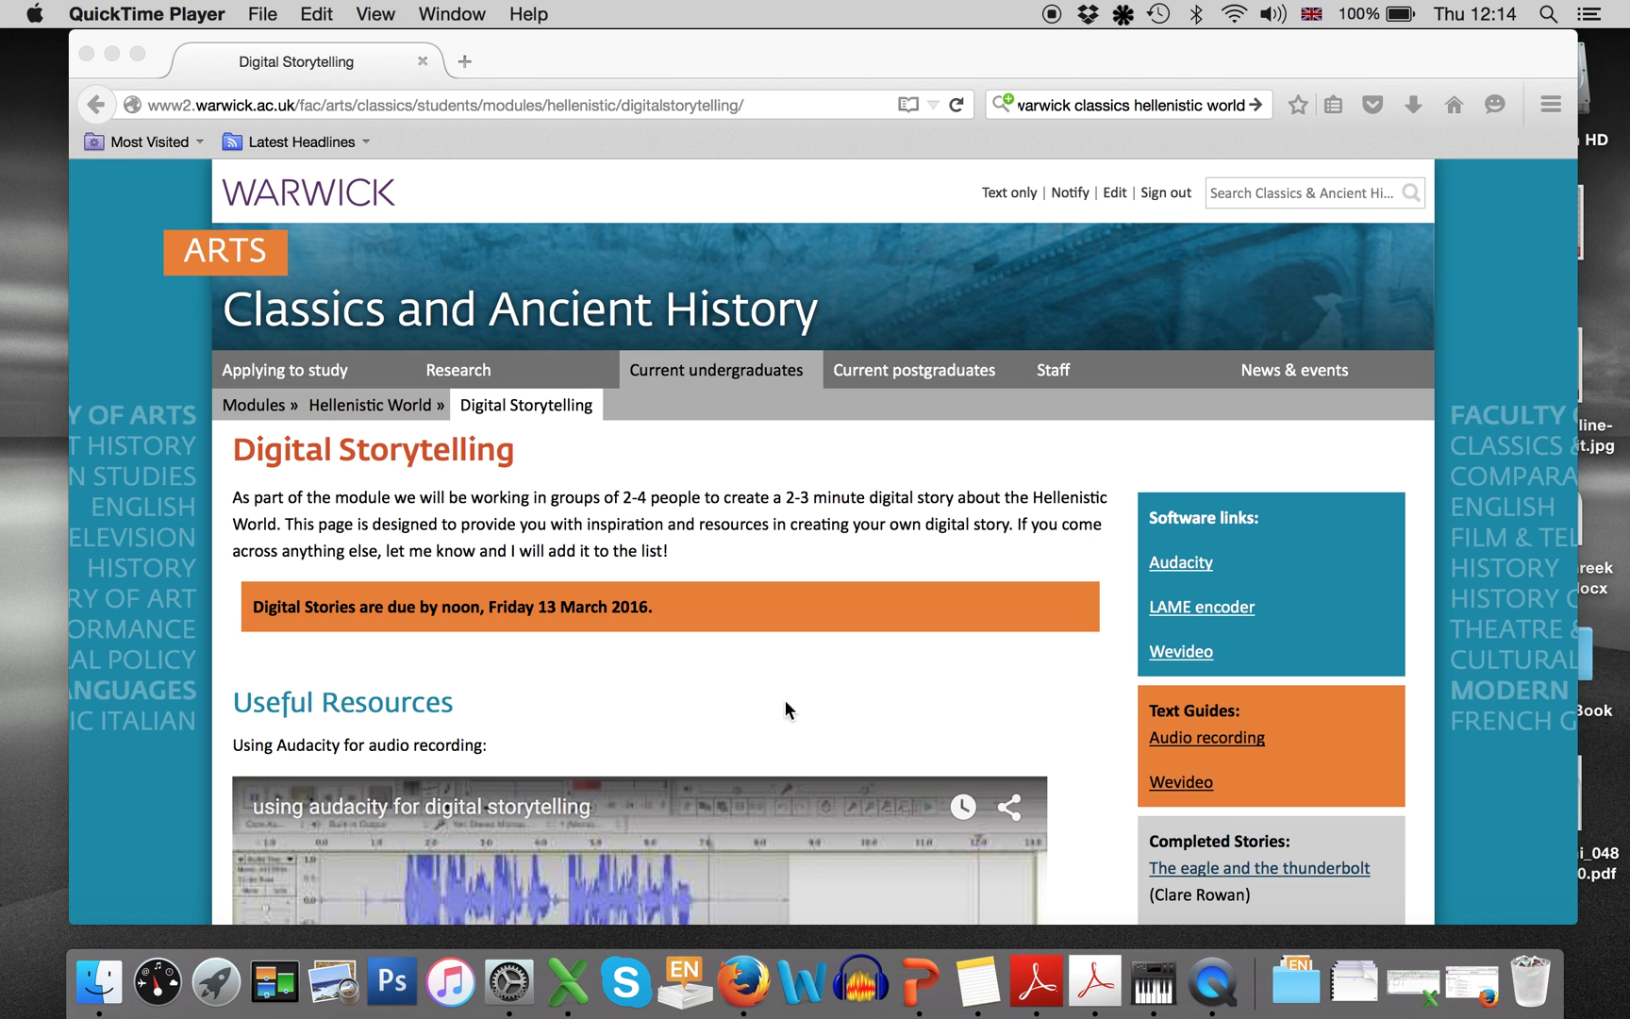
- Go to the WeVideo website from the Digital Storytelling page's Software links
left_click(1244, 662)
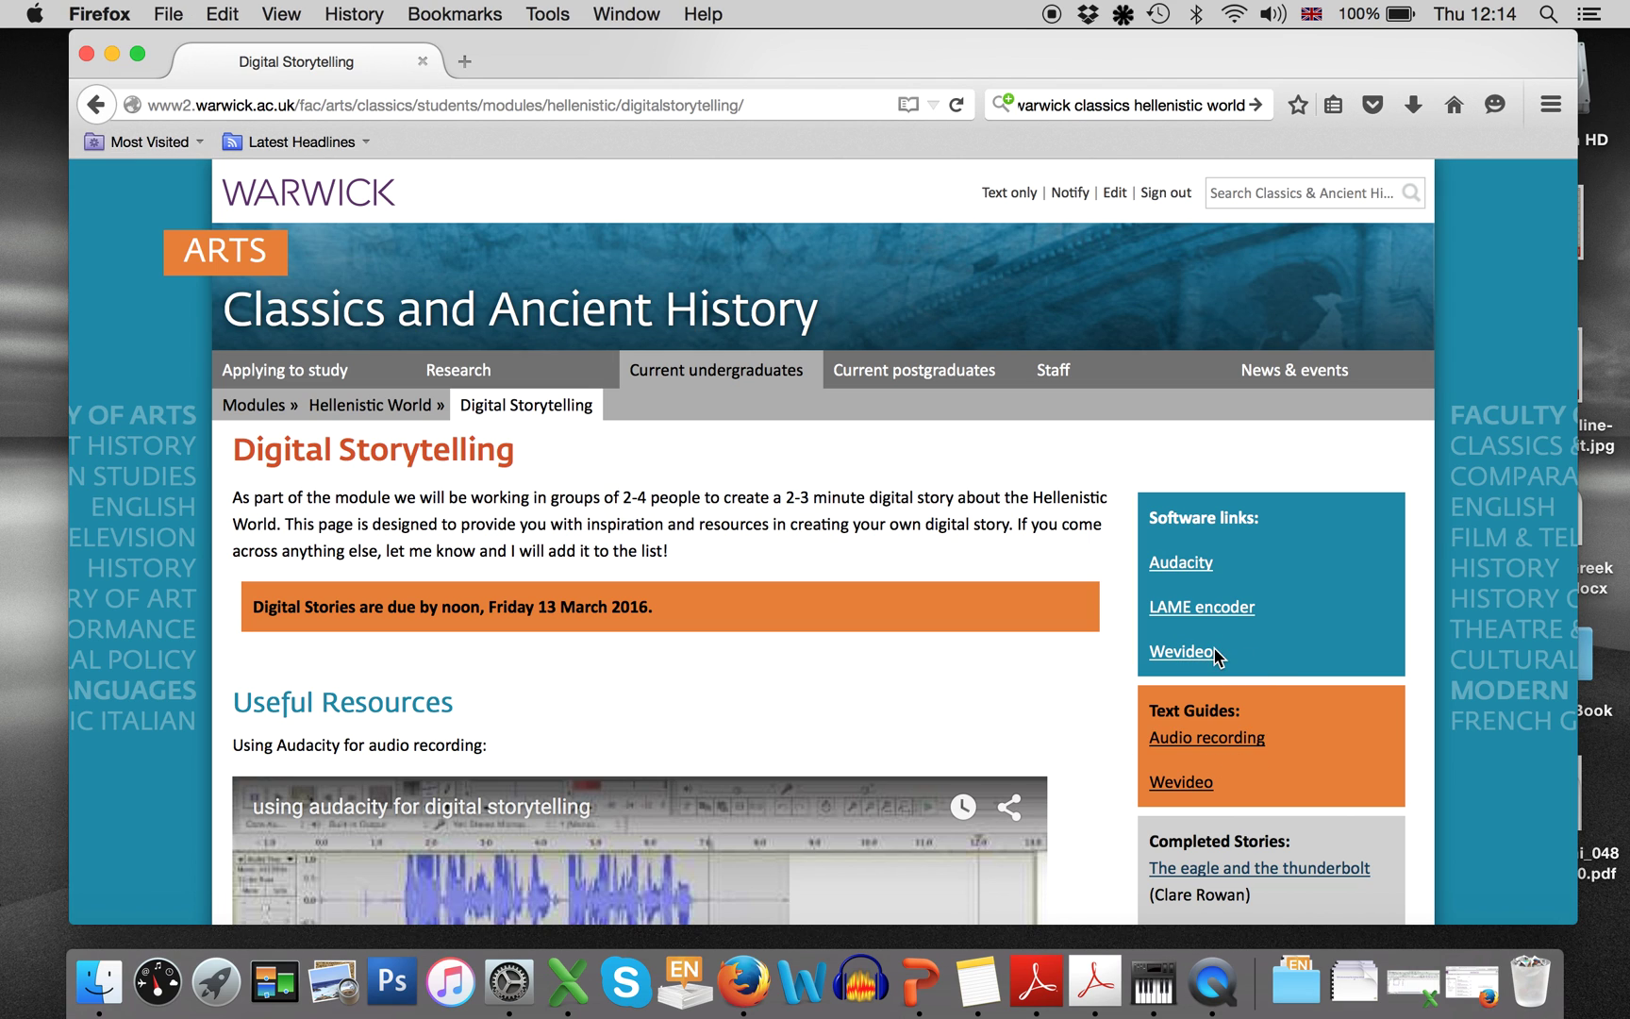
left_click(1196, 654)
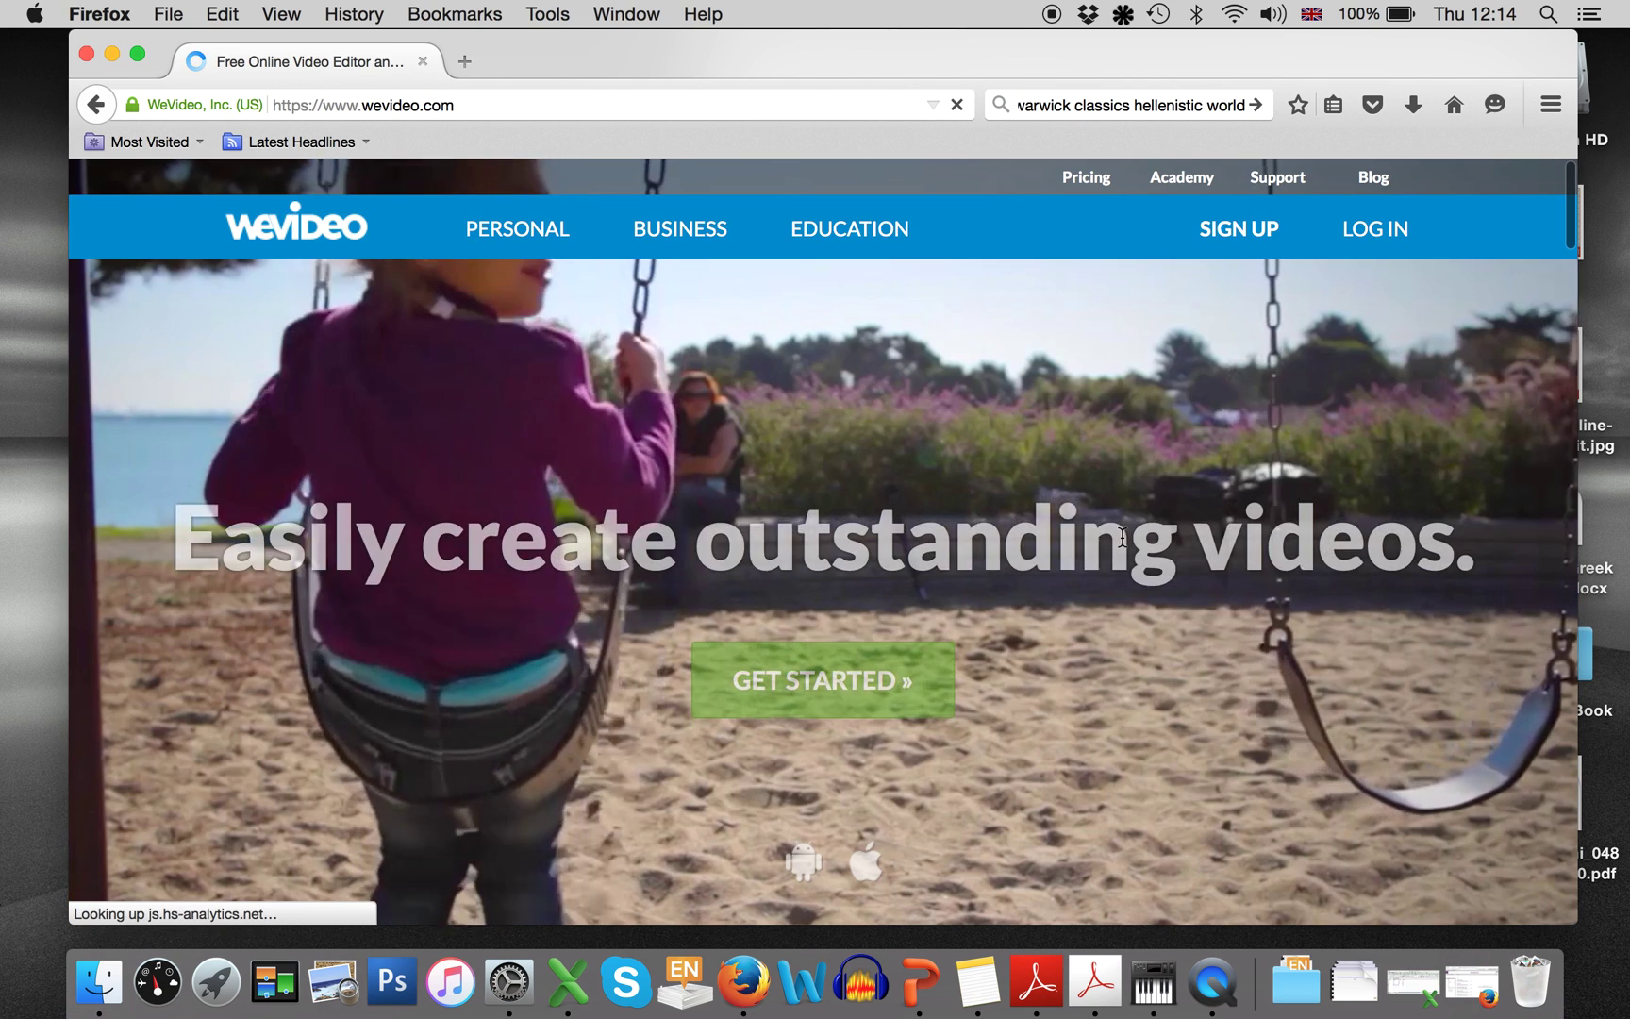
- Log in to the WeVideo account to reach the home dashboard
left_click(1377, 236)
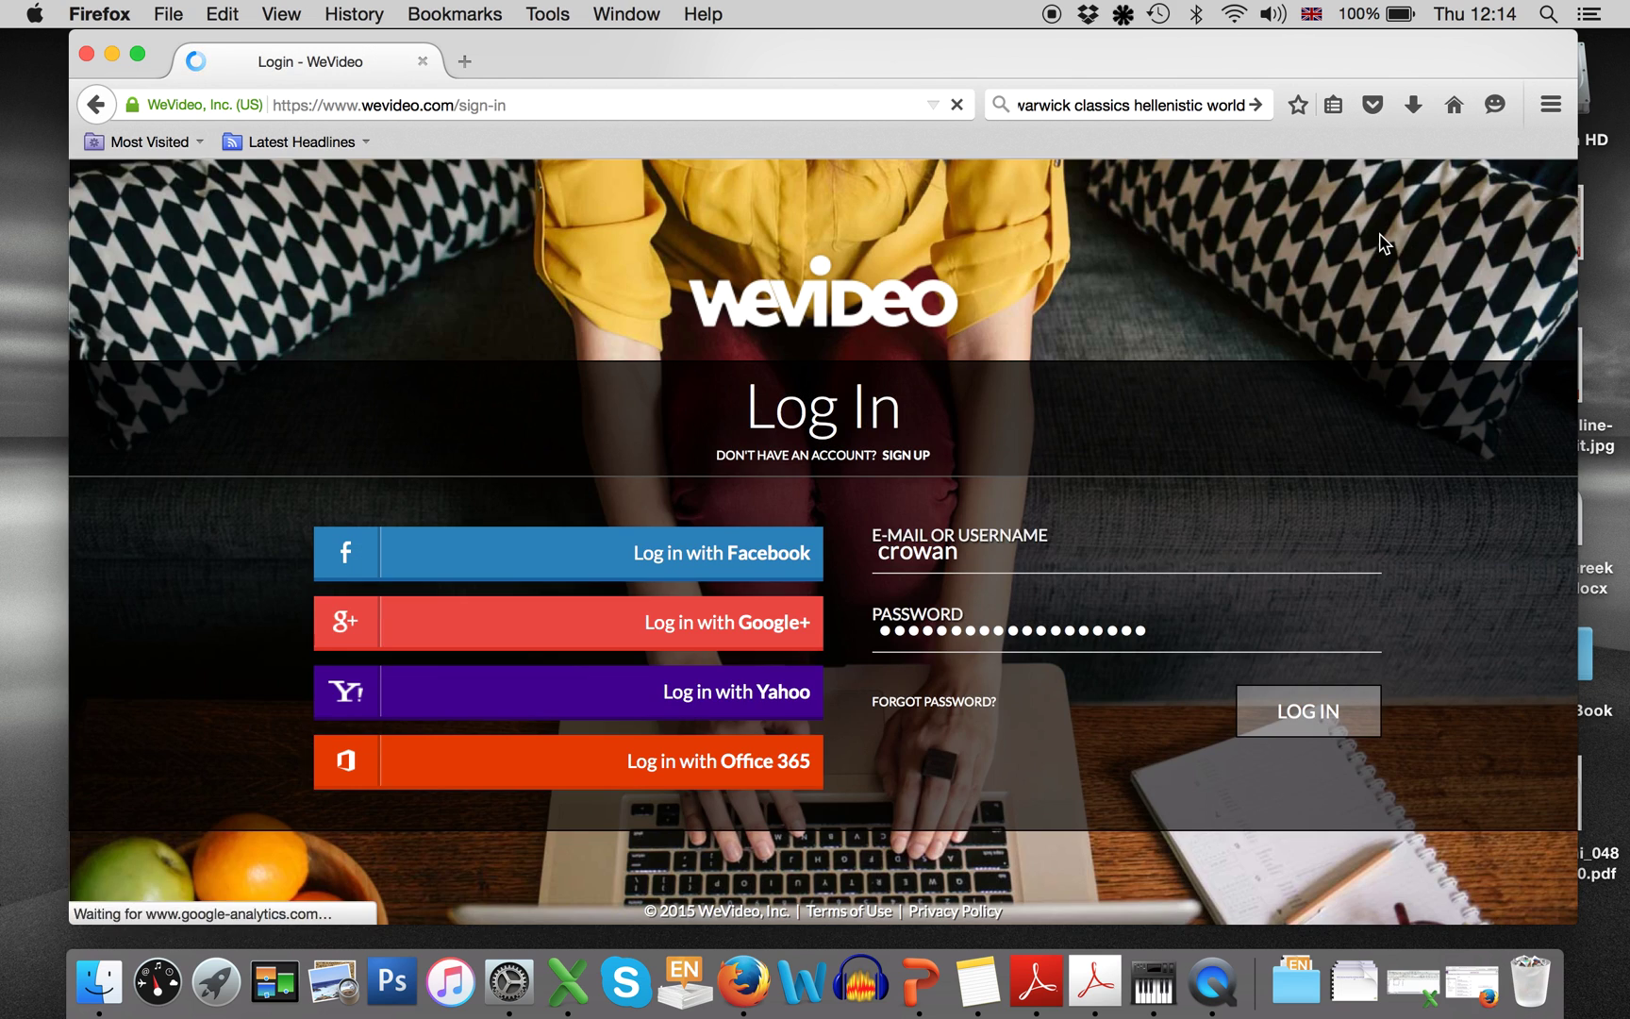
left_click(1315, 721)
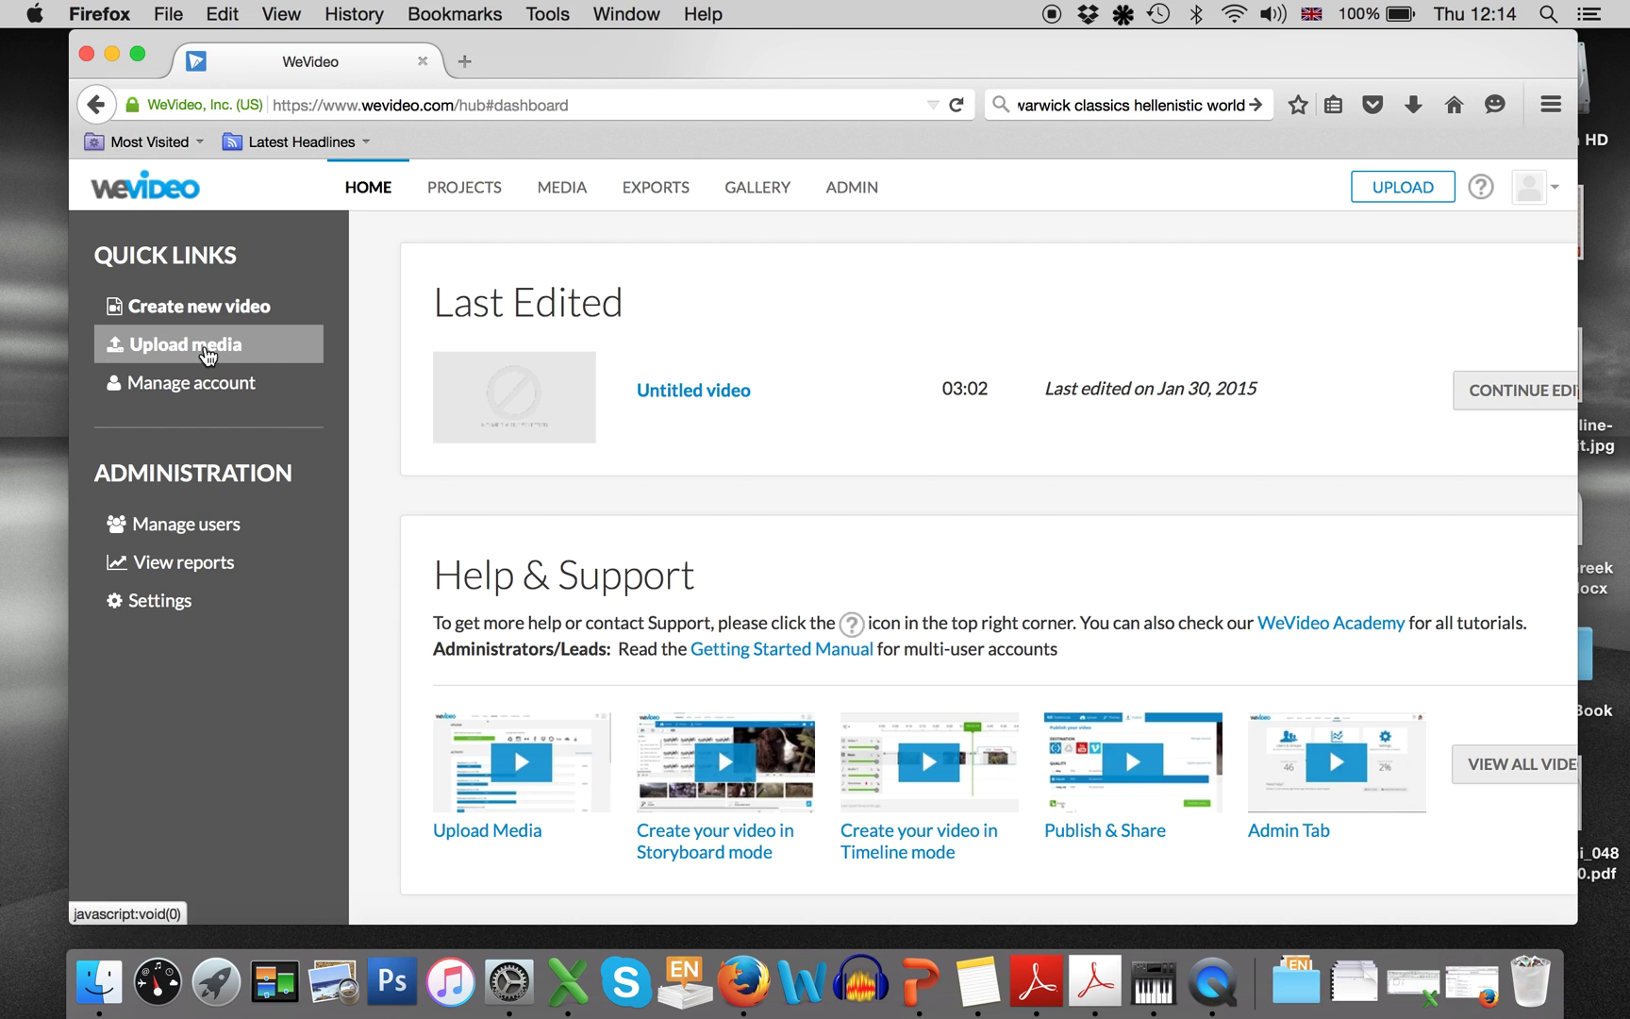
- Choose test.wav from the Desktop as the media file to upload
left_click(206, 349)
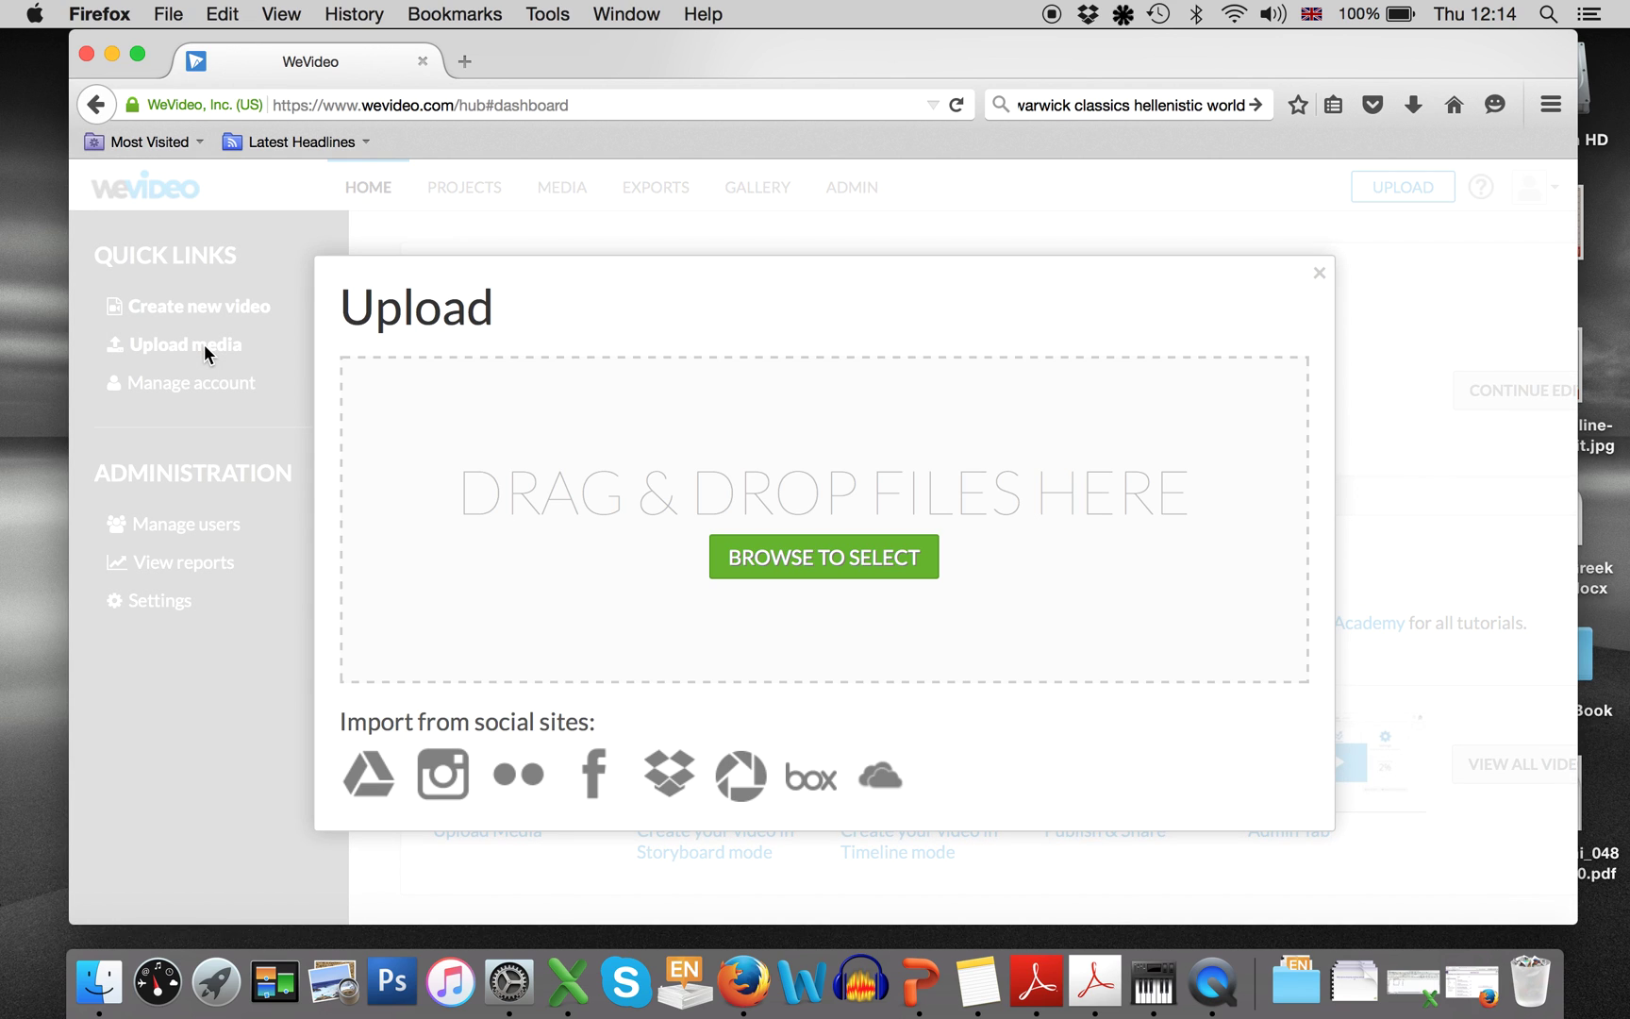
left_click(873, 563)
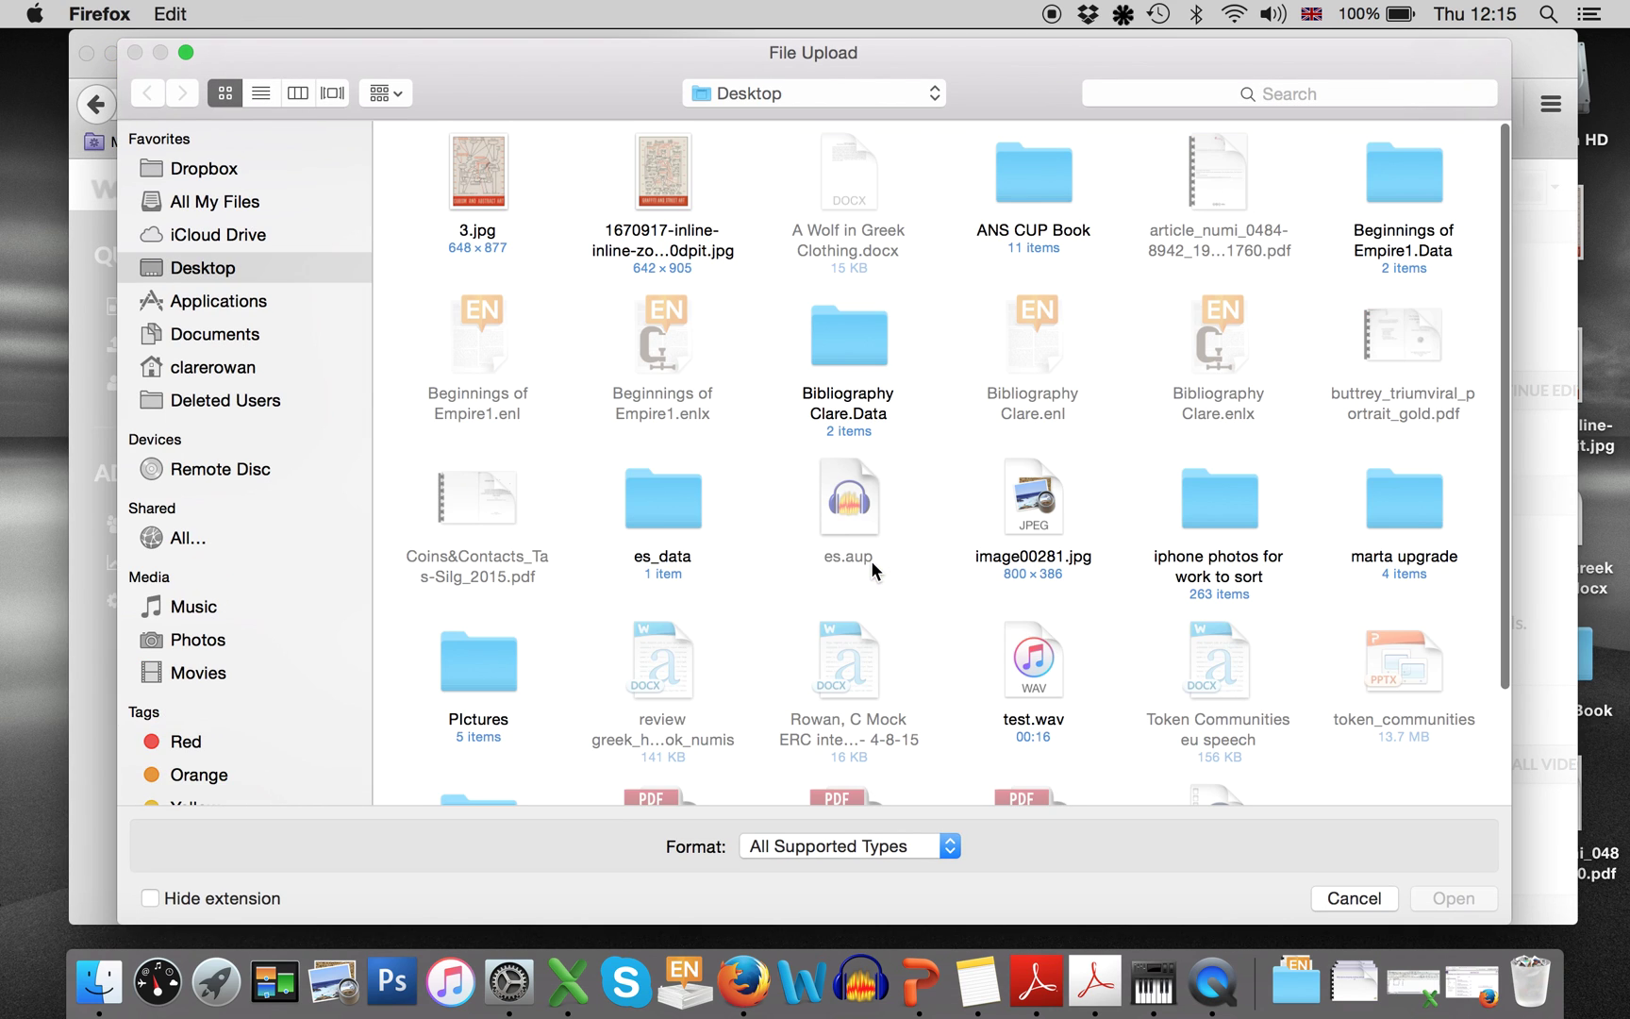
left_click(1033, 663)
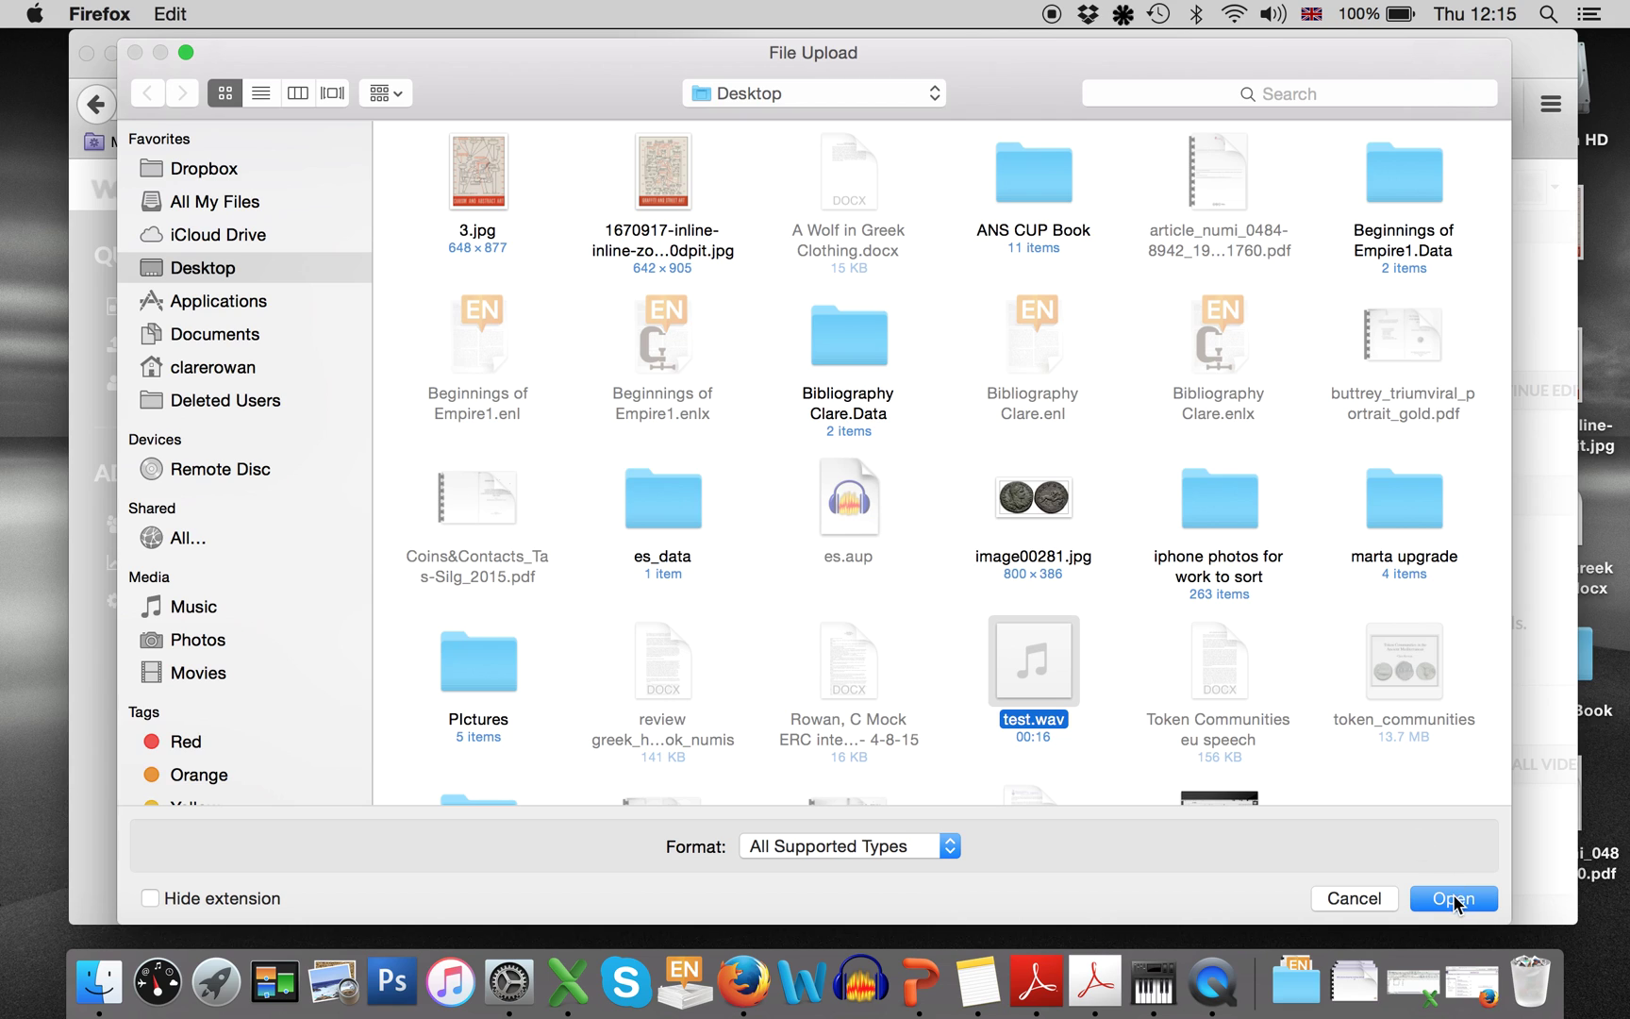
left_click(1450, 896)
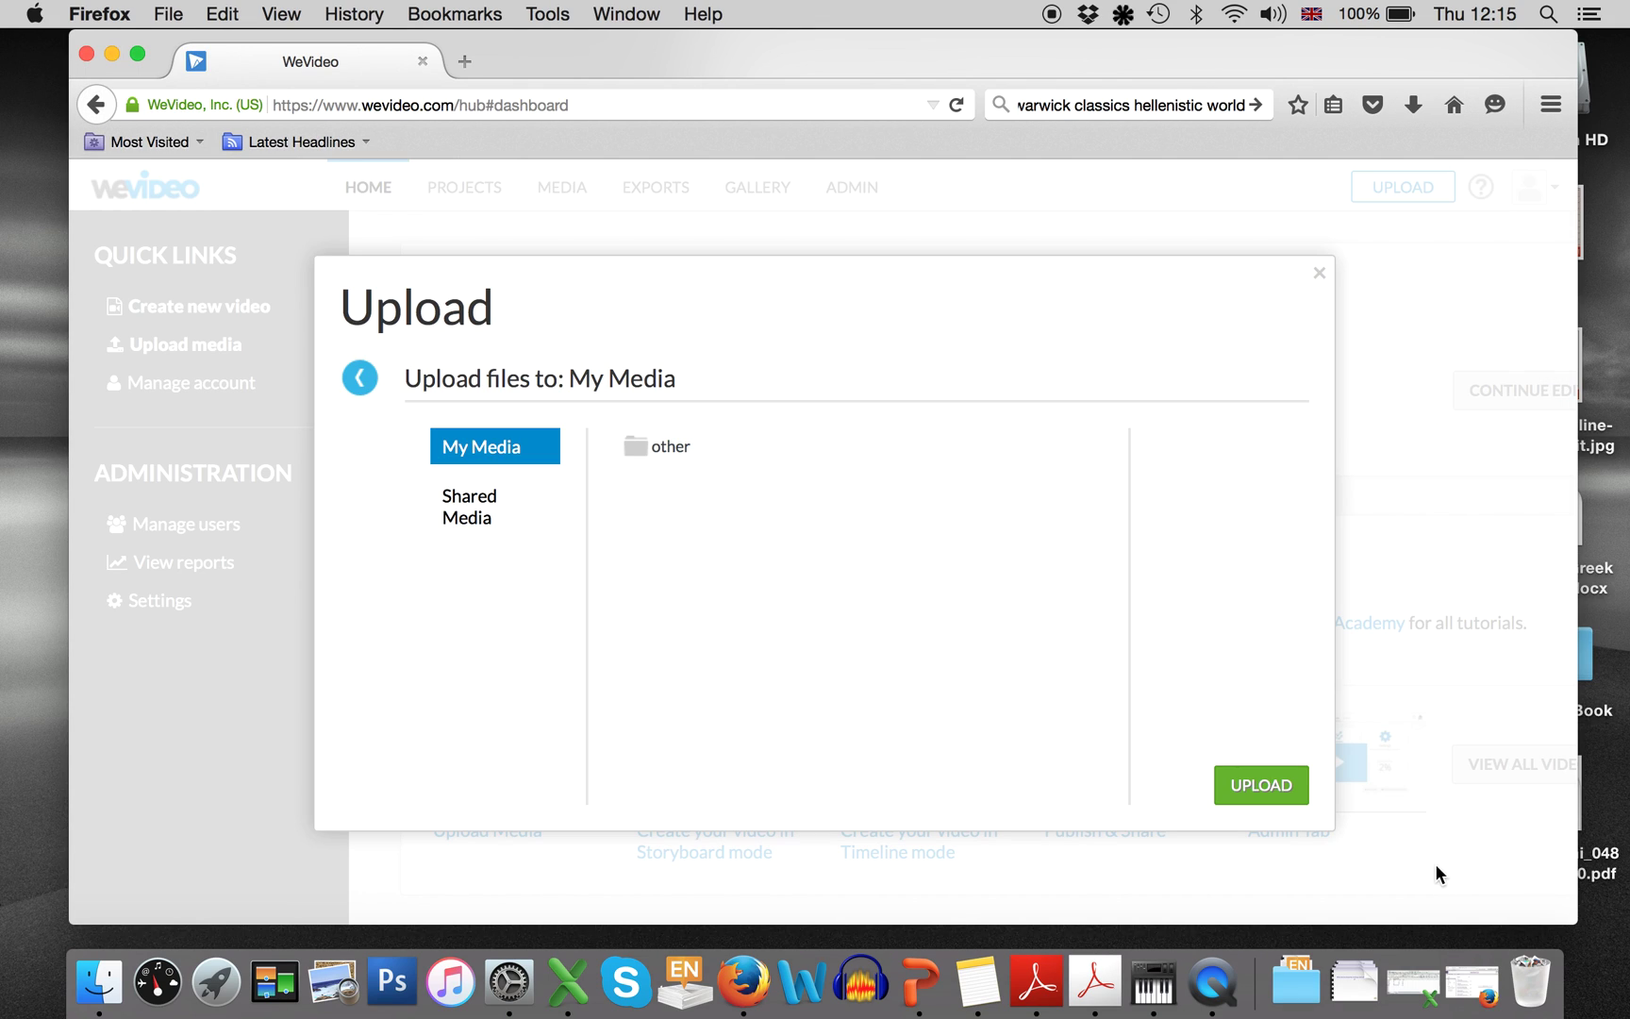
- Upload test.wav into My Media and begin adding more files
left_click(470, 495)
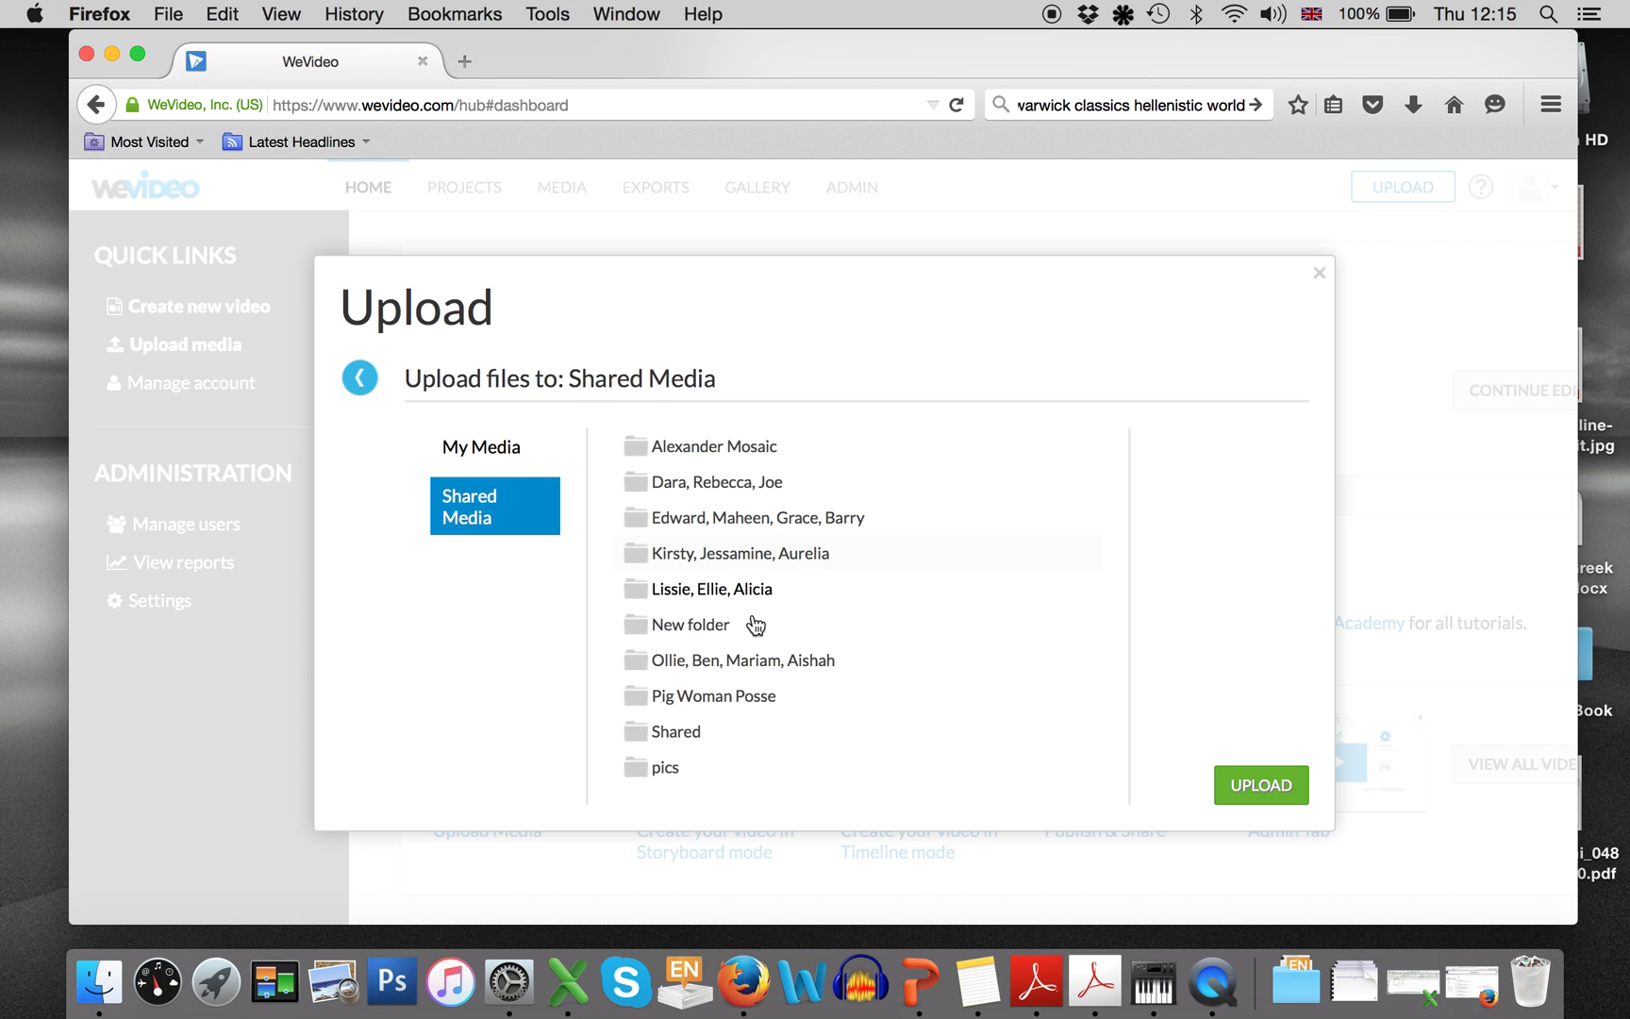
left_click(506, 452)
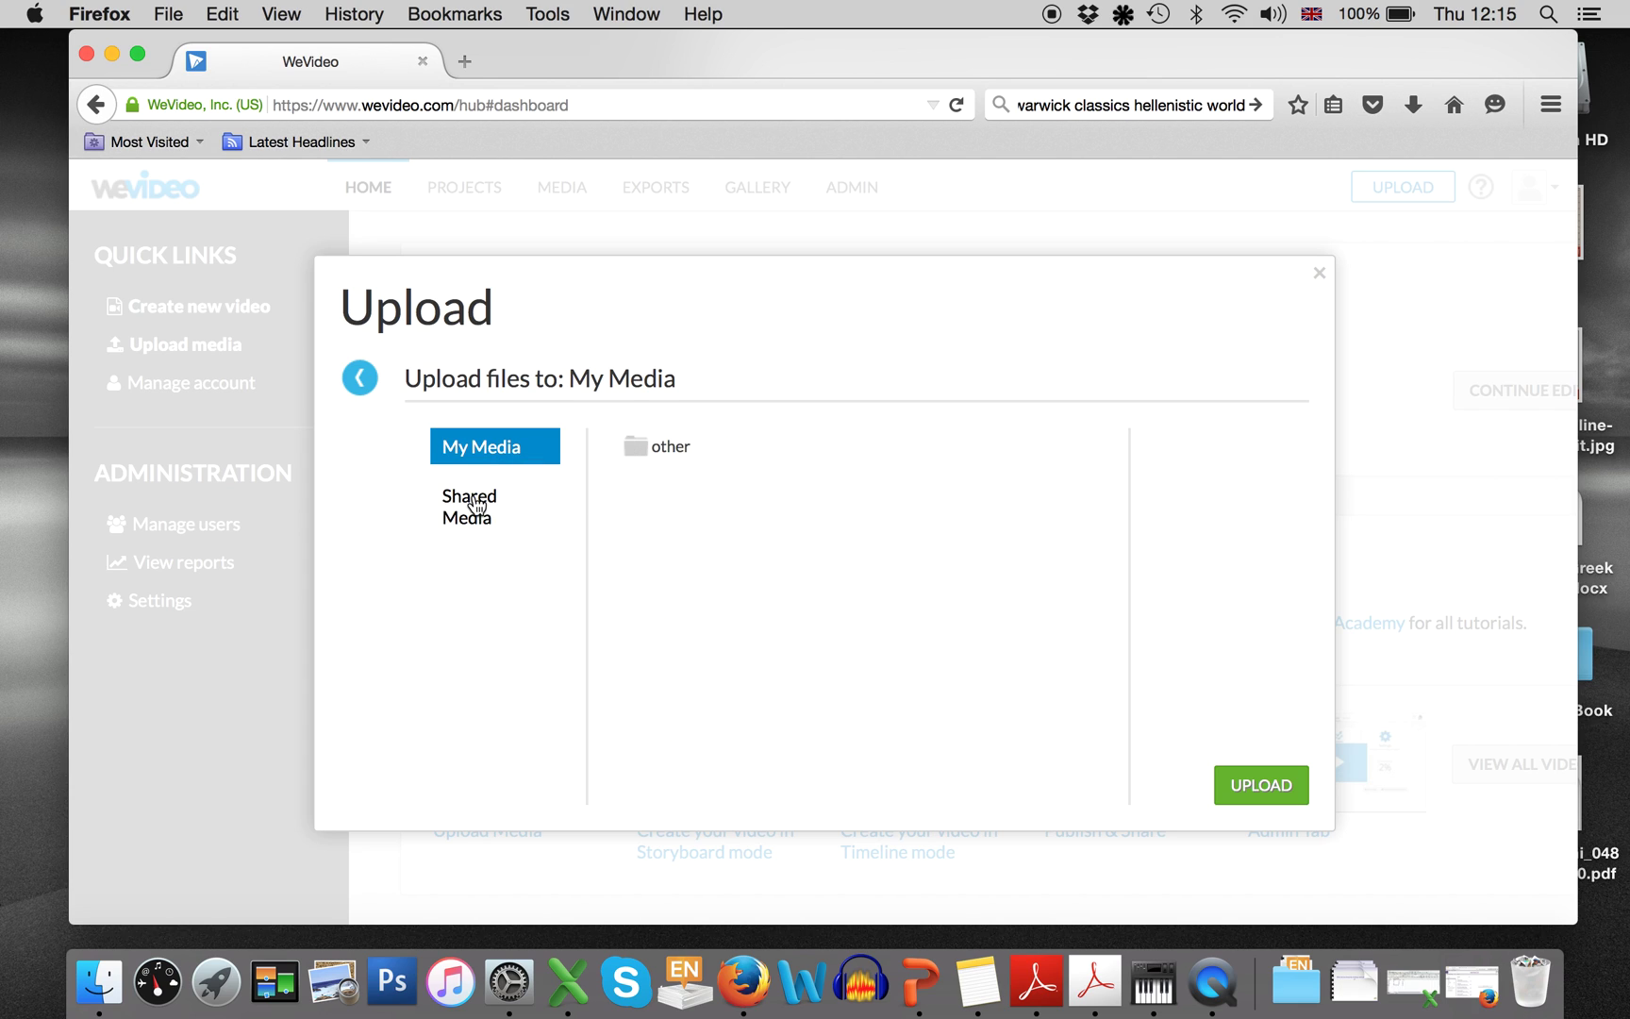
left_click(653, 460)
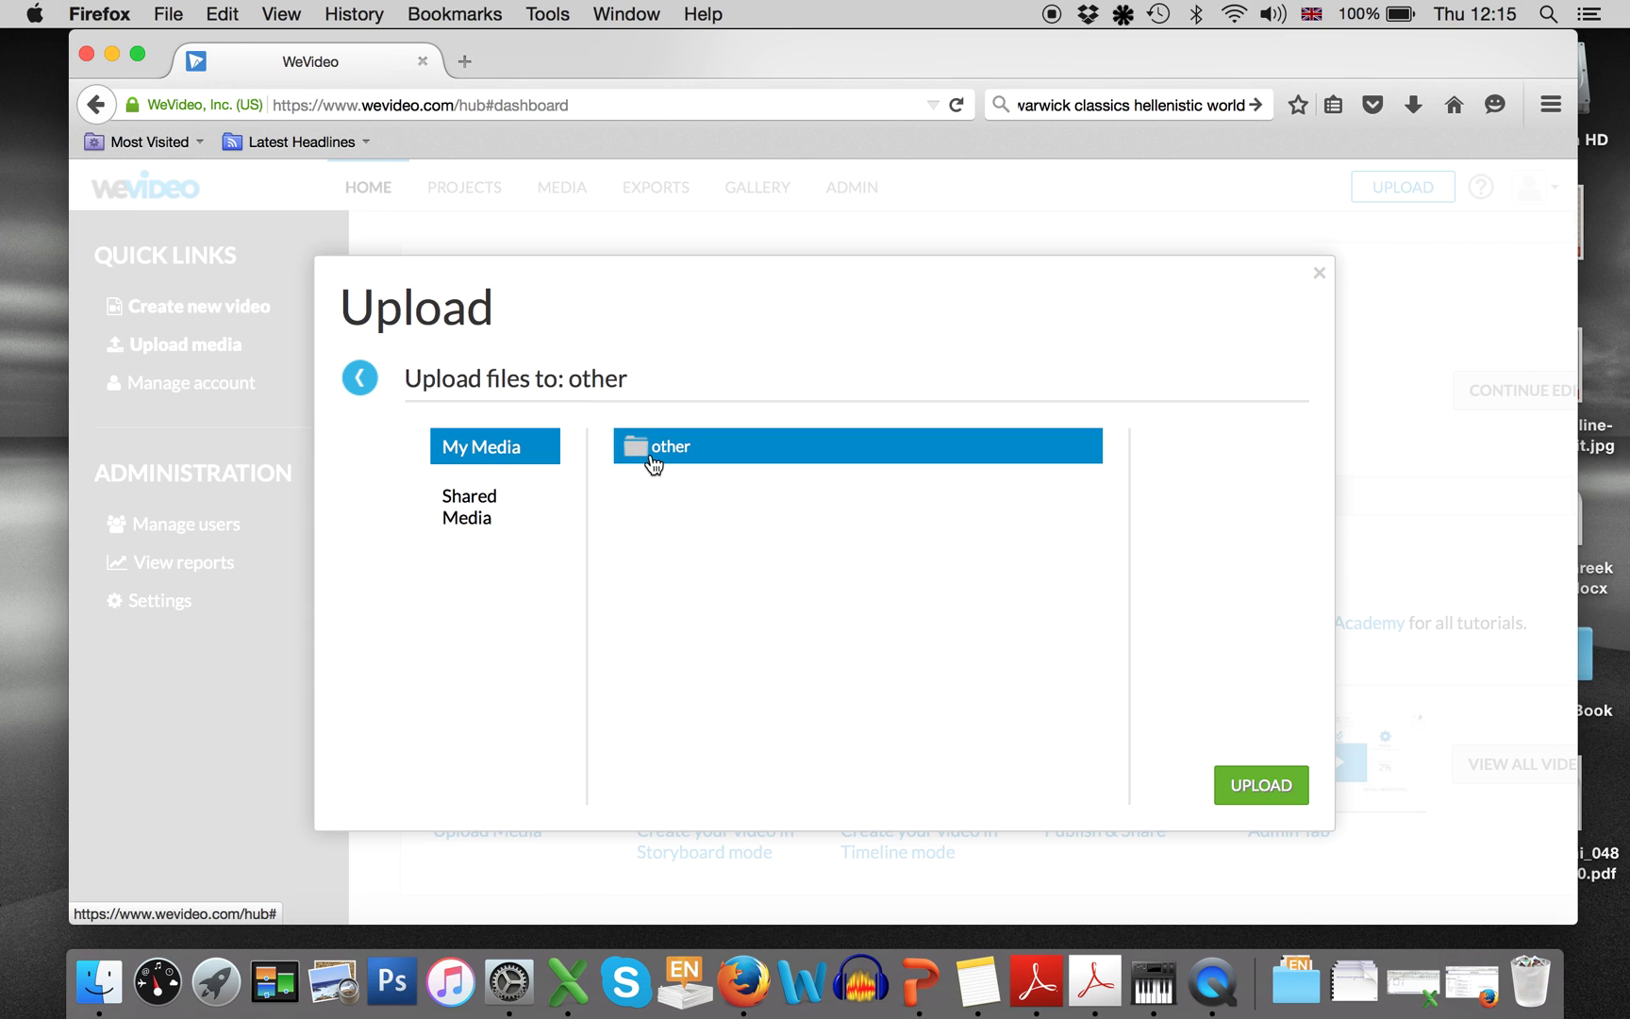
right_click(665, 497)
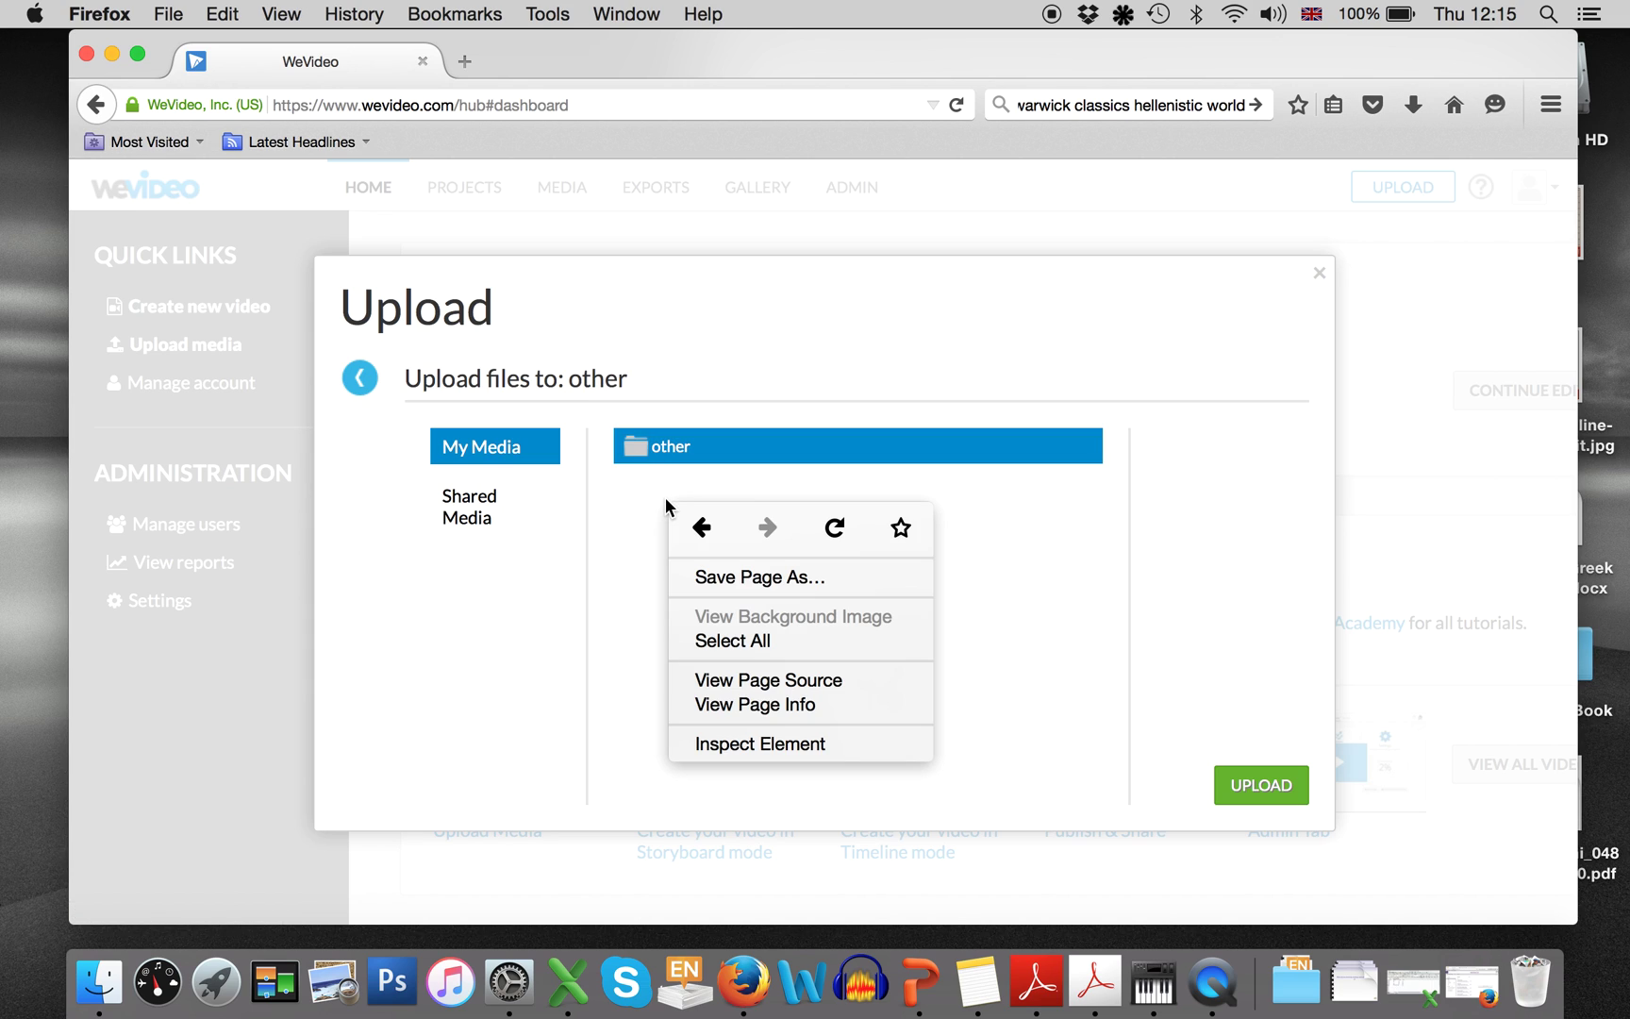
left_click(597, 487)
left_click(483, 491)
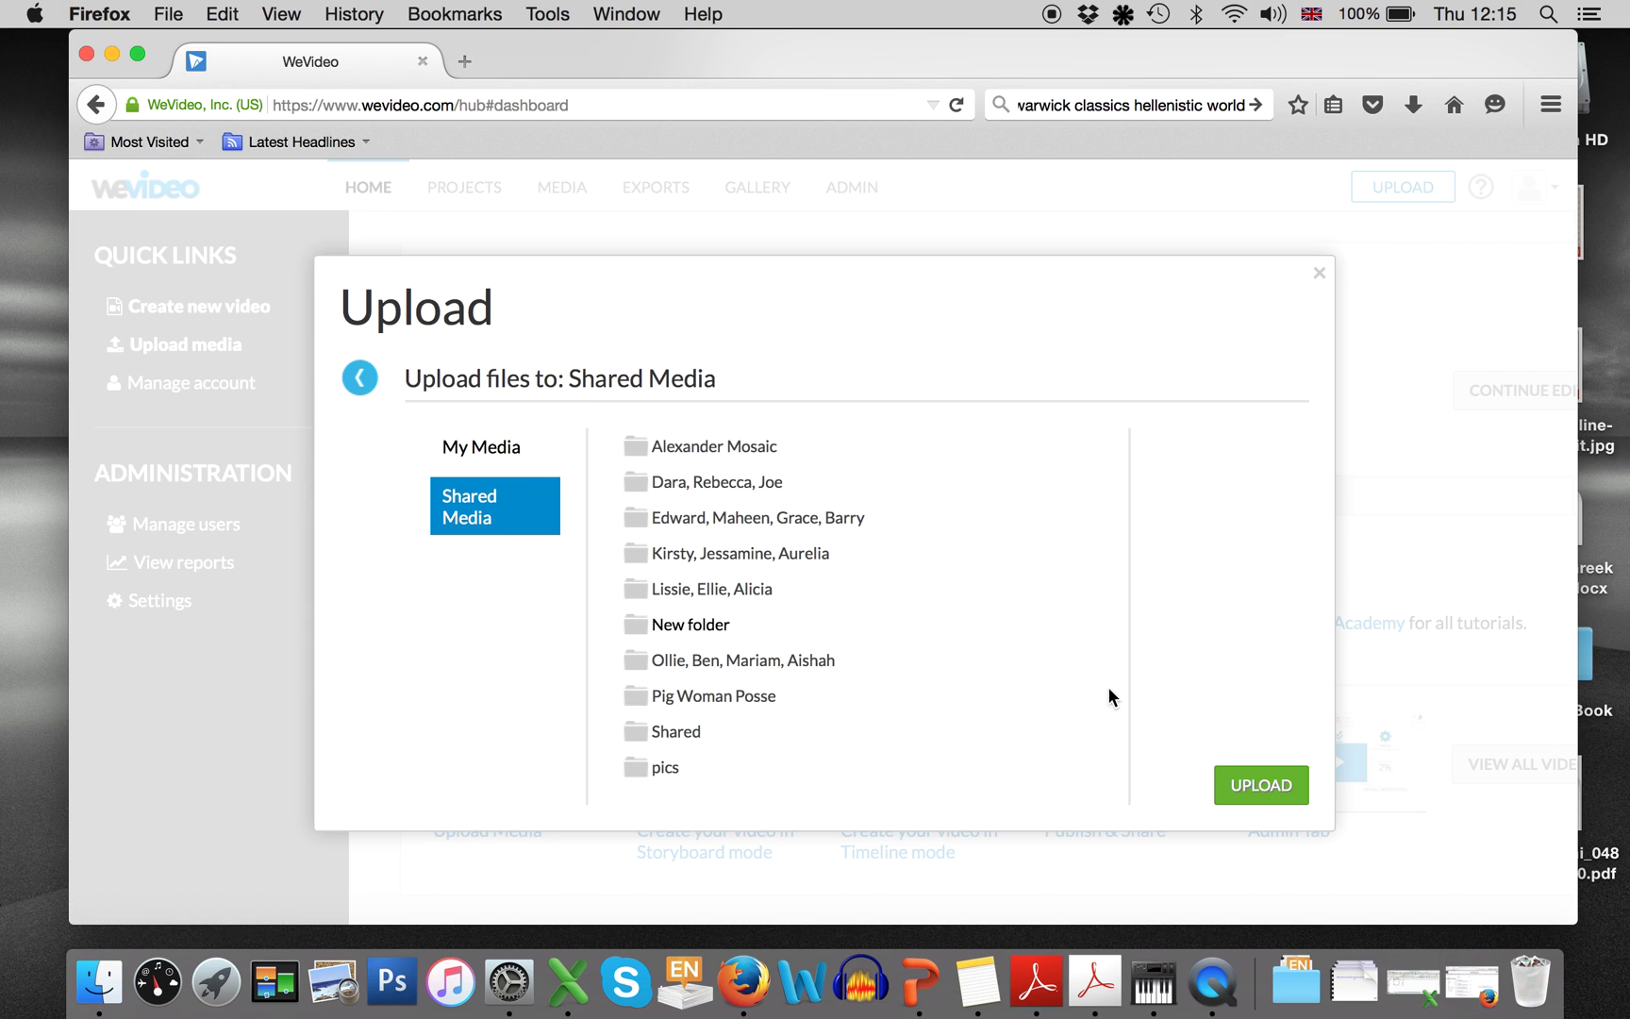
left_click(512, 447)
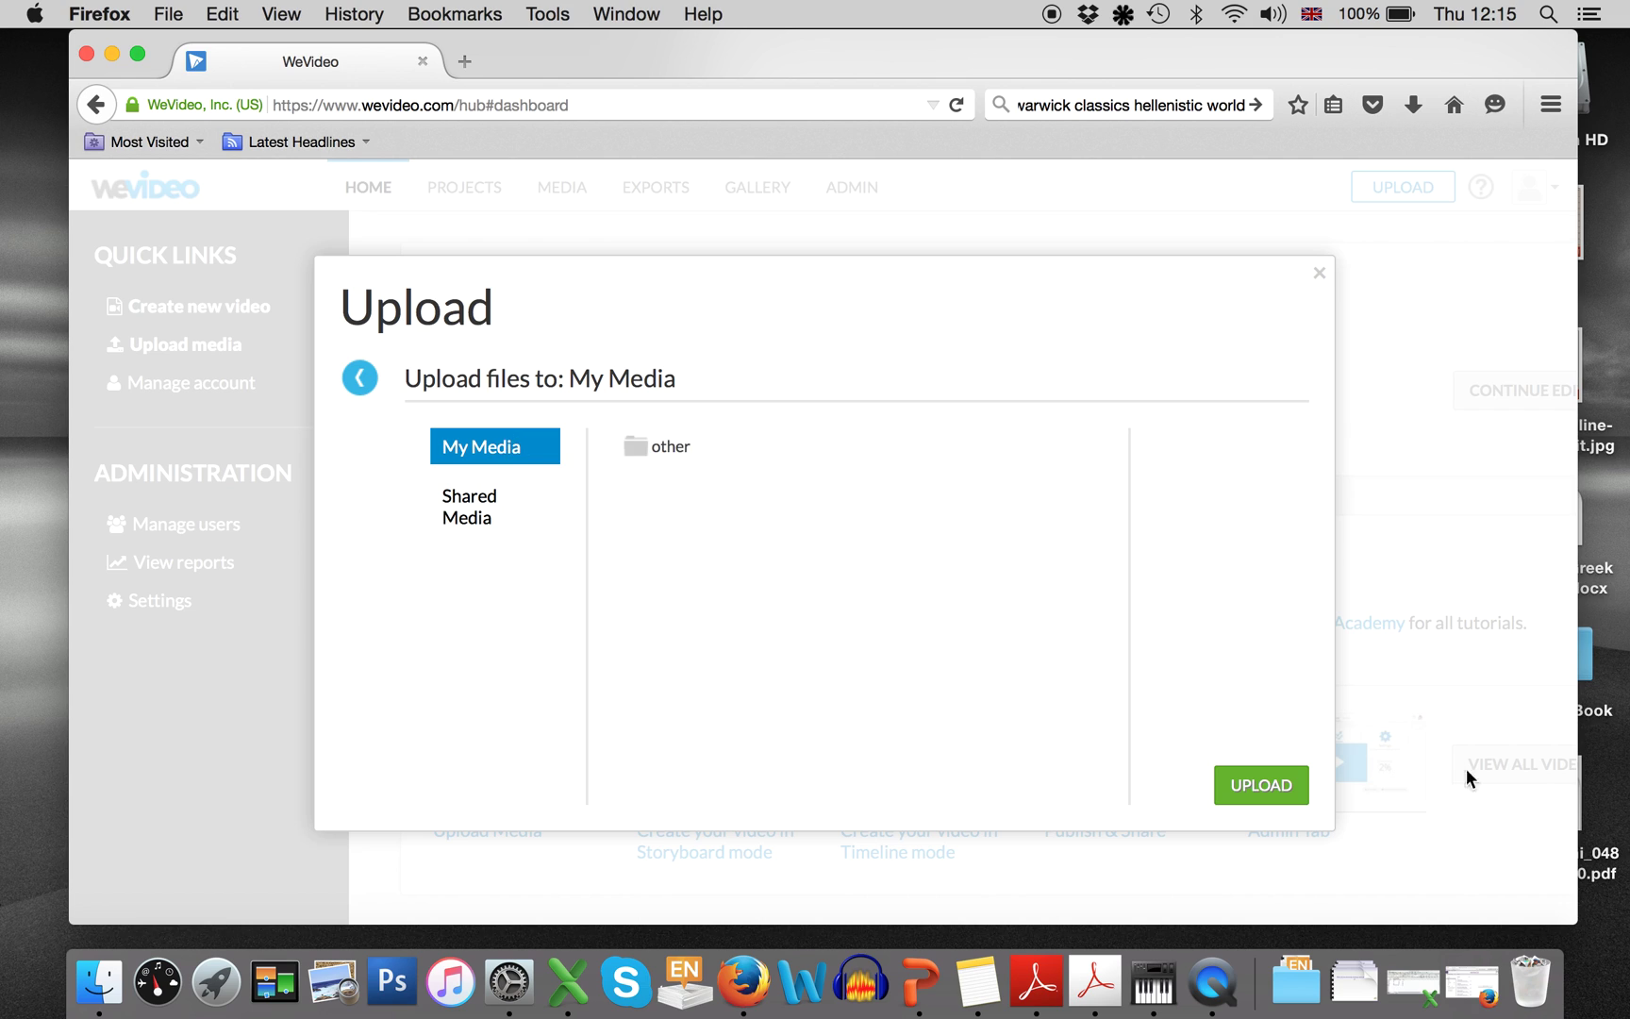
left_click(1265, 781)
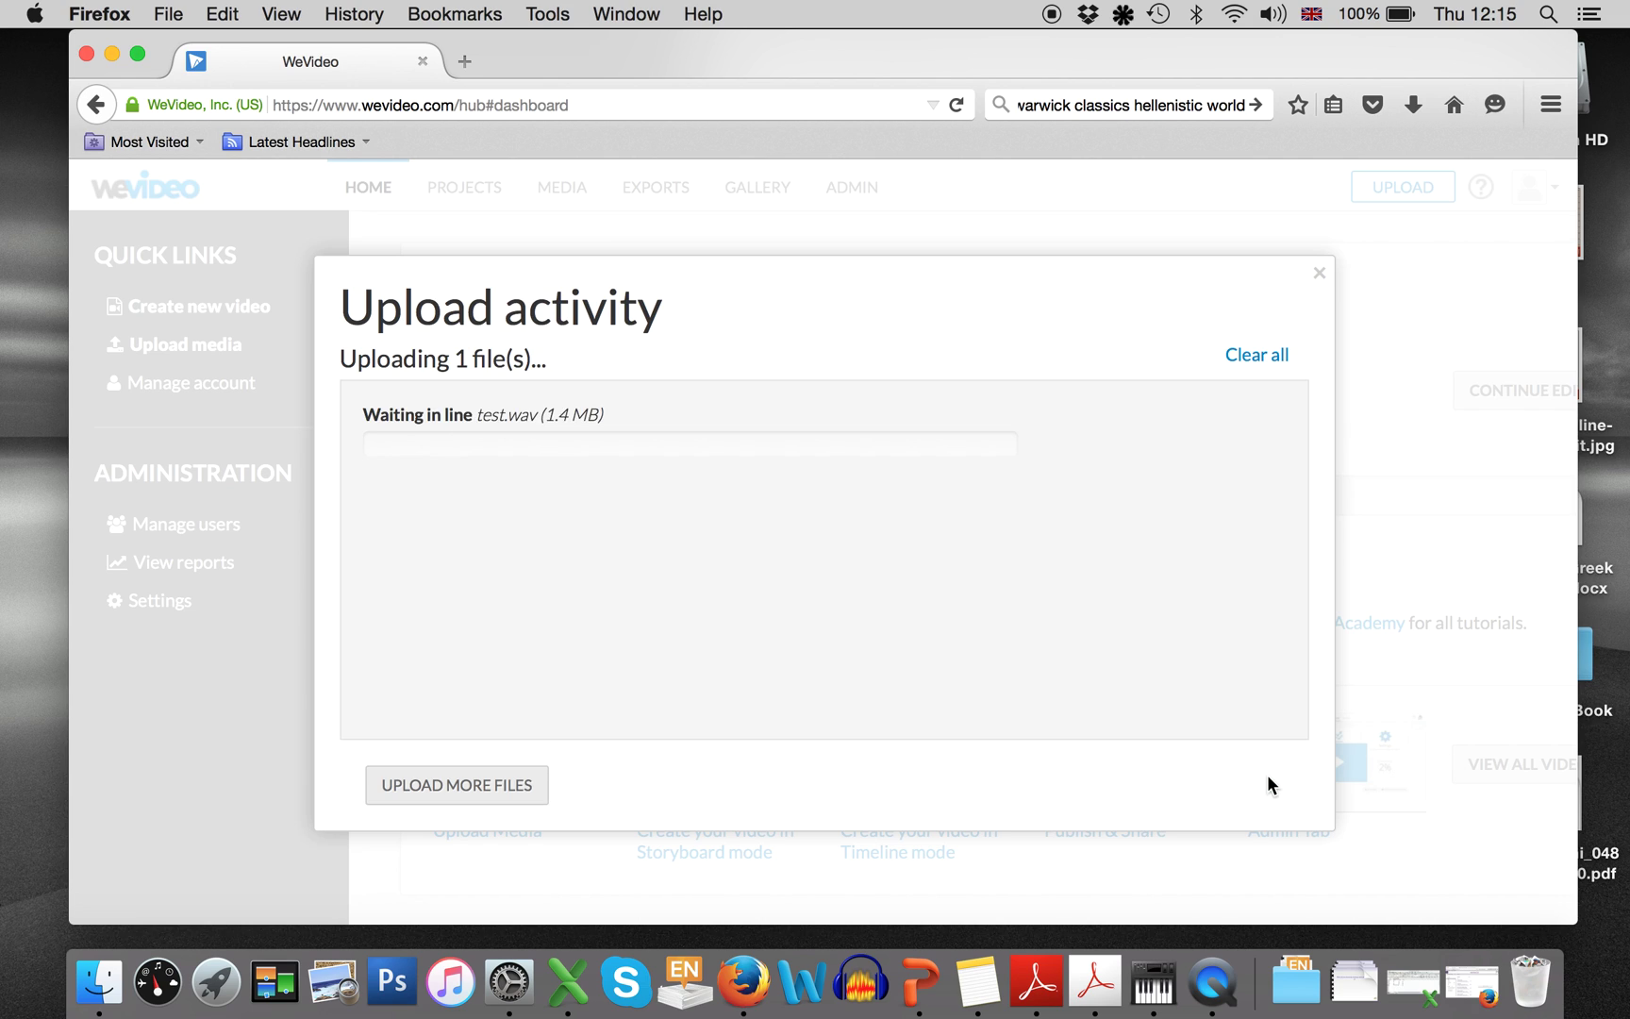
left_click(492, 787)
- Select all five images in the Pictures folder for upload
left_click(795, 583)
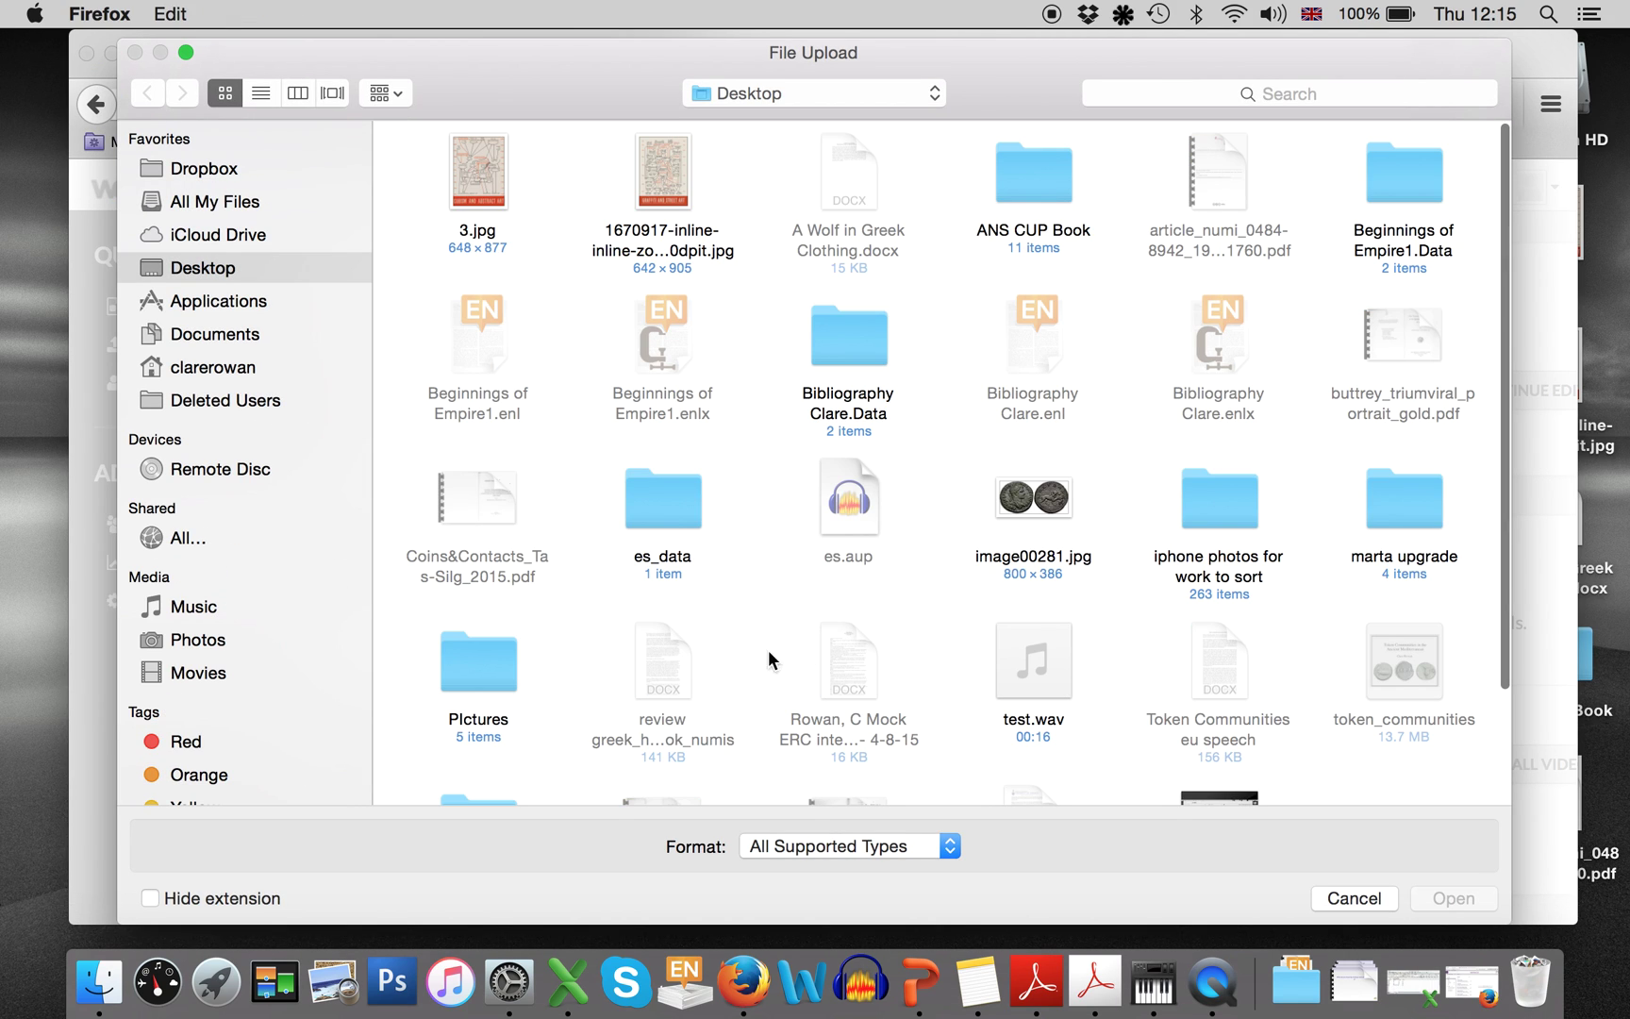
scroll(953, 517, "down", 1)
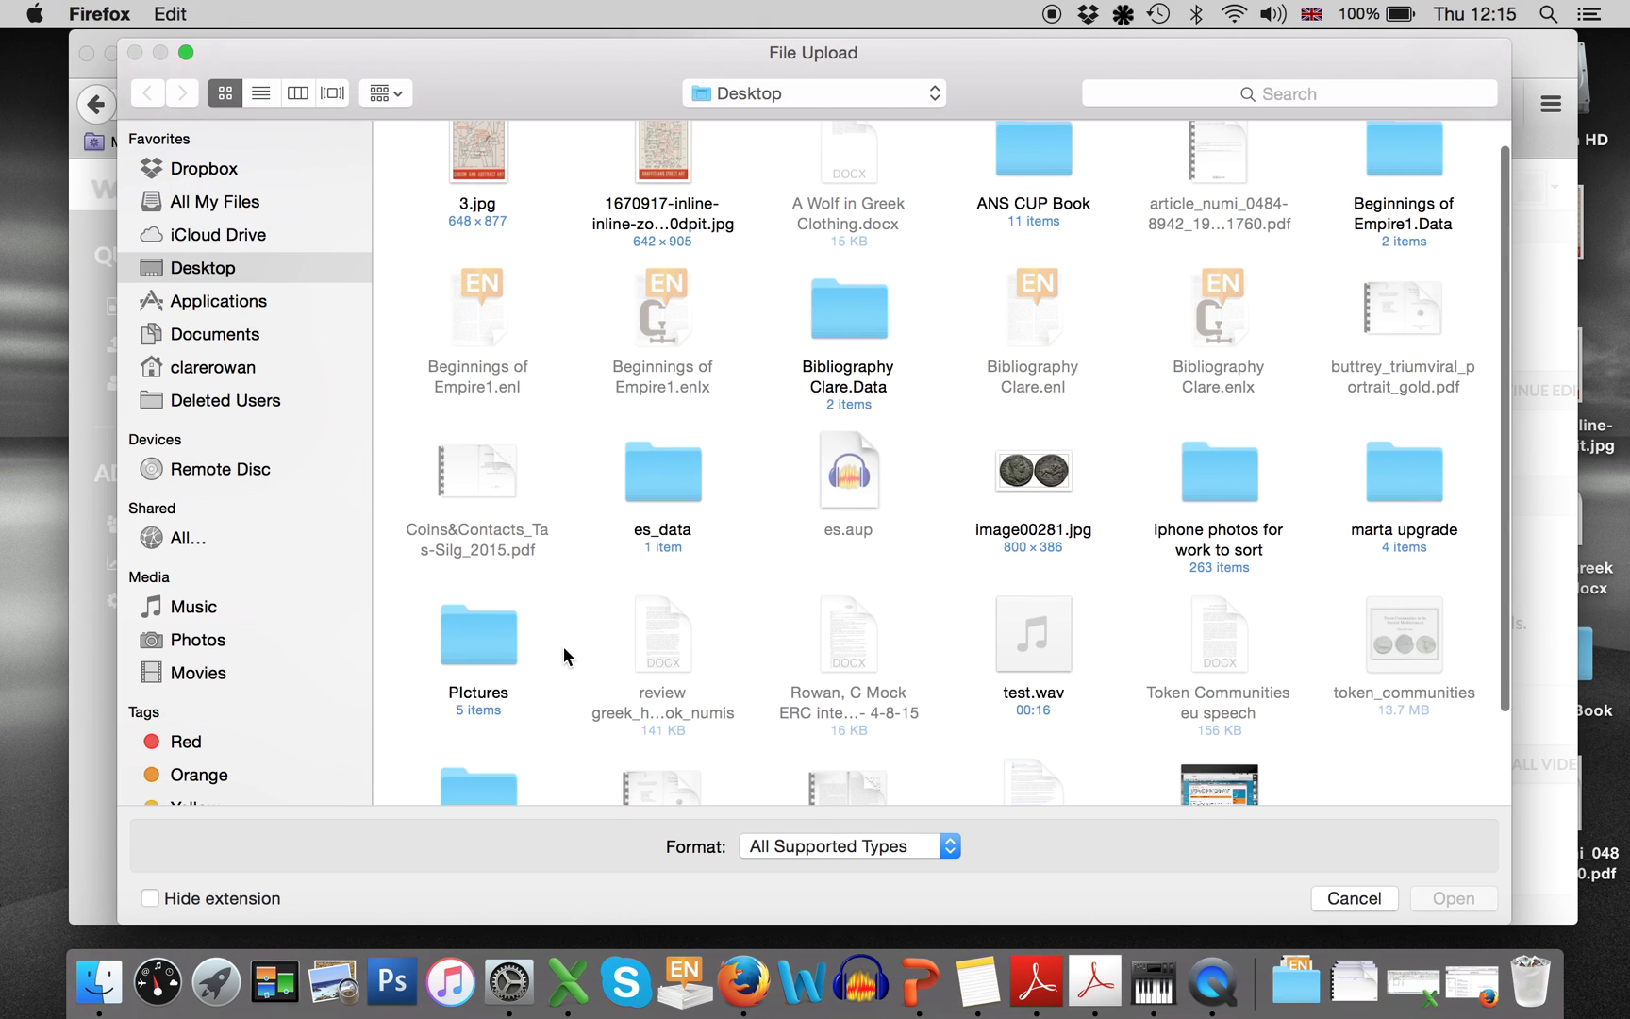
double_click(459, 629)
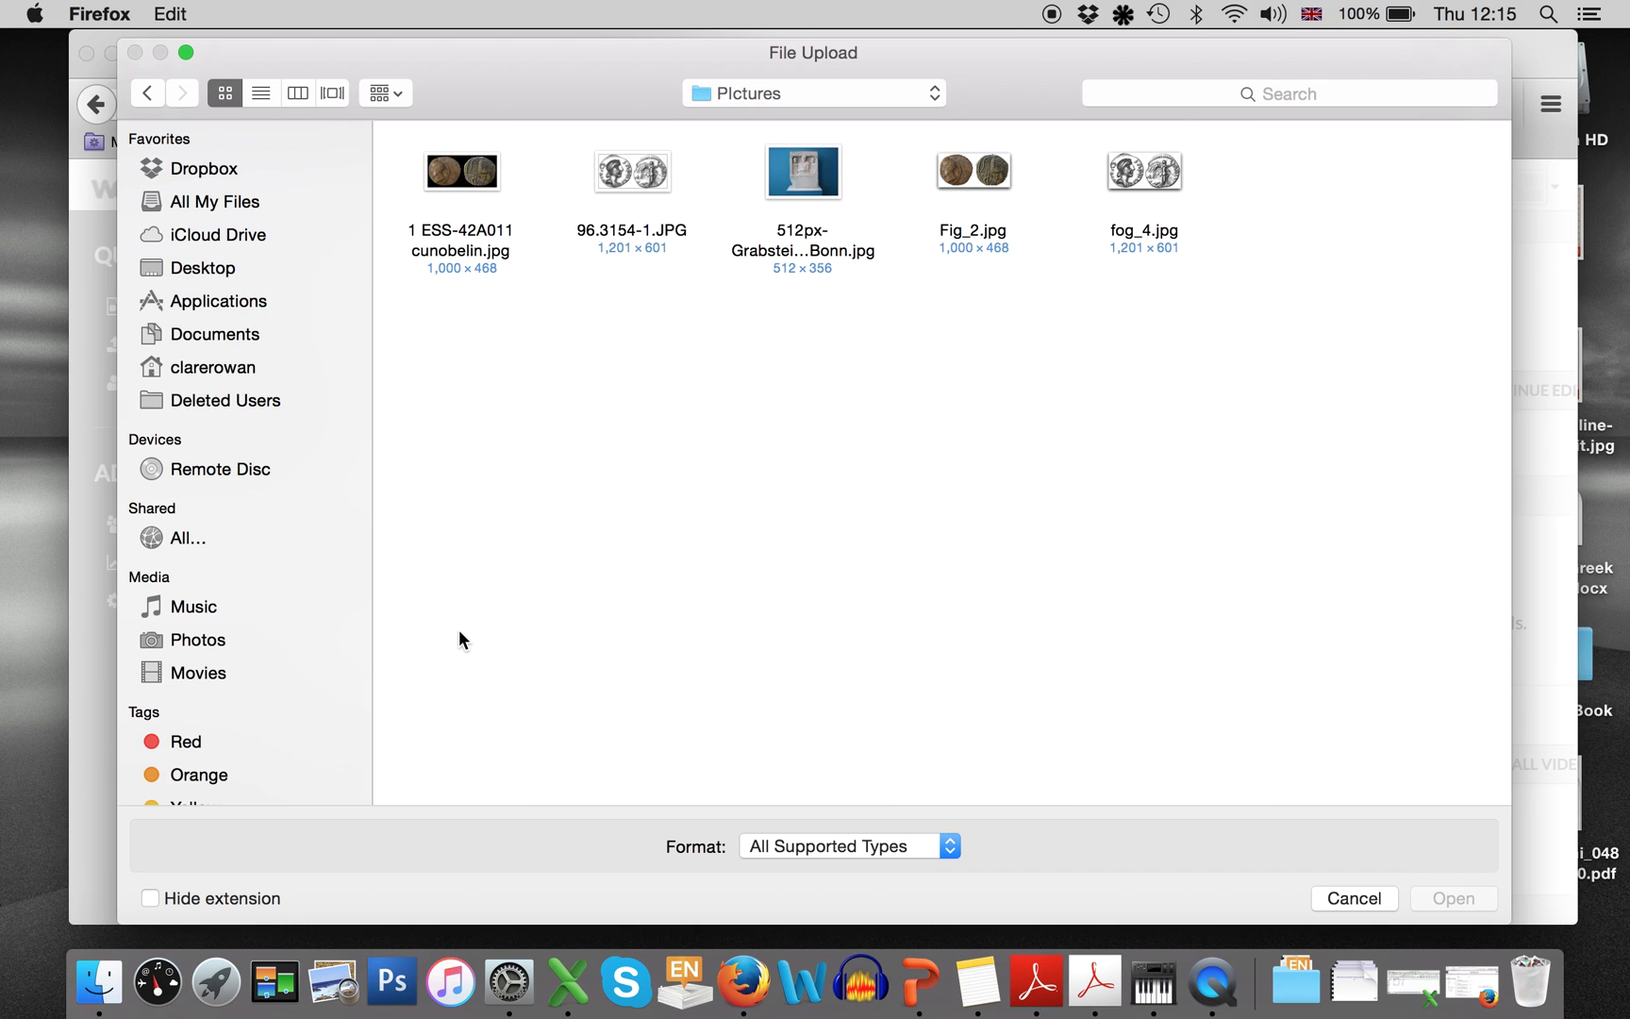
key("super+a")
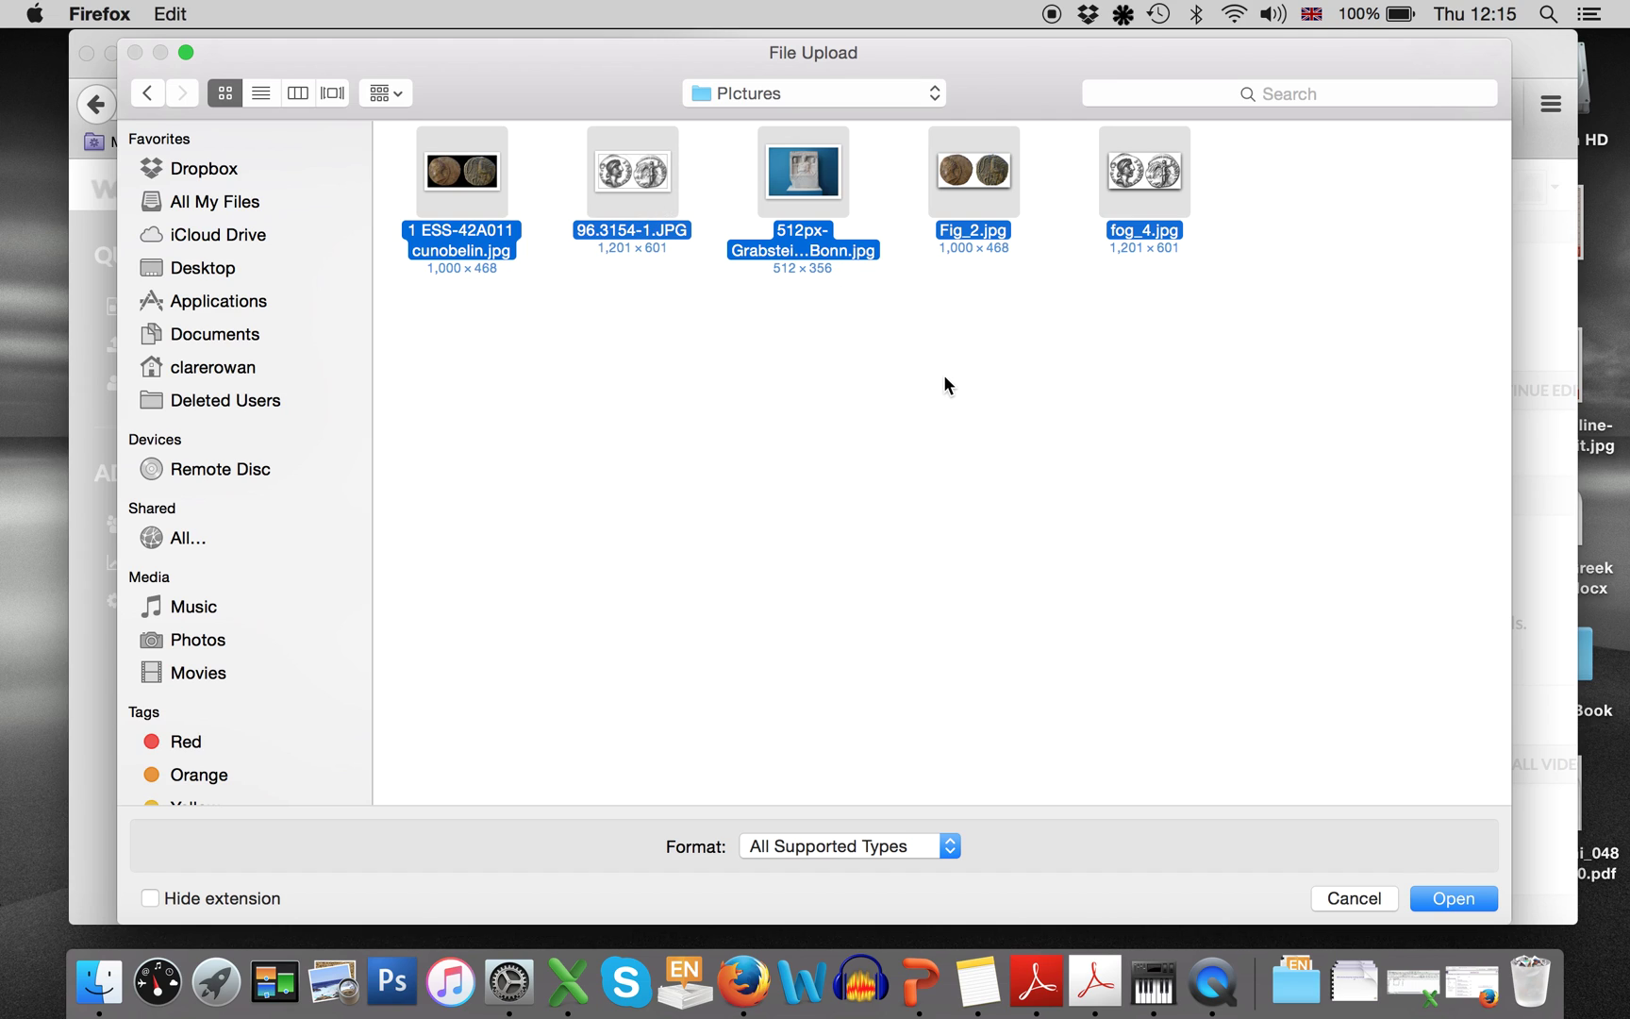
left_click(1454, 898)
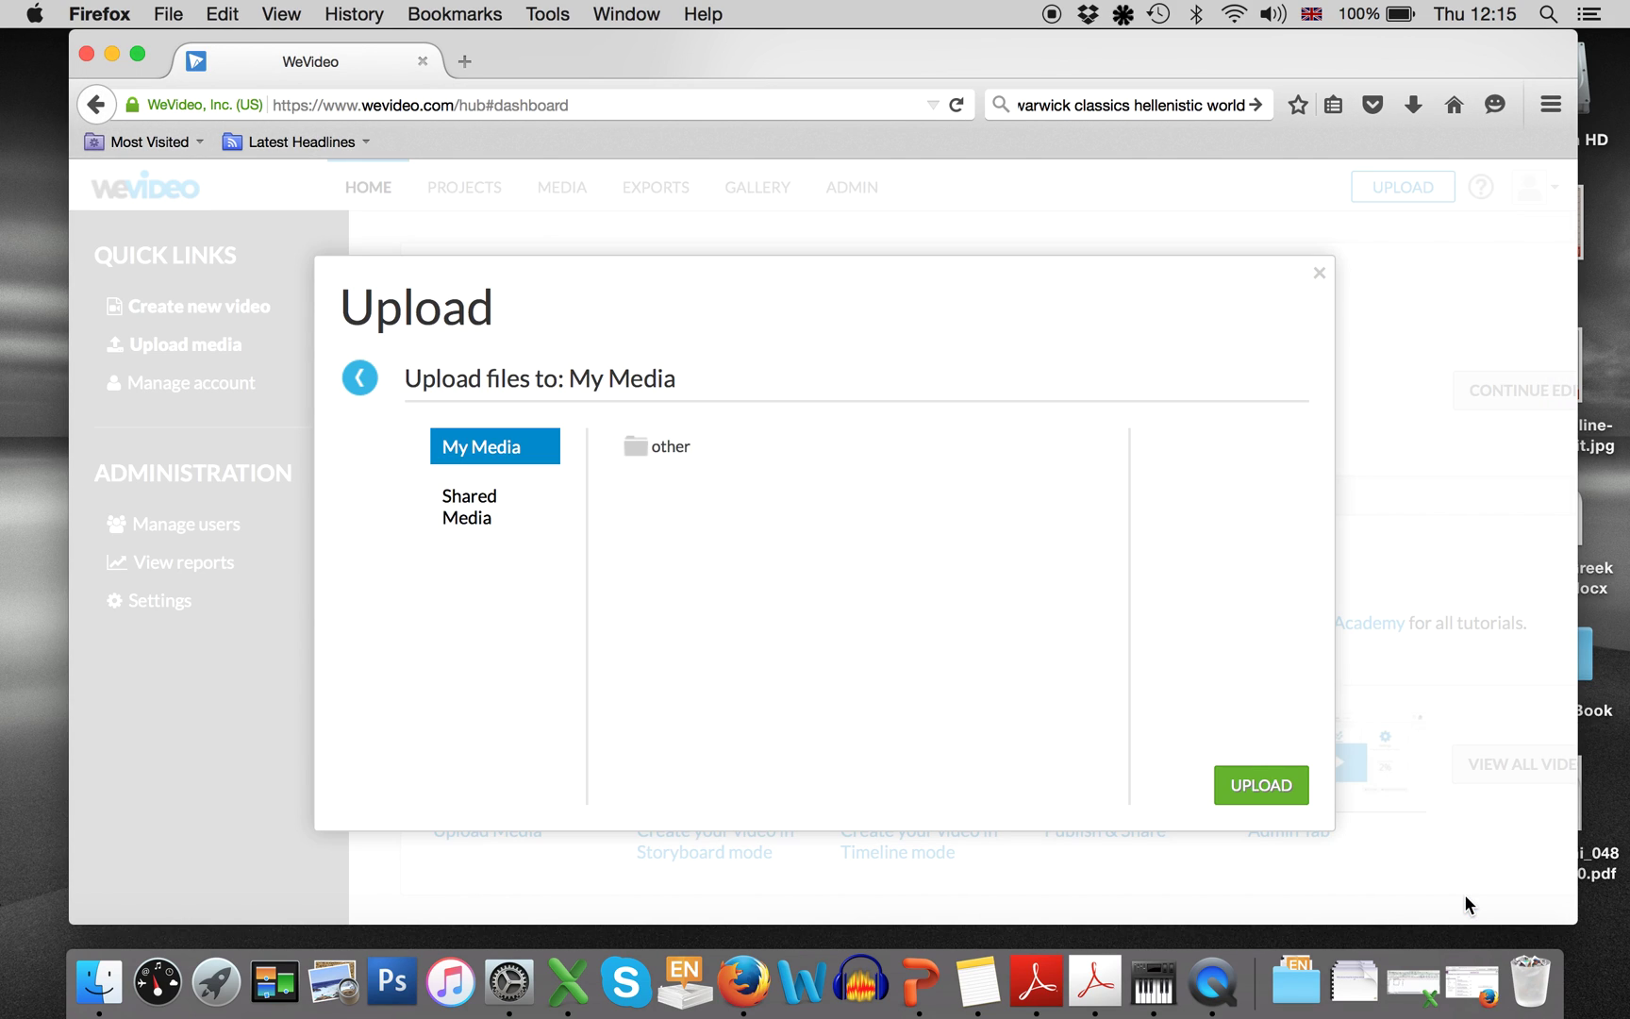
- Upload the five images to My Media and close the Upload activity window
left_click(1283, 789)
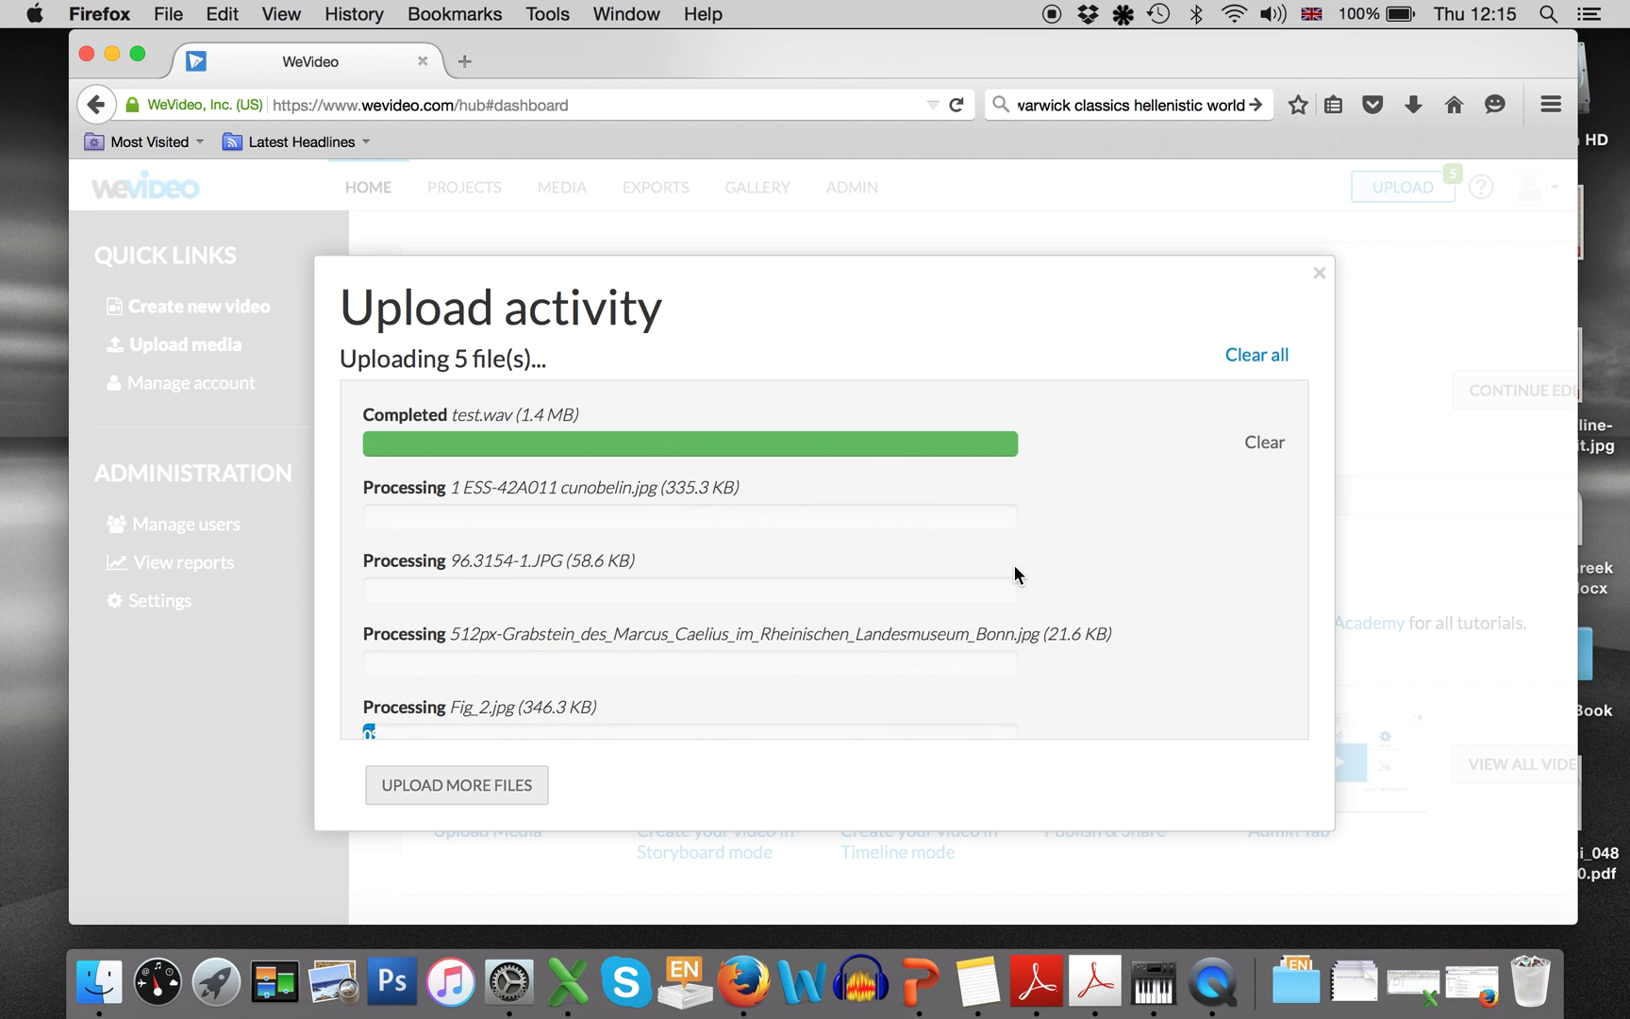
scroll(1014, 566, "down", 2)
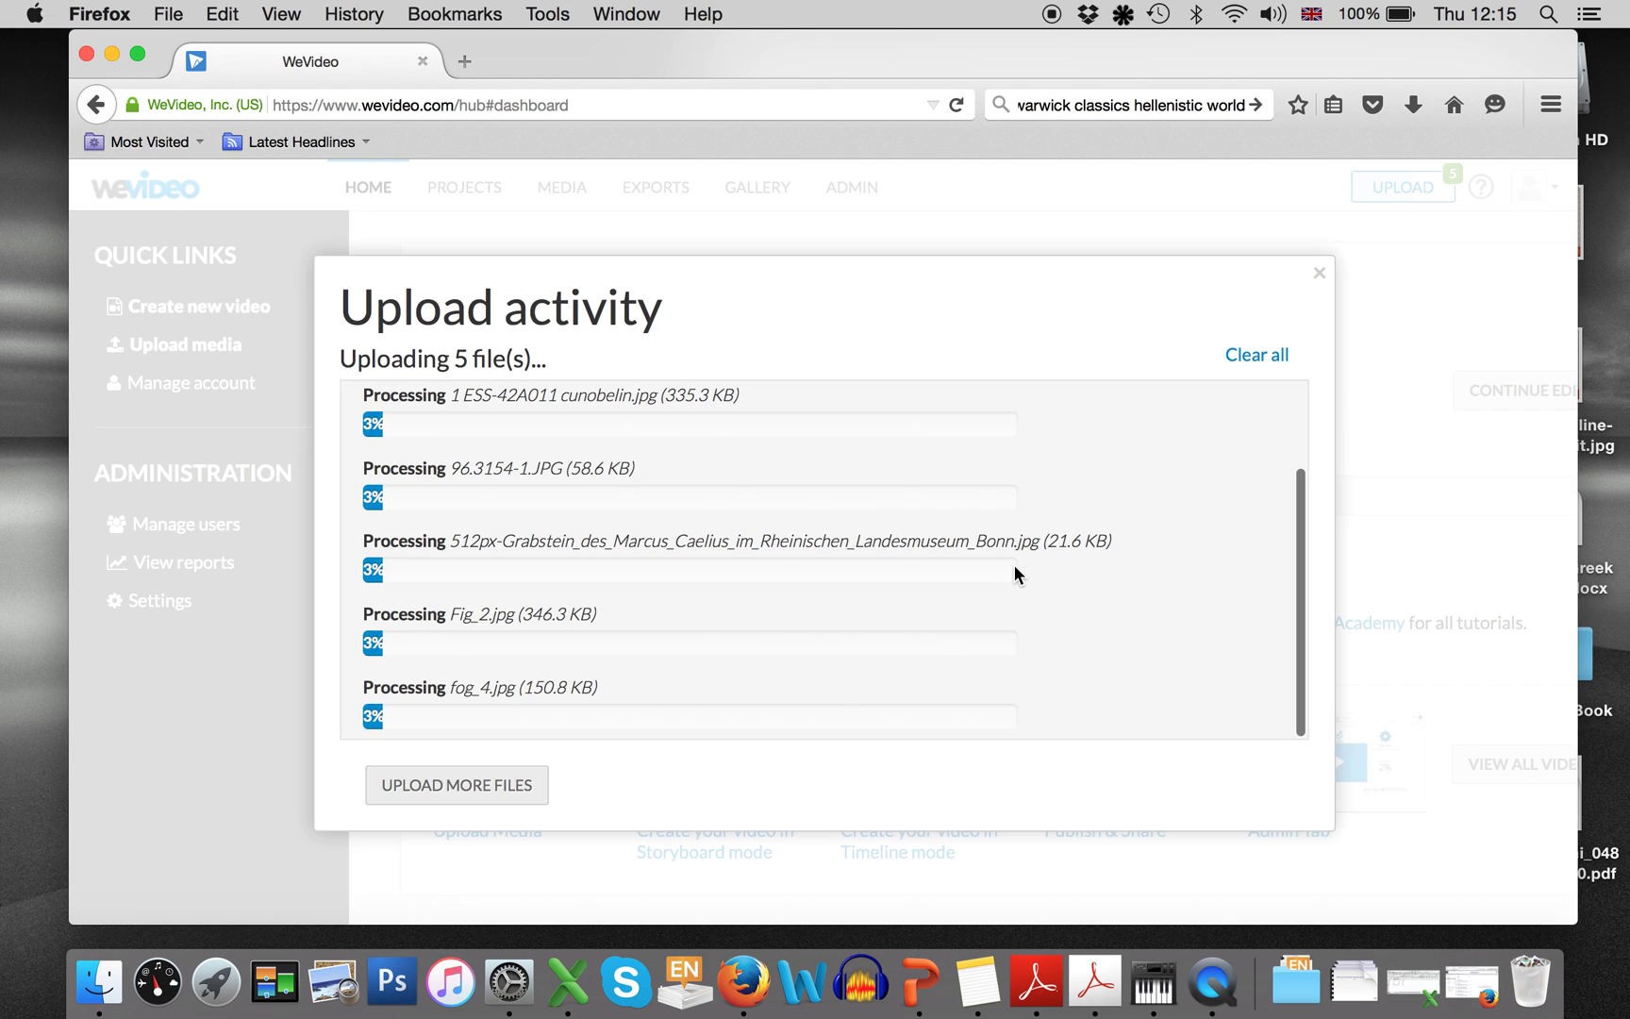
scroll(1014, 565, "up", 2)
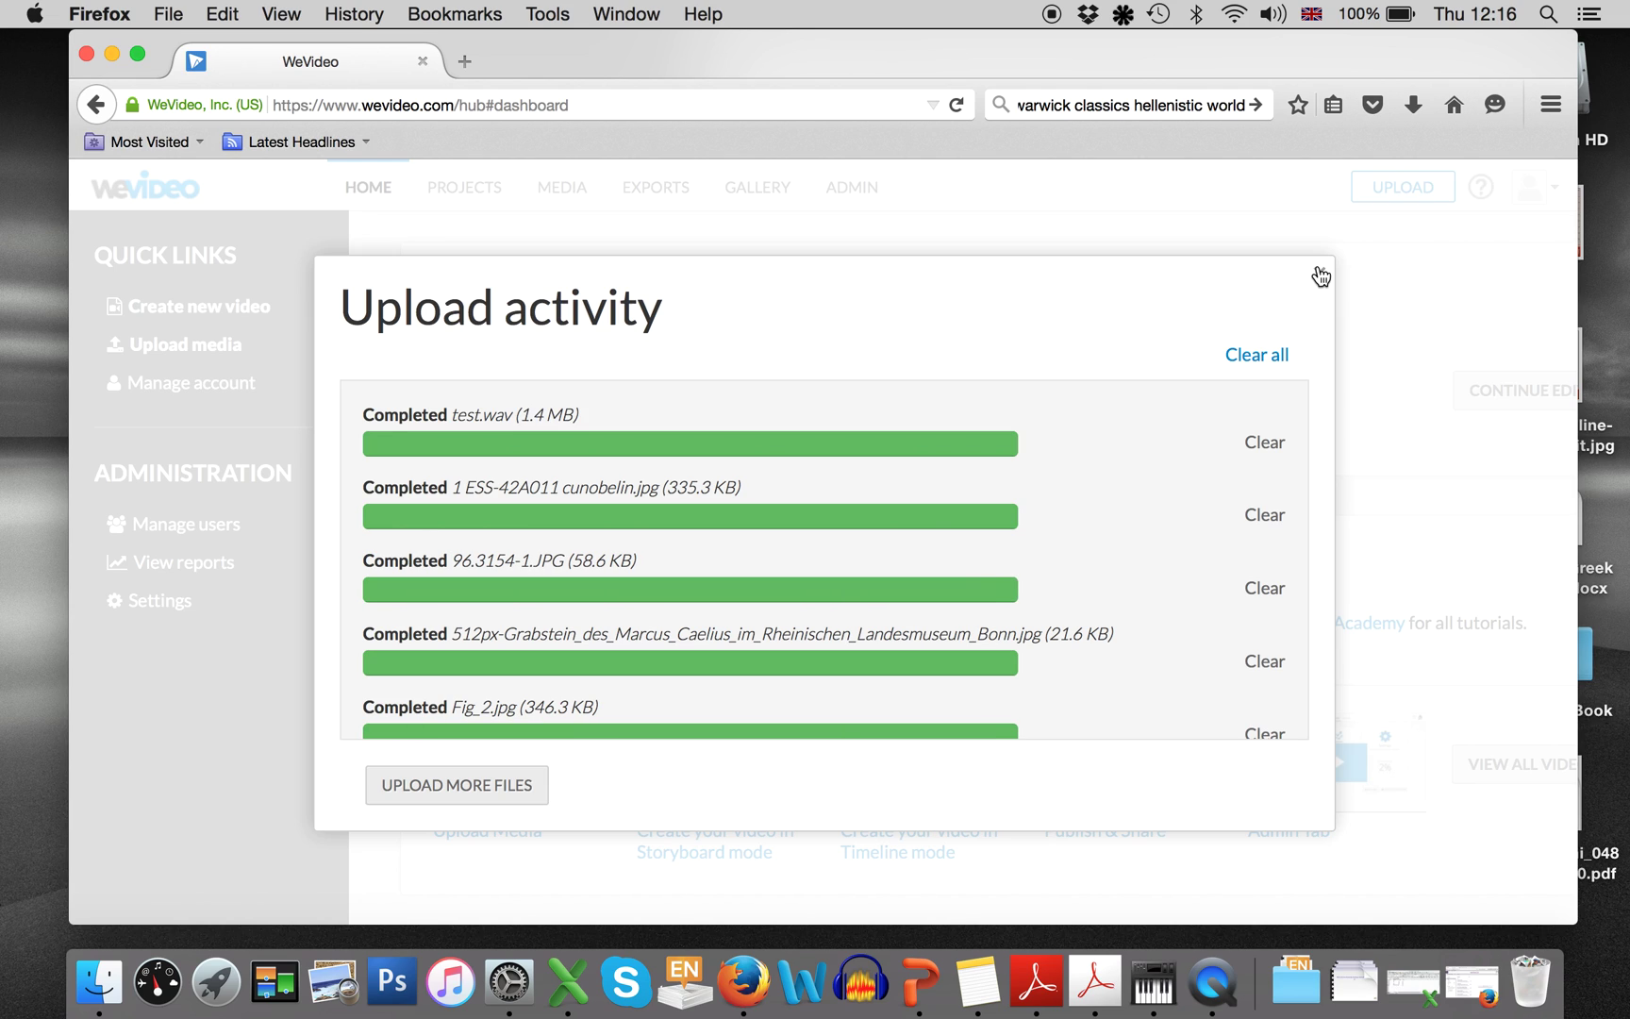
scroll(1121, 446, "down", 2)
scroll(1121, 446, "up", 2)
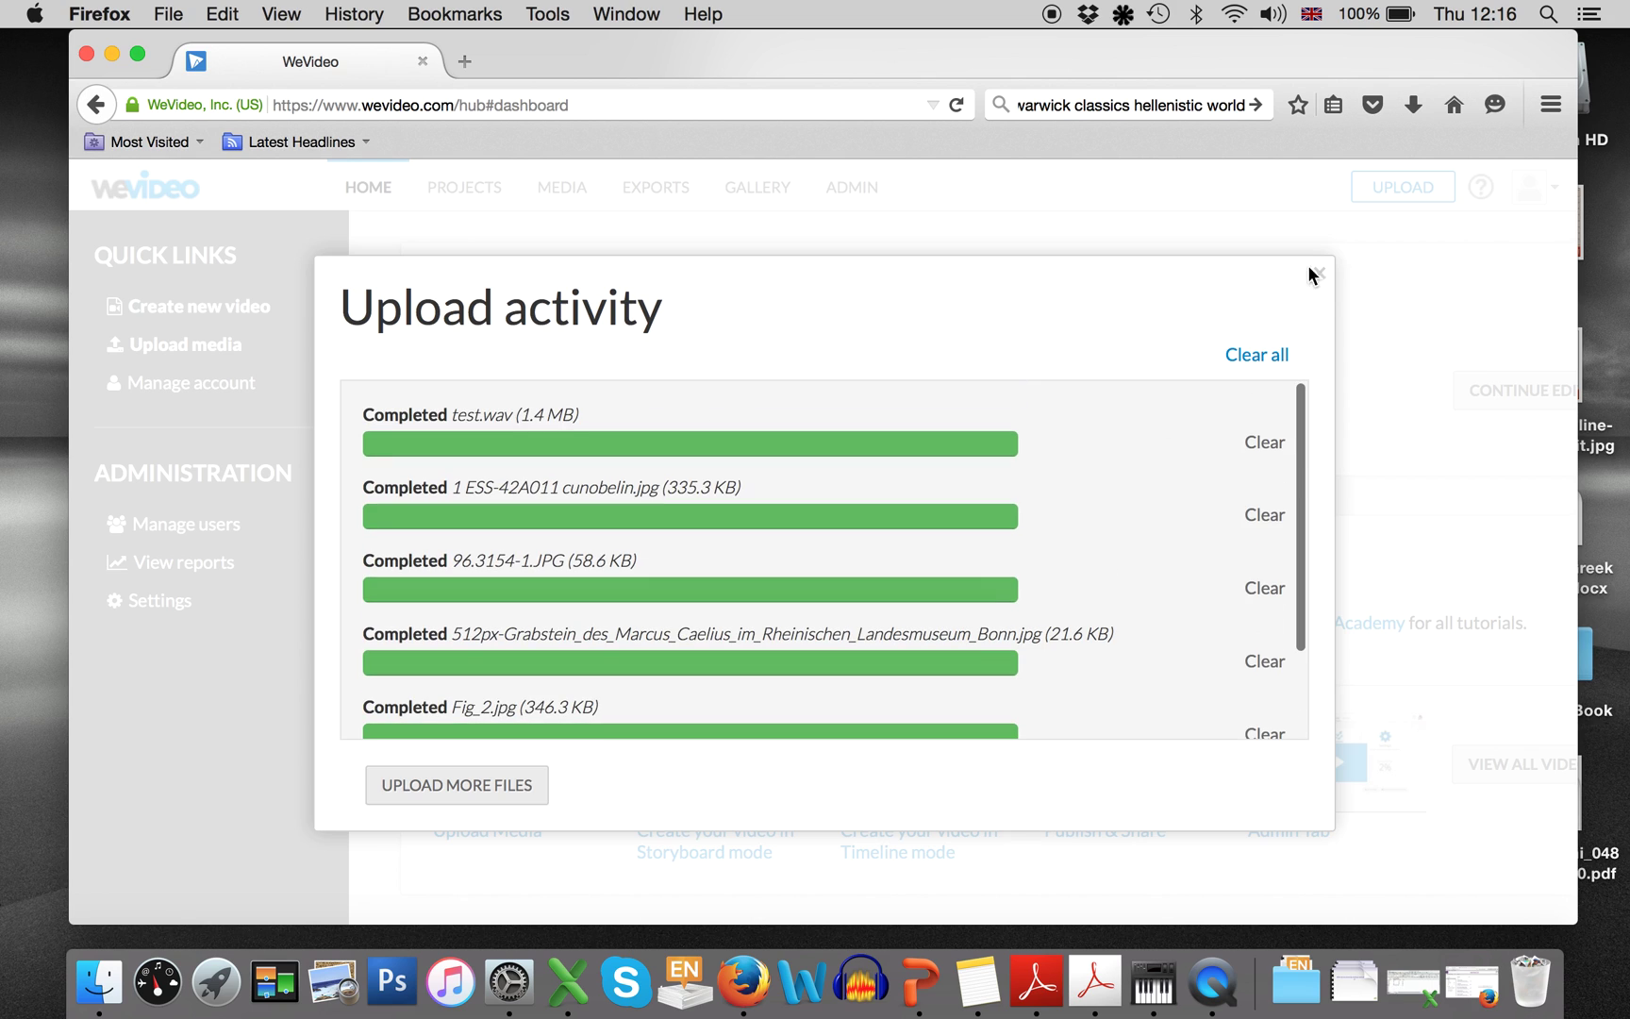
left_click(1319, 278)
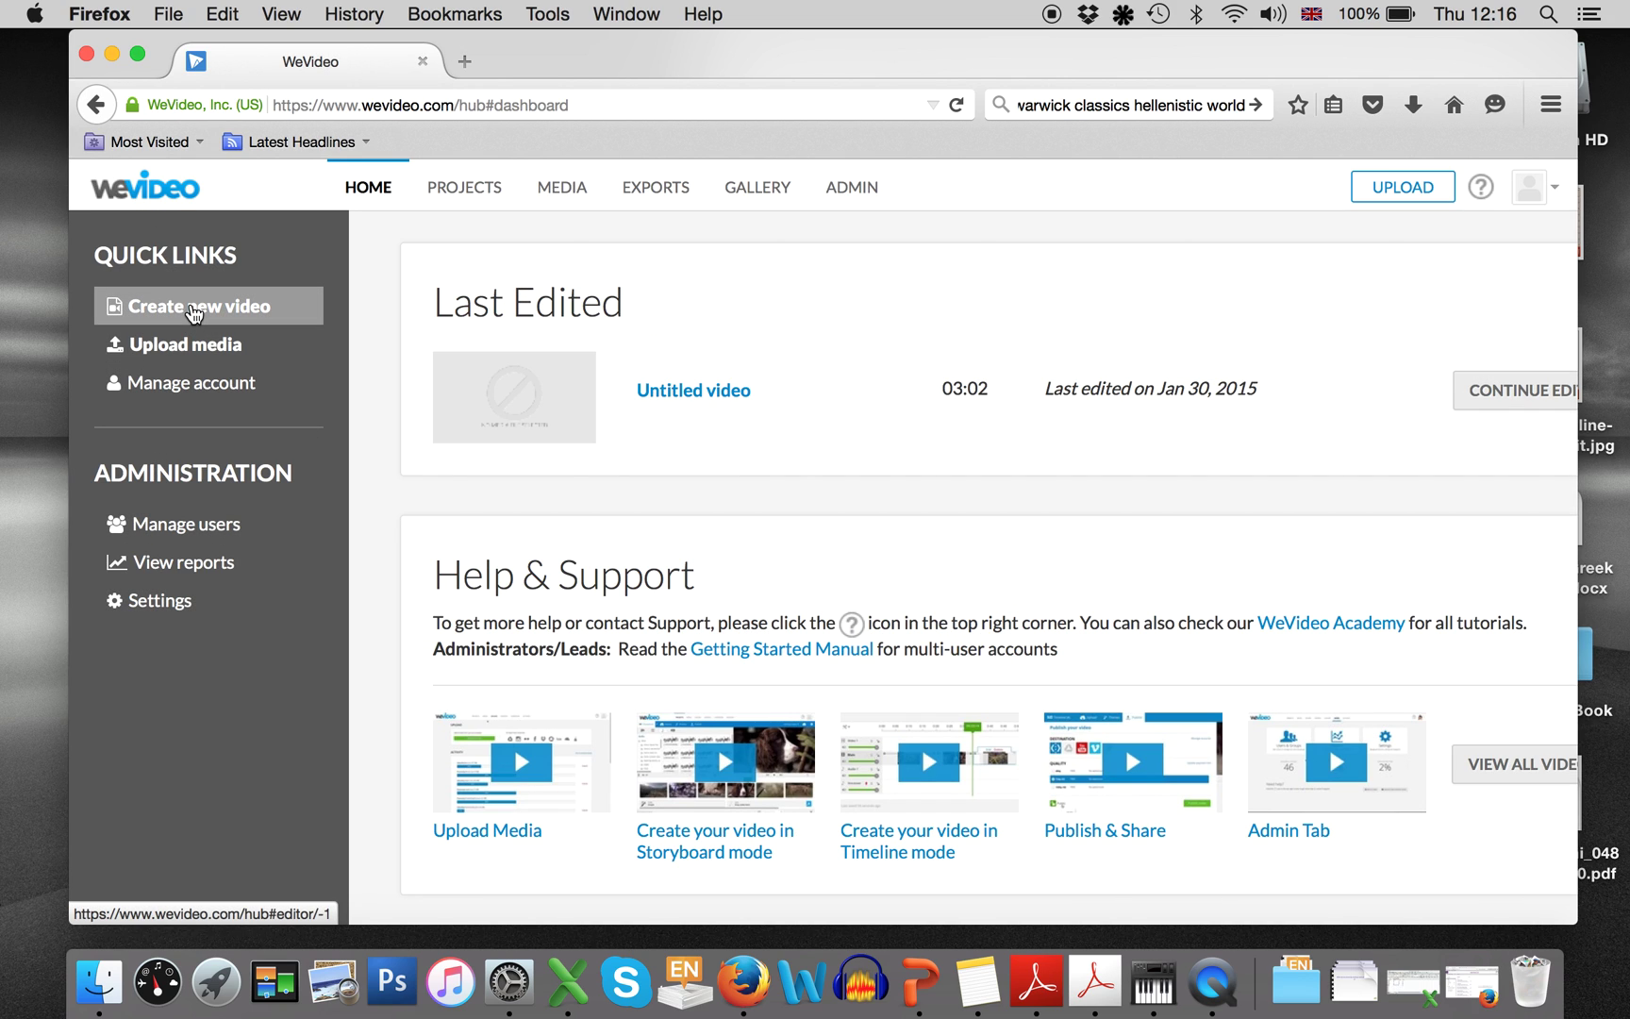
- Create a new video project and rename it 'Test video'
left_click(193, 310)
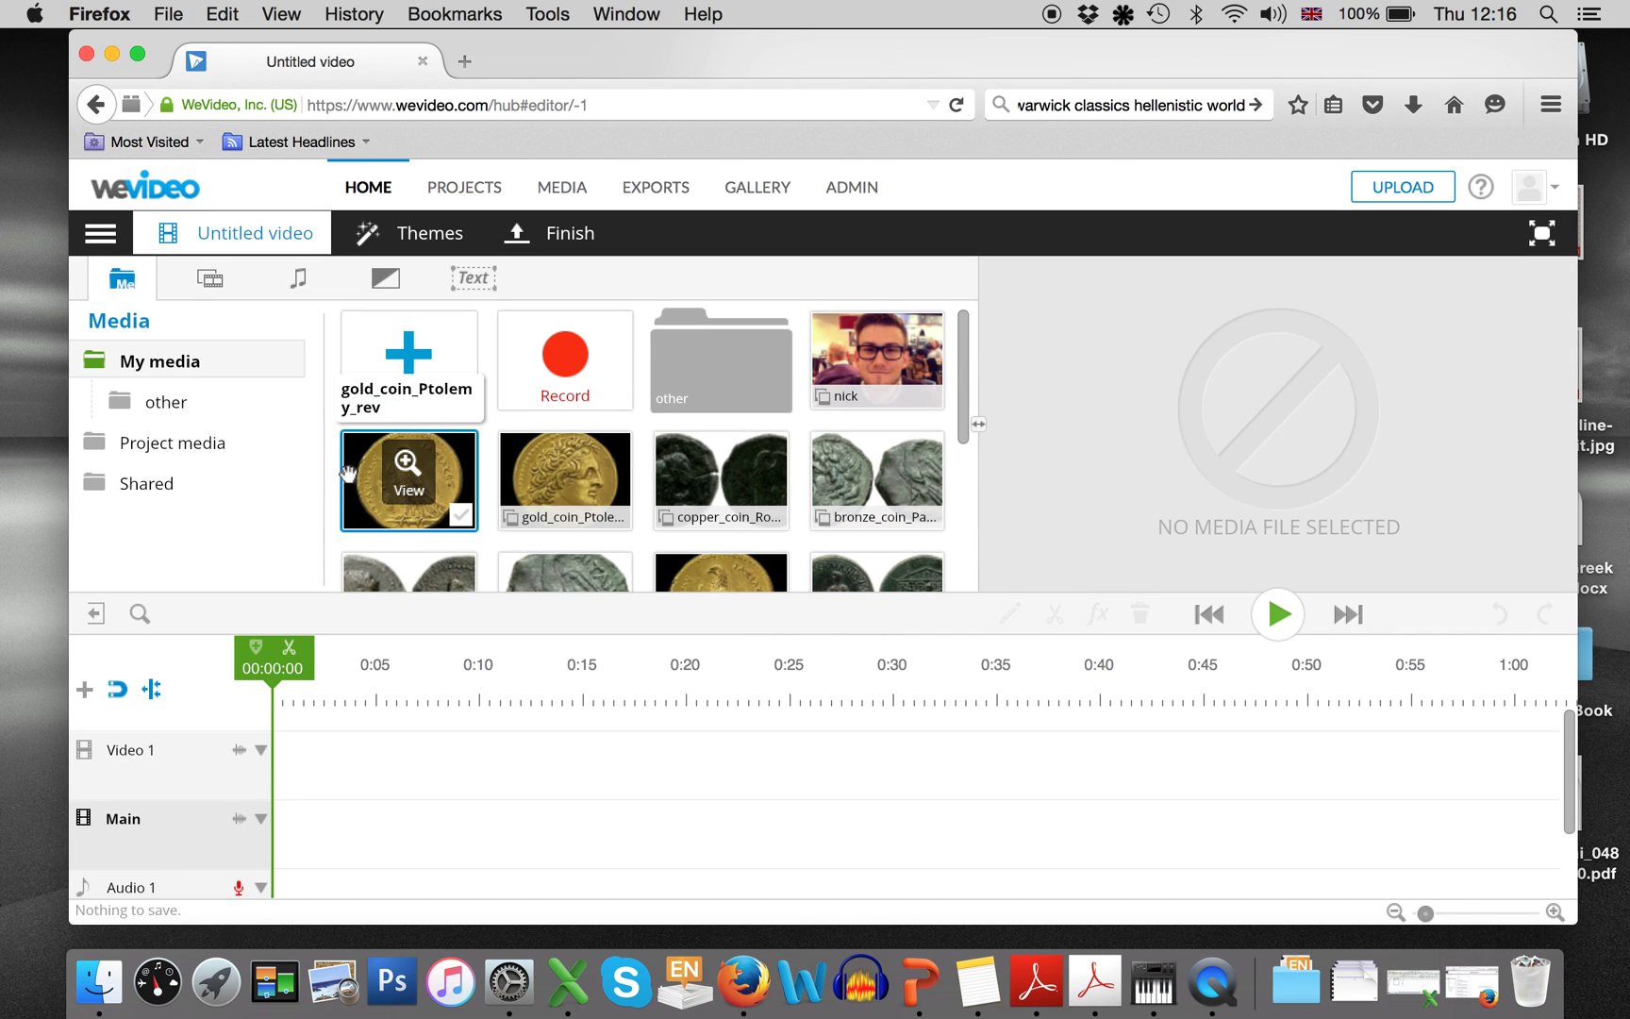
left_click(247, 234)
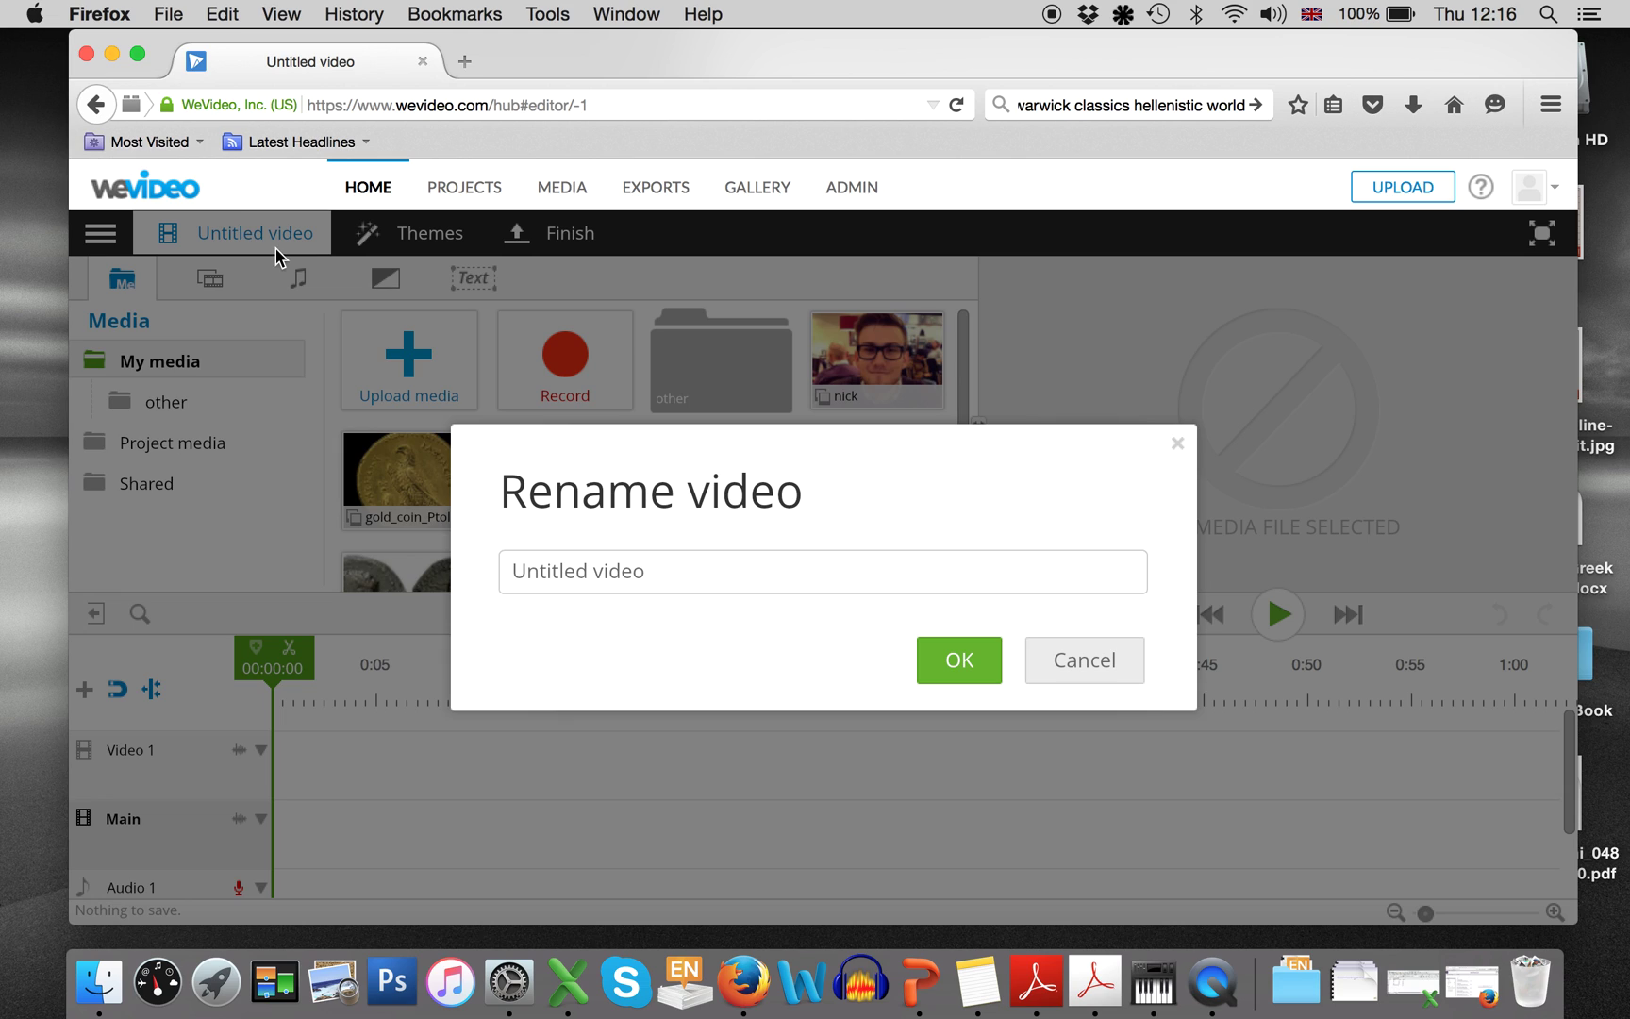
left_click_drag(708, 568, 357, 557)
key("BackSpace")
type("T")
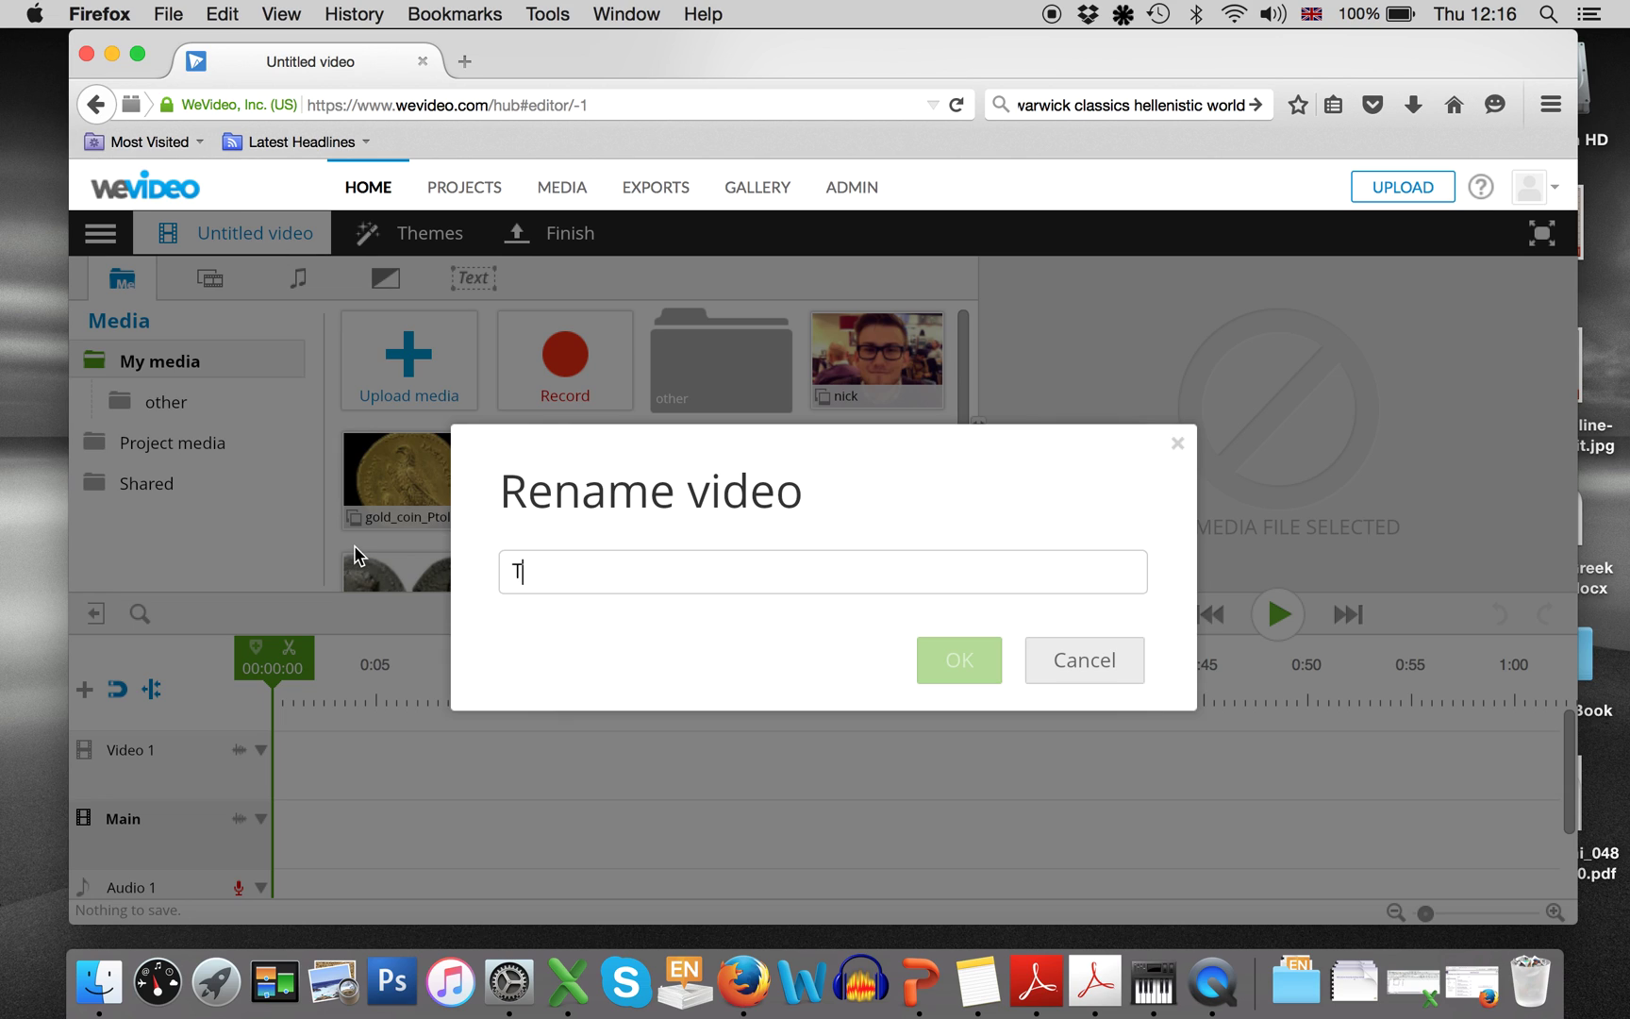
type("est video")
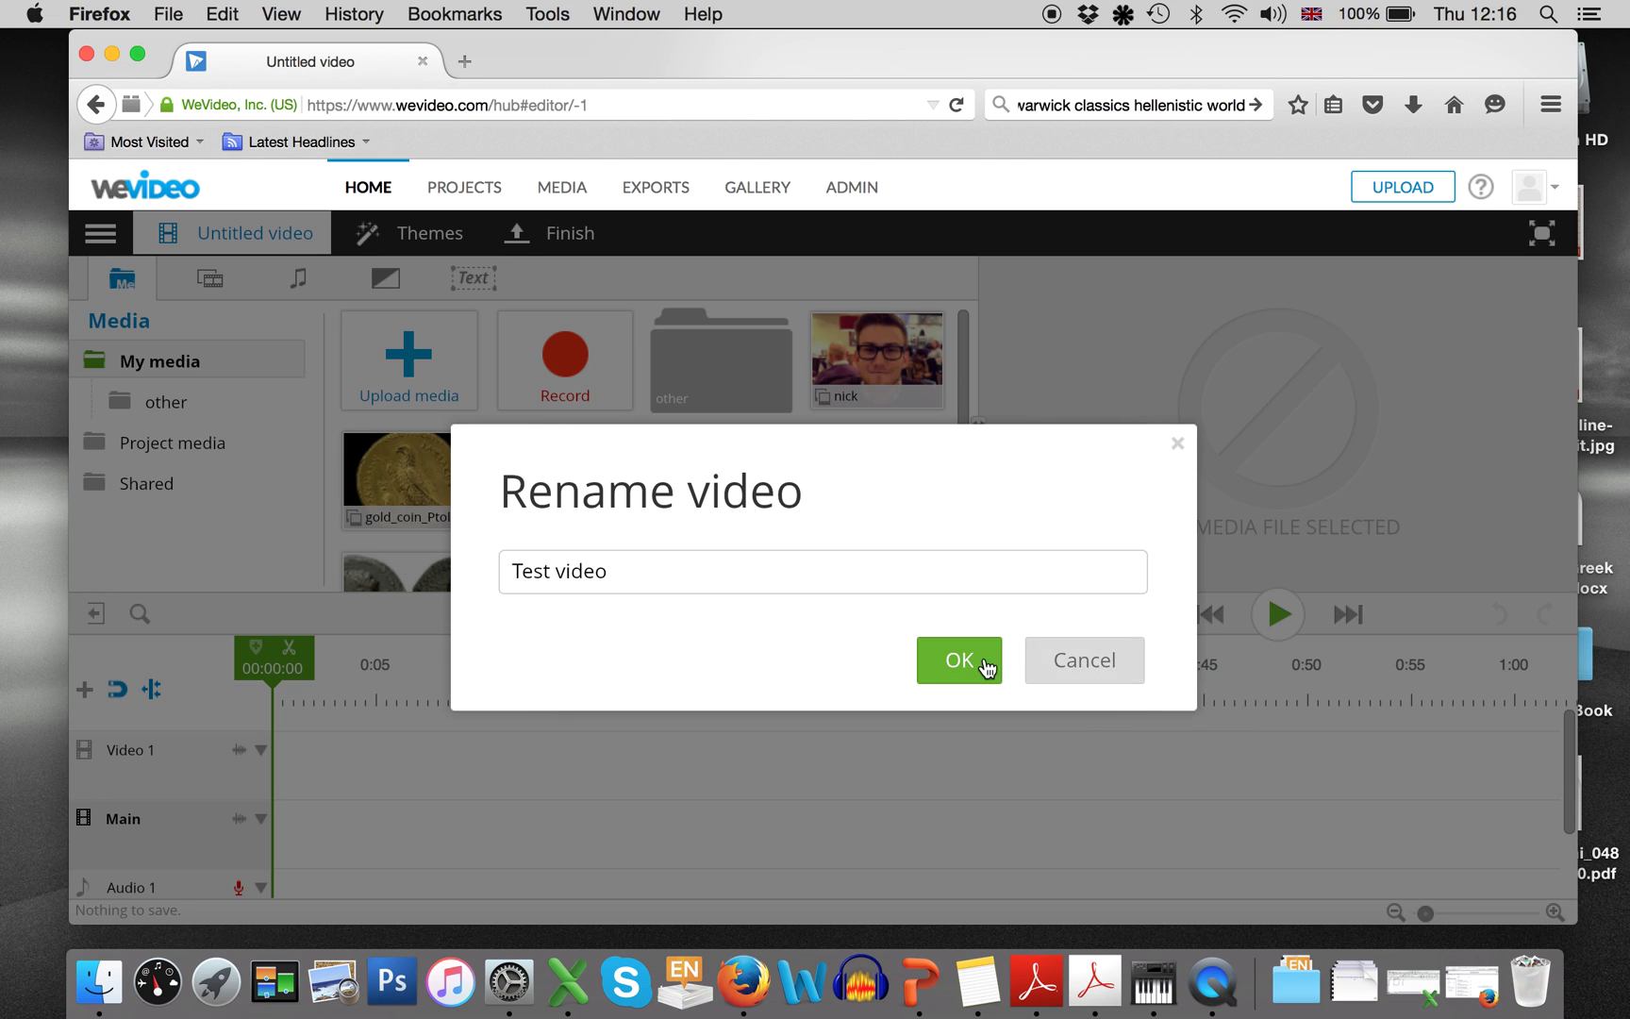
left_click(980, 666)
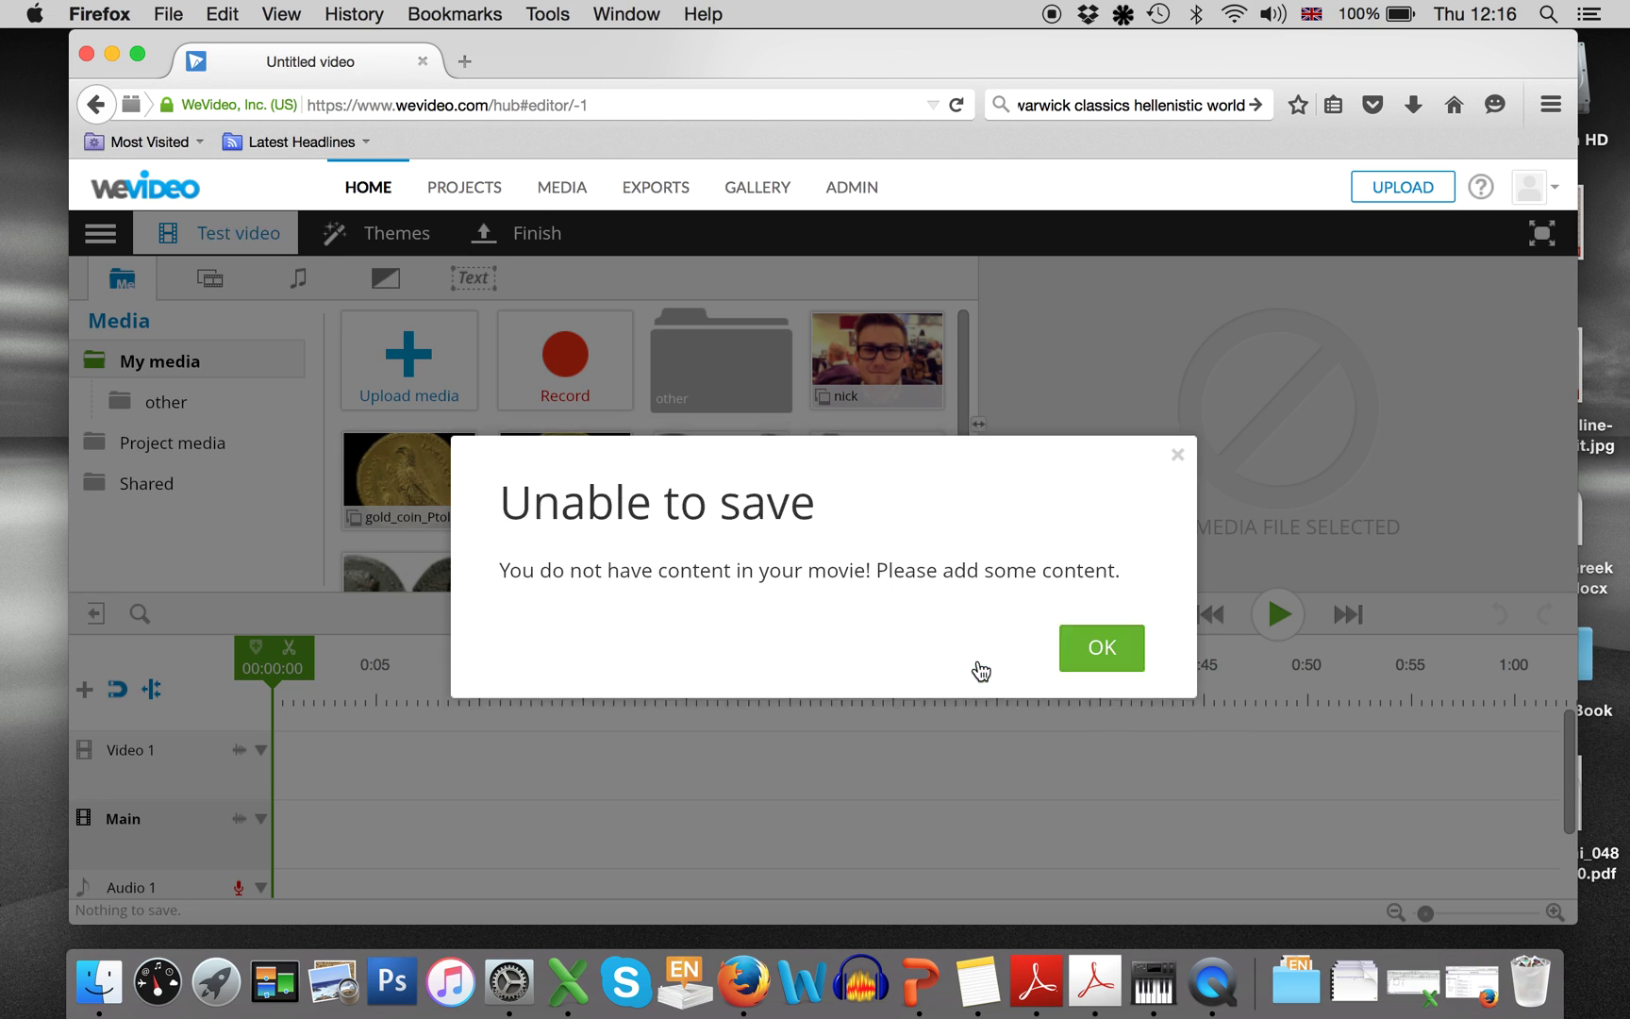
- Dismiss the Unable to save warning and scroll My Media down to the 'test' audio file
left_click(1085, 666)
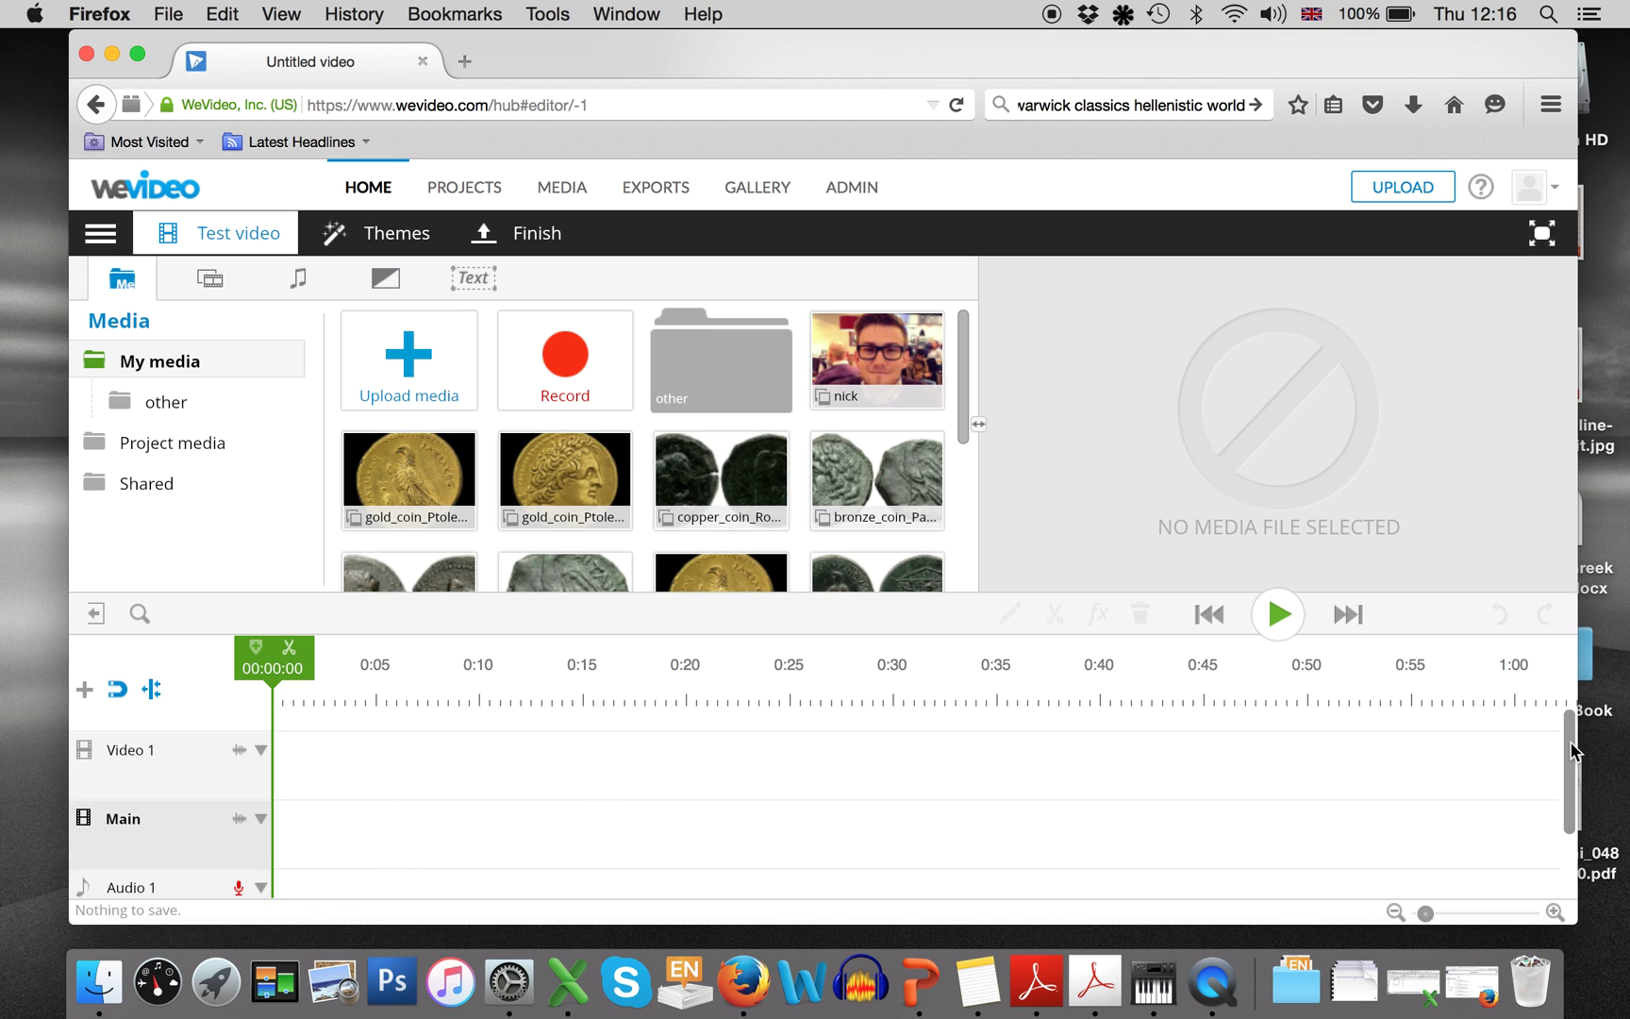
scroll(1571, 791, "down", 2)
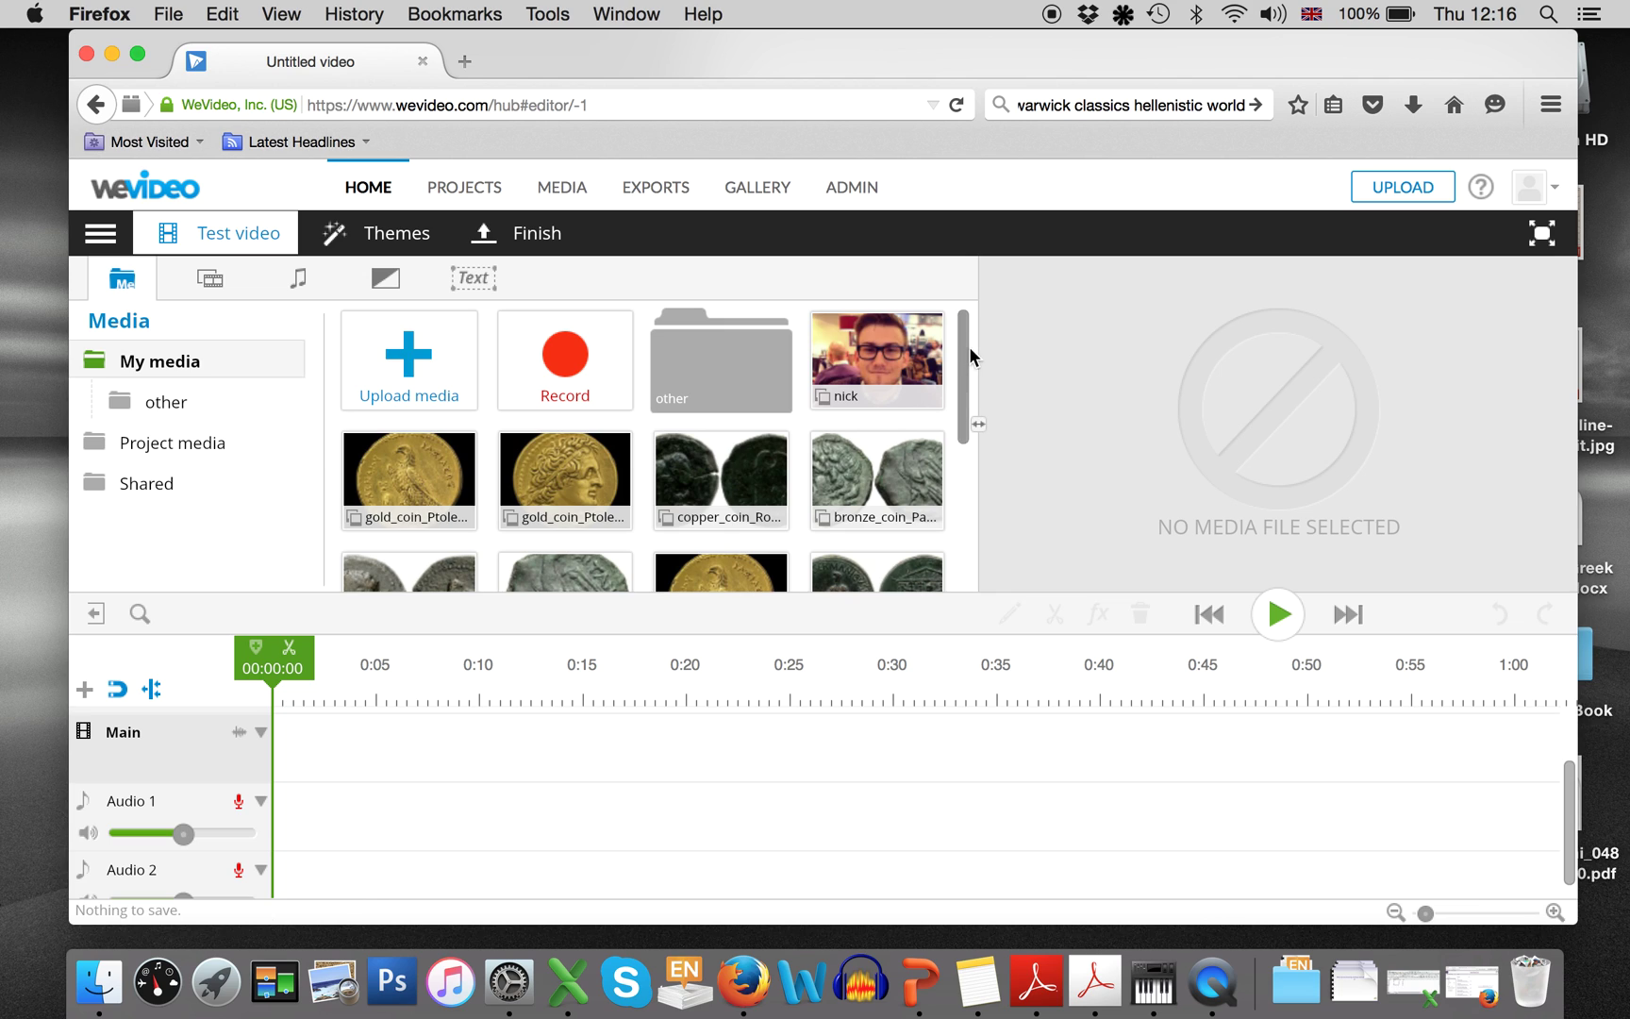
left_click_drag(972, 357, 972, 557)
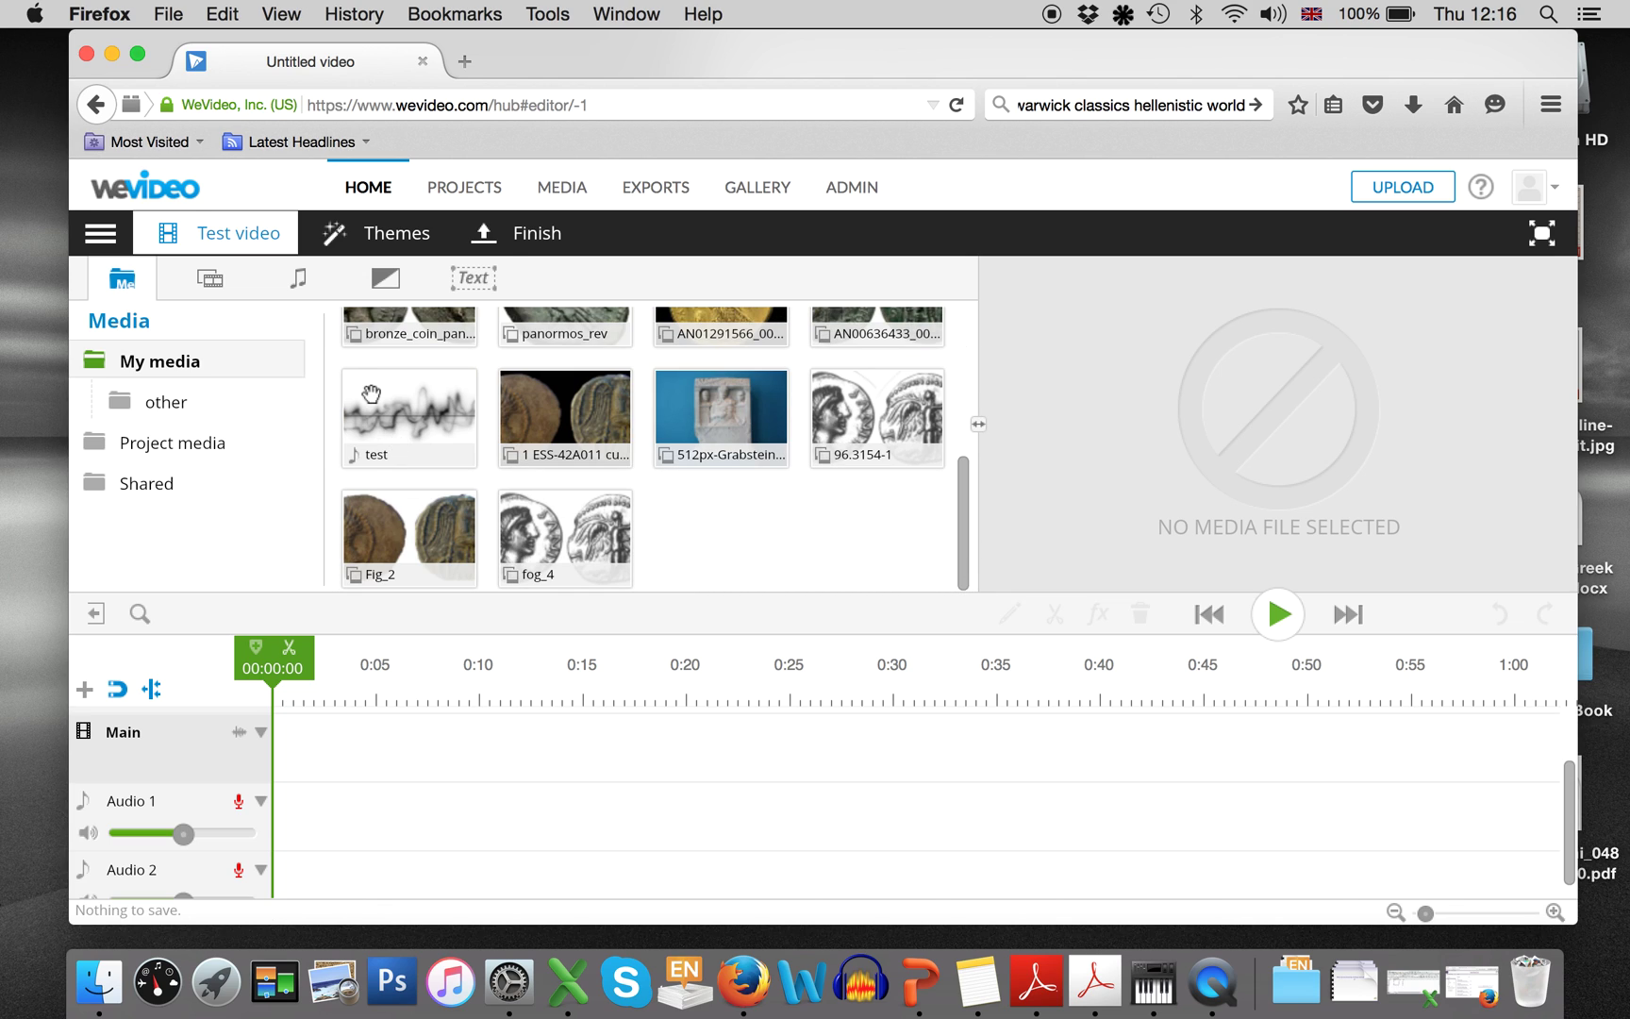
mouse_move(427, 433)
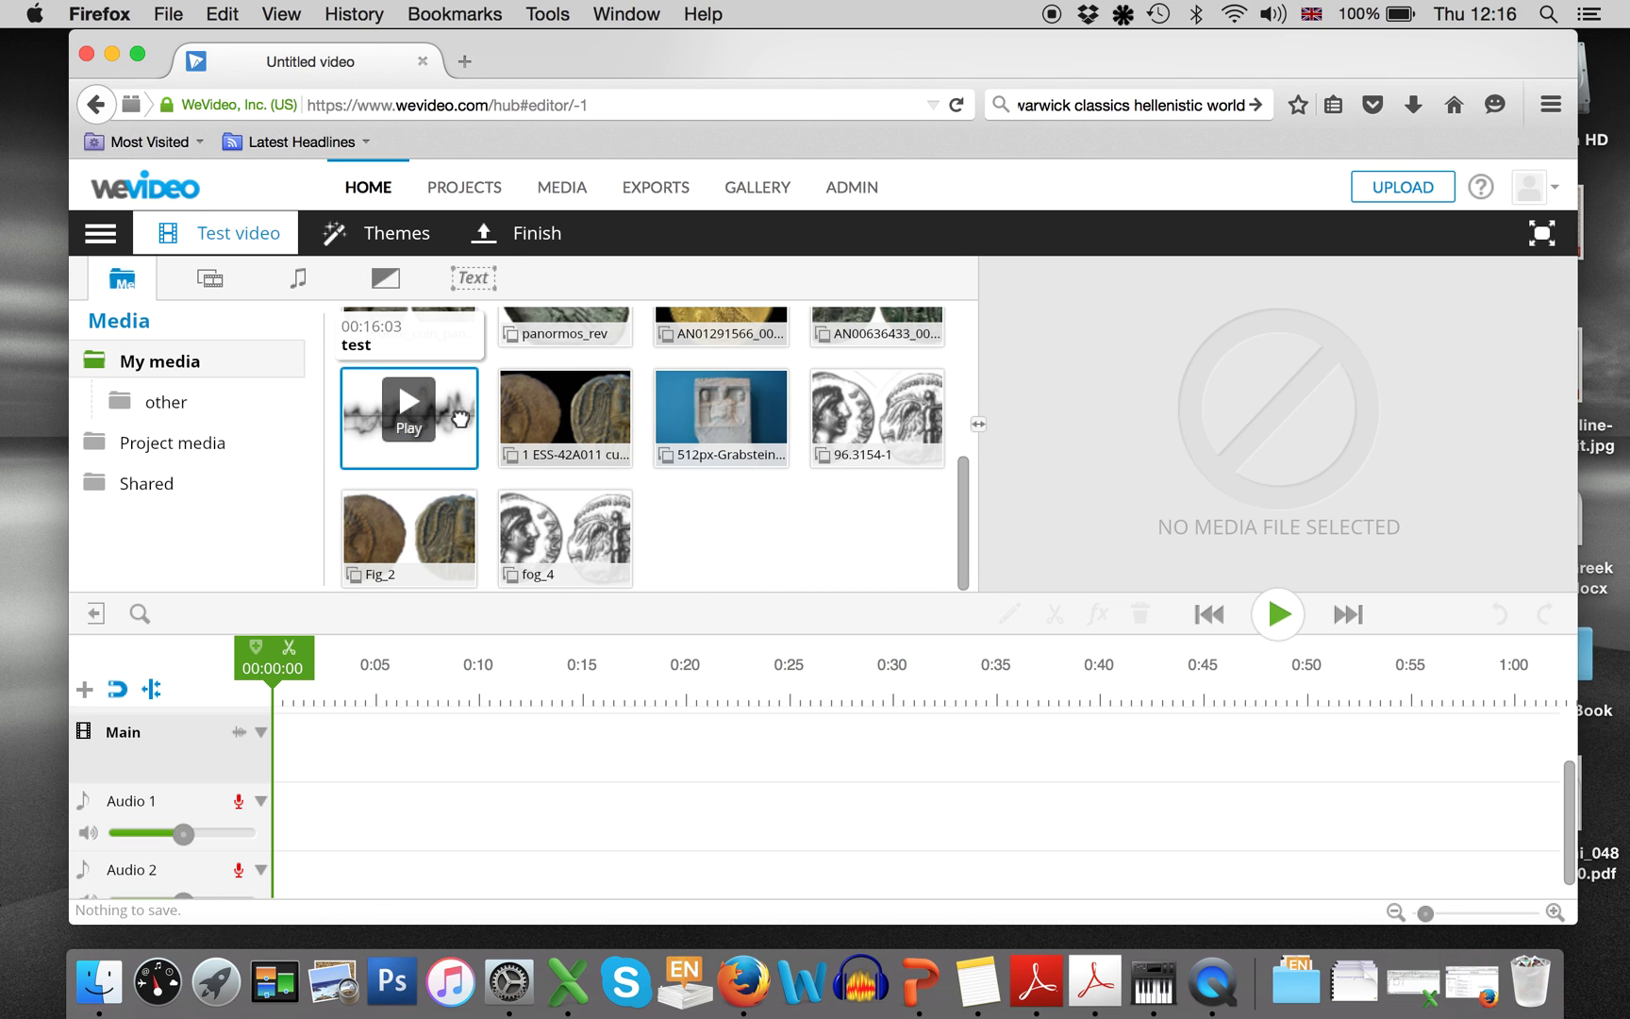
- Place the 'test' recording on the Audio 1 track and preview it
left_click_drag(461, 419, 348, 827)
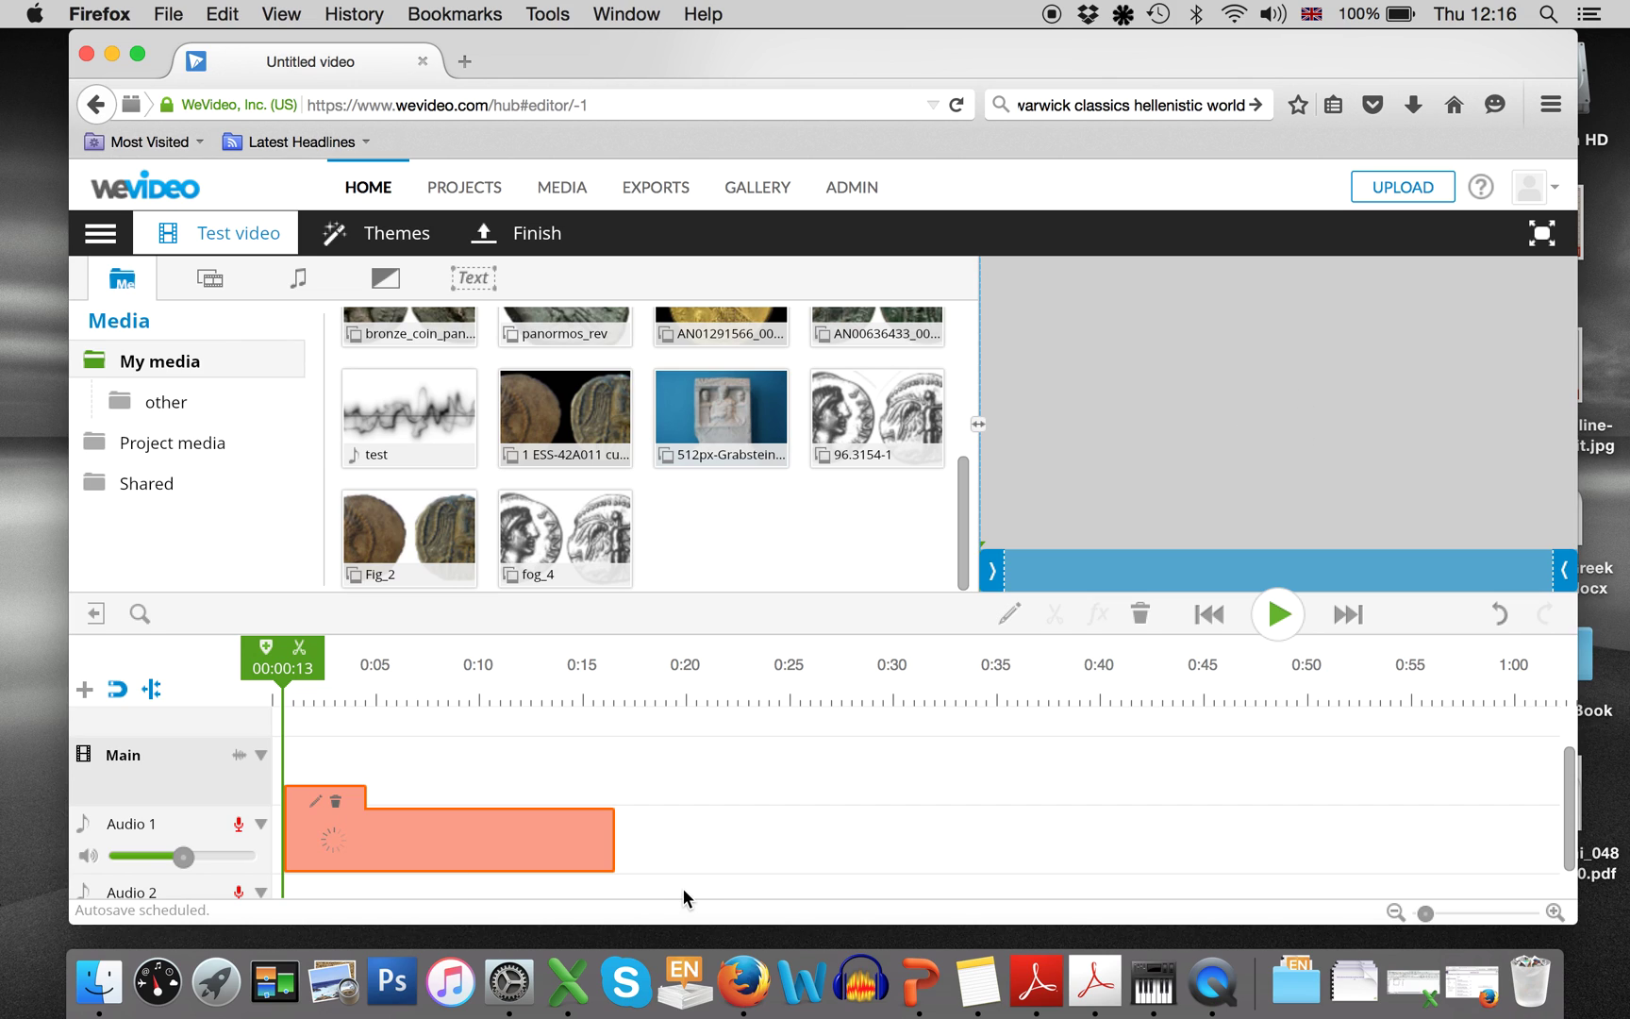
left_click(1282, 618)
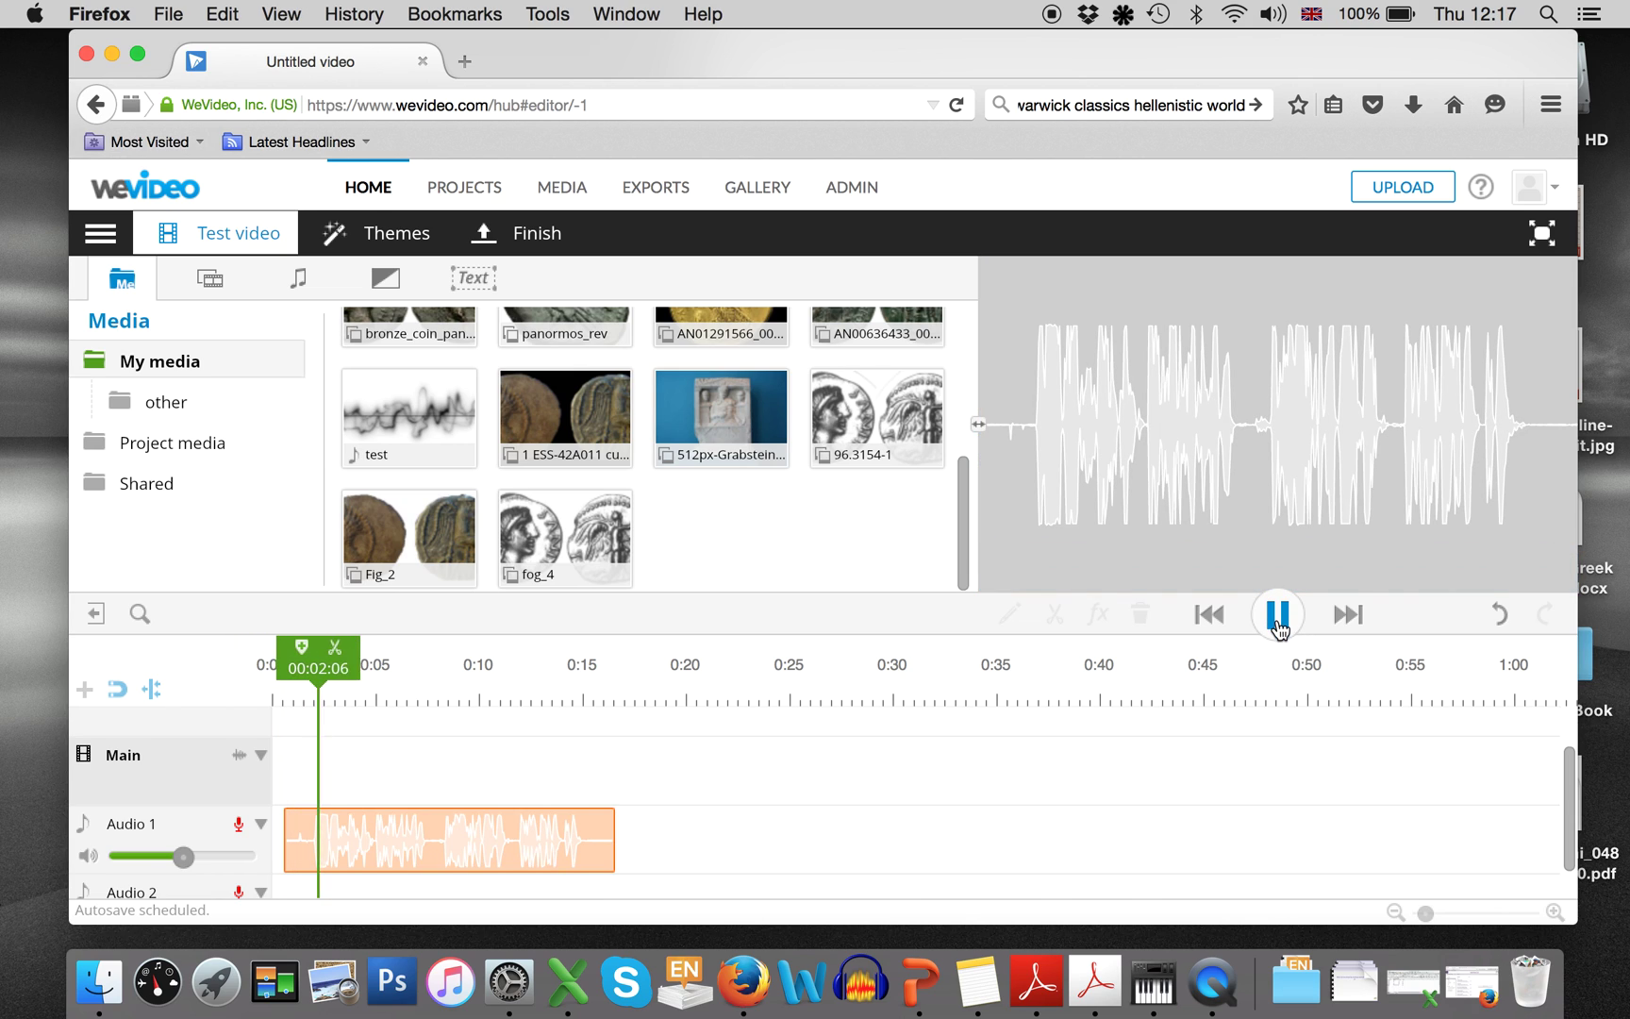
left_click(1280, 620)
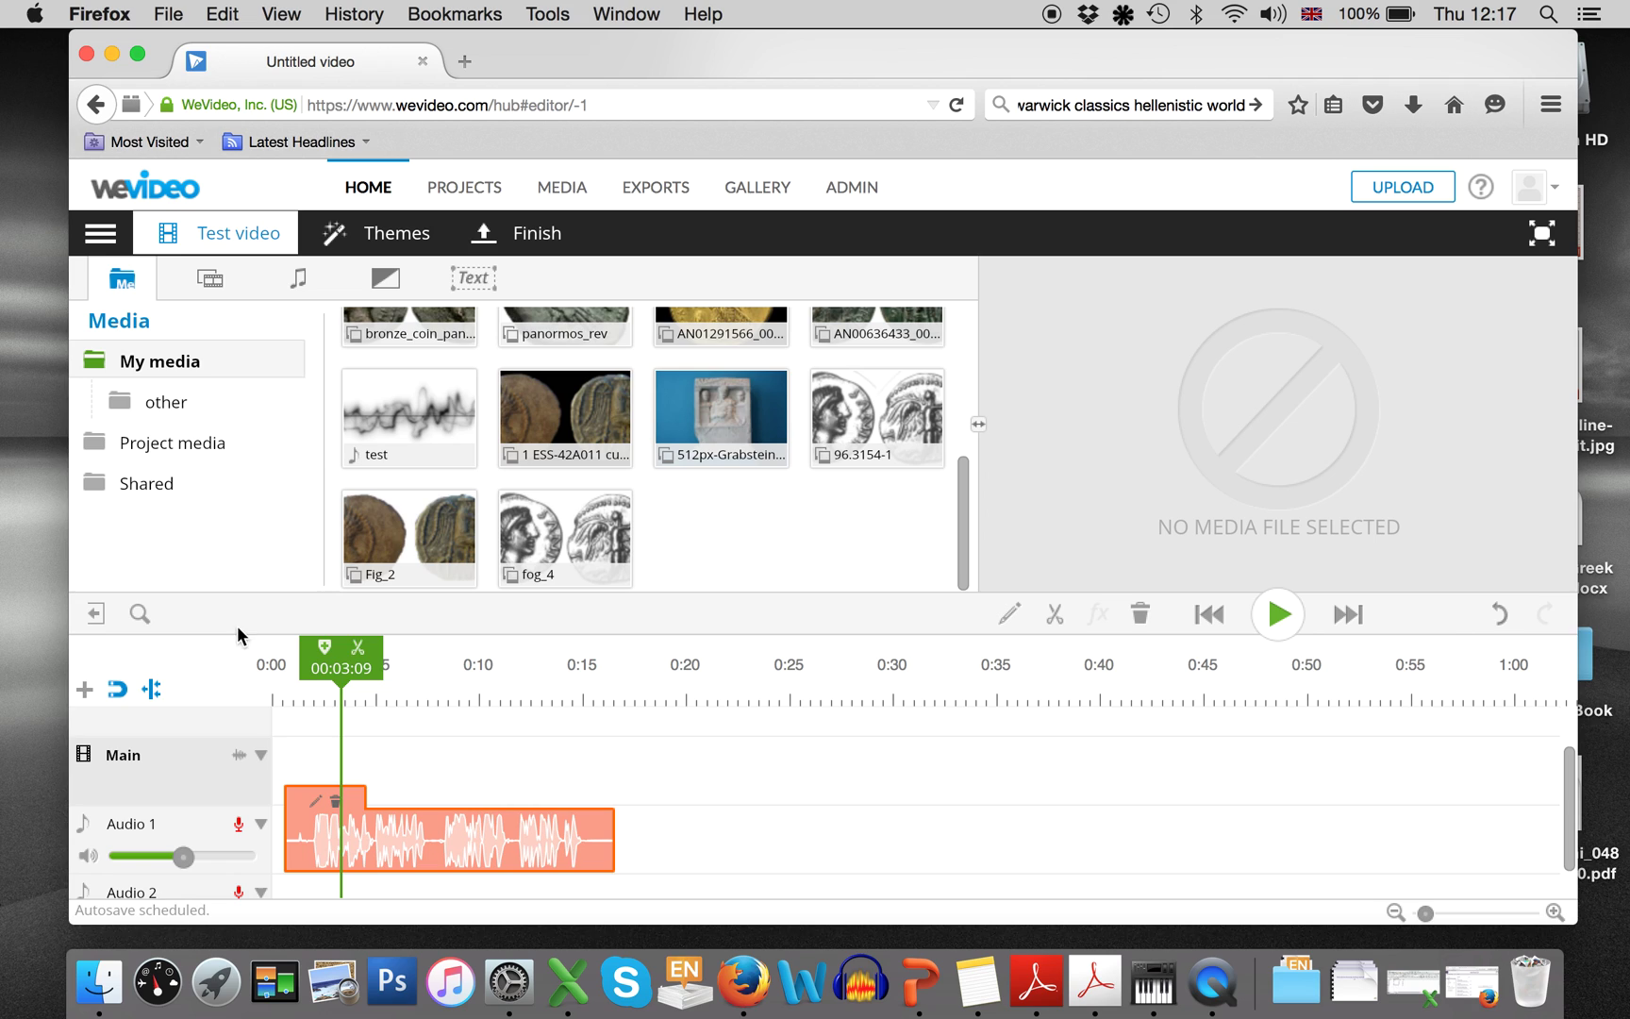
- Rewind the playhead and move the narration clip to start about 0:04
left_click_drag(338, 696, 240, 679)
left_click(286, 817)
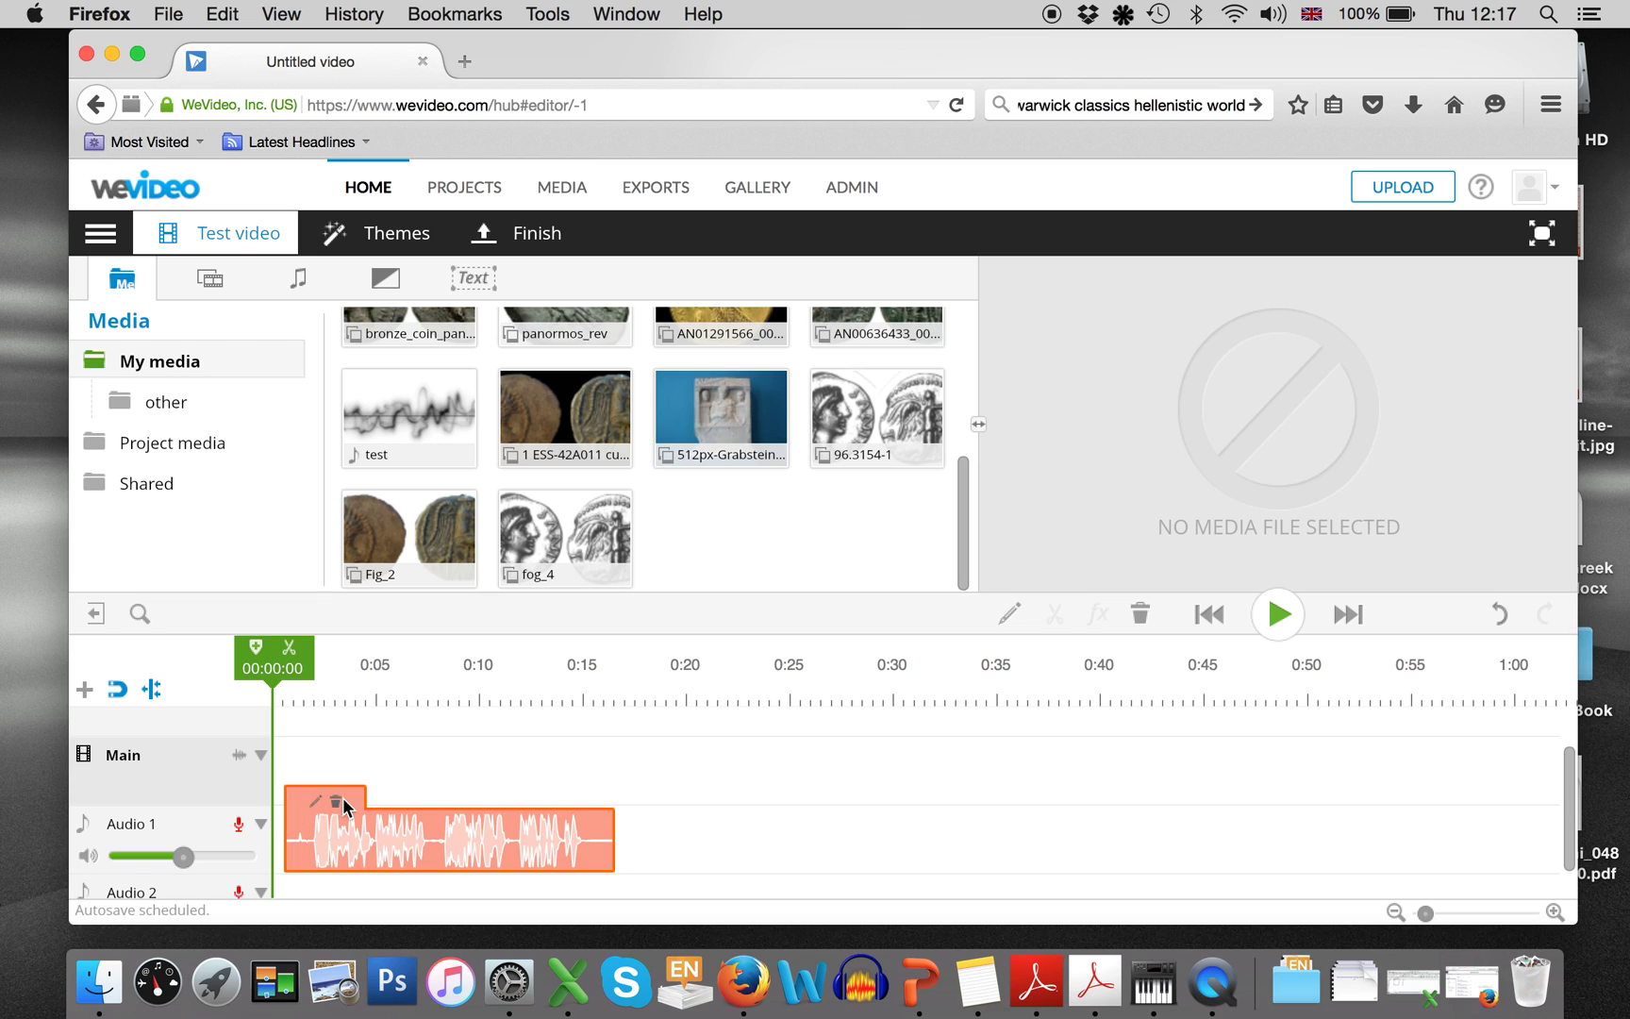
left_click(612, 843)
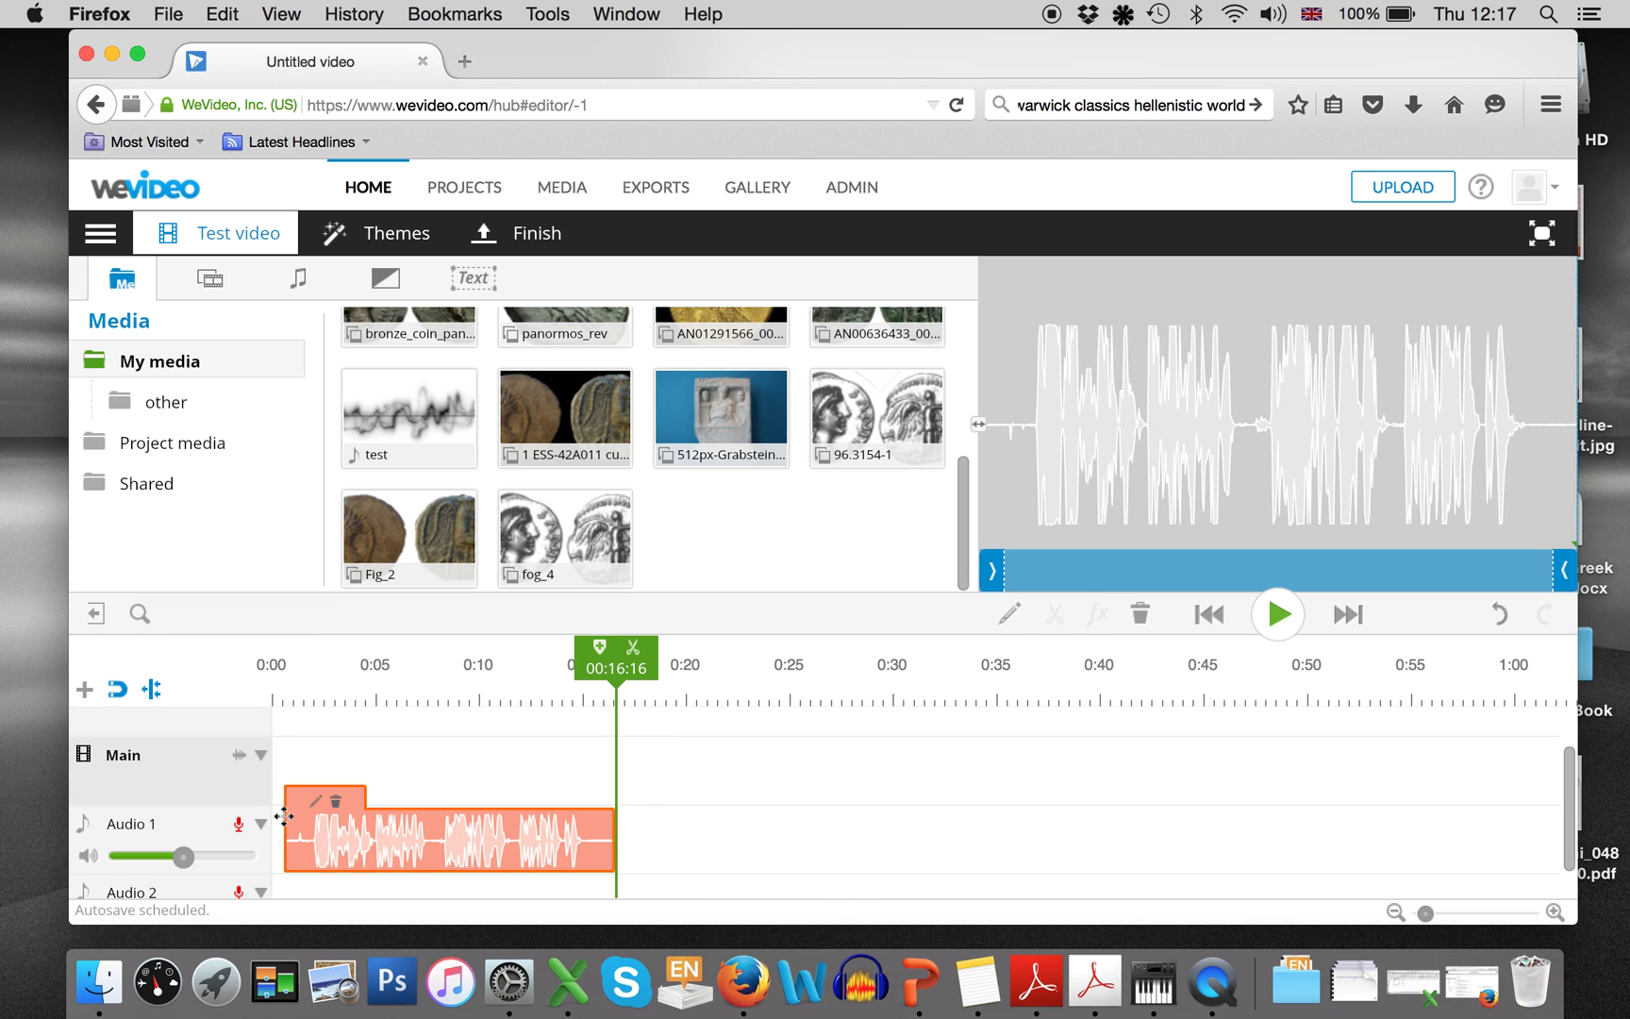
left_click_drag(284, 816, 361, 822)
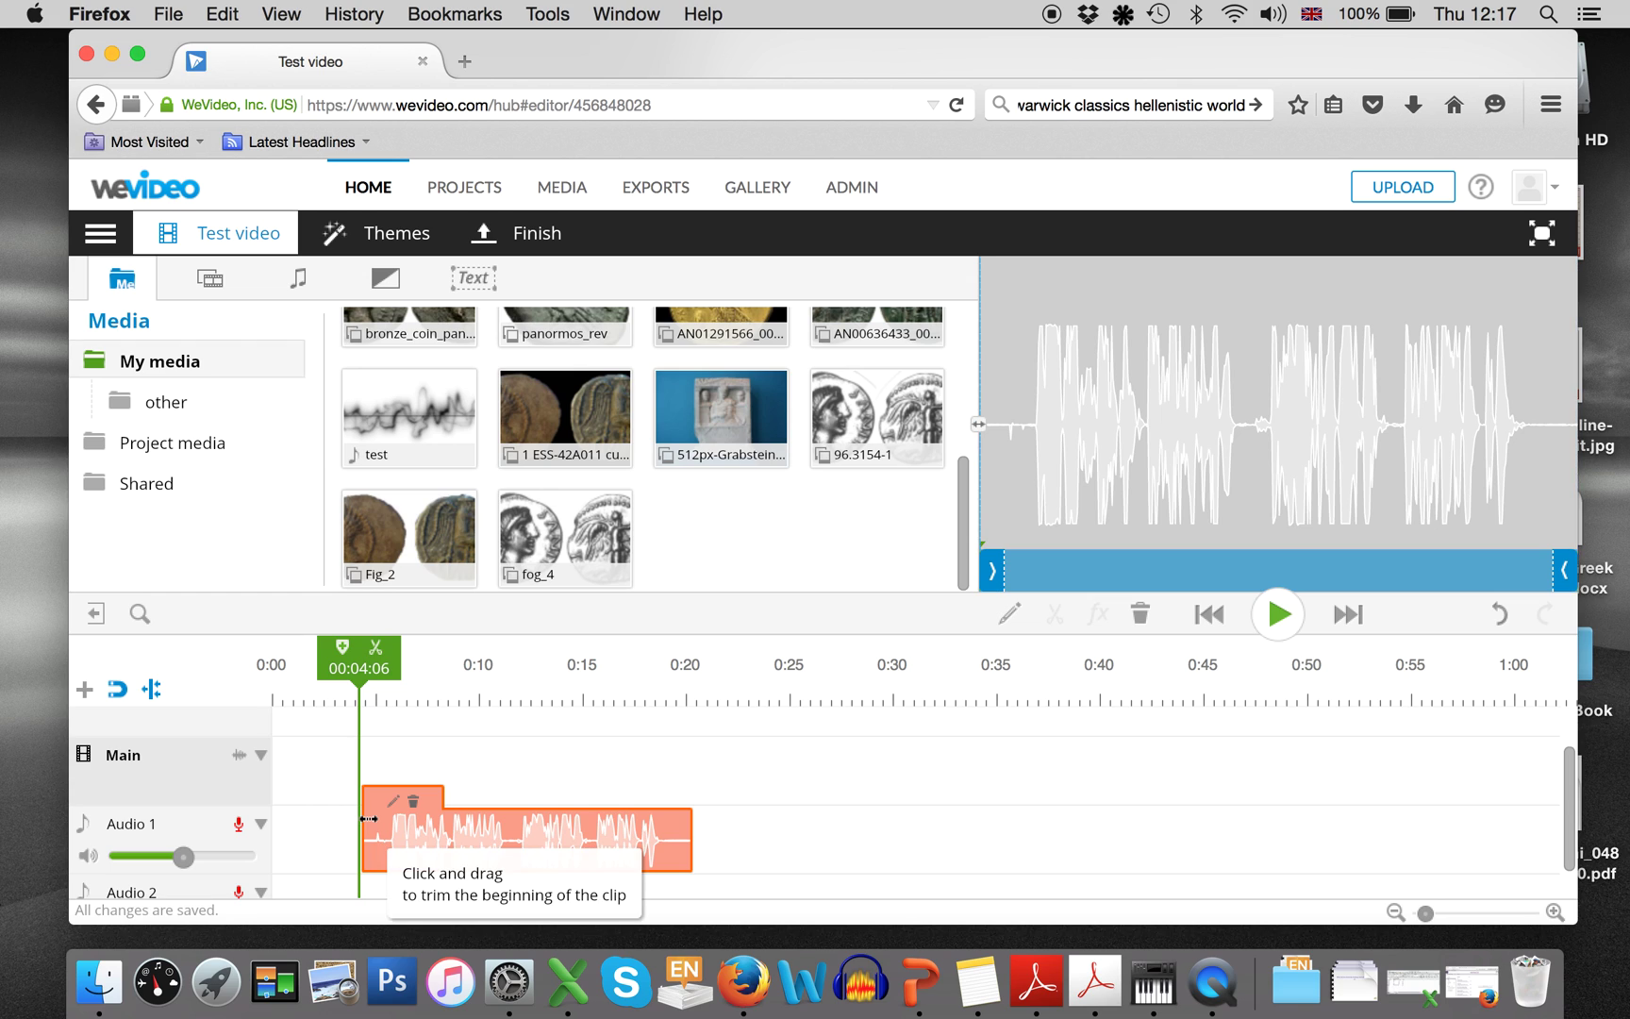
- Slide the narration clip to start around 0:01 and zoom the timeline to seconds
left_click_drag(362, 822, 295, 830)
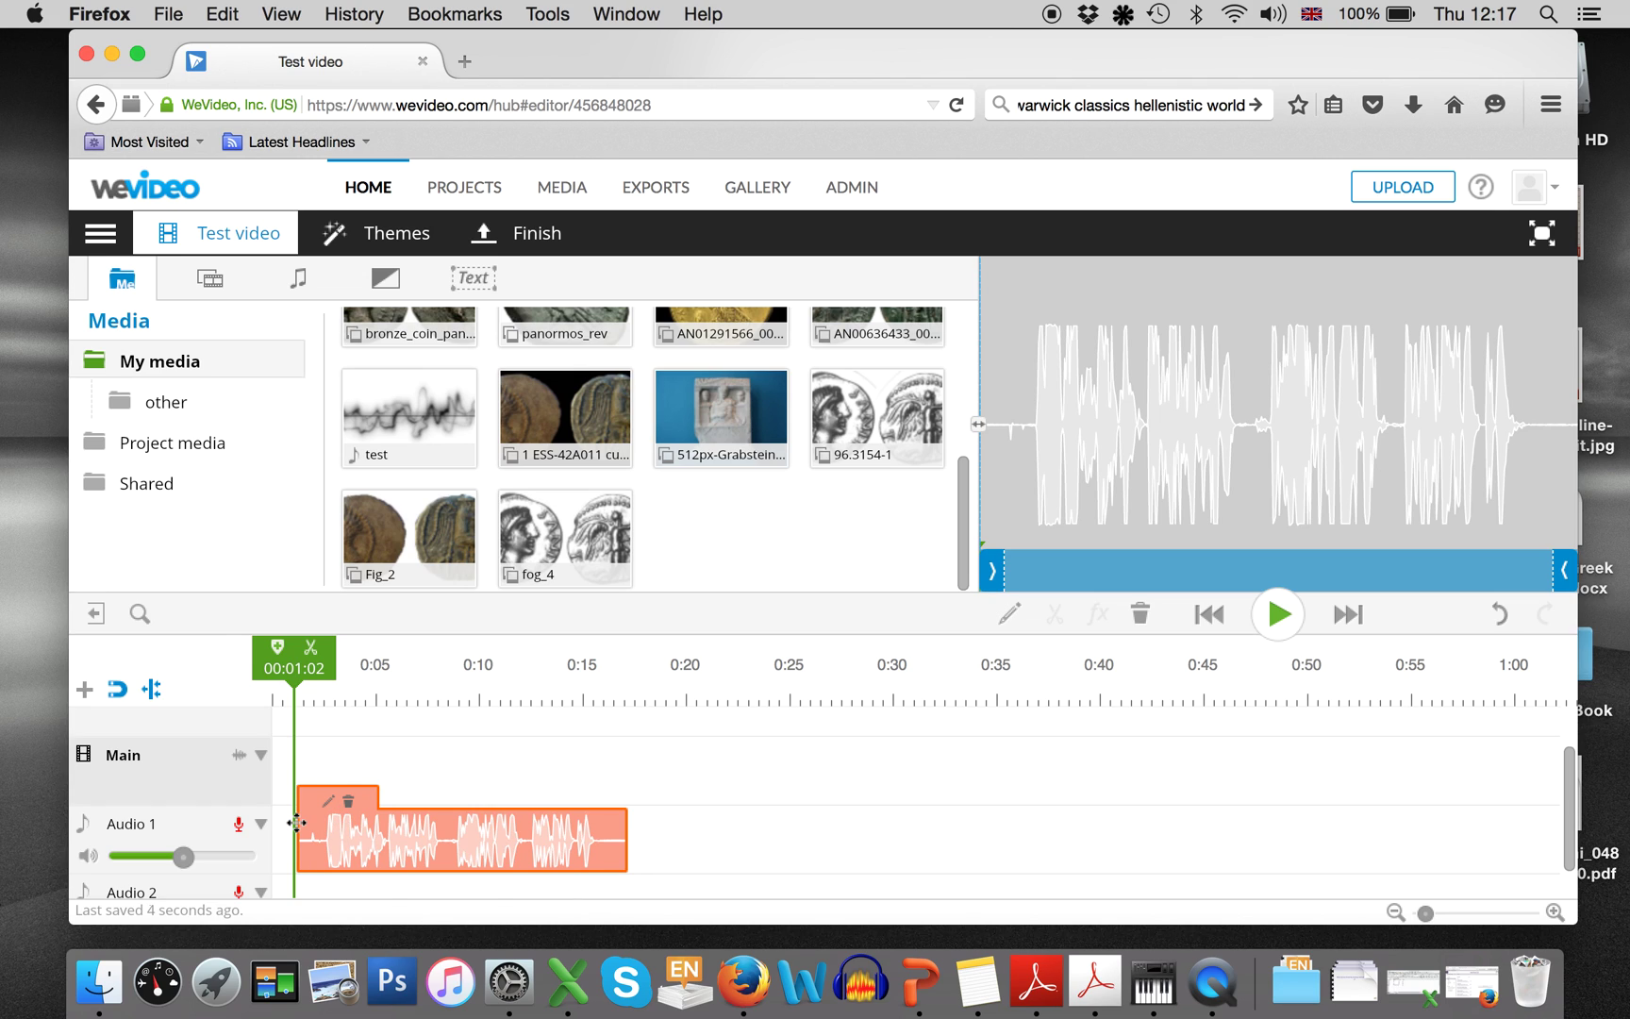
left_click_drag(295, 823, 269, 823)
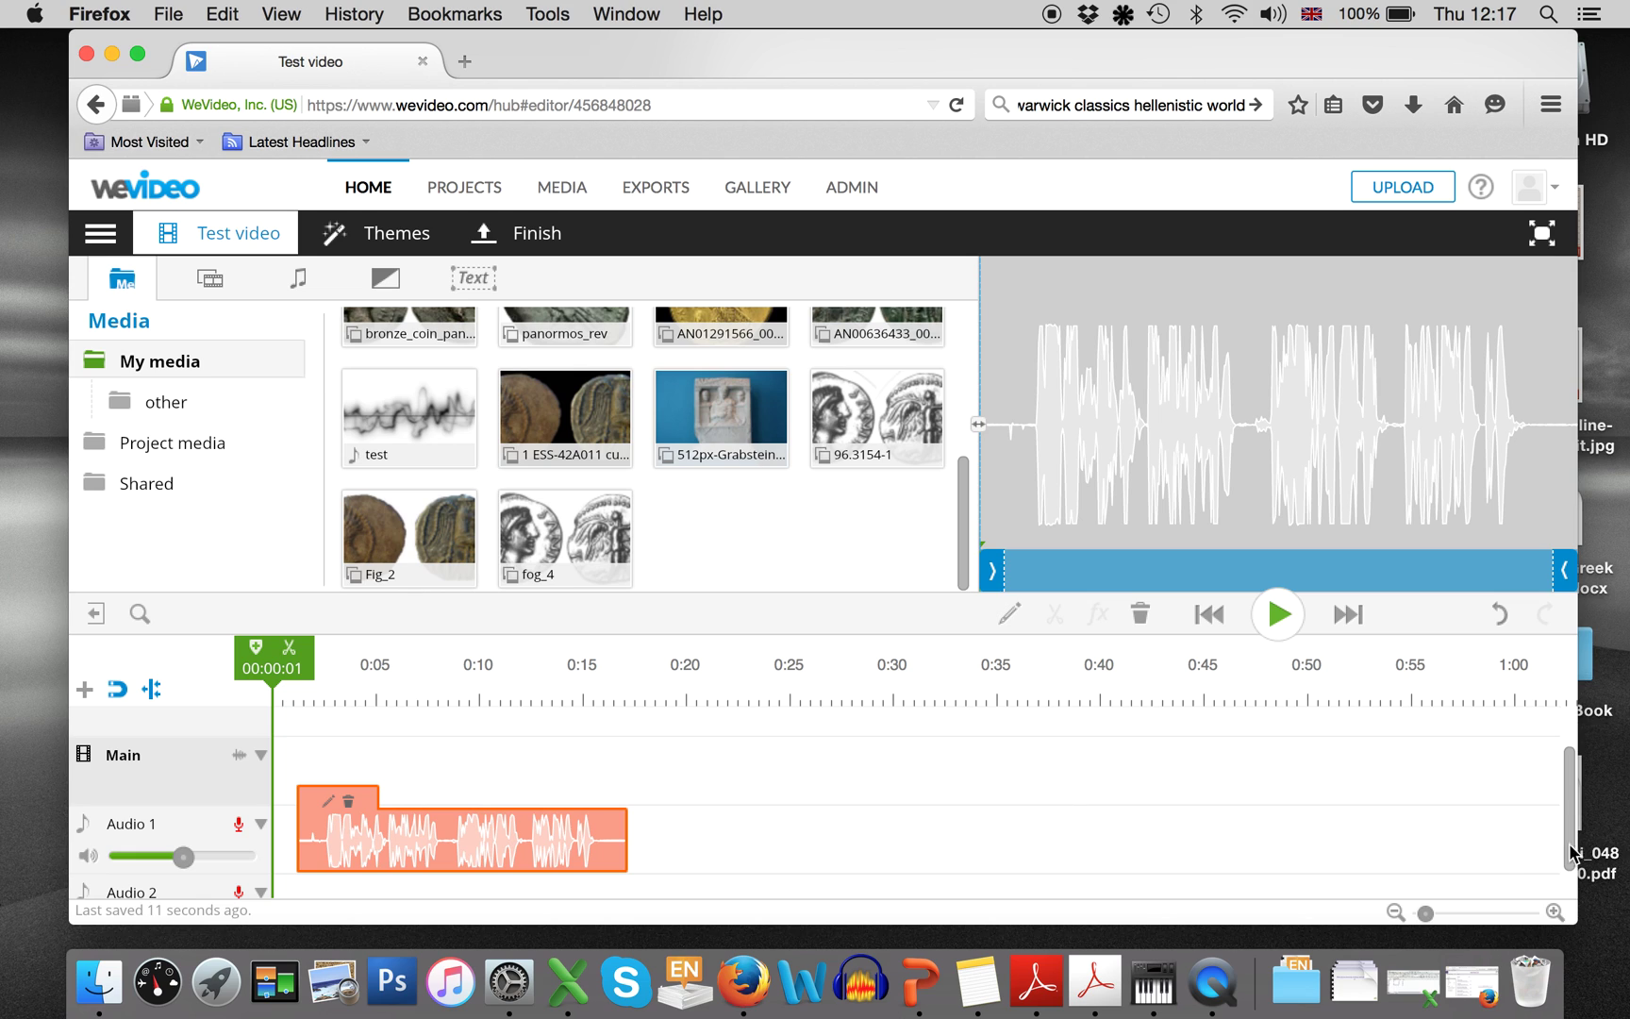
mouse_move(1425, 913)
left_mouse_down()
mouse_move(1444, 913)
mouse_move(1410, 918)
mouse_move(1436, 915)
left_mouse_up()
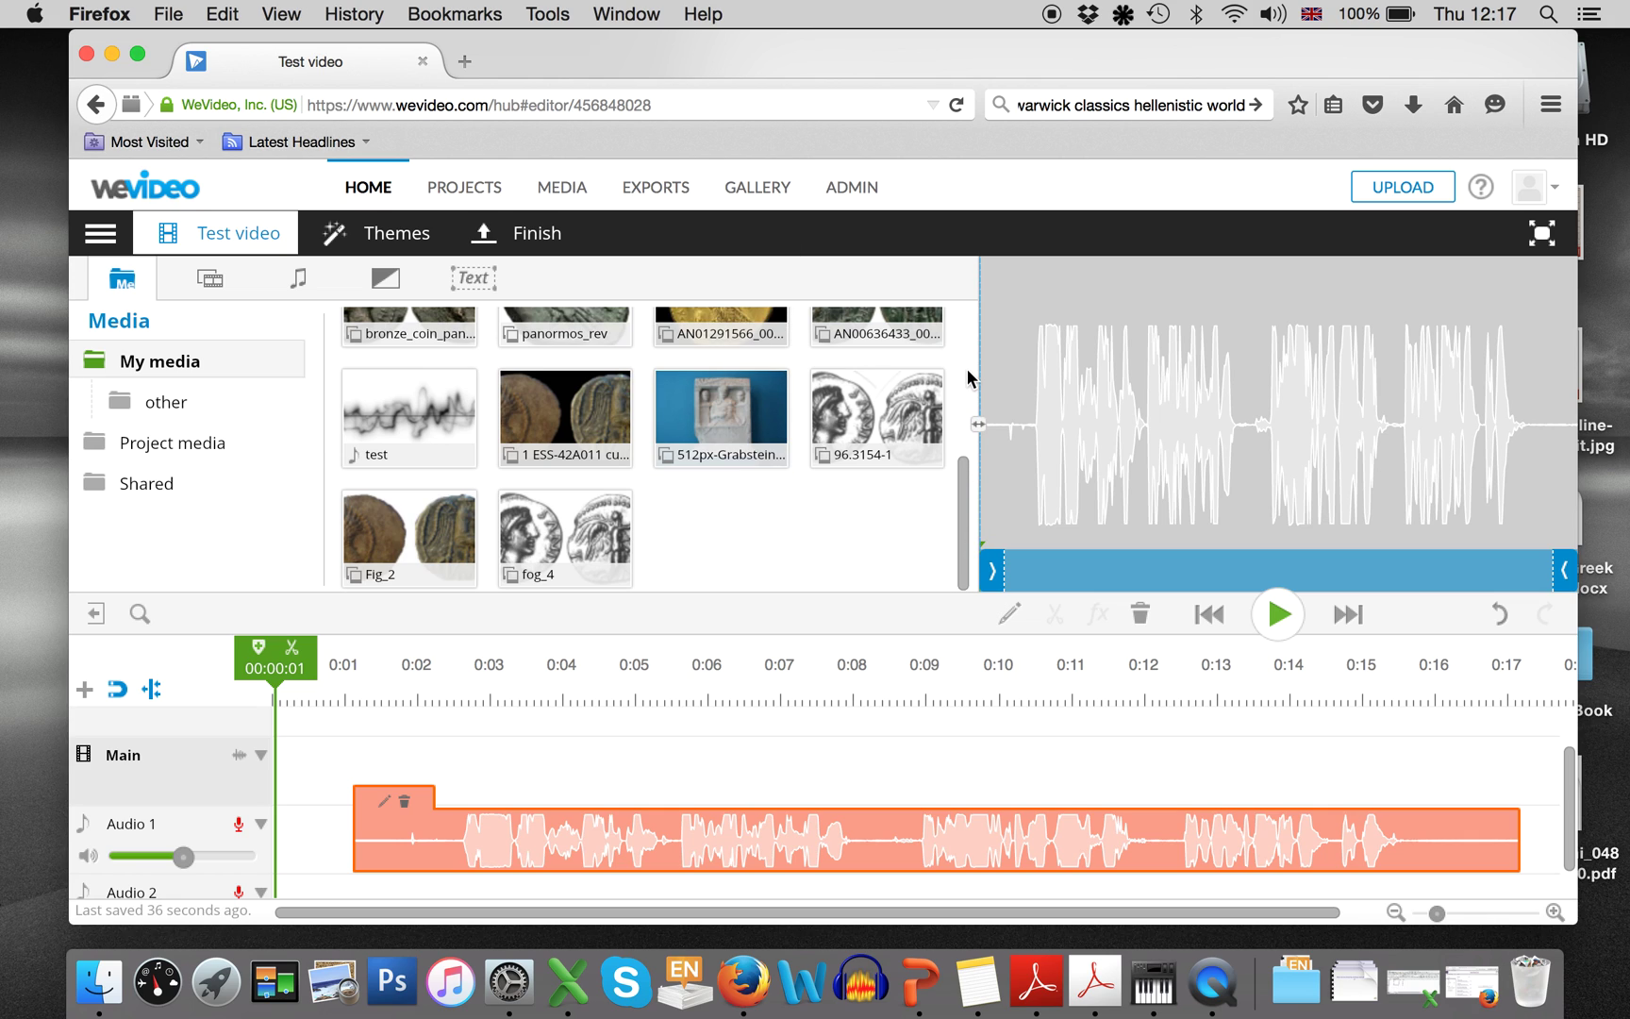
- Add gold_coin_Ptolemy_rev to the Main track, preview, and trim about two seconds off its start
left_click_drag(964, 481, 953, 255)
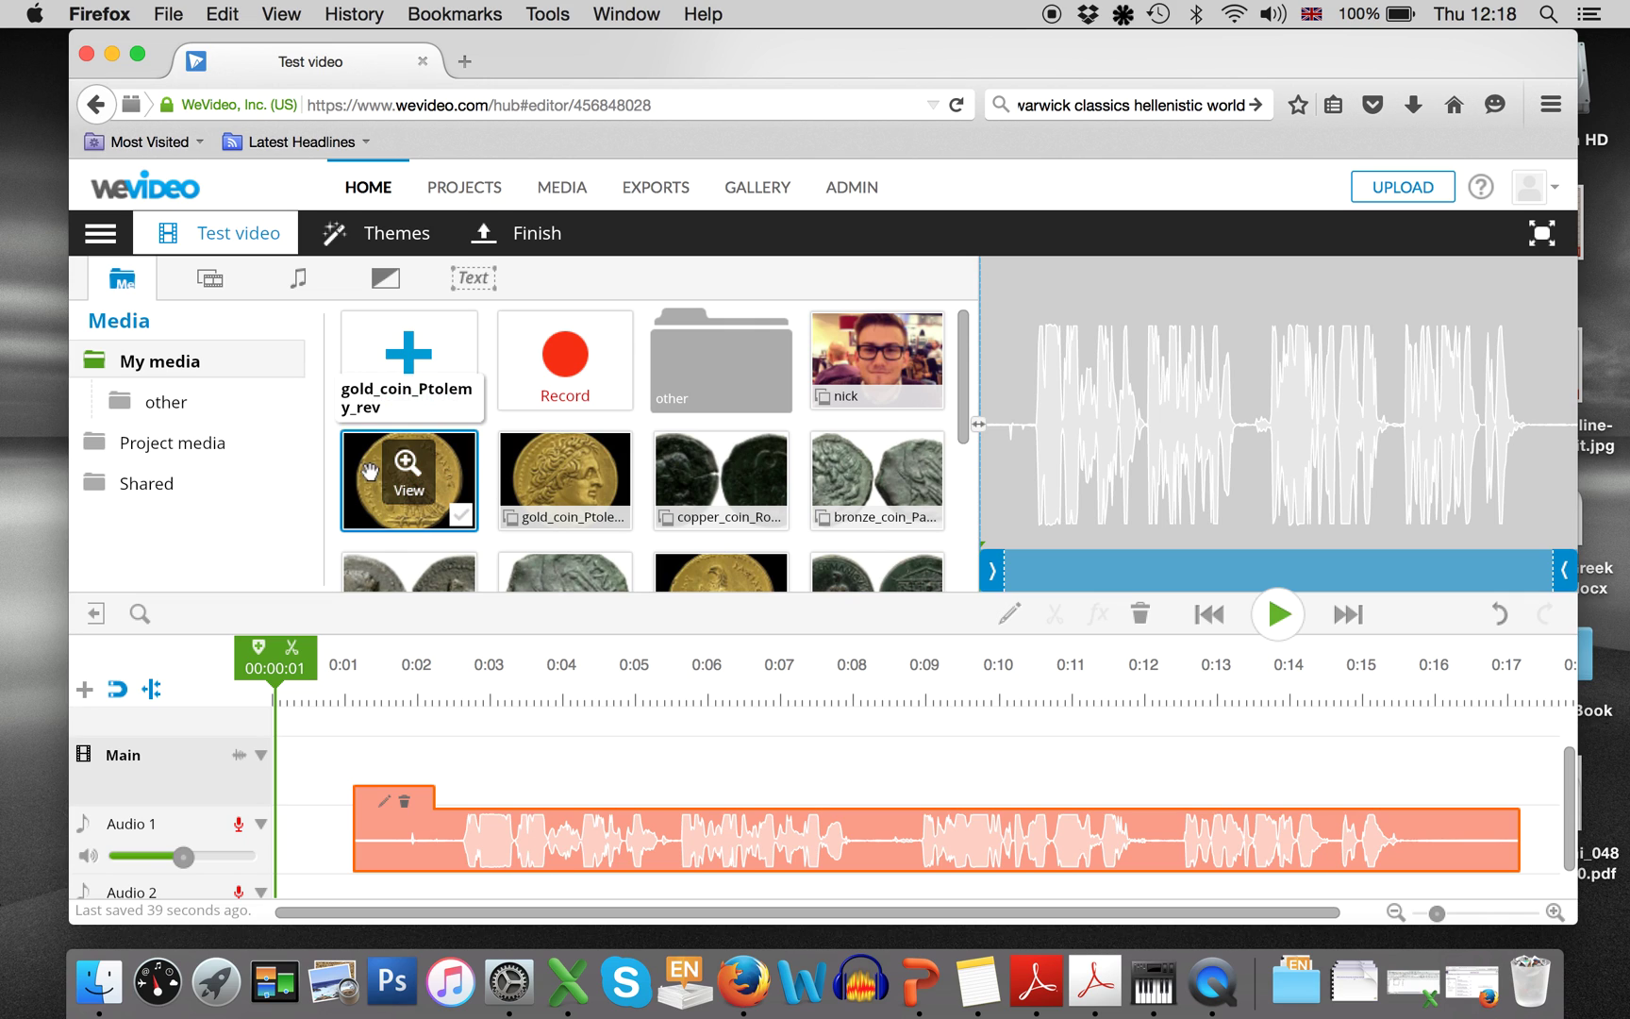
left_click_drag(370, 472, 421, 787)
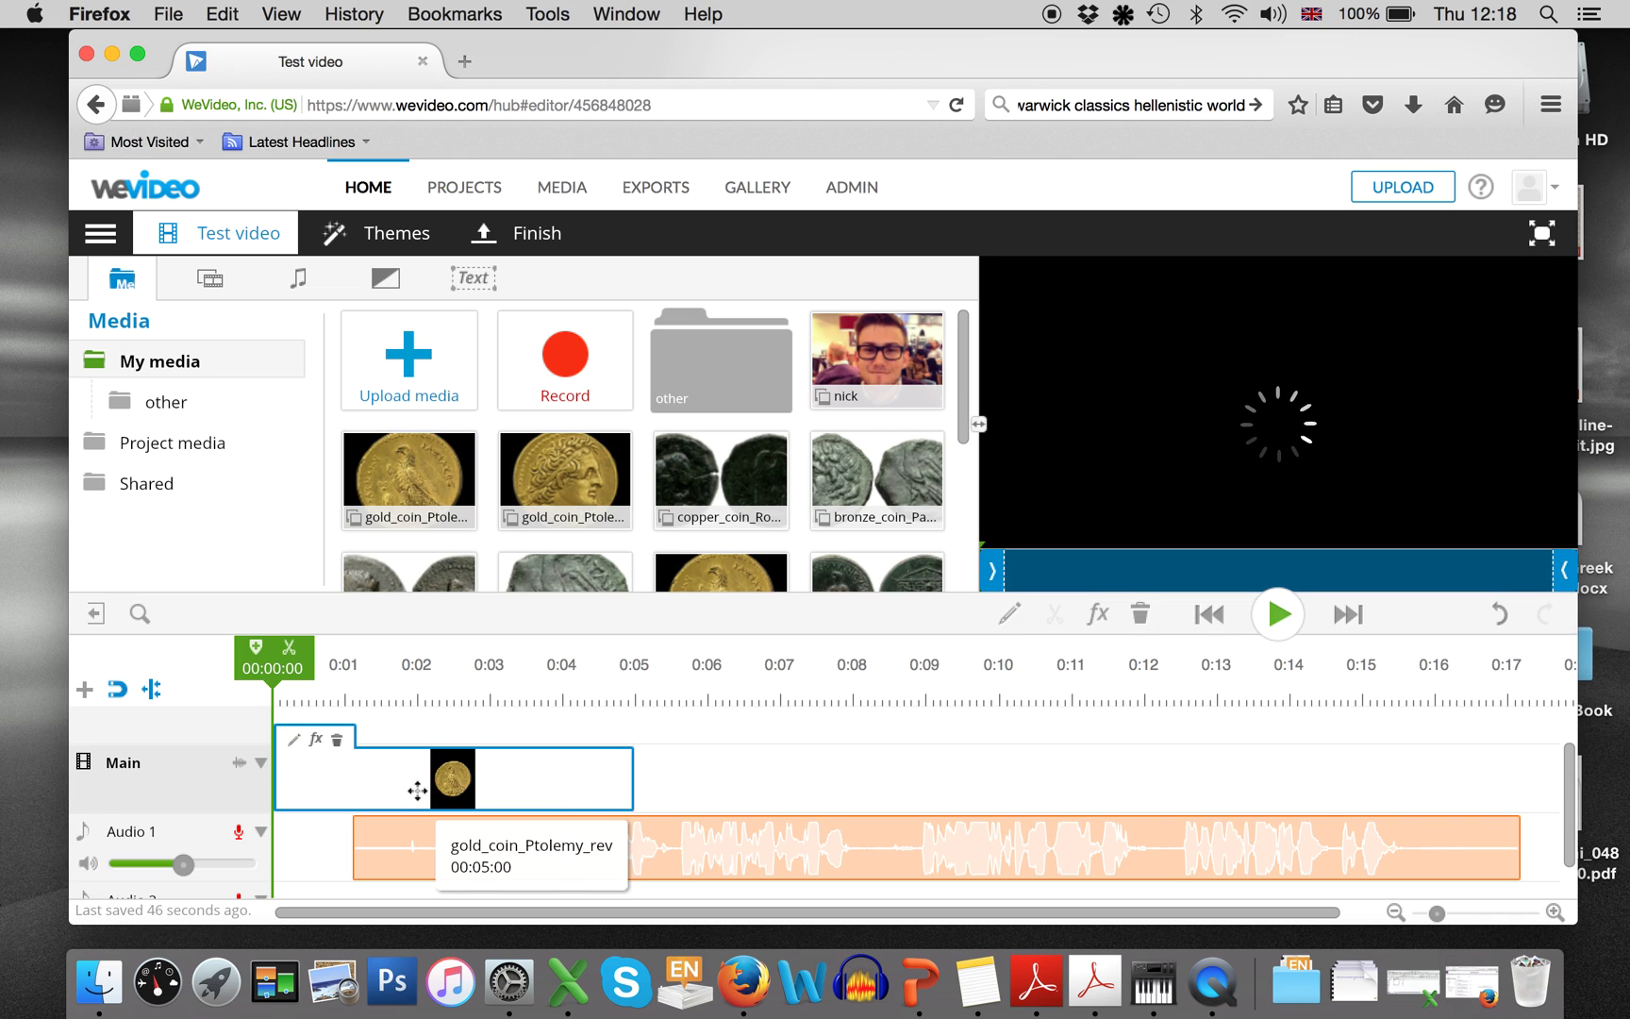
left_click(1279, 614)
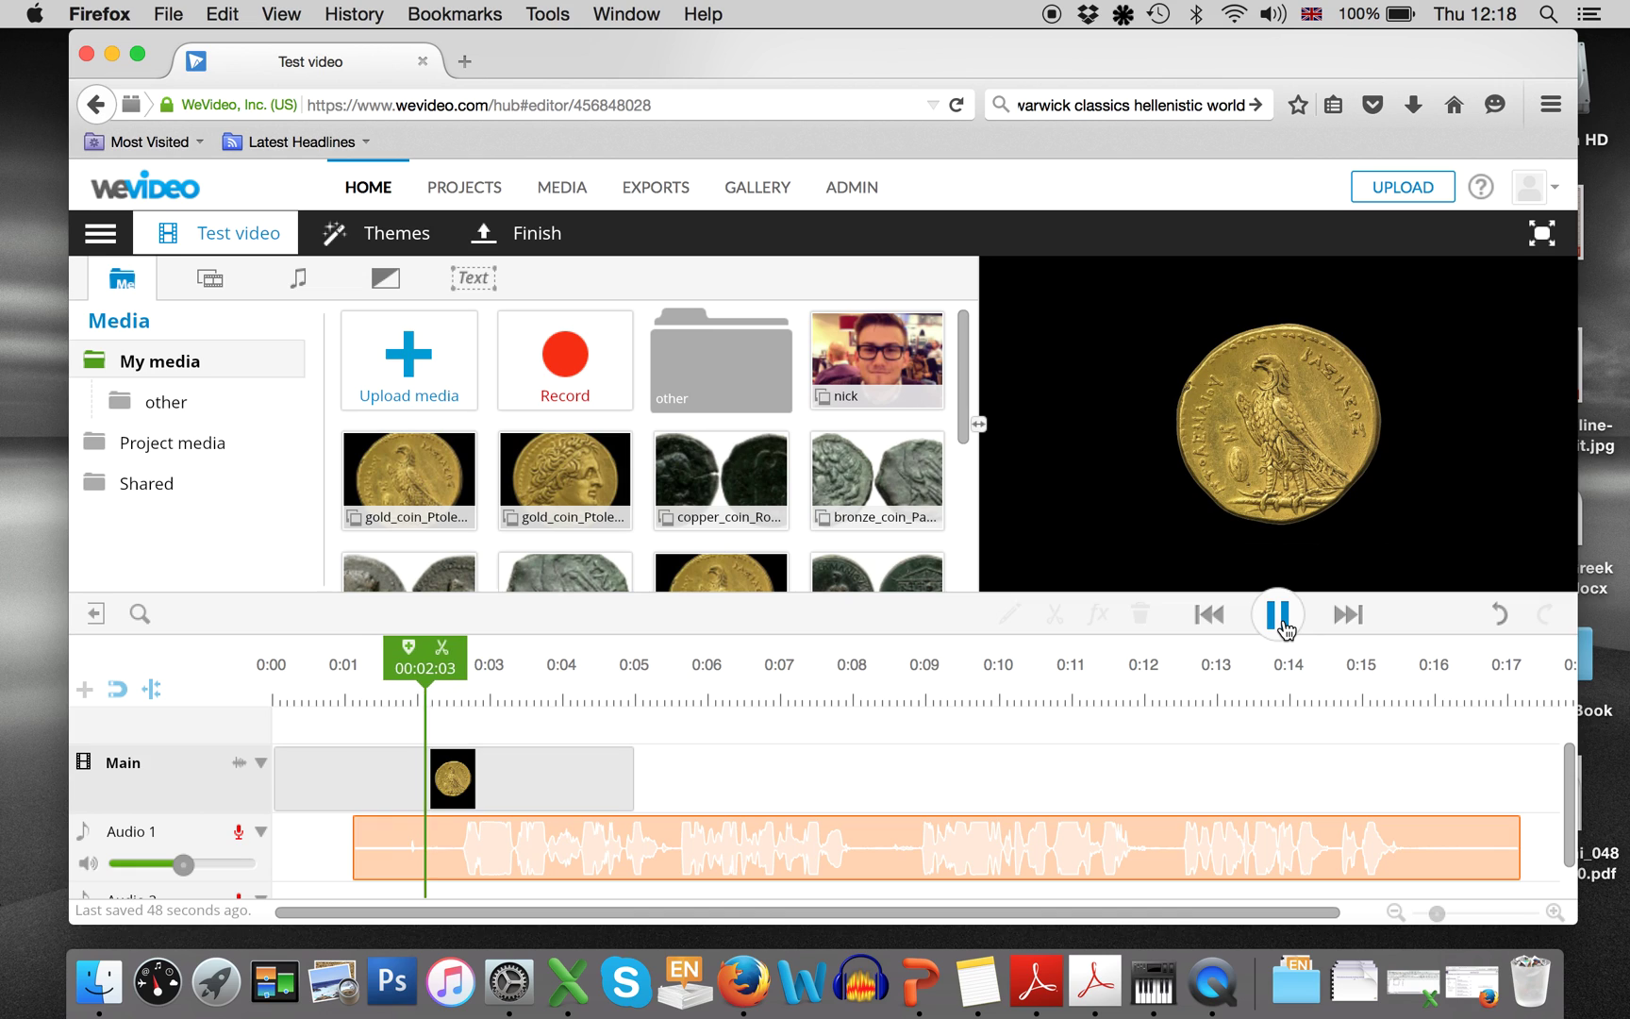
left_click(1284, 623)
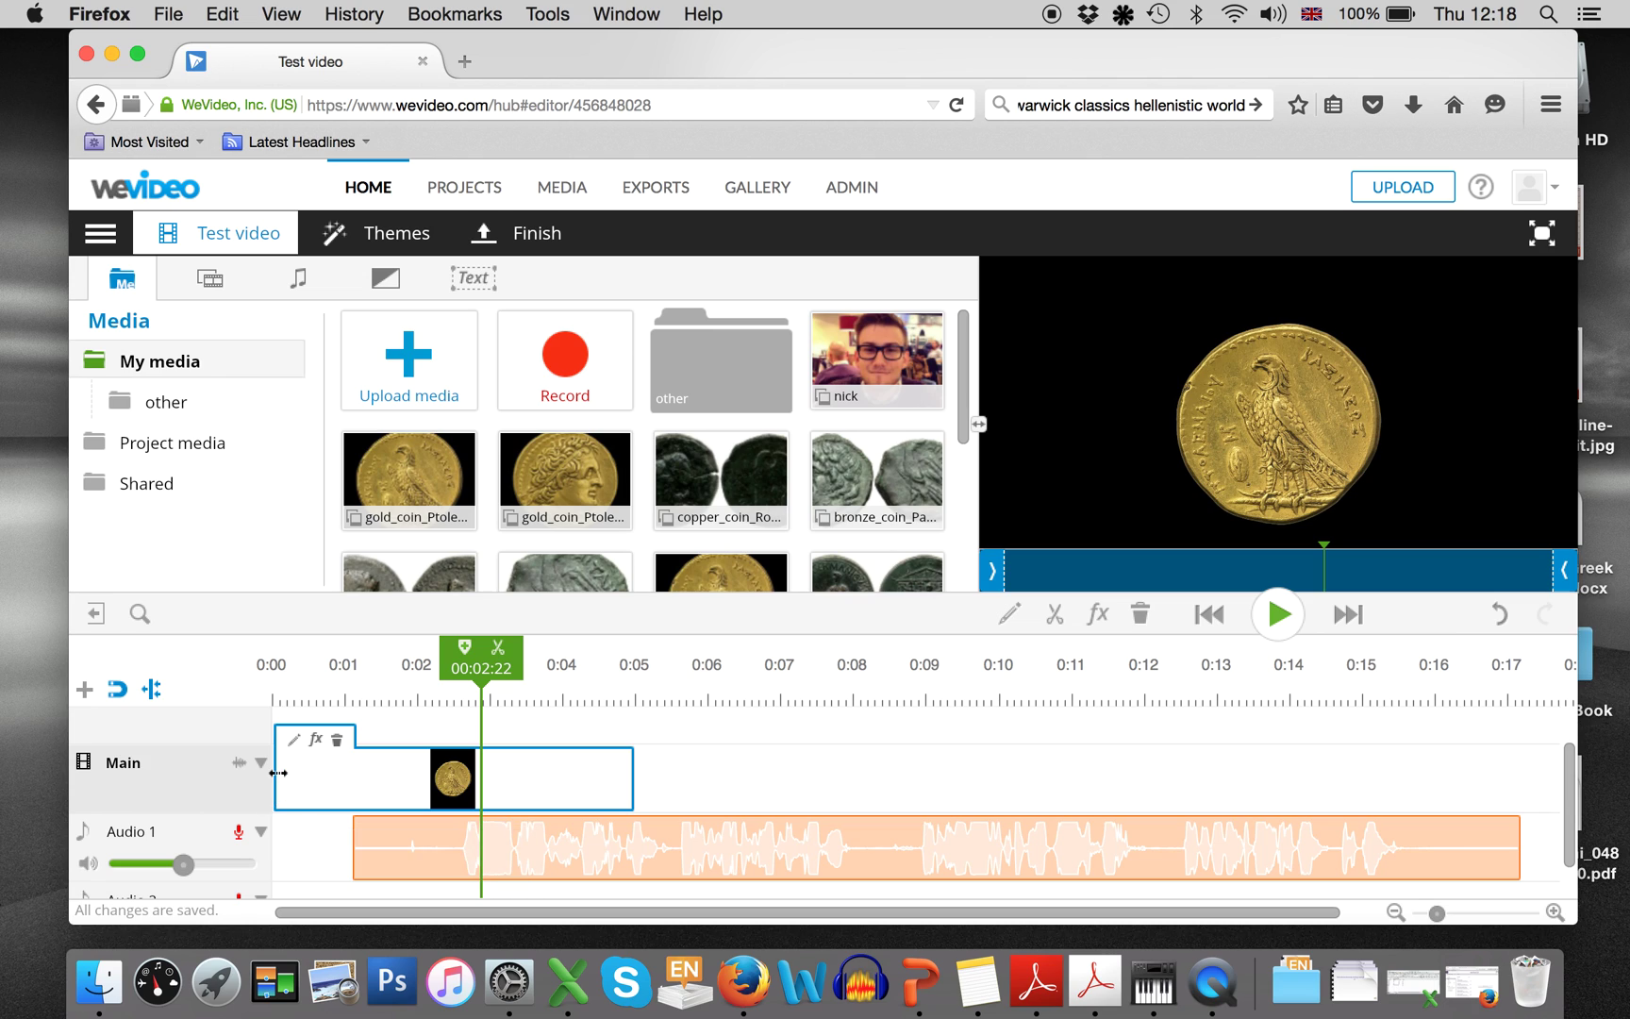
left_click_drag(278, 773, 572, 774)
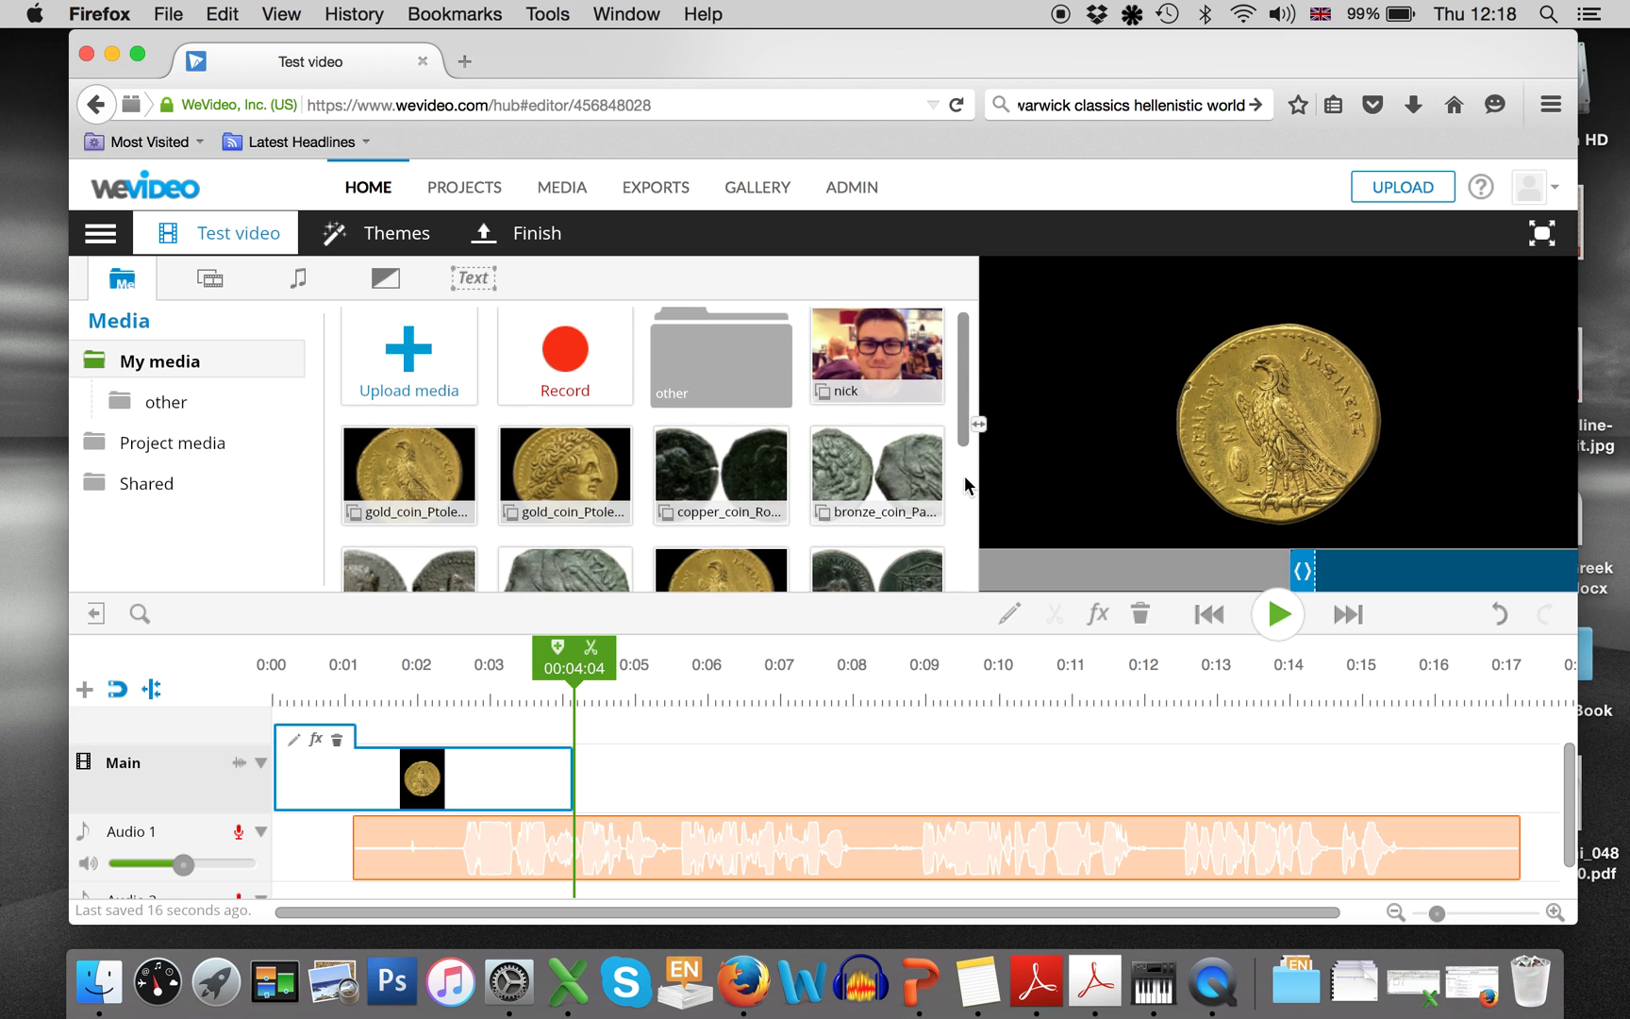
- Add the Grabstein relief, cunobelin coin and Fig 2 images after the gold coin
scroll(965, 473, "down", 3)
mouse_move(742, 444)
left_click_drag(743, 443, 632, 776)
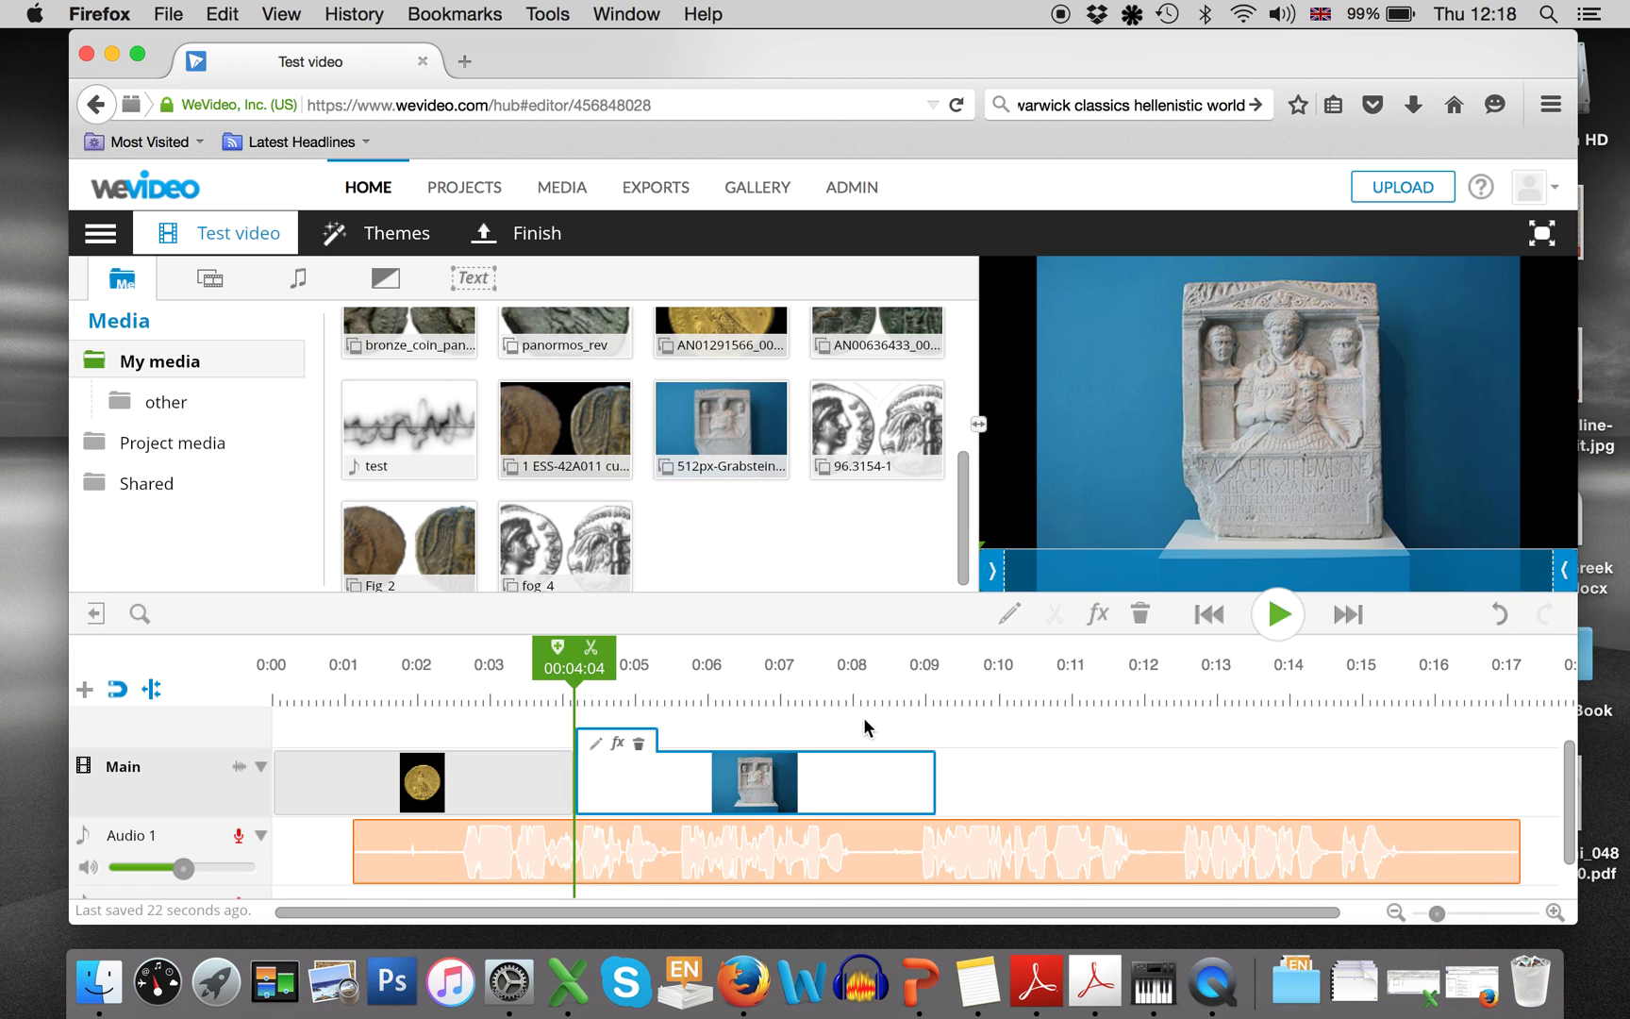
left_click_drag(530, 424, 1004, 783)
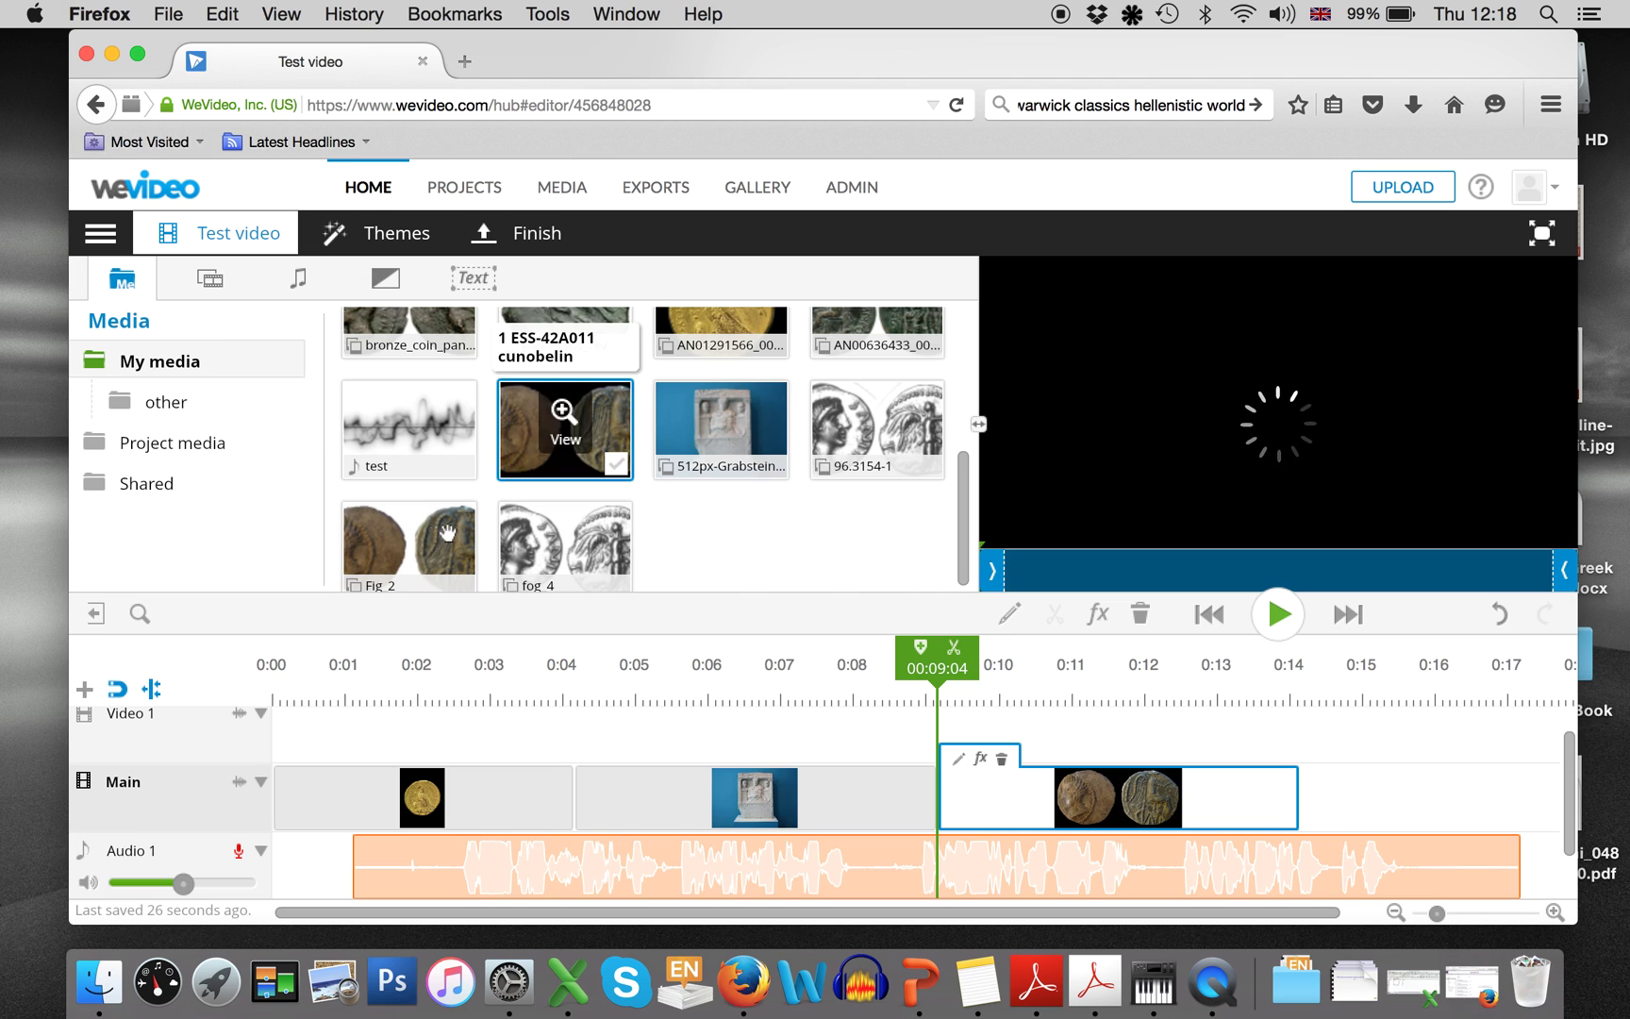
left_click_drag(447, 533, 1344, 798)
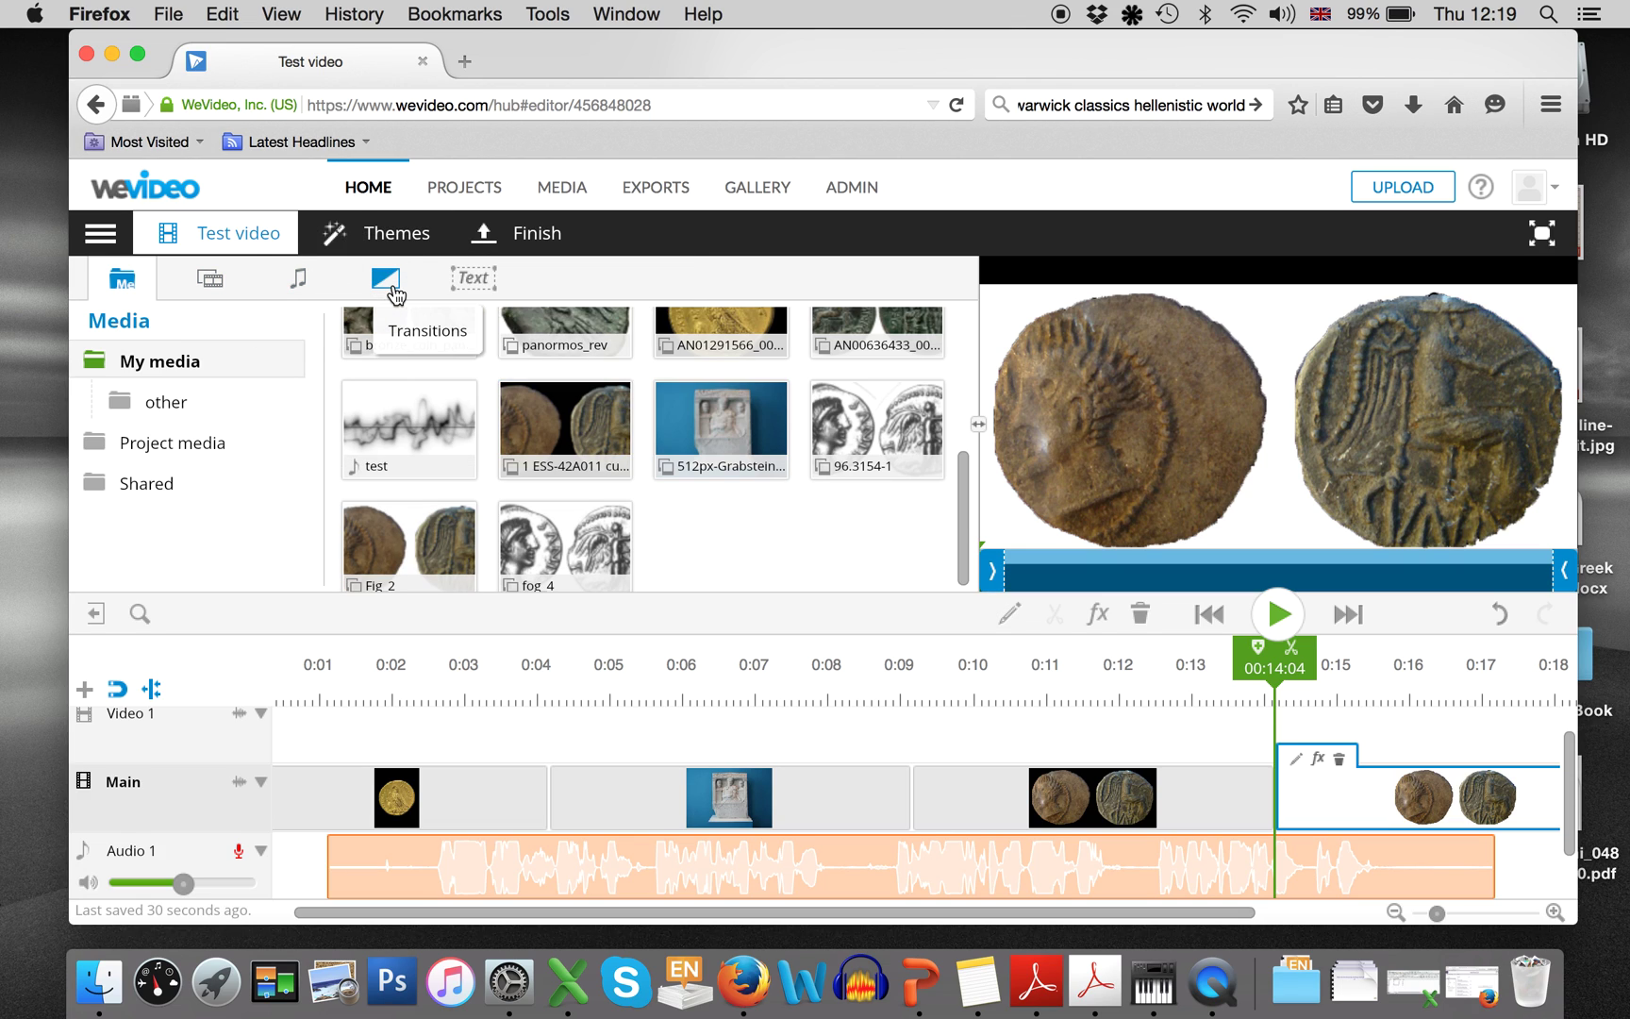
- Add a plain Text title at the start of the Main track, about three seconds long
left_click(302, 280)
left_click(475, 283)
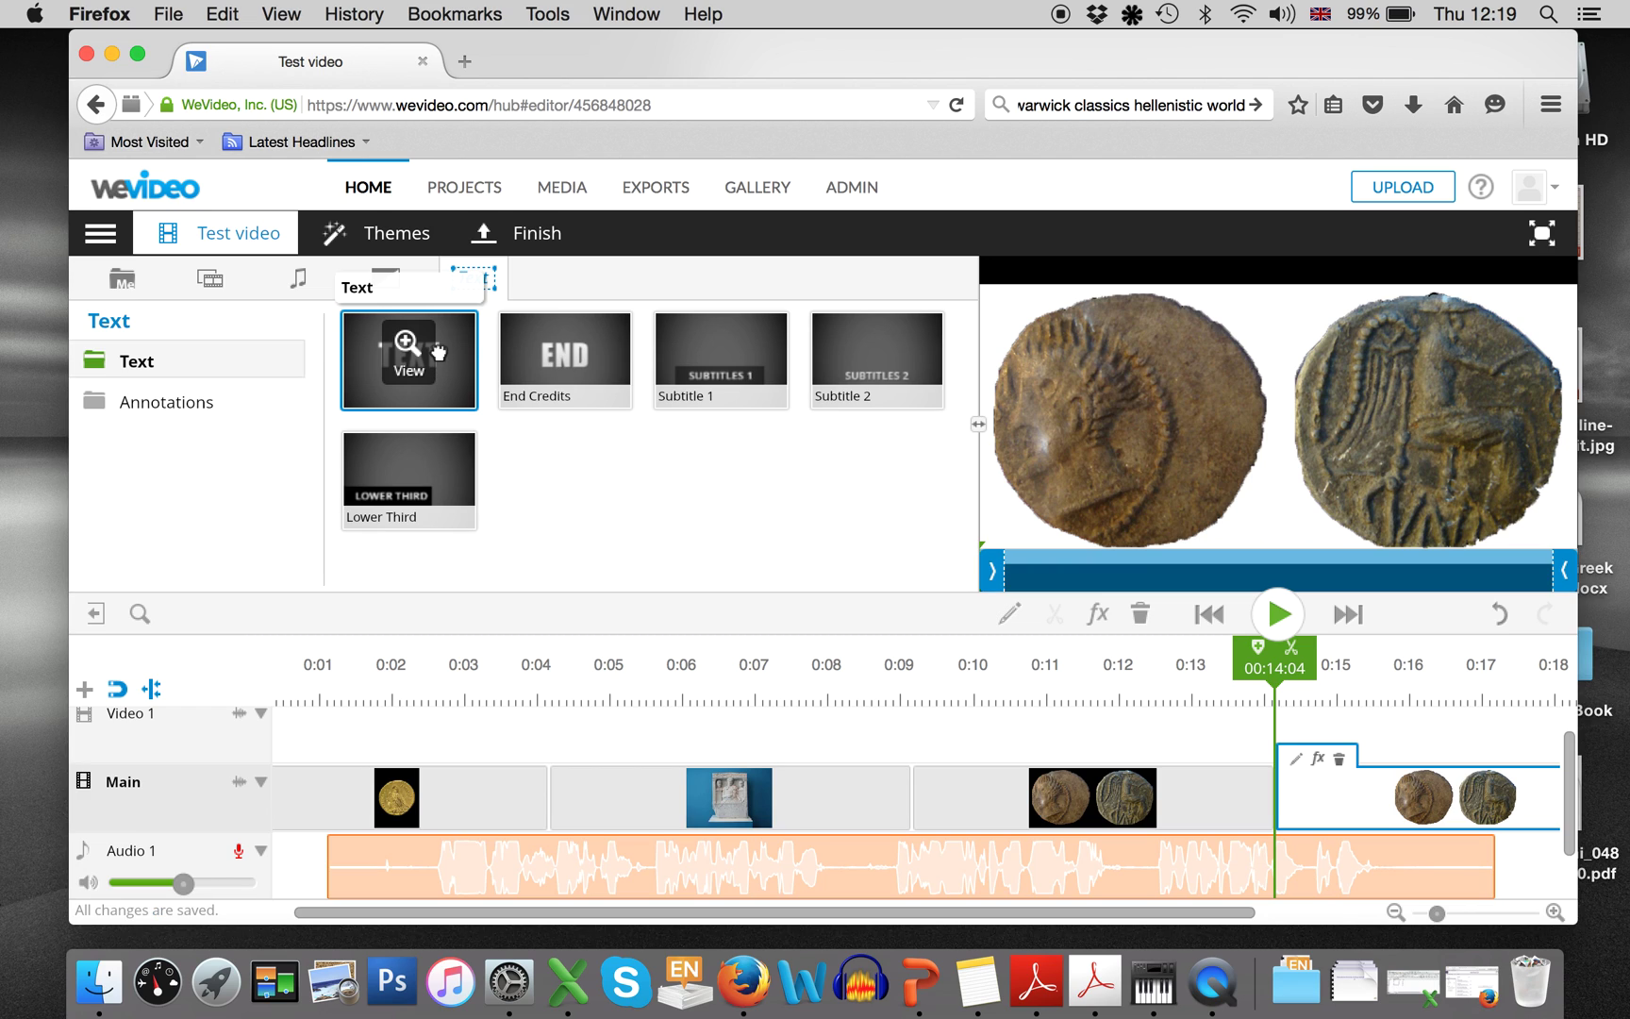
left_click_drag(439, 353, 335, 785)
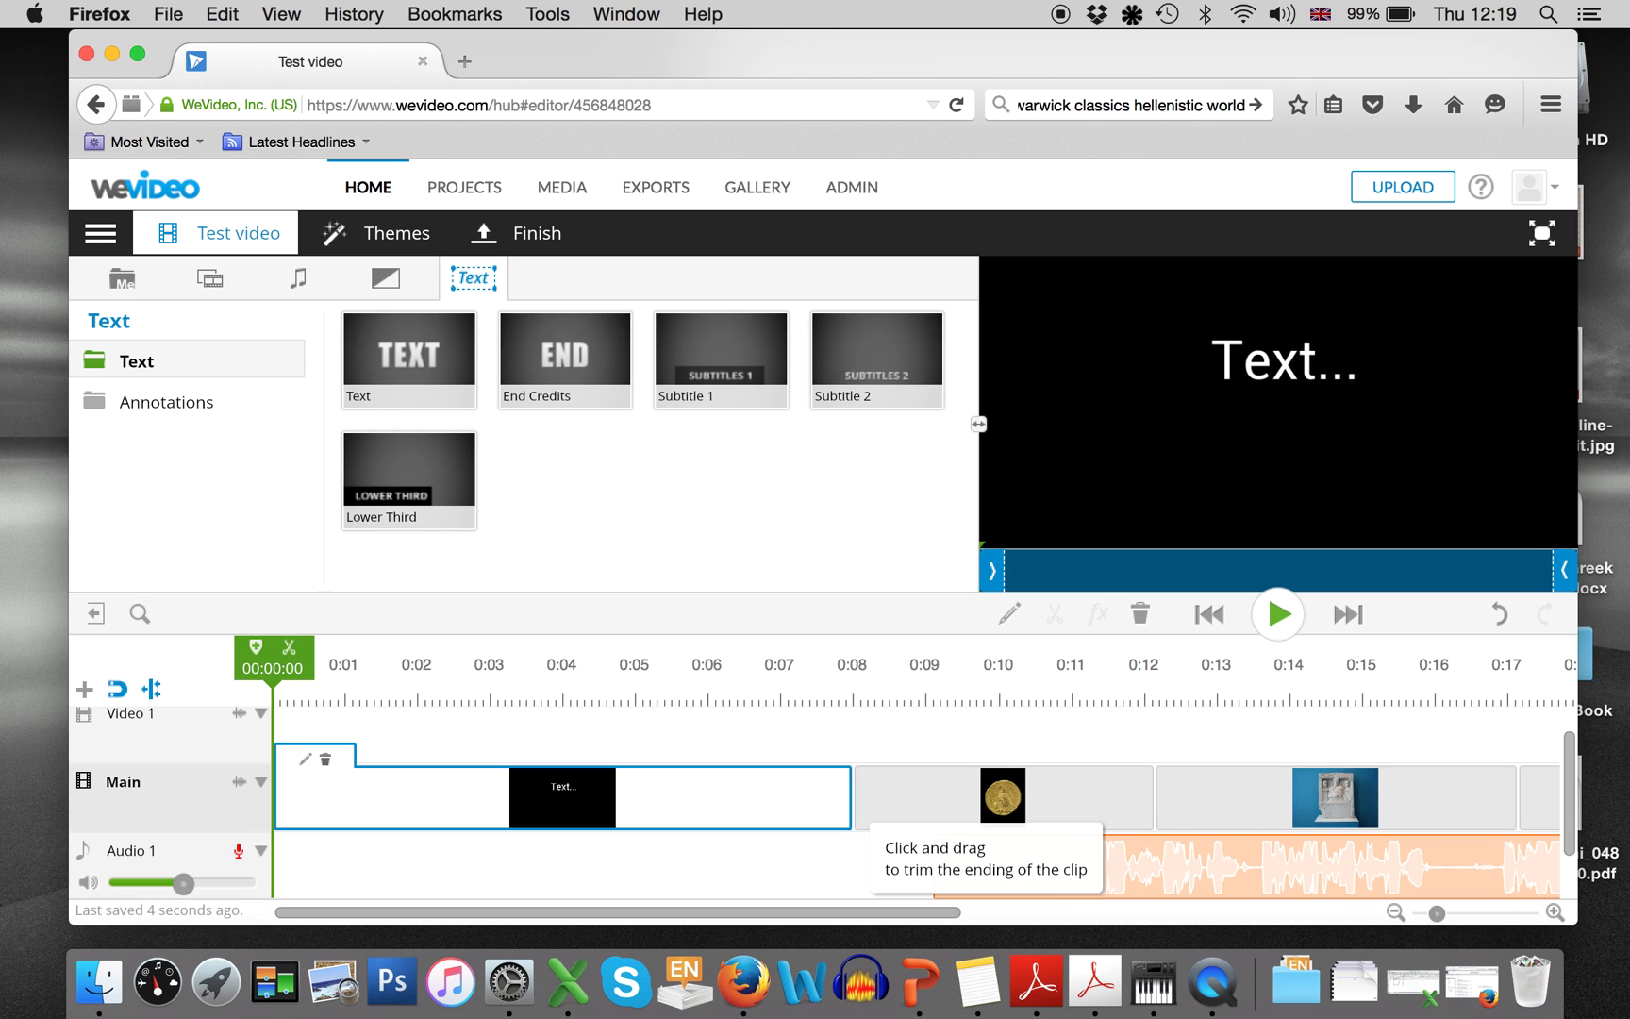
left_click_drag(848, 793, 476, 796)
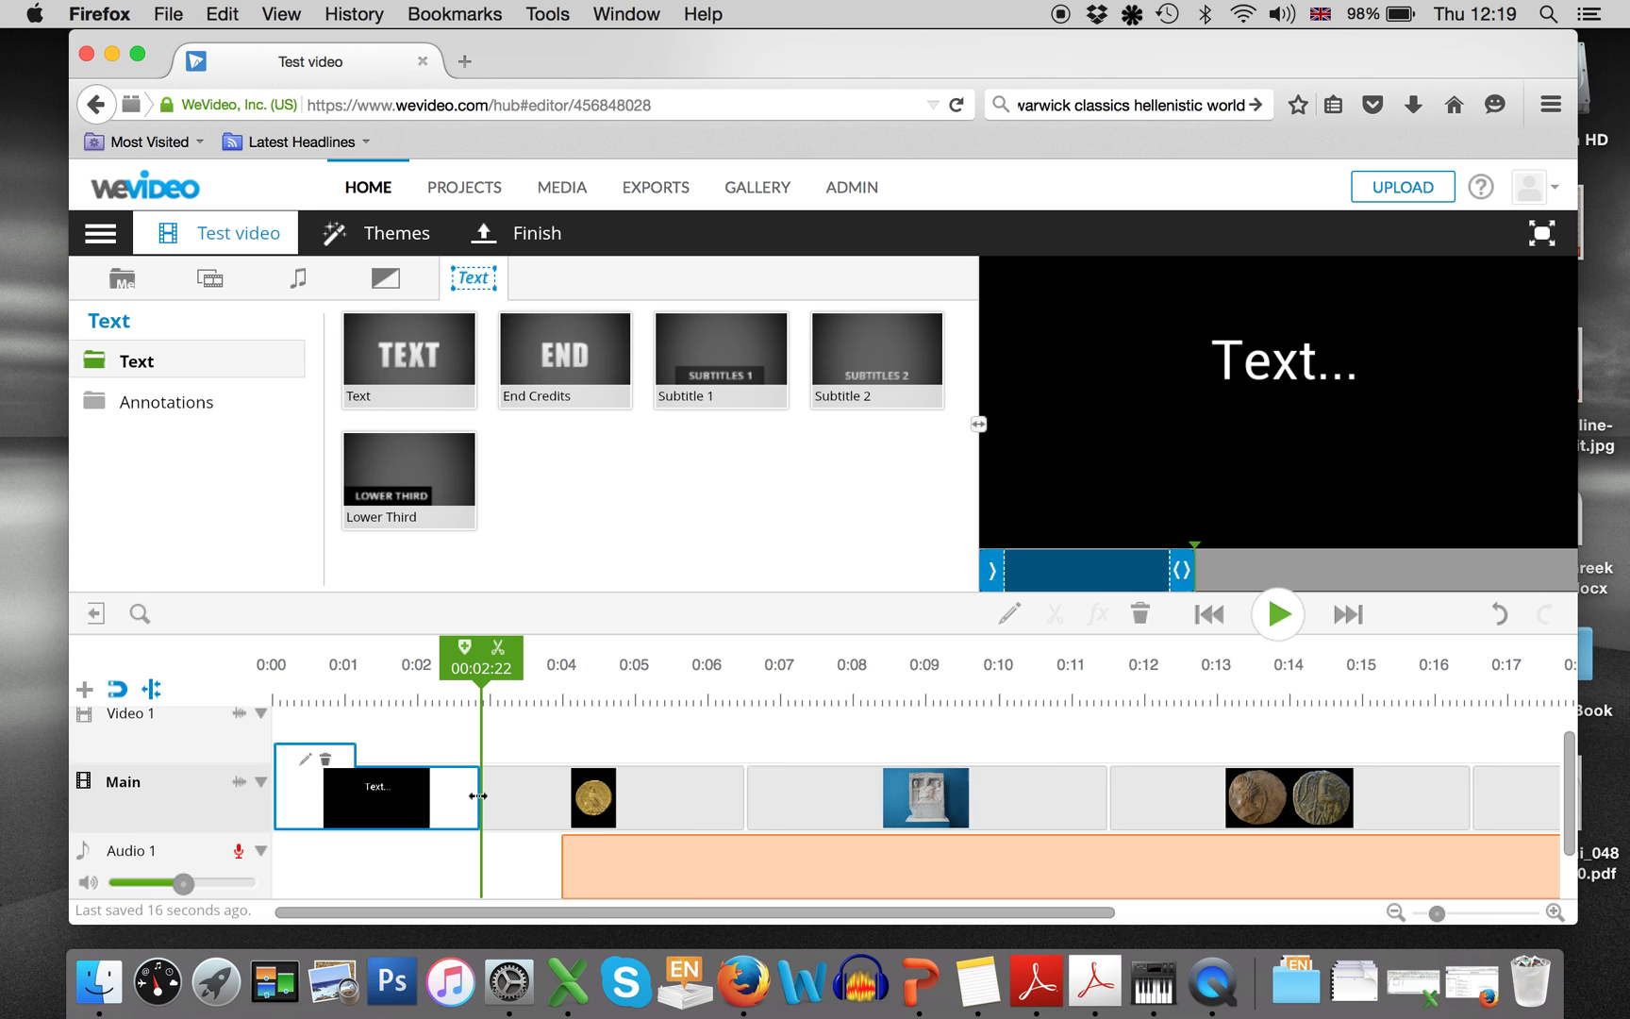
- Trim the gold coin clip's start and select the title clip
left_click(581, 786)
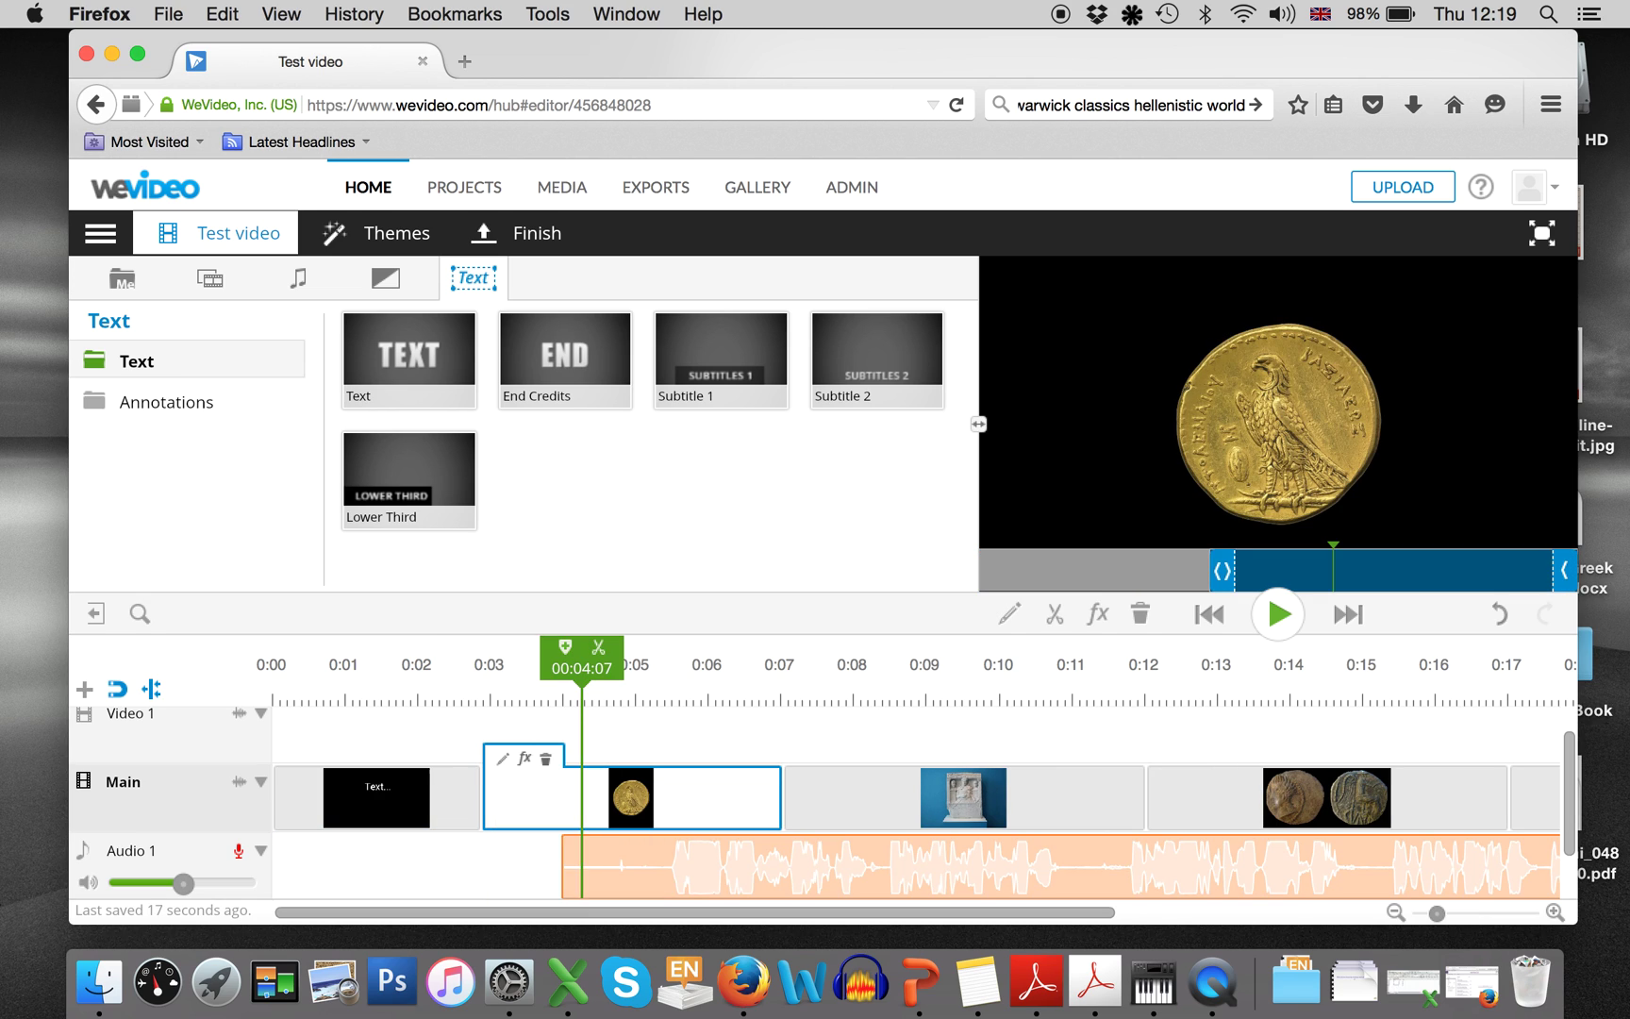
left_click_drag(486, 798, 483, 848)
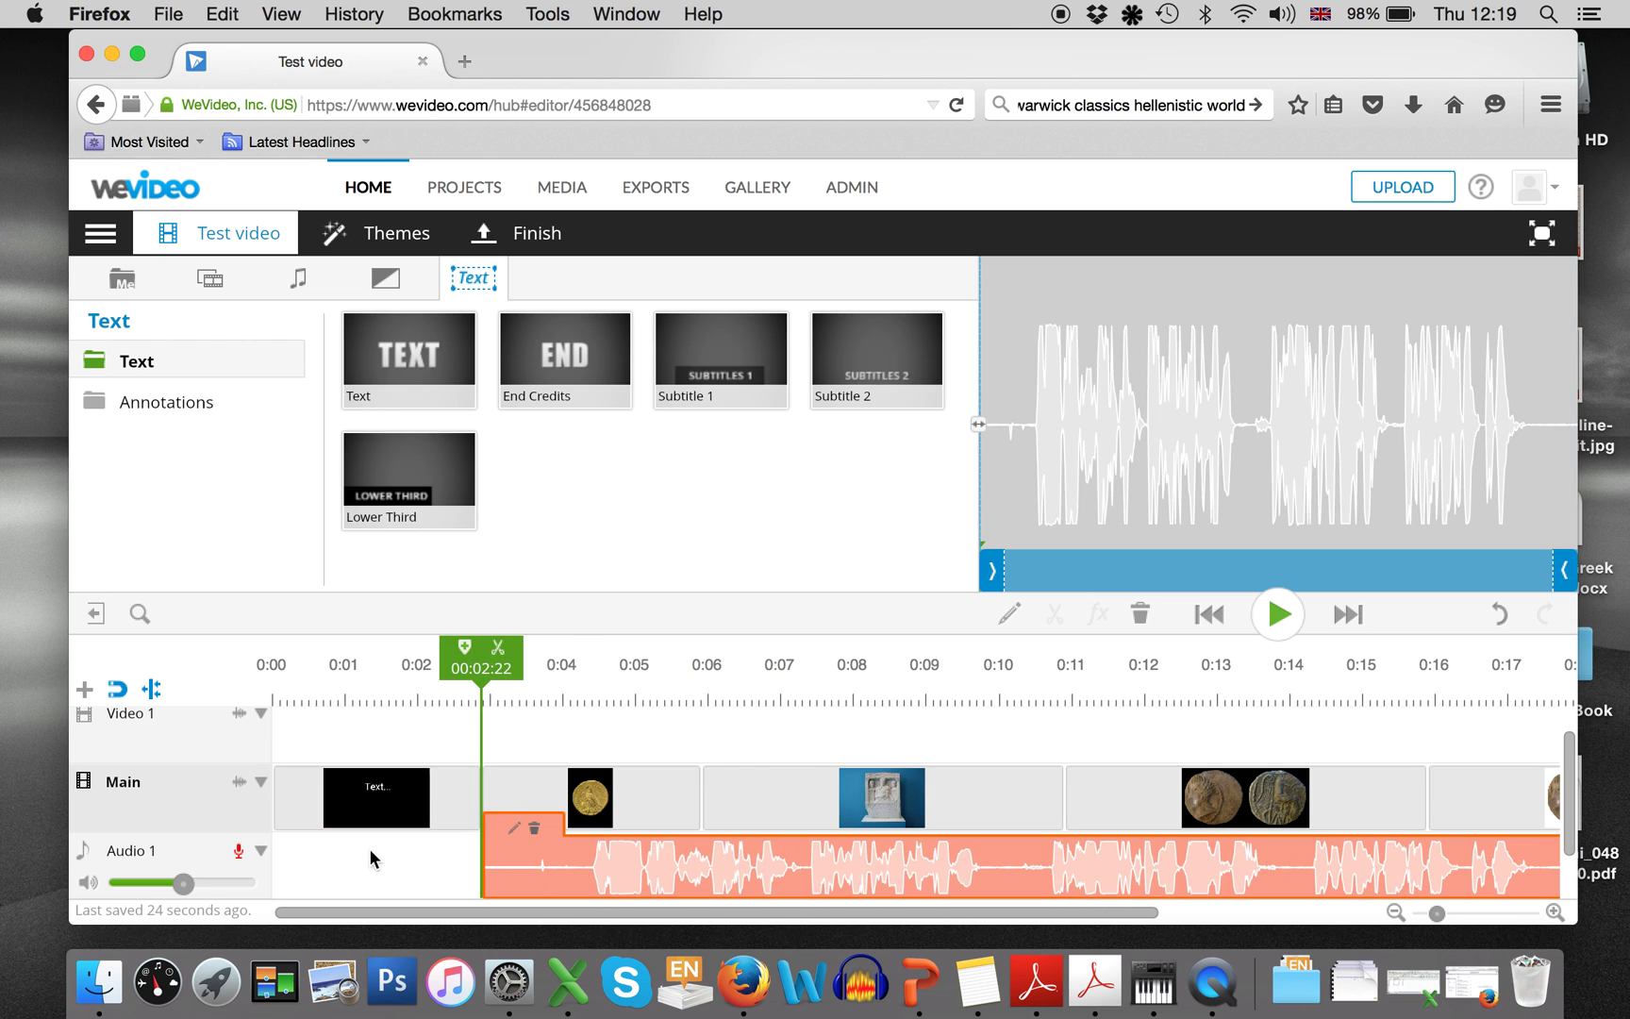
left_click(321, 790)
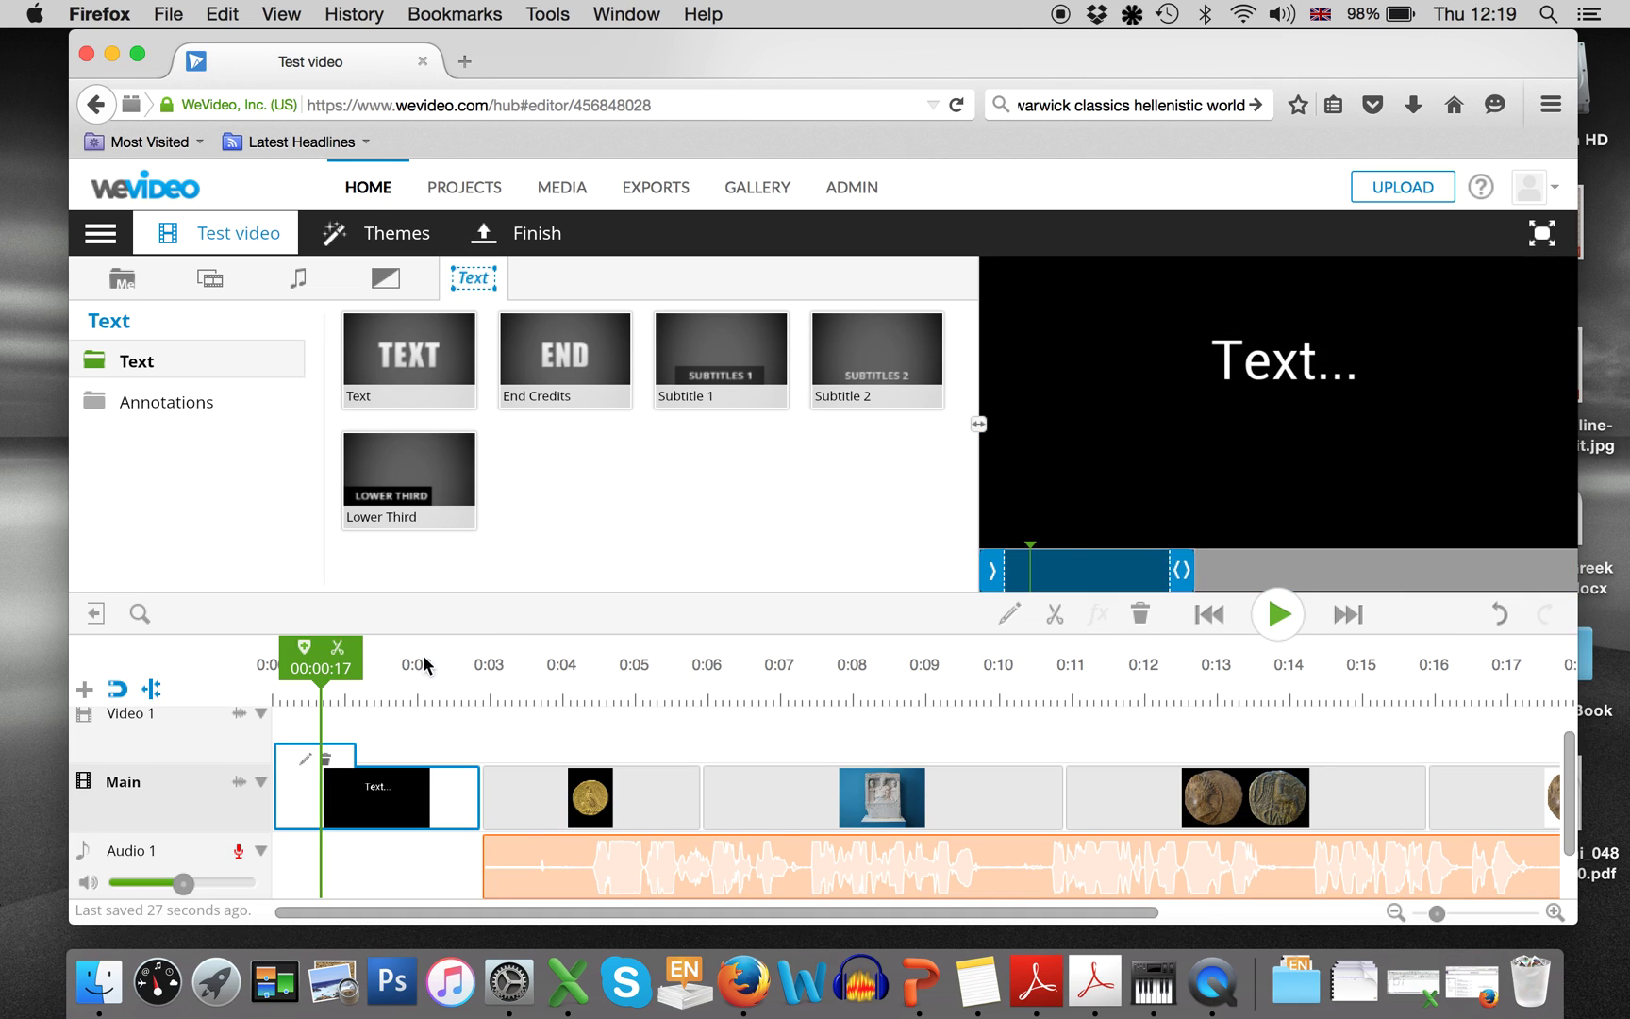
- Replace the title placeholder with 'The title of my video..... or whatever I want'
left_click(310, 762)
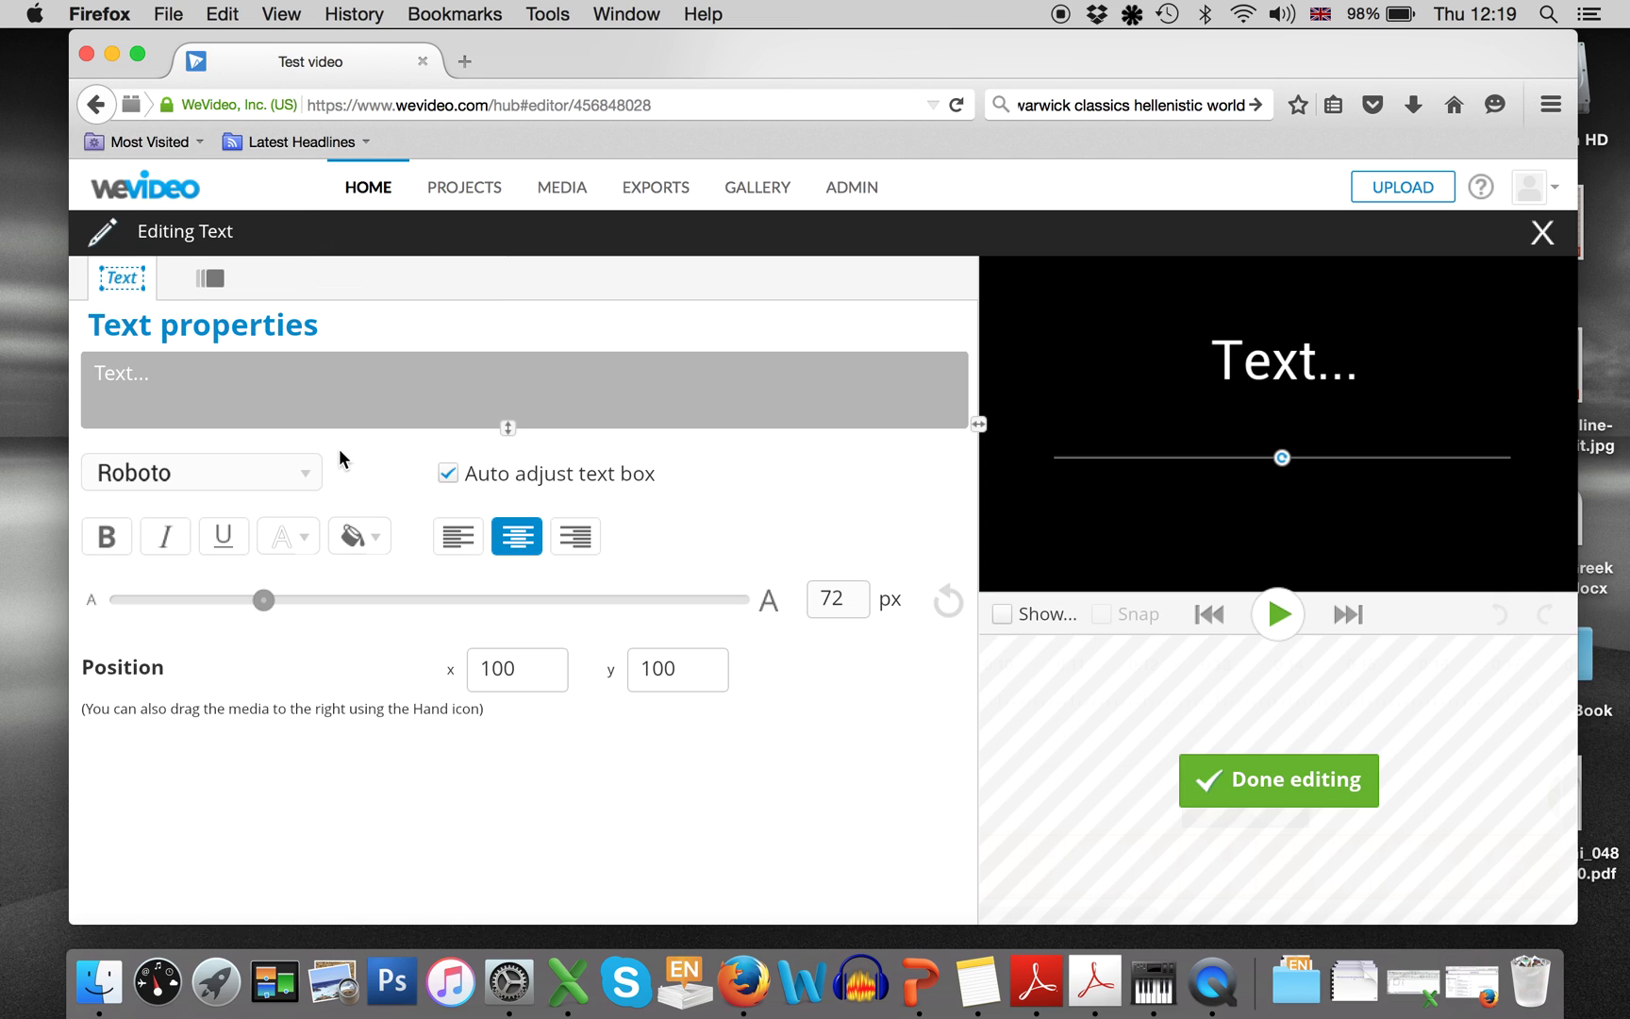
left_click_drag(86, 370, 8, 362)
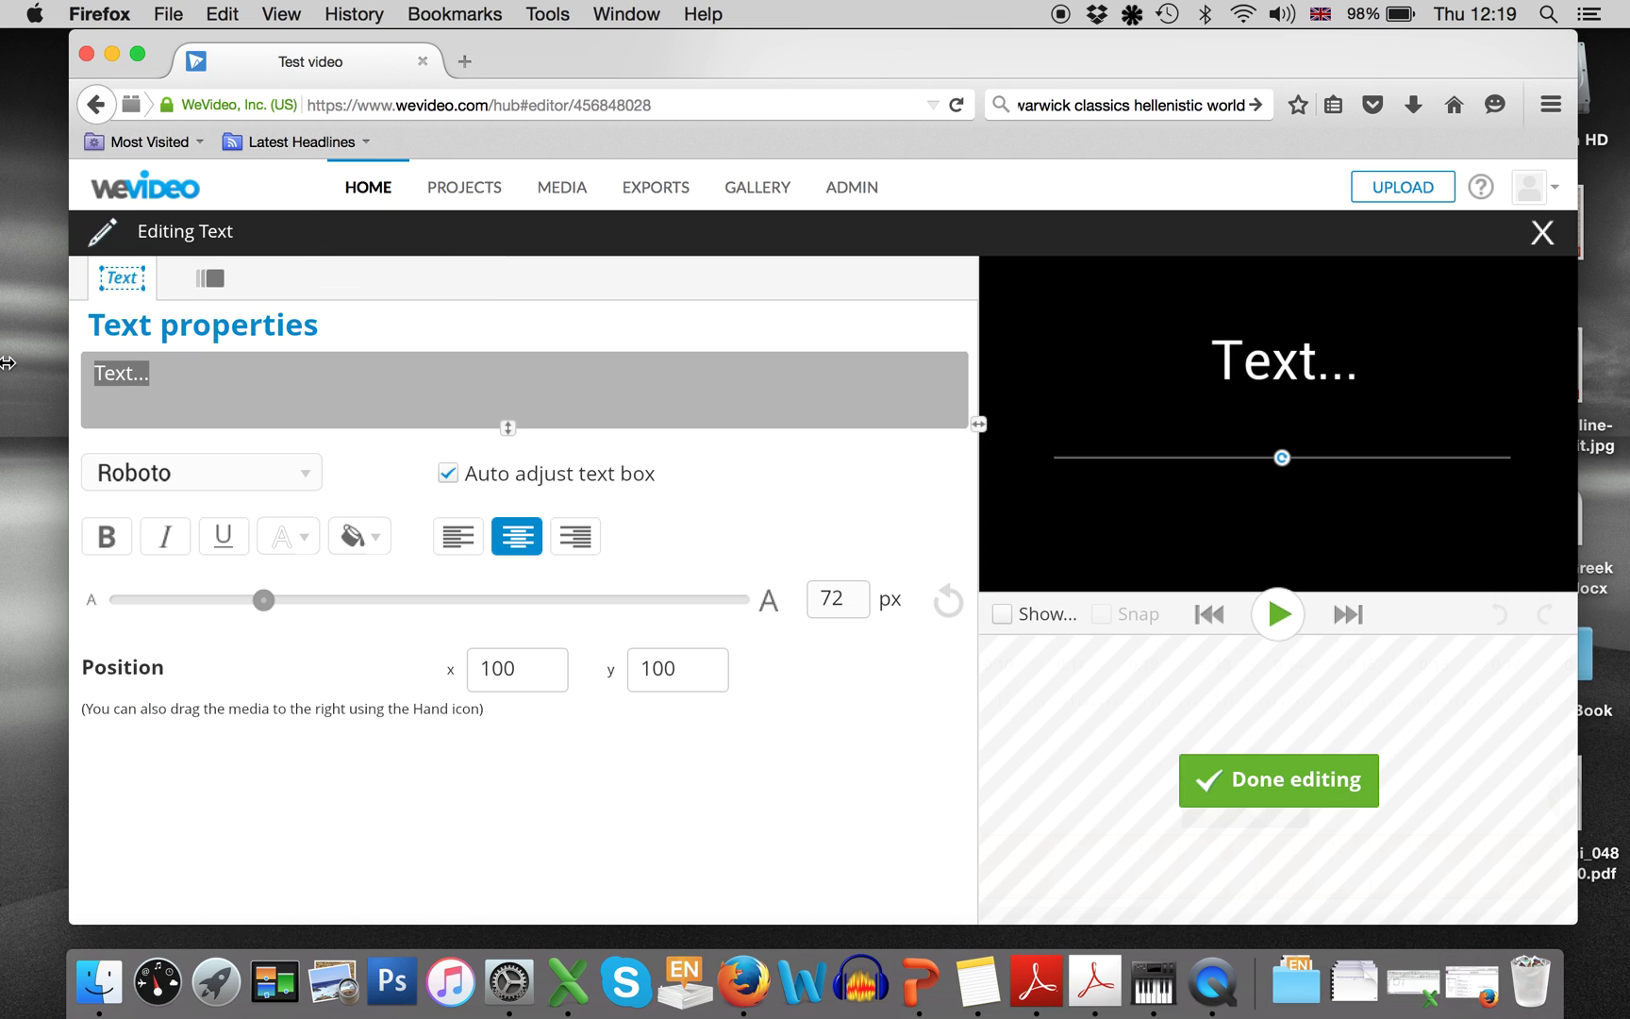
type("The title of my video")
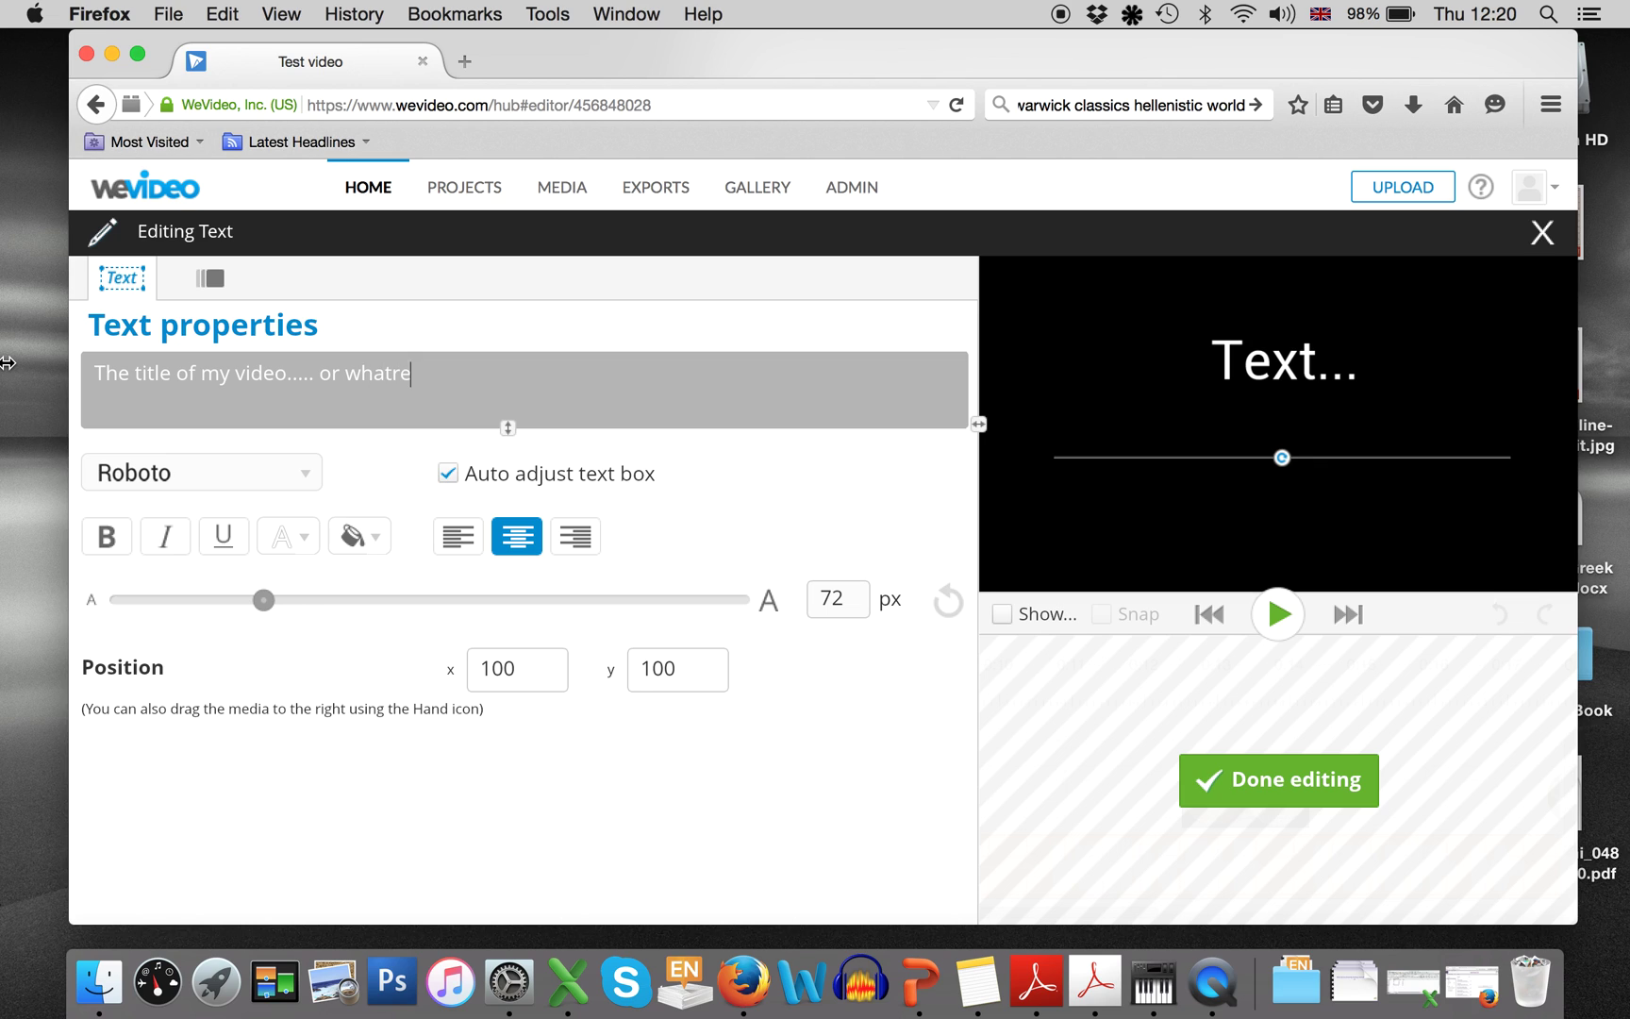
key("BackSpace")
key("BackSpace")
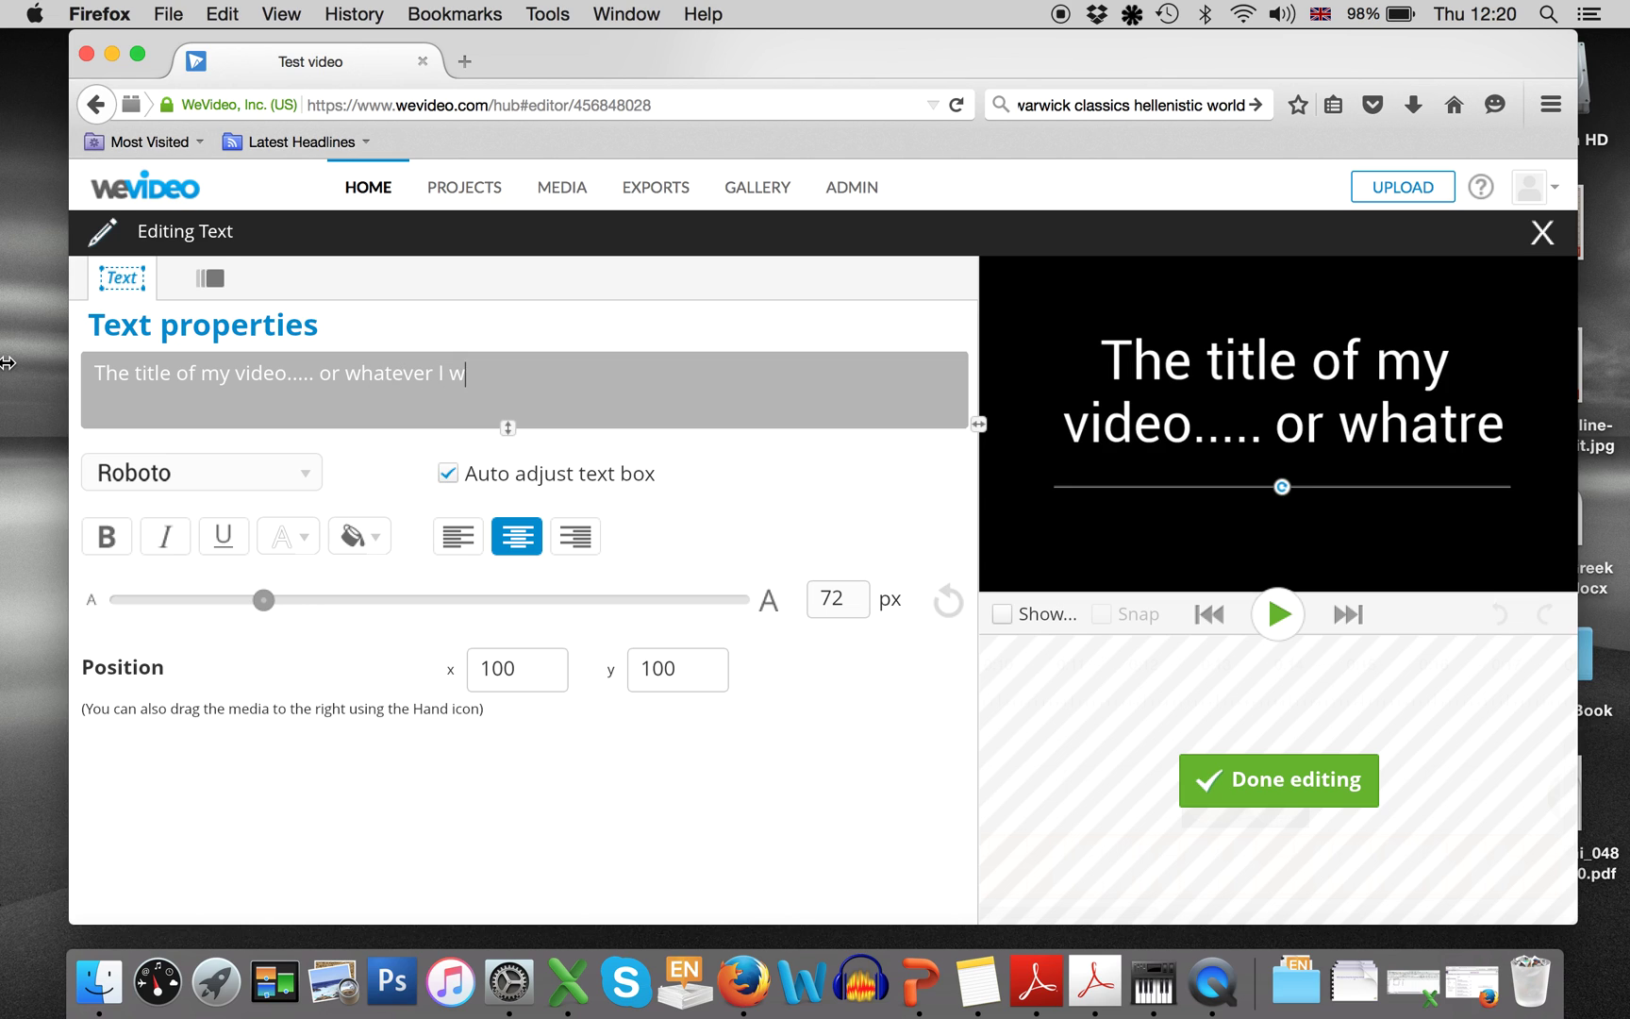
- Keep the Roboto font, shrink the title text to 56 px, and finish editing
left_click(310, 475)
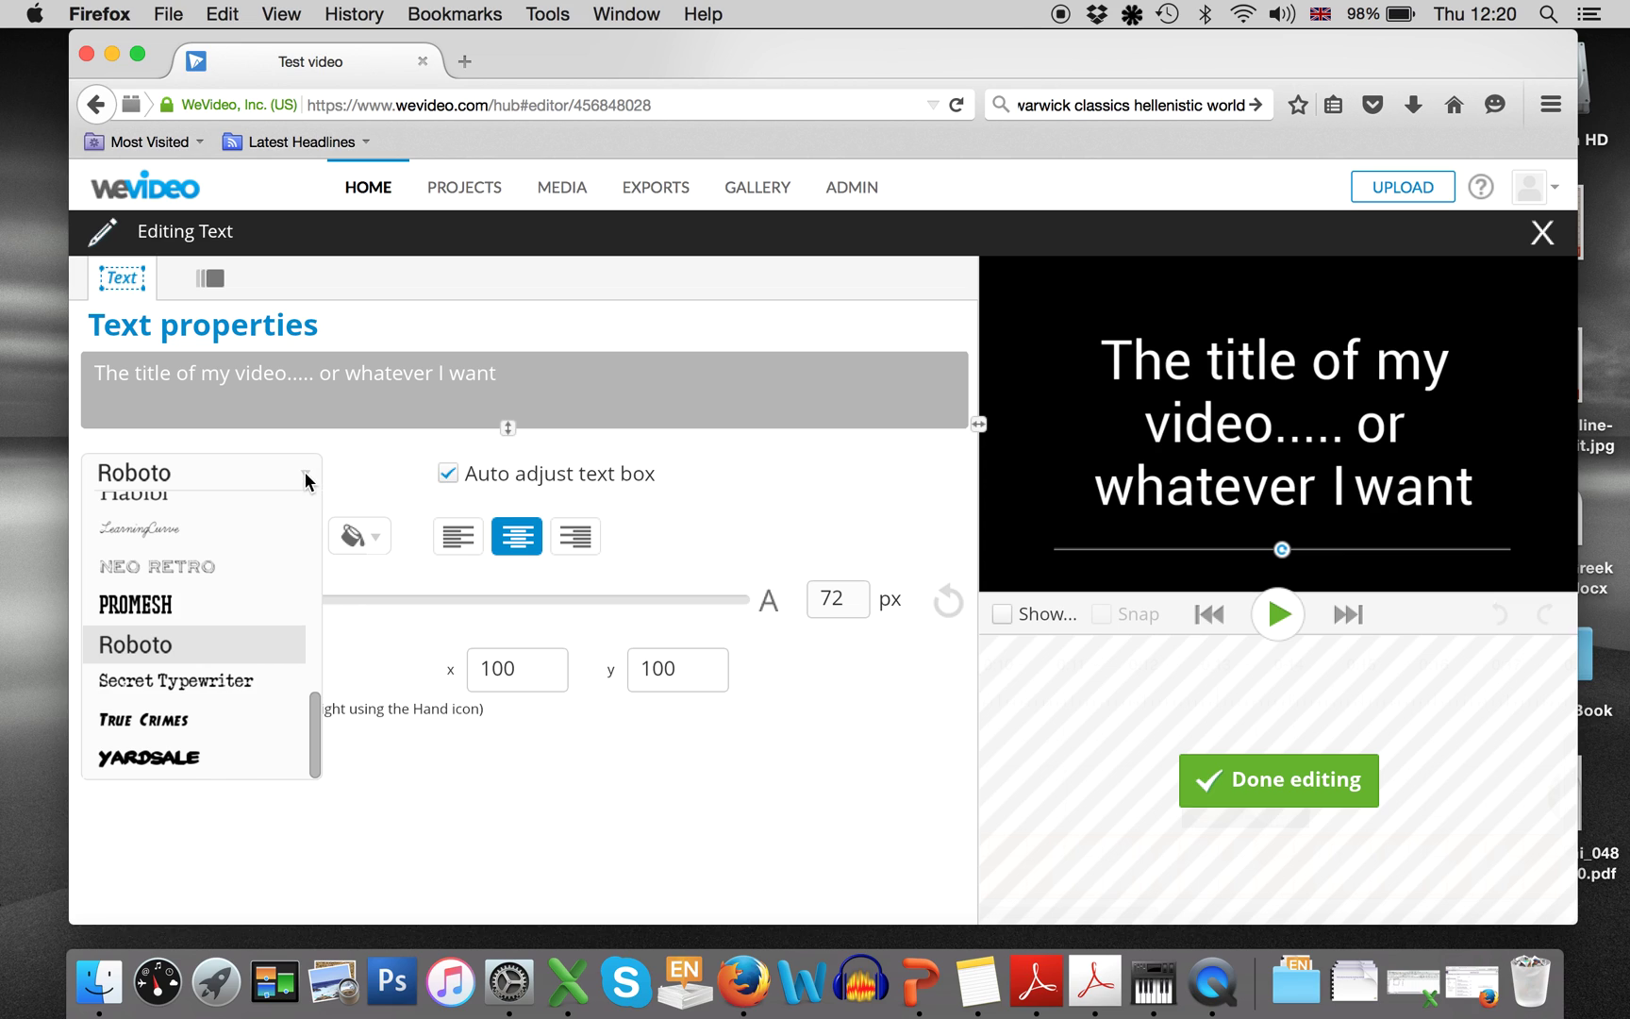
left_click(307, 480)
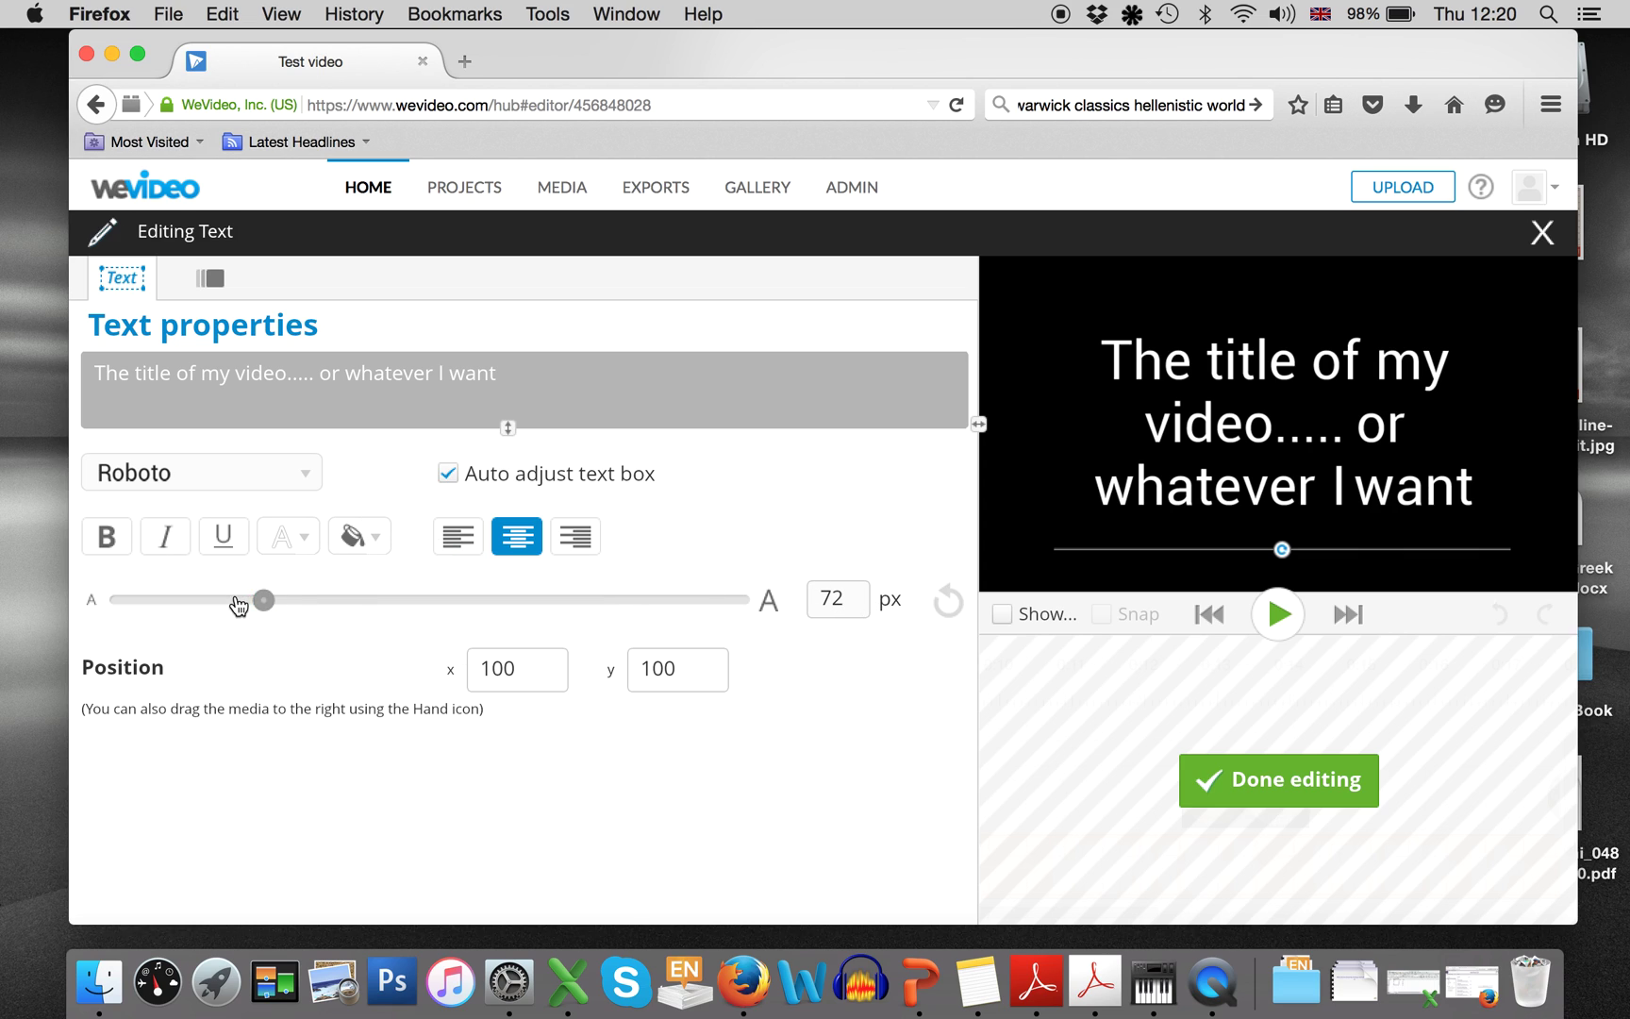
left_click_drag(263, 600, 225, 600)
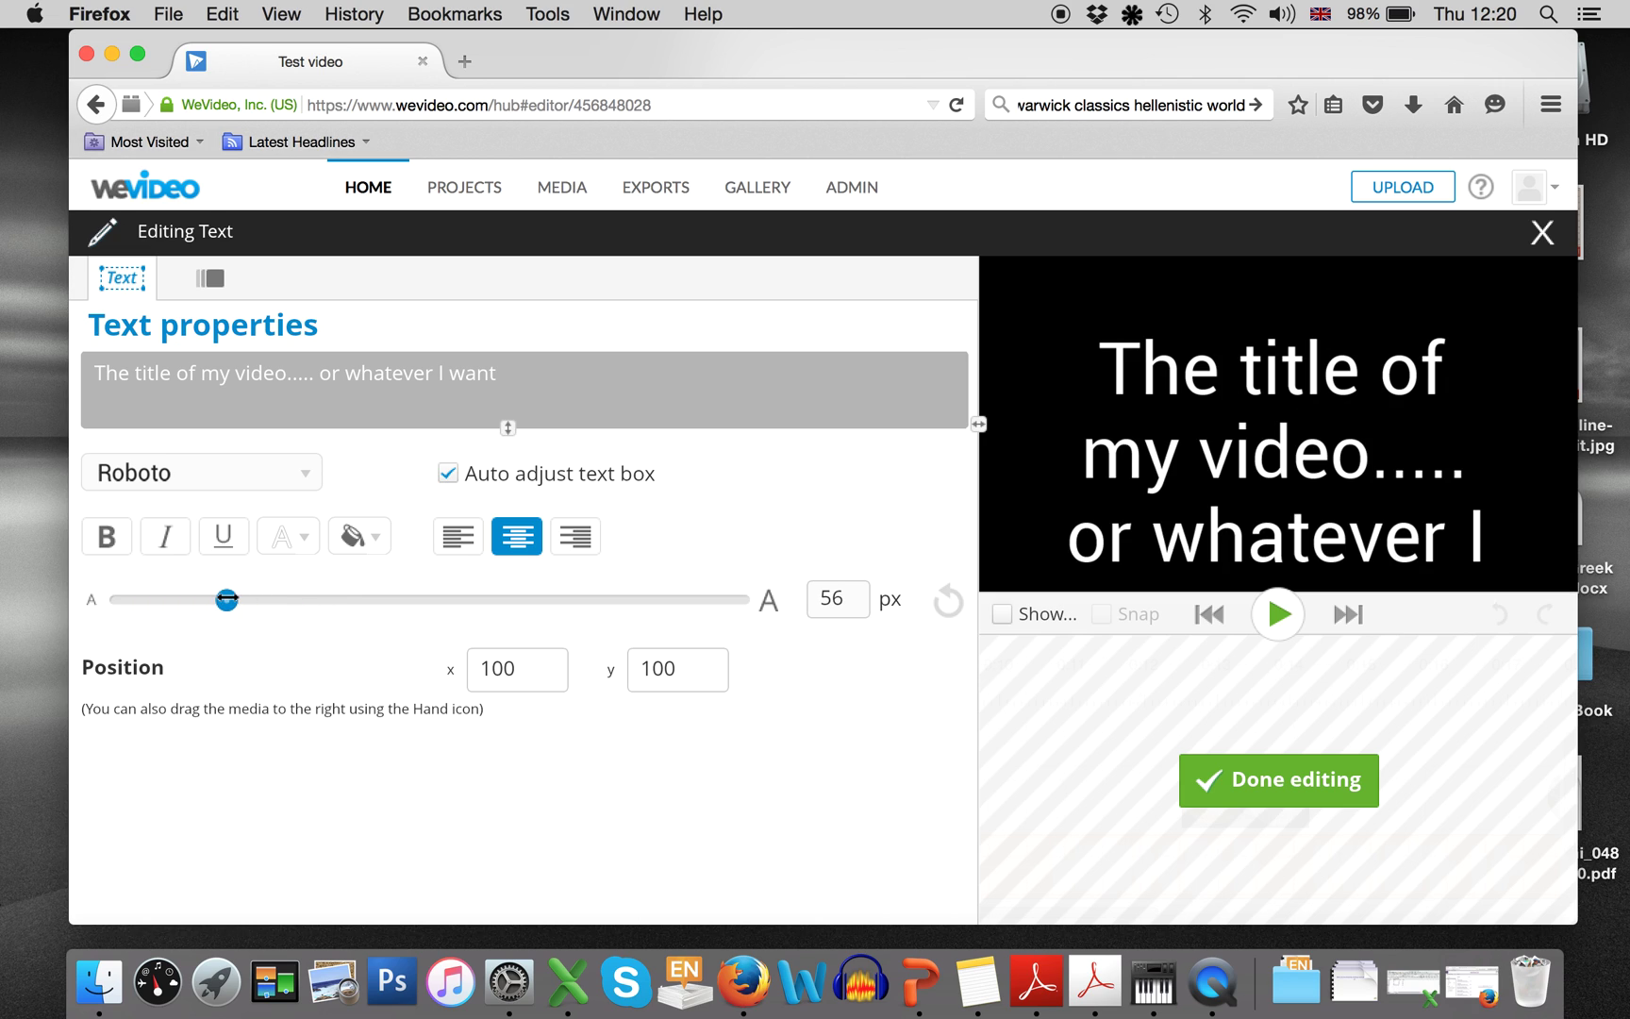
mouse_move(1509, 670)
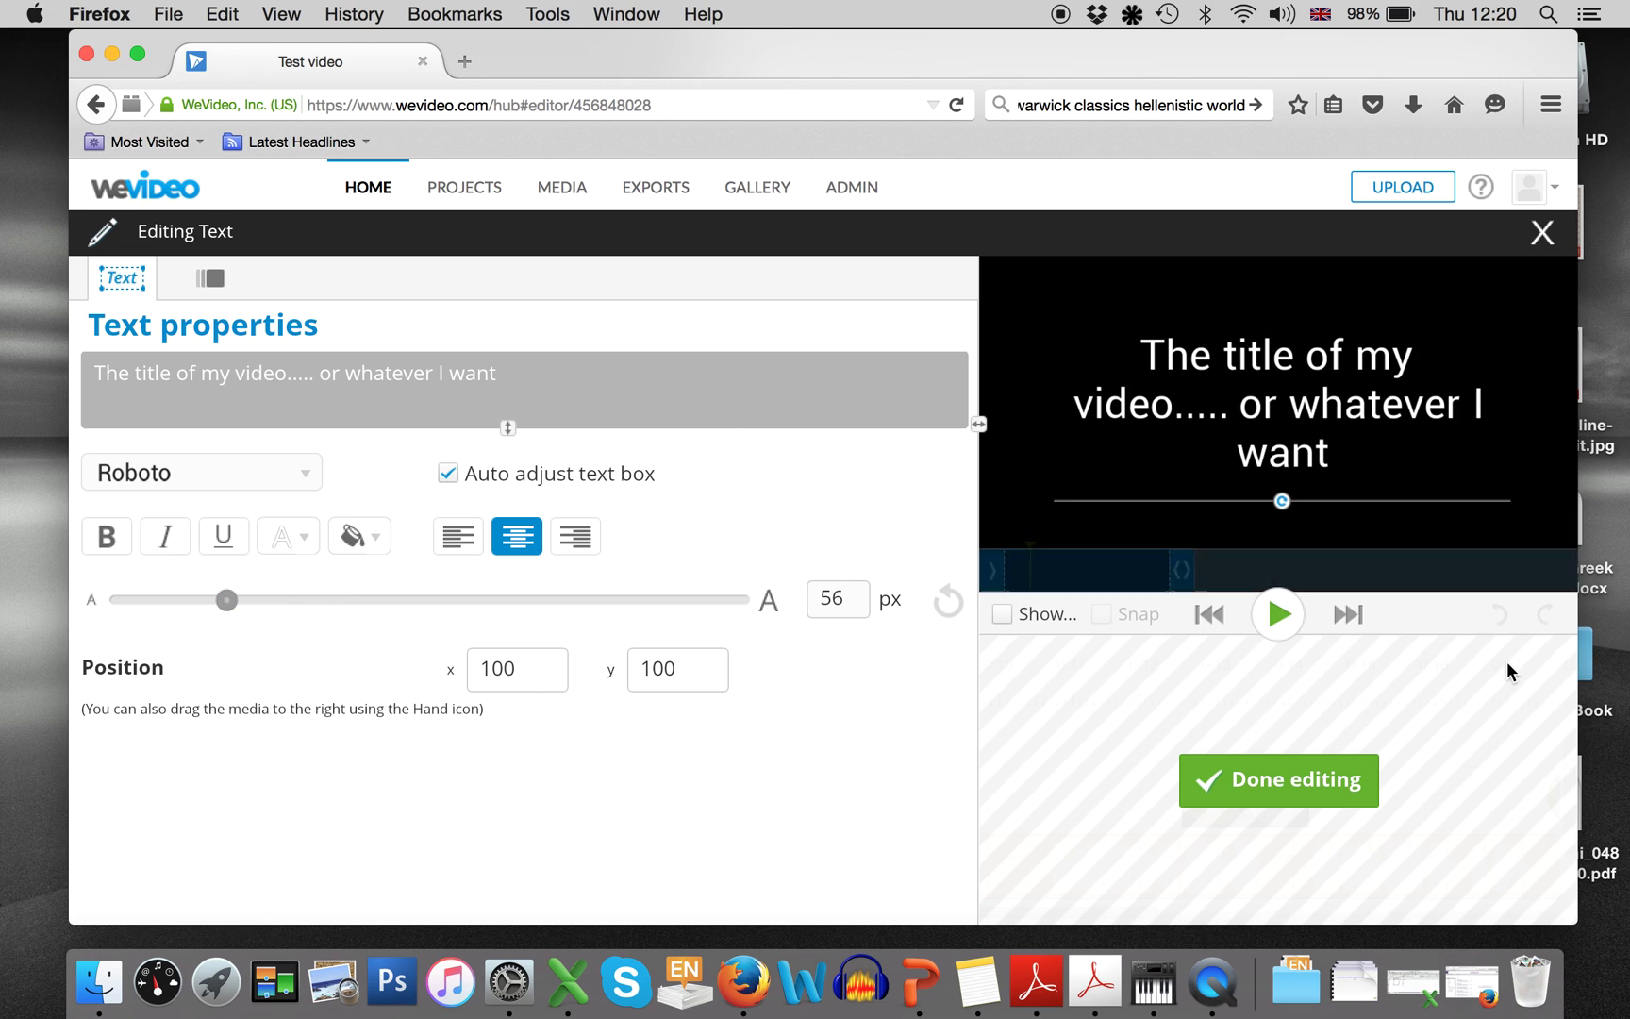
left_click(1275, 782)
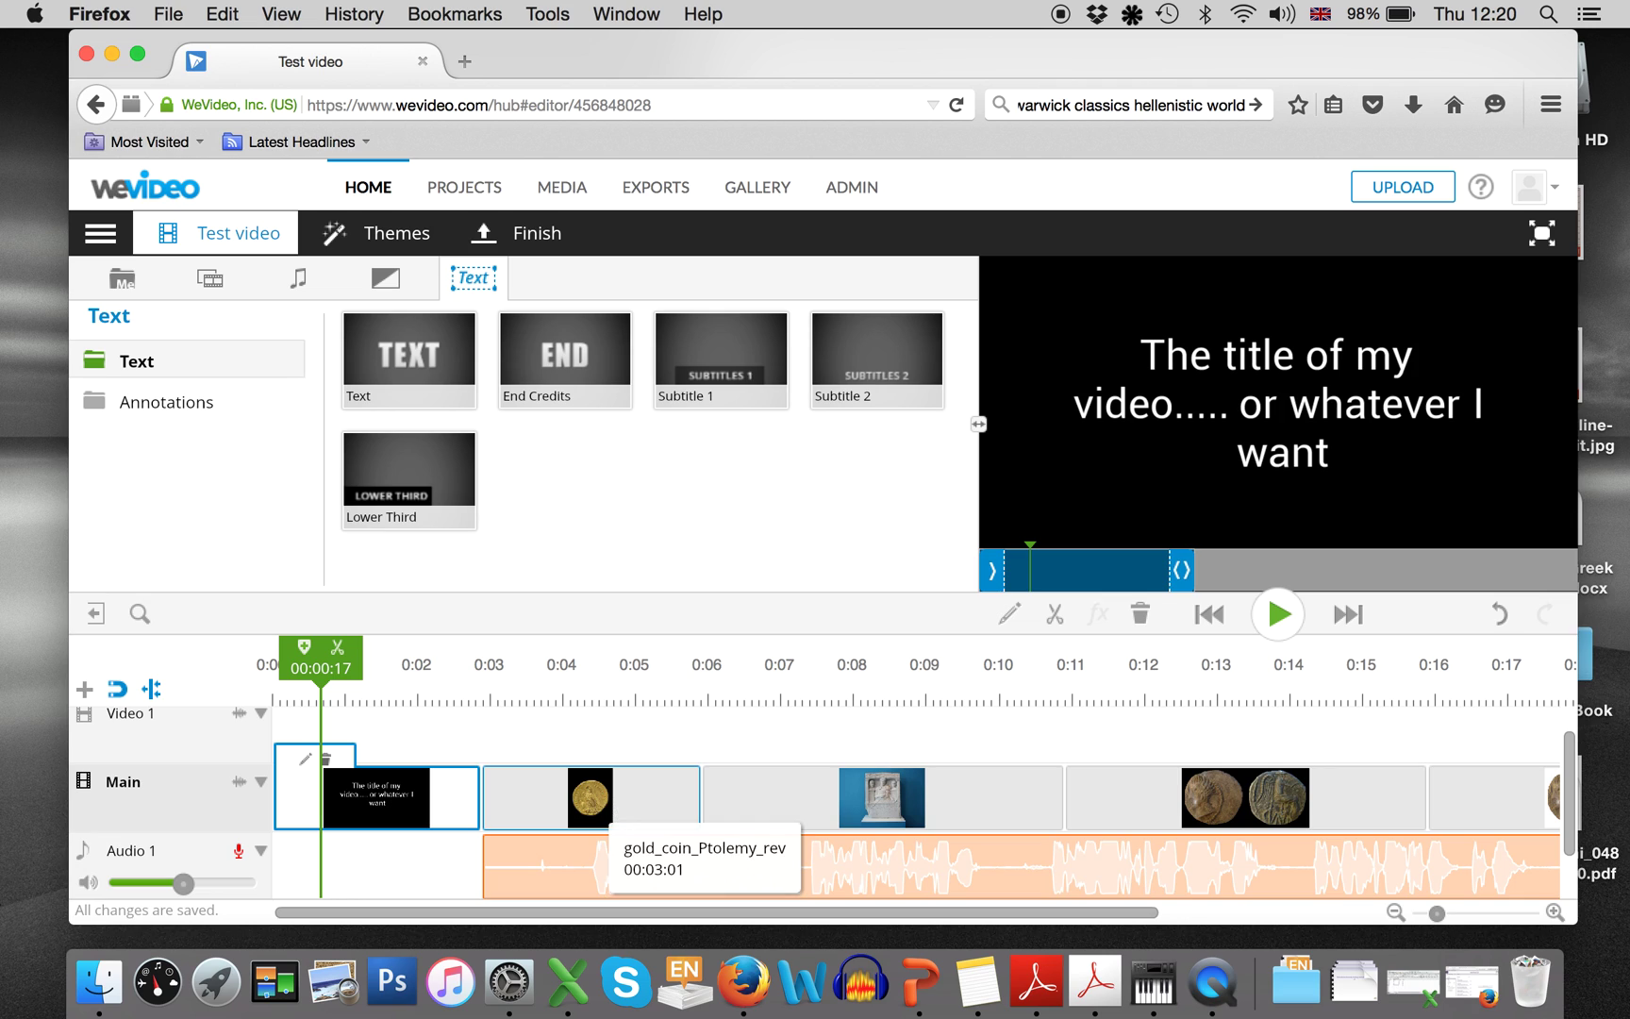
- Open the gold_coin_Ptolemy_rev clip's Transform editor (scale 1, x 231, y 0) and preview it
left_click(632, 798)
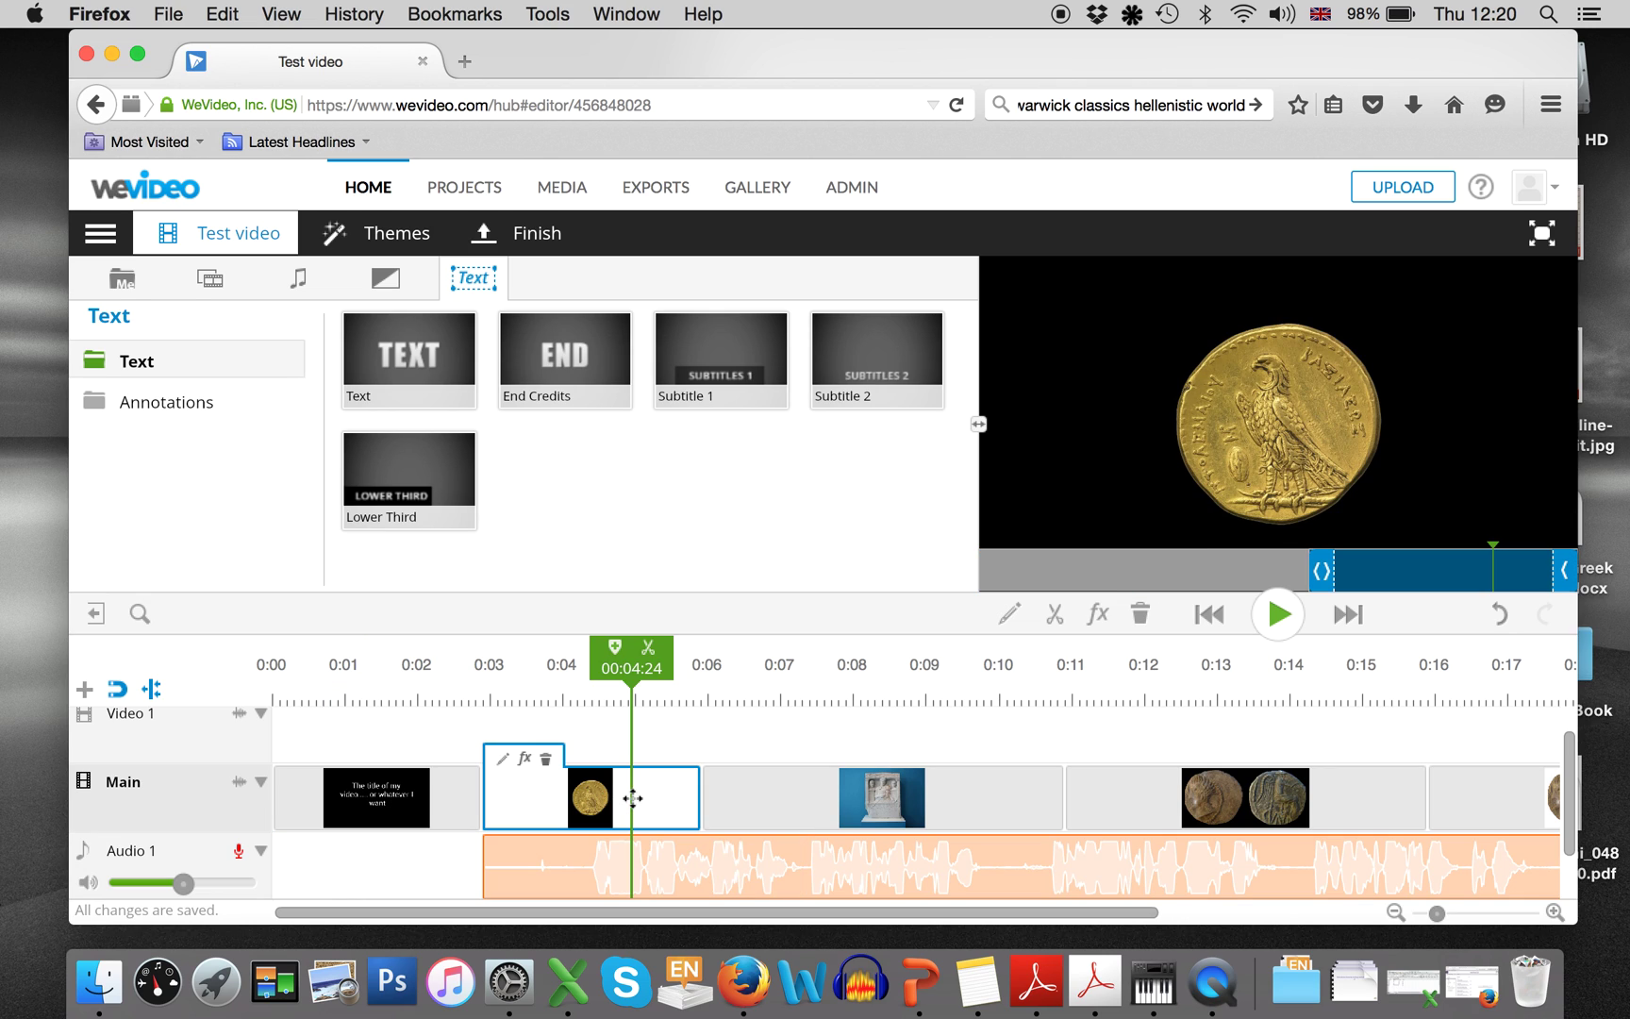
left_click(504, 763)
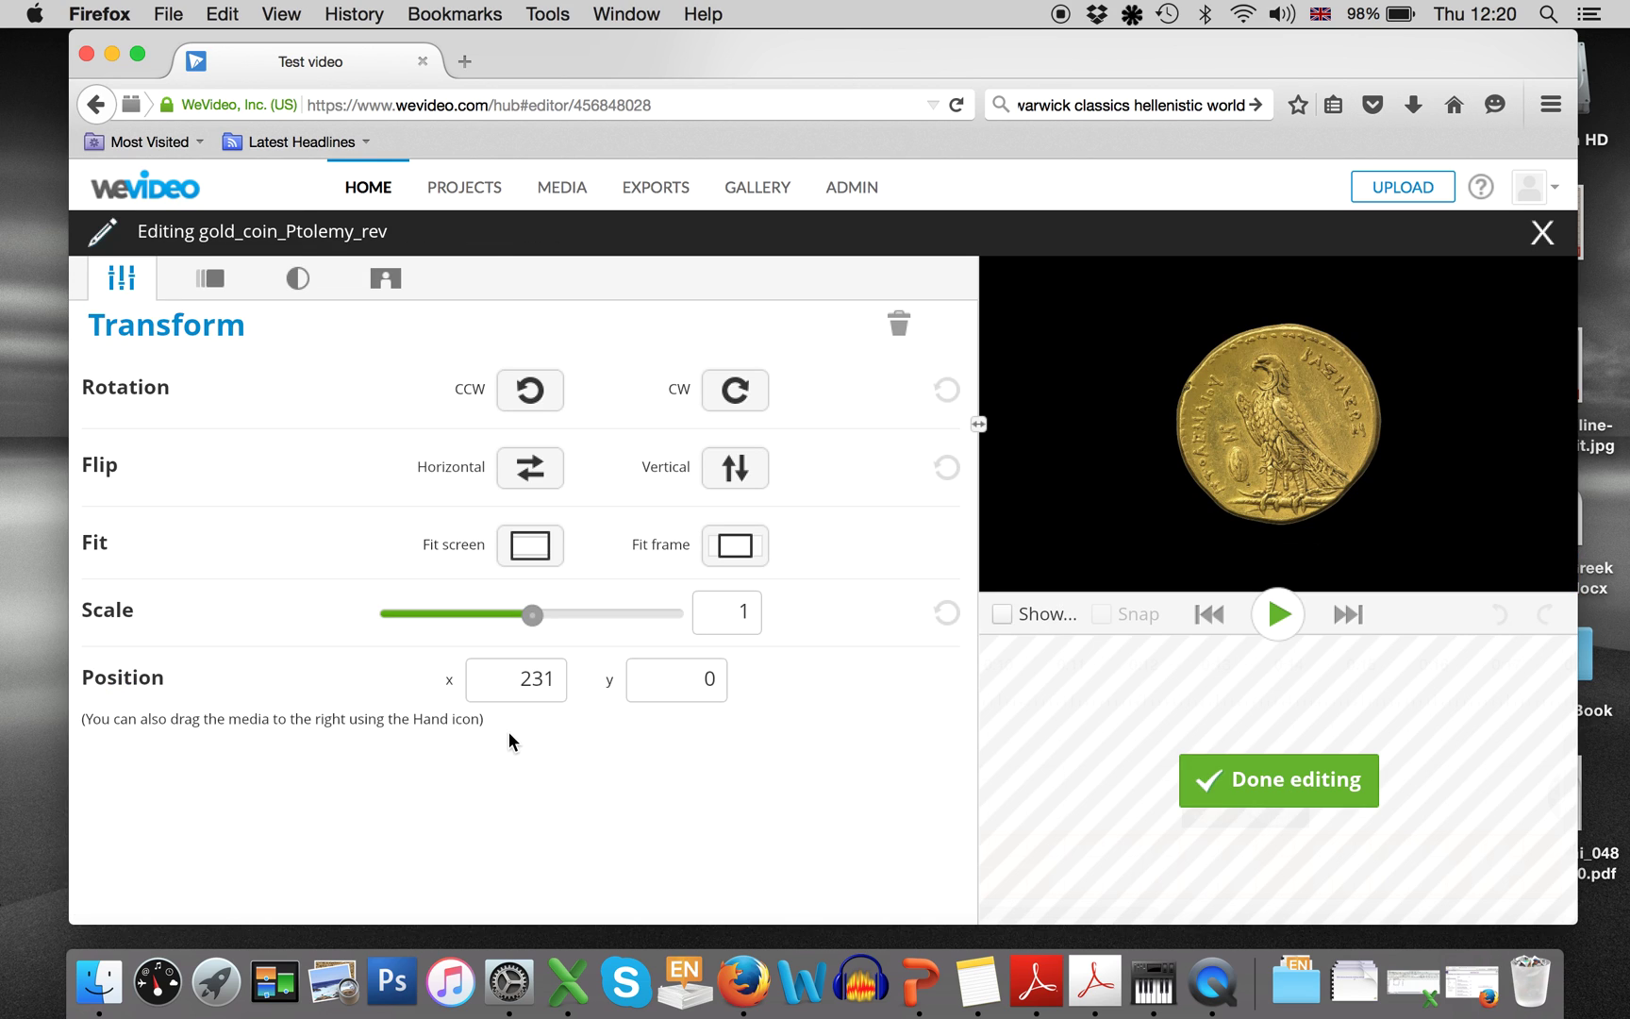
left_click(1250, 780)
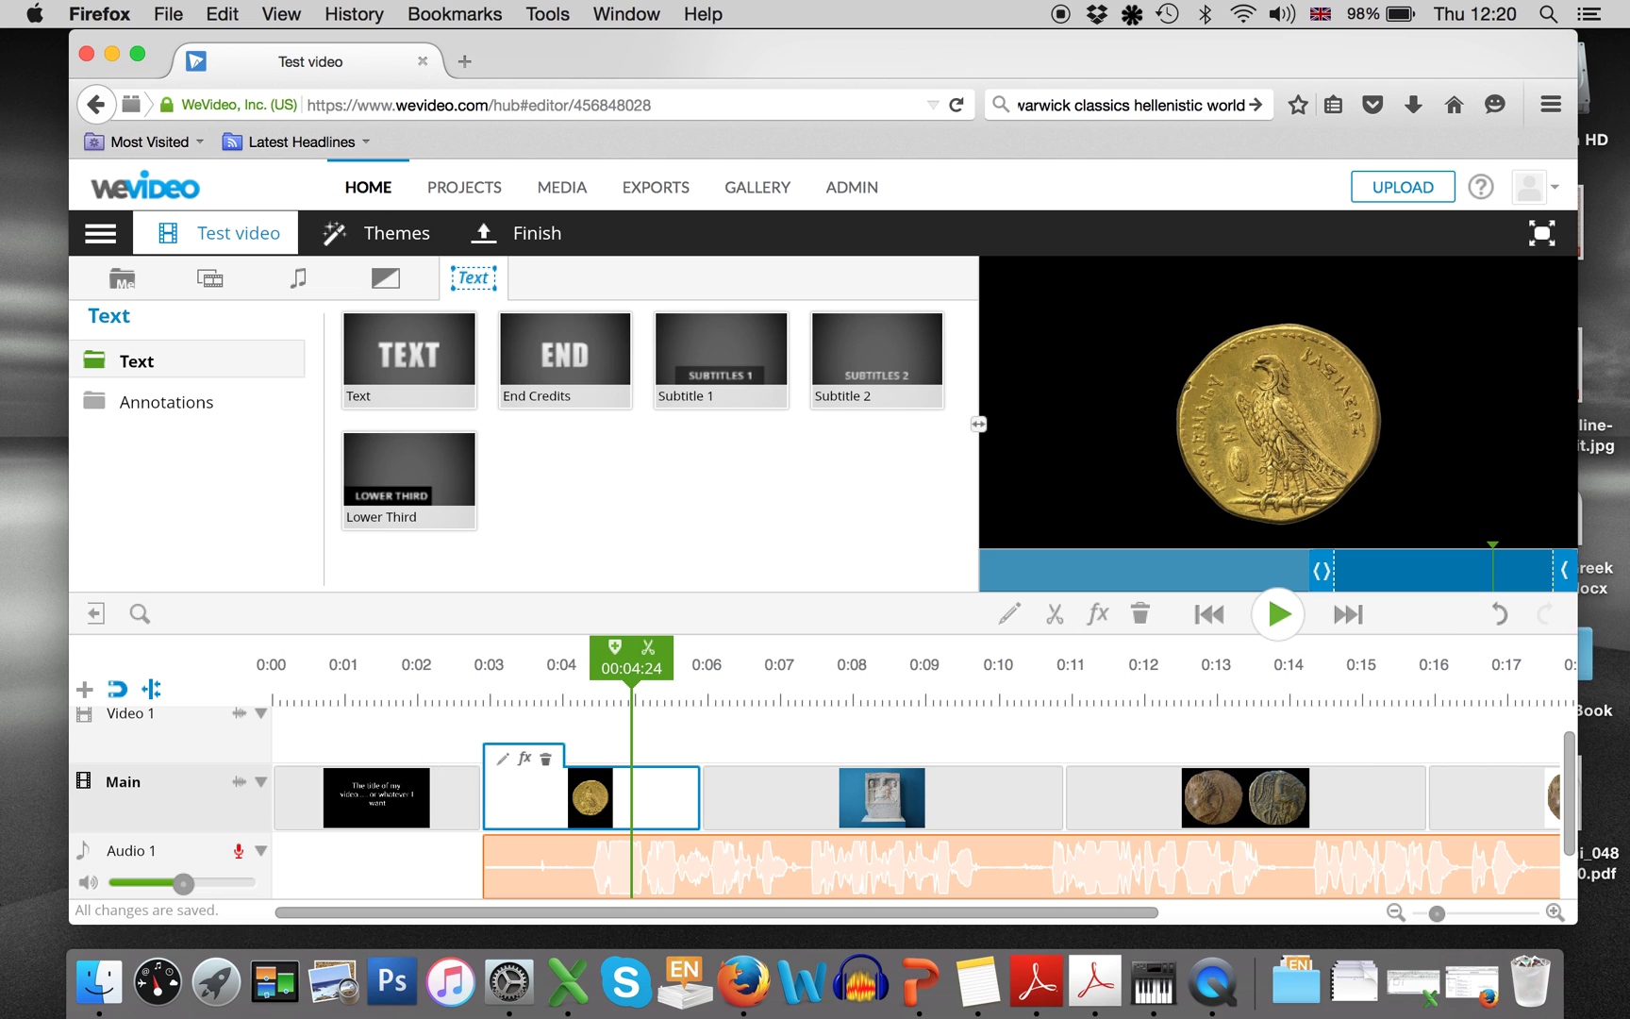
left_click(504, 760)
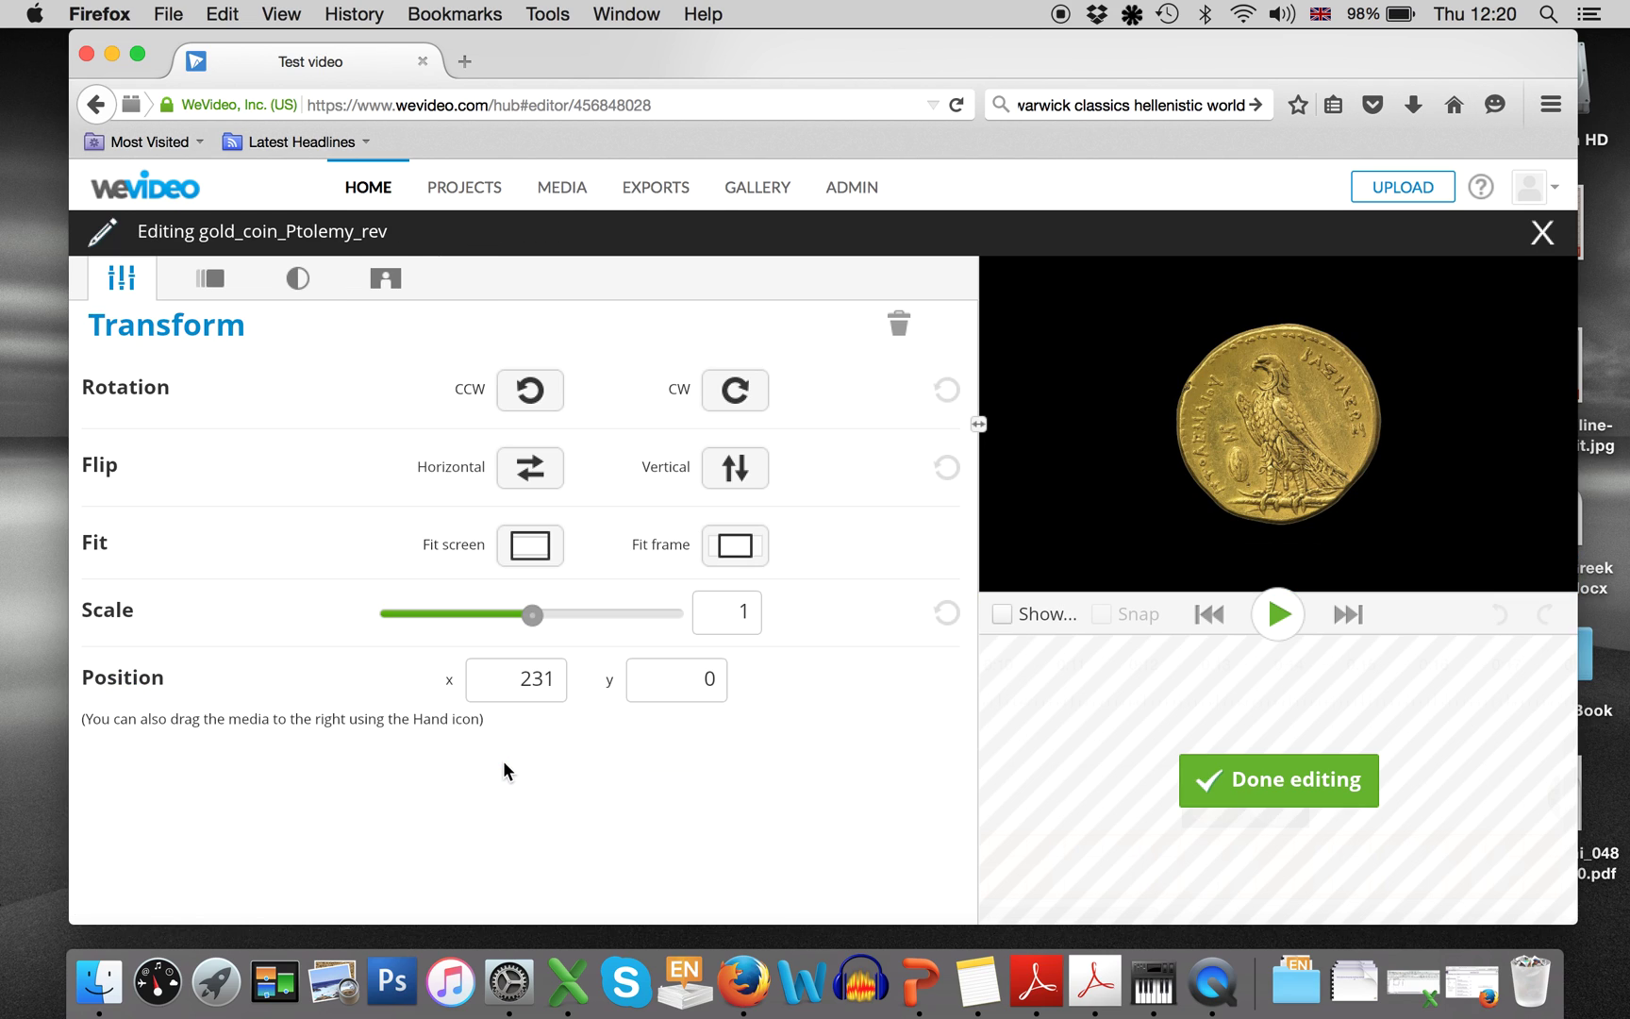
mouse_move(986, 502)
left_click(1282, 618)
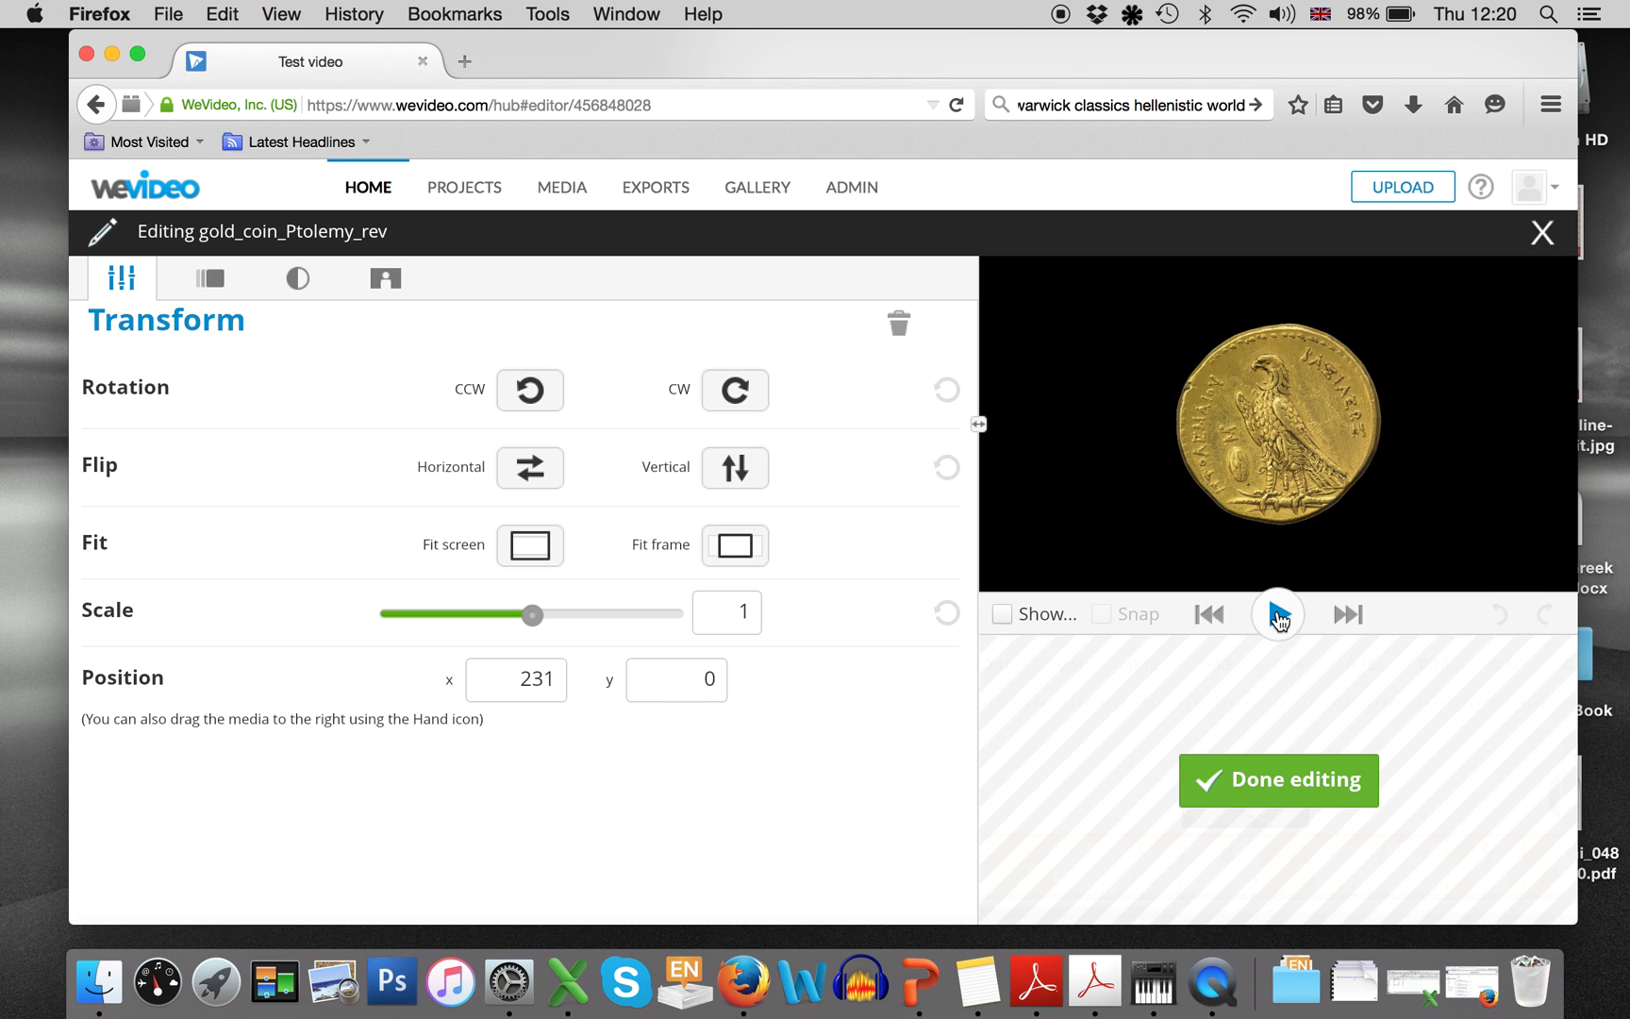
- In the Animation tab, place the coin's start and end positions and preview the motion
left_click(211, 278)
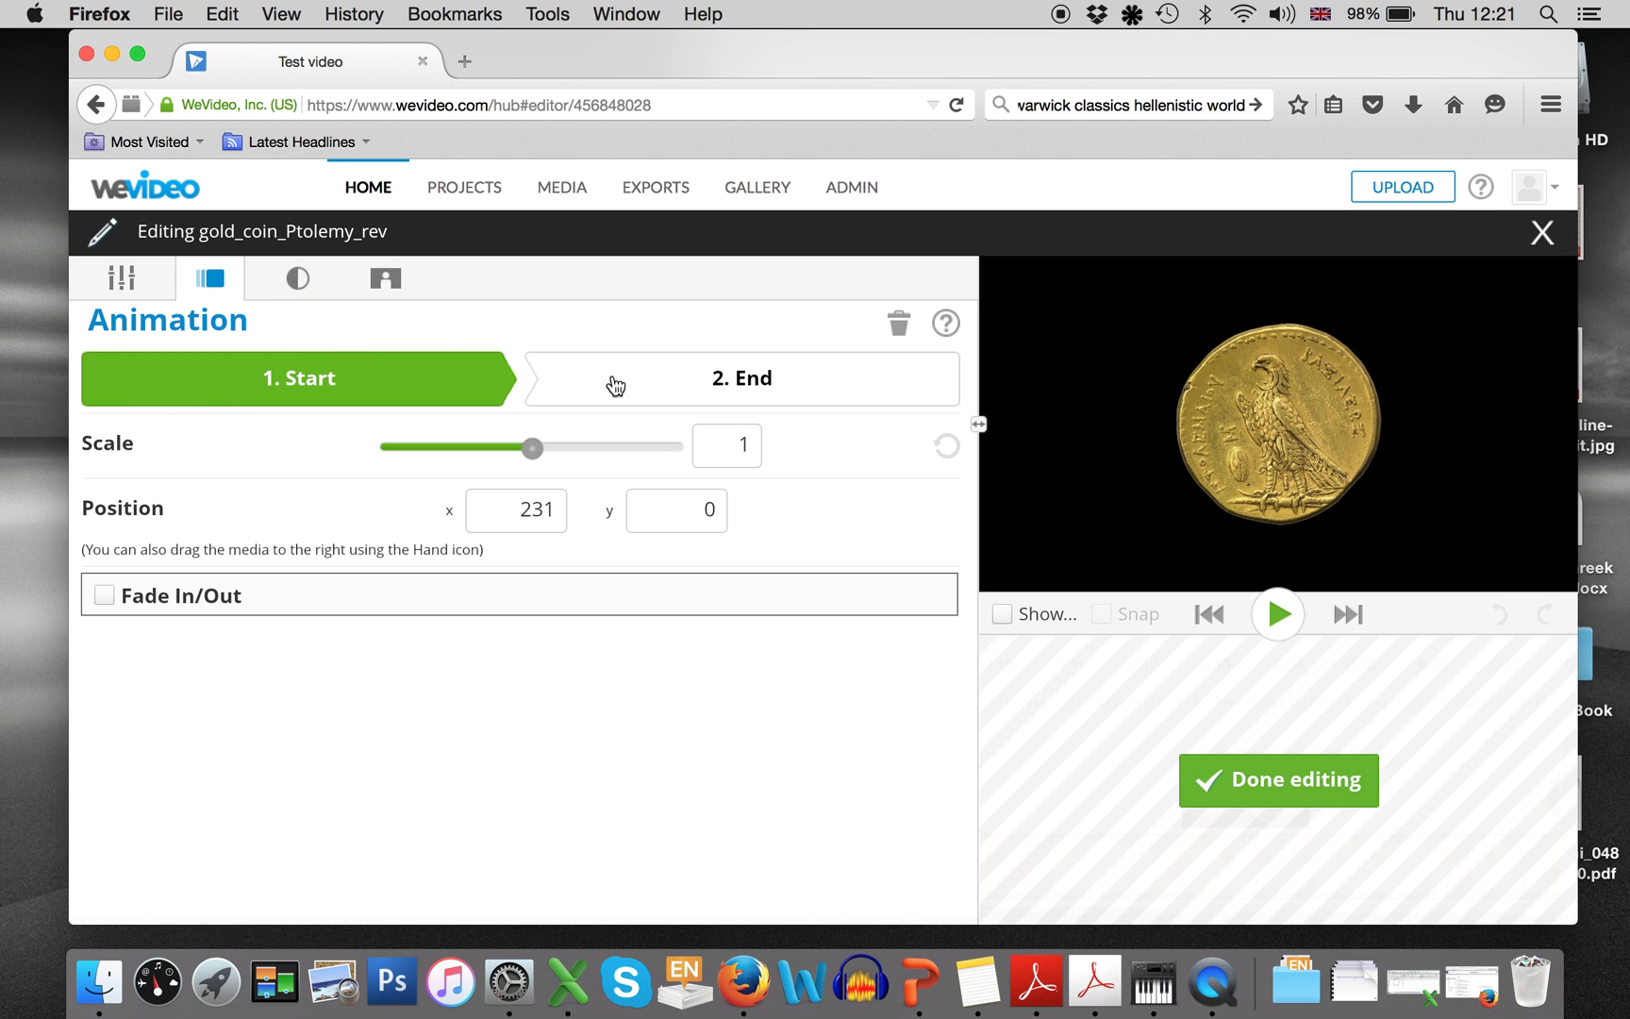
mouse_move(1194, 387)
left_click_drag(1270, 441, 1082, 375)
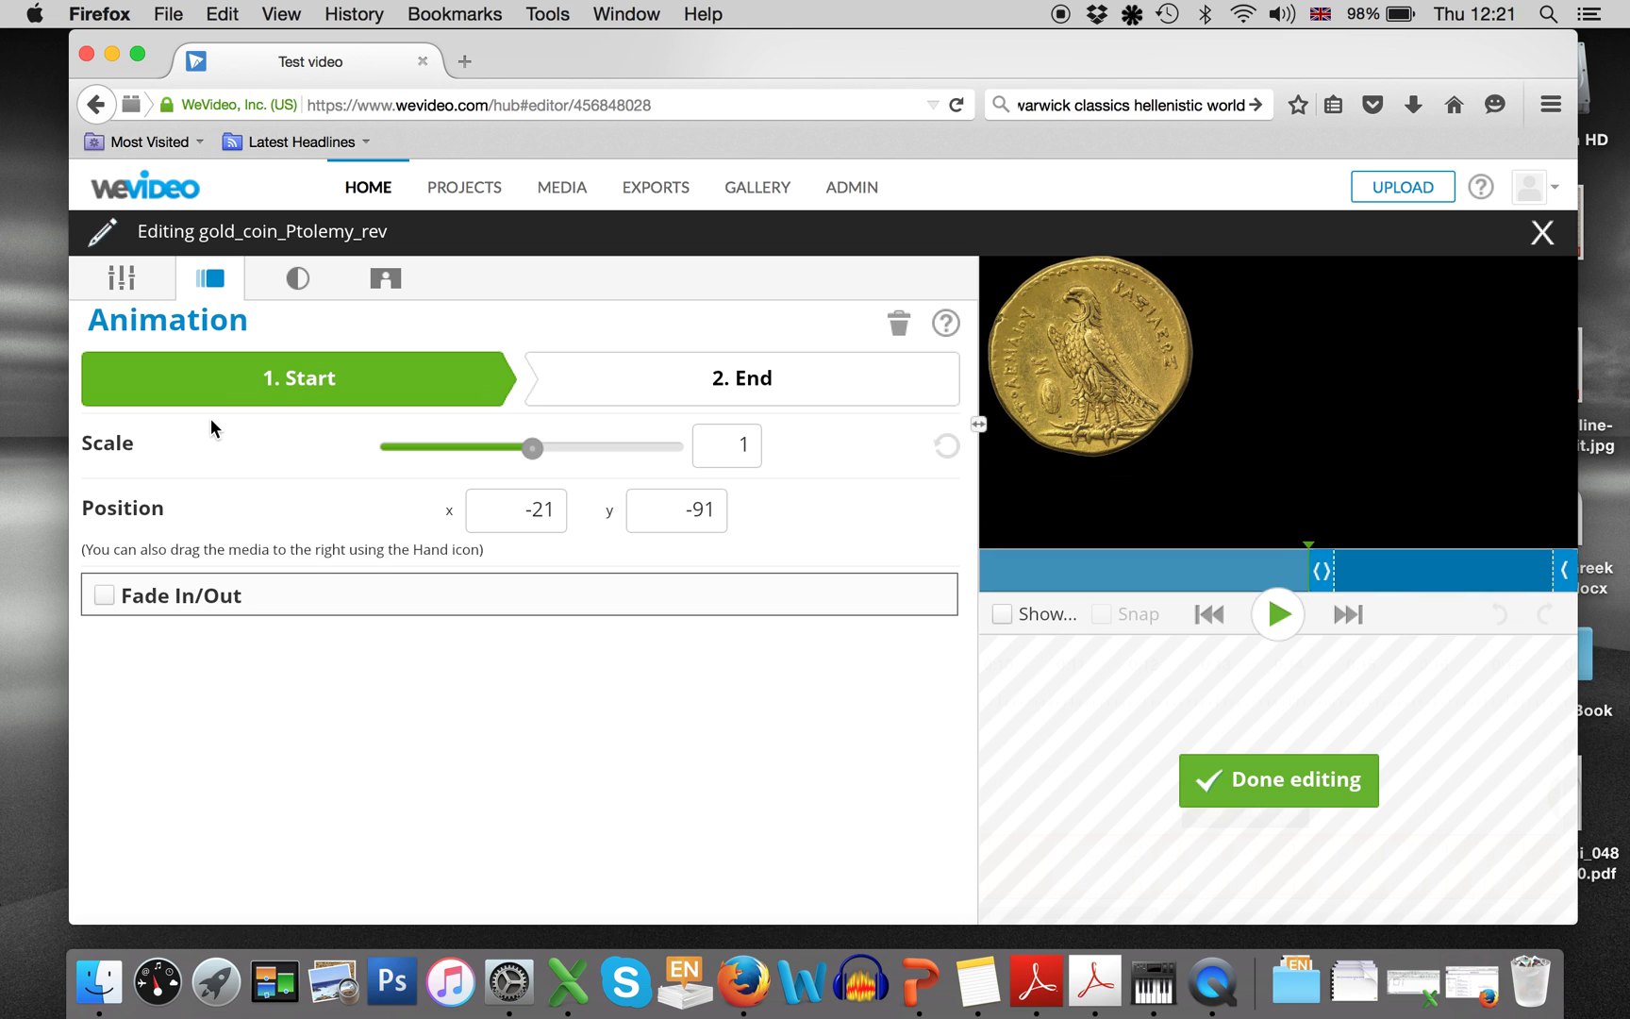
left_click(666, 383)
left_click_drag(1265, 415, 1462, 510)
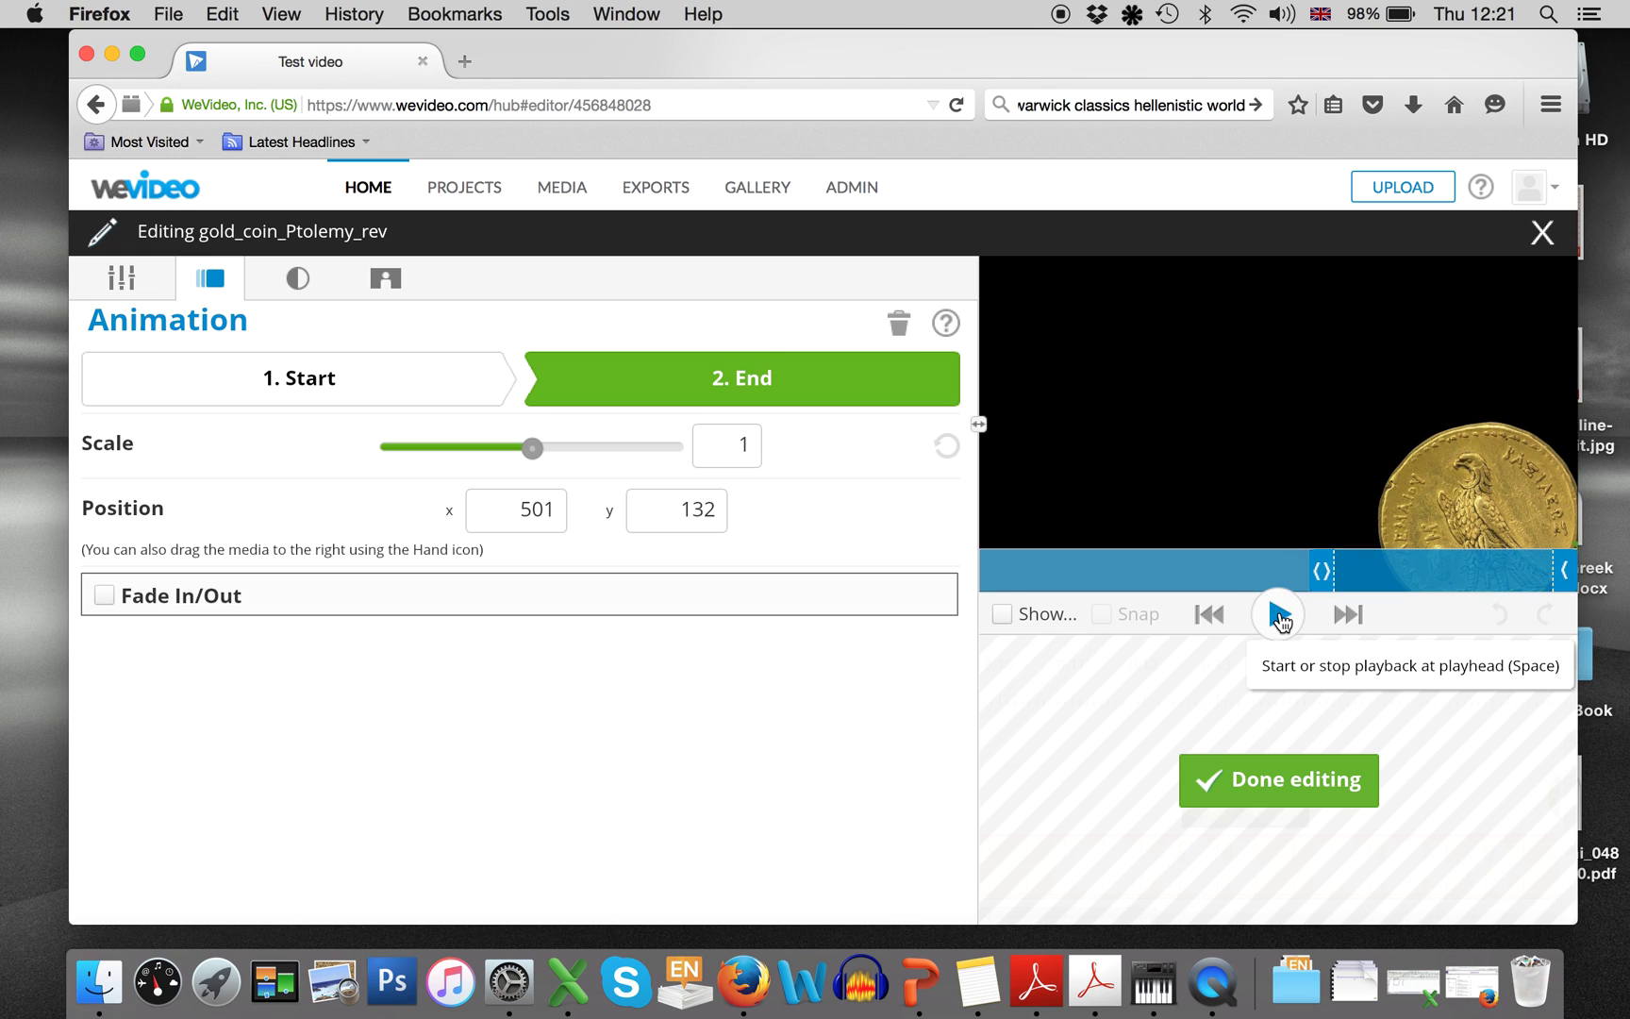
left_click(1280, 618)
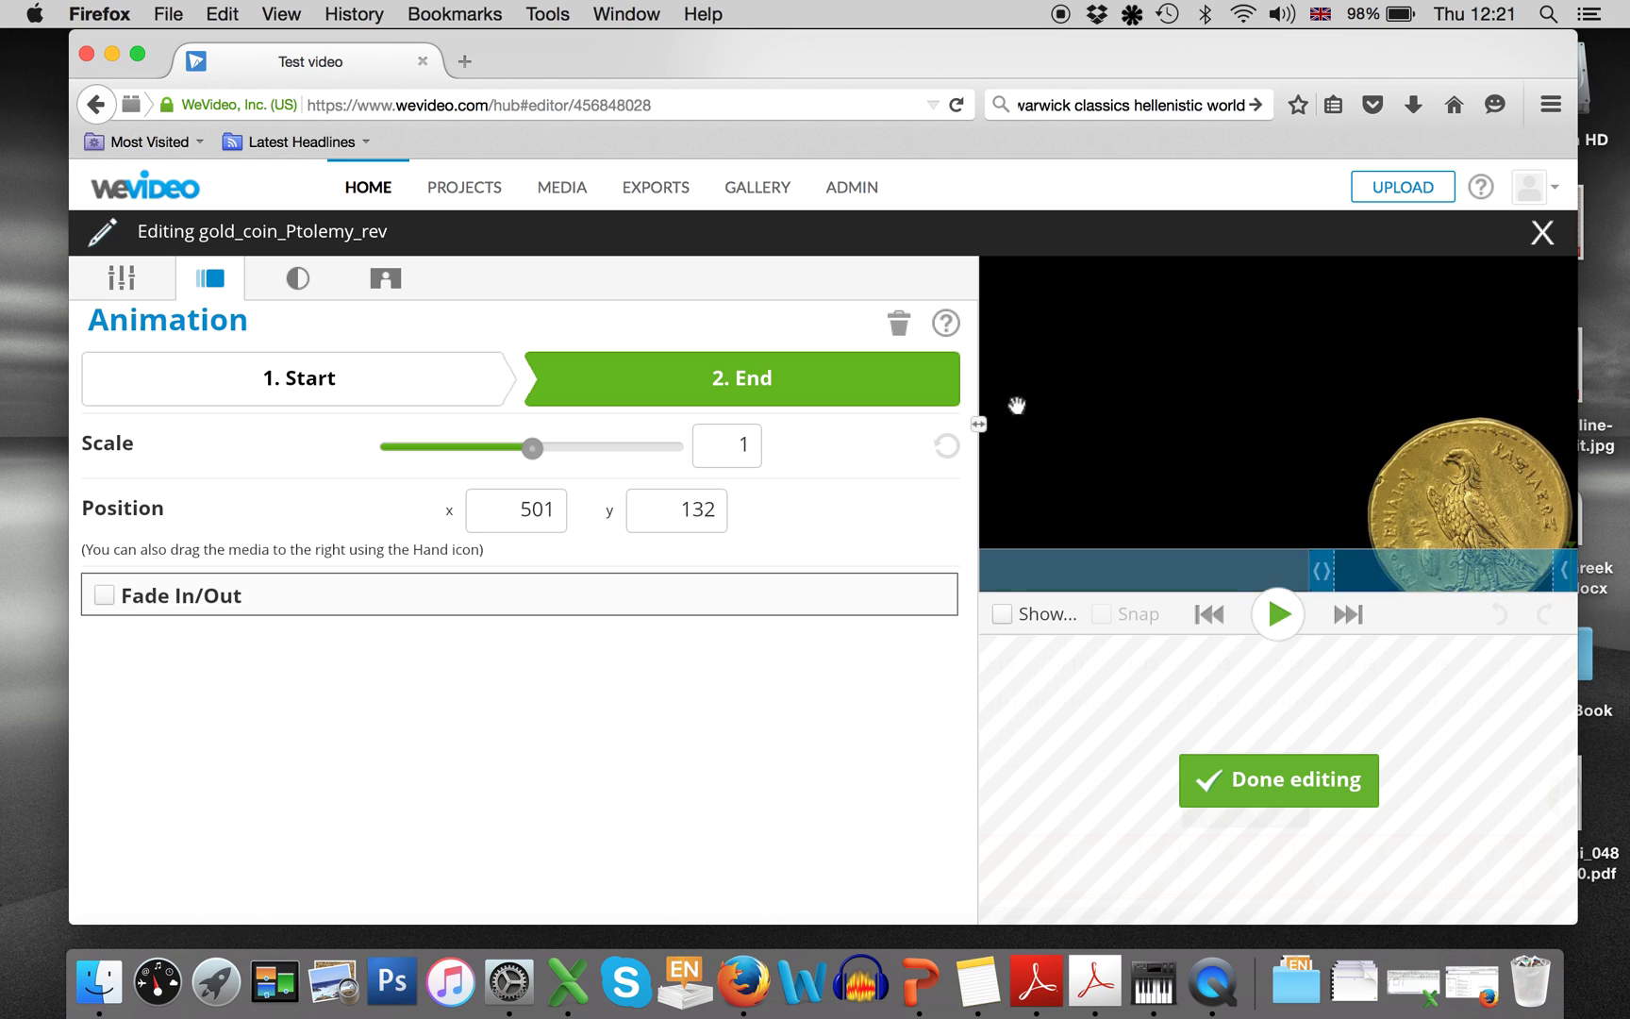
left_click_drag(1442, 506, 1252, 393)
- Centre the coin at the start and zoom its end state to scale 1.88, then preview
left_click(312, 373)
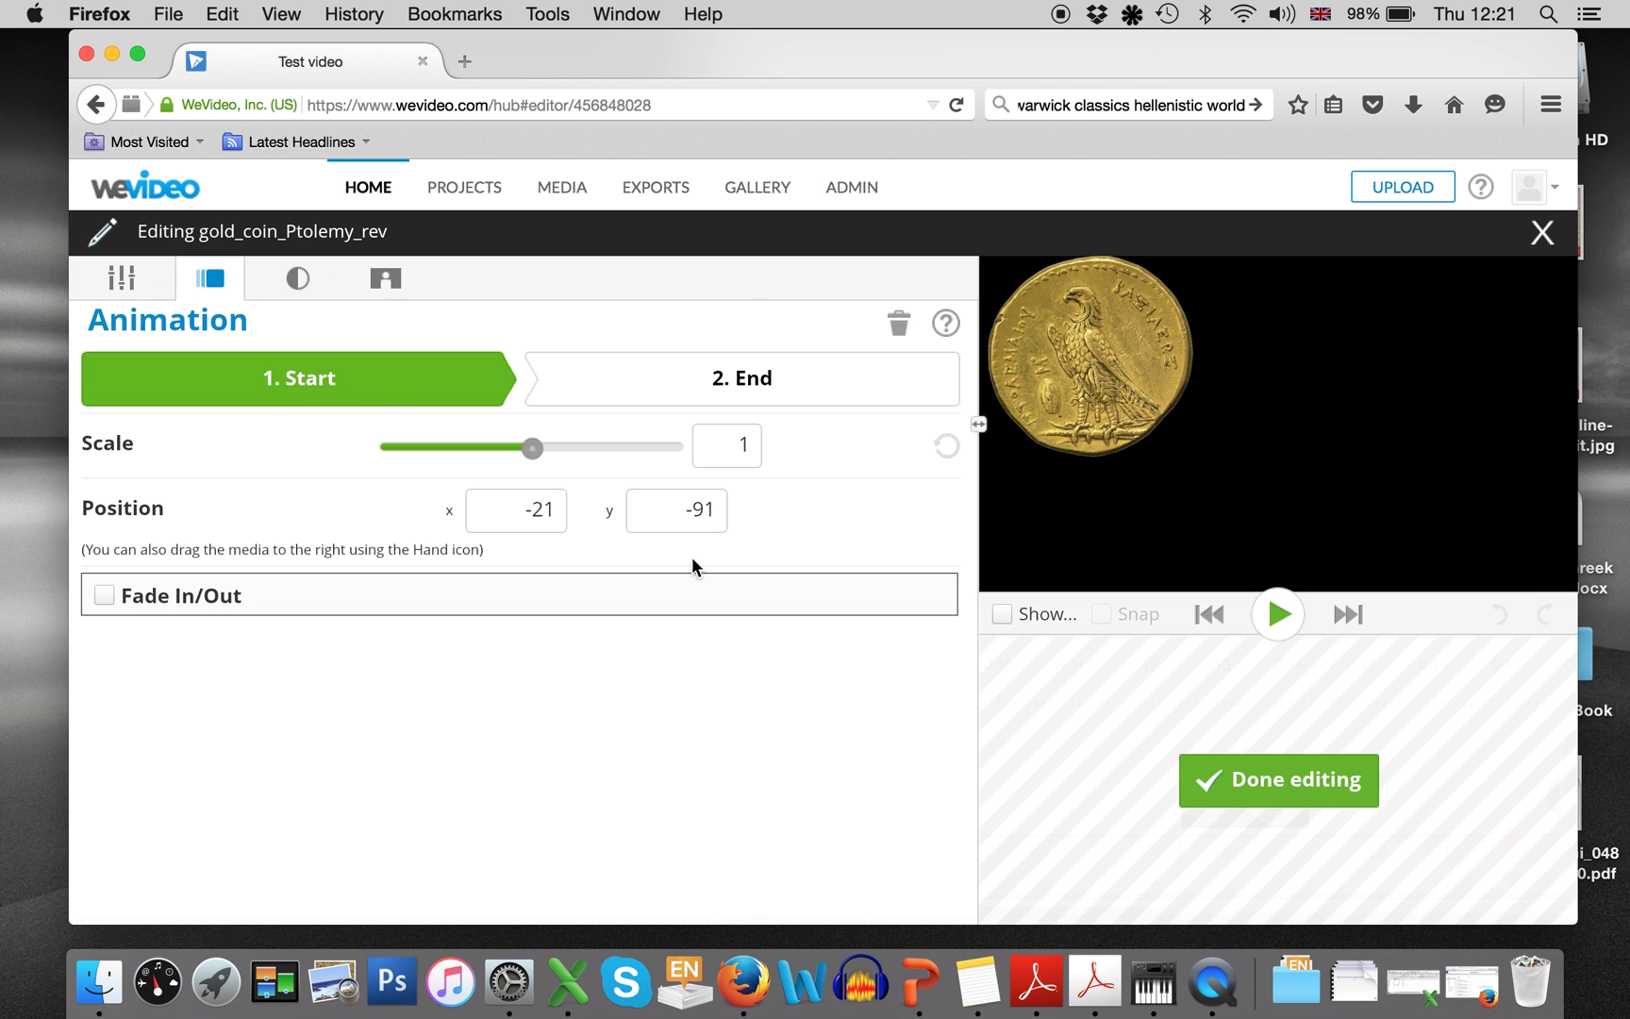
left_click_drag(1051, 335, 1263, 395)
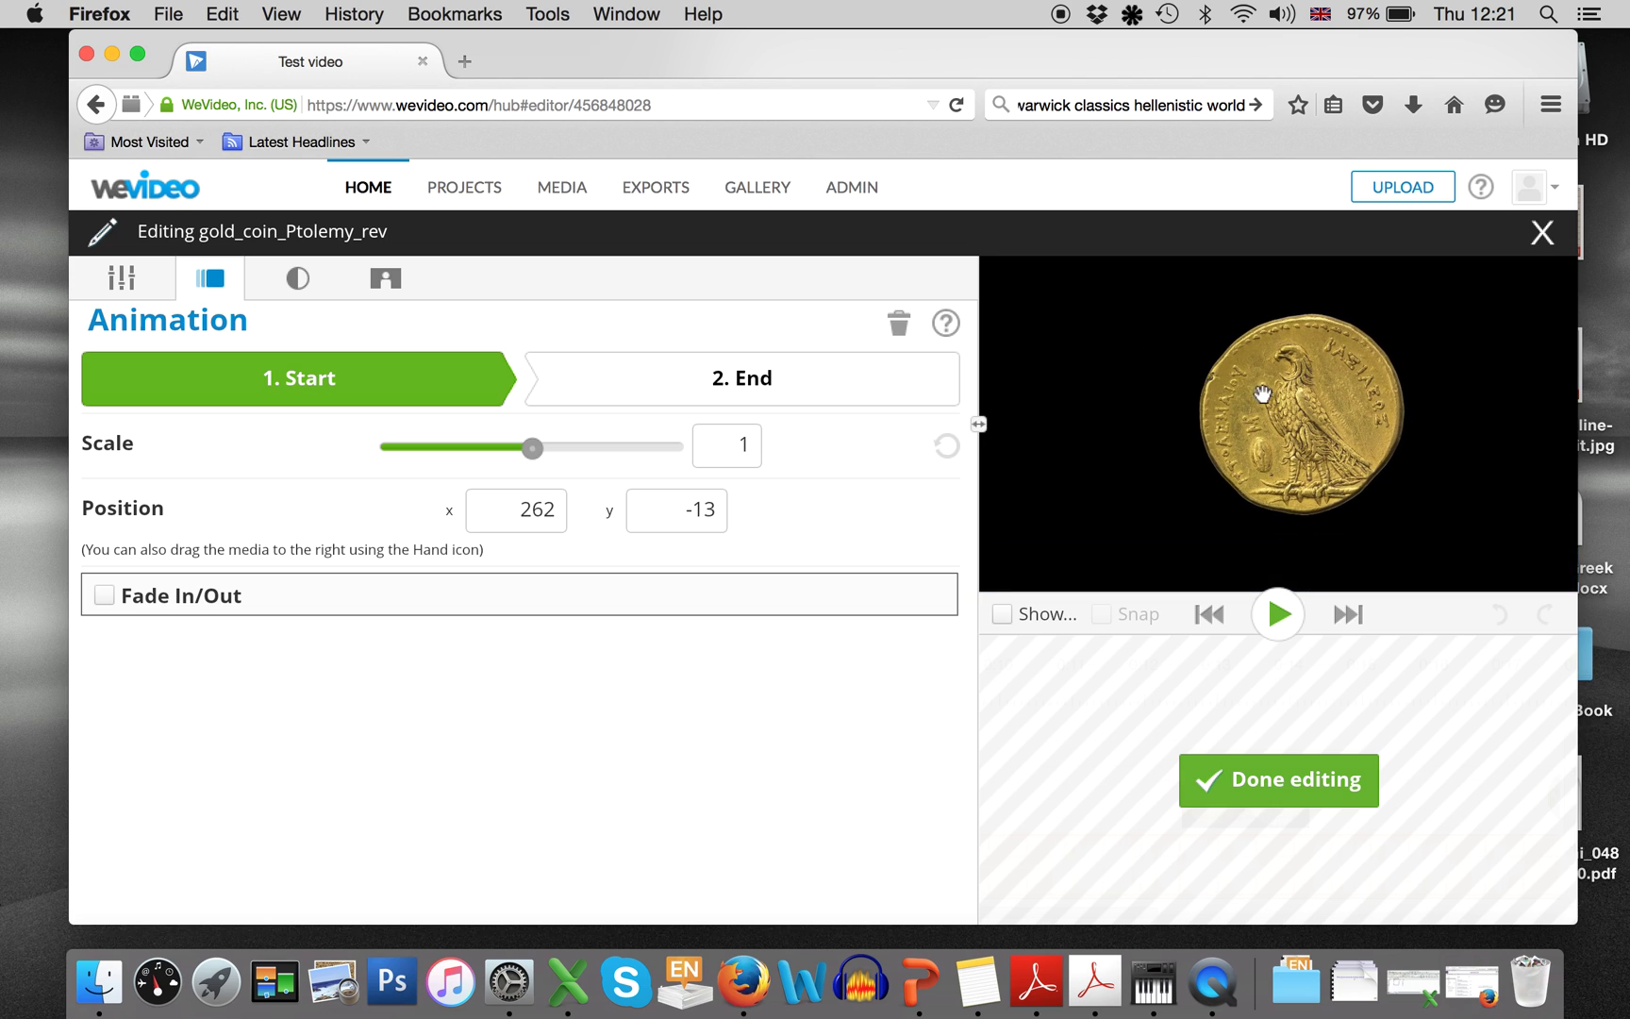
left_click(717, 382)
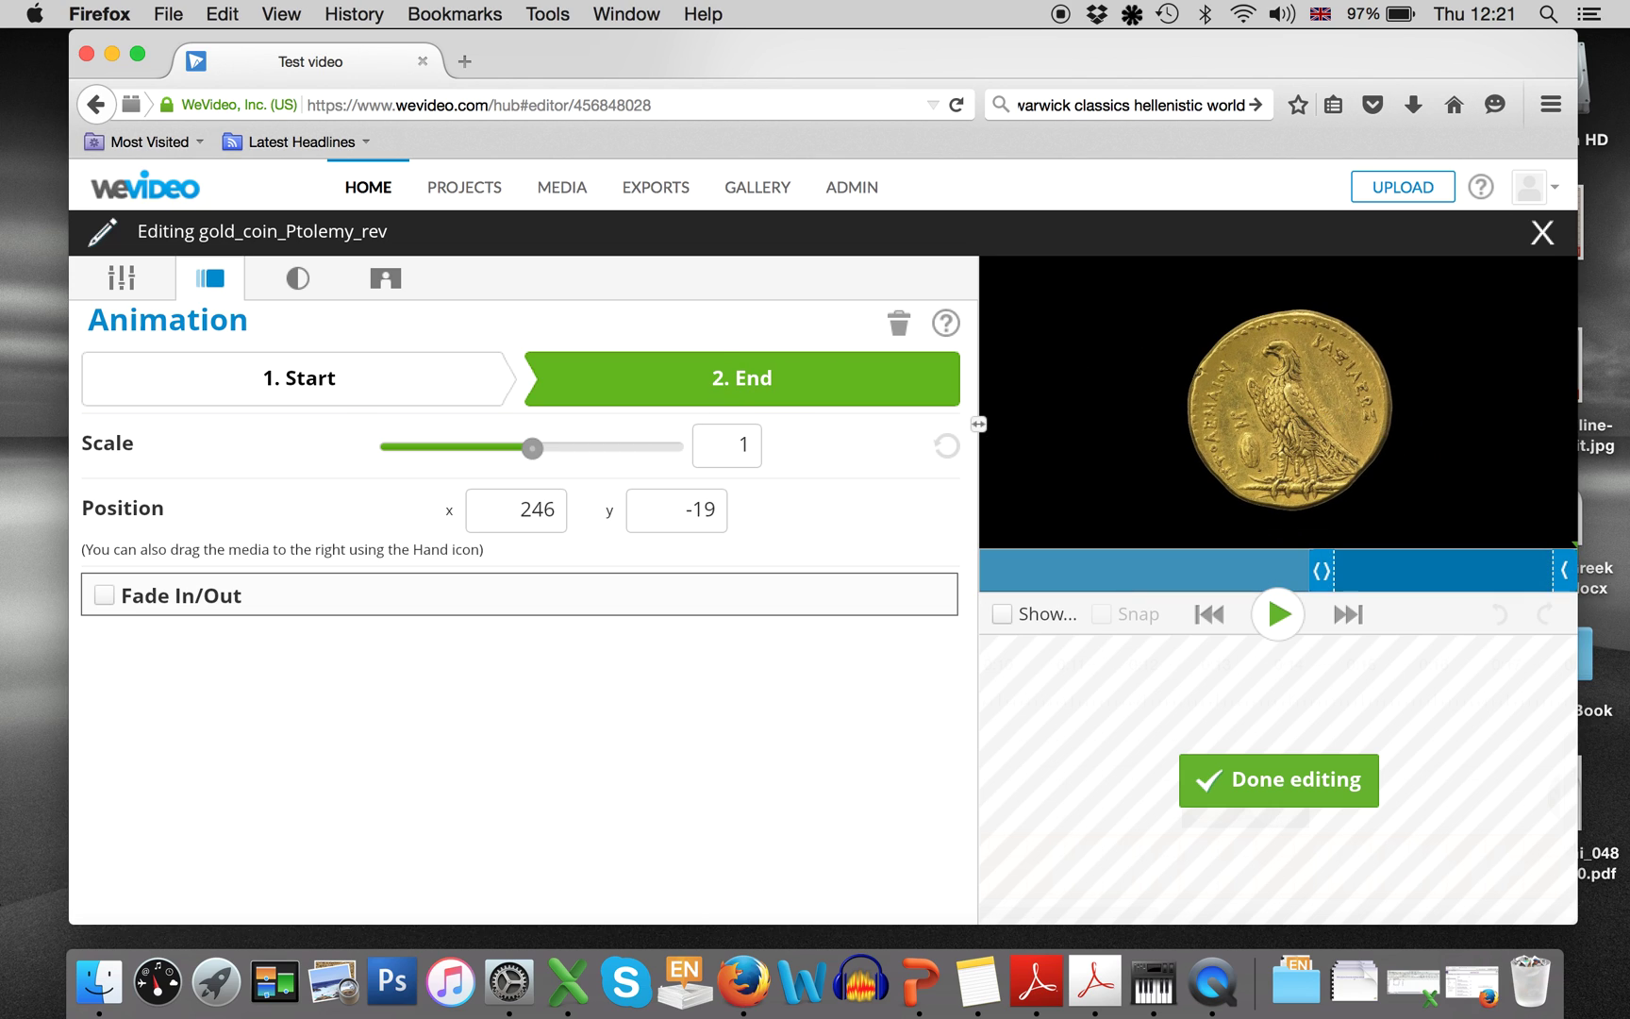
left_click_drag(1335, 417, 1347, 422)
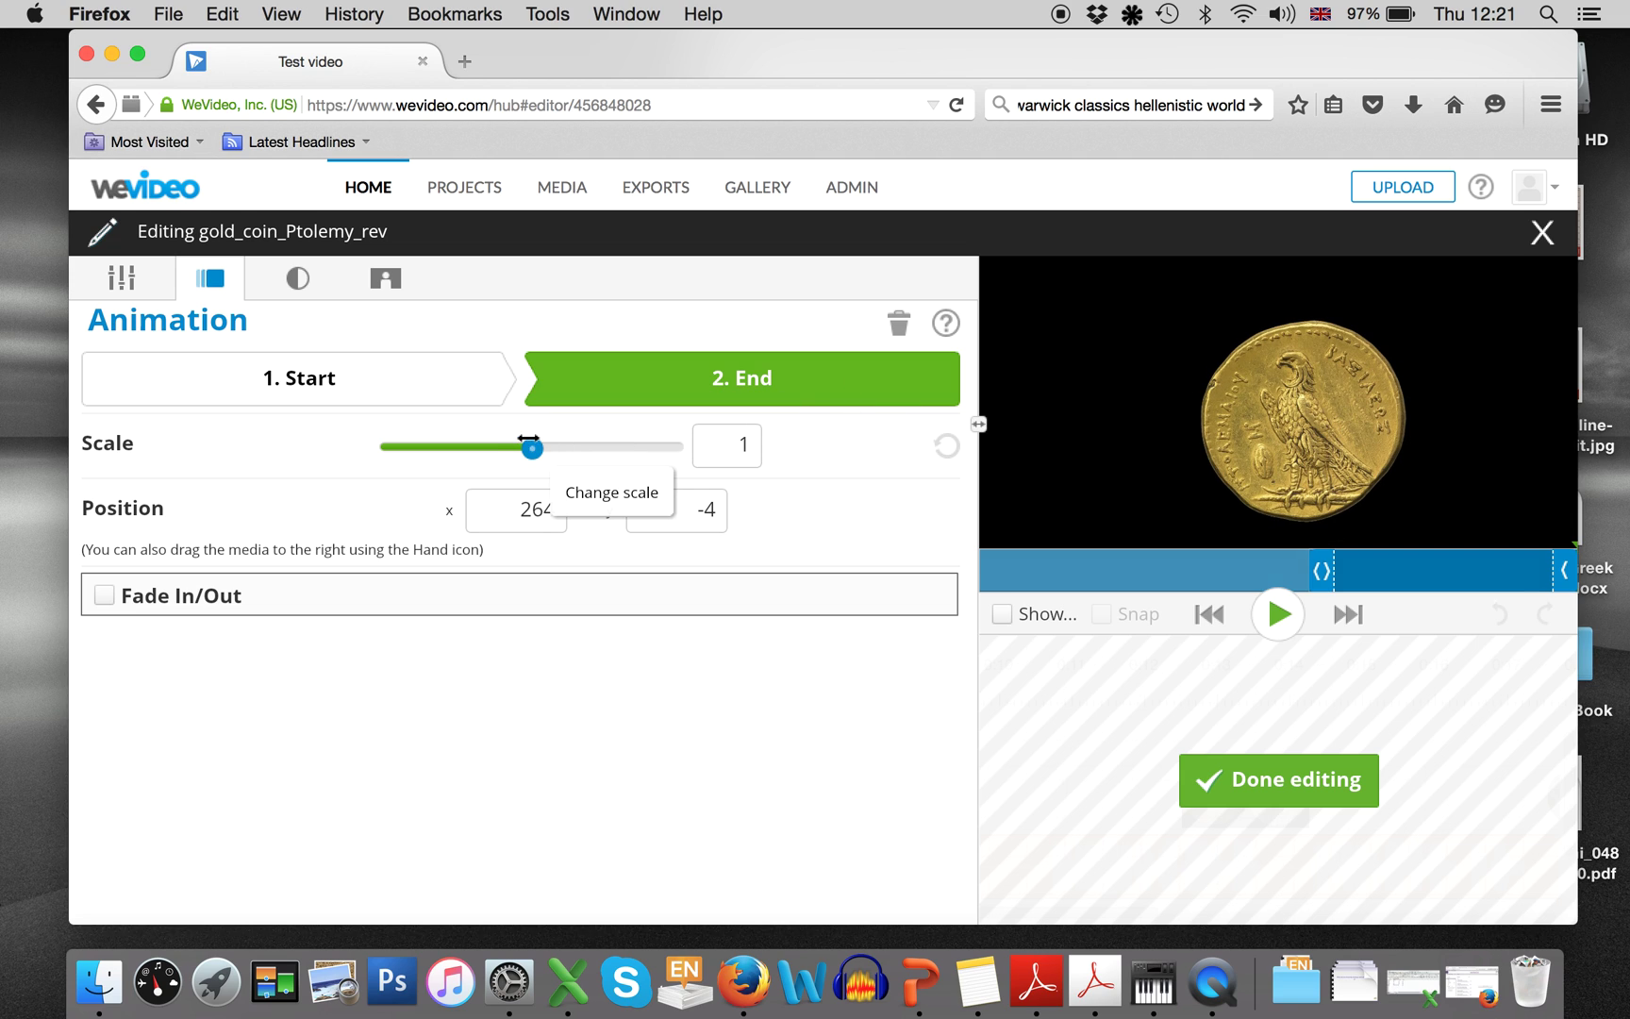
left_click_drag(529, 448, 563, 449)
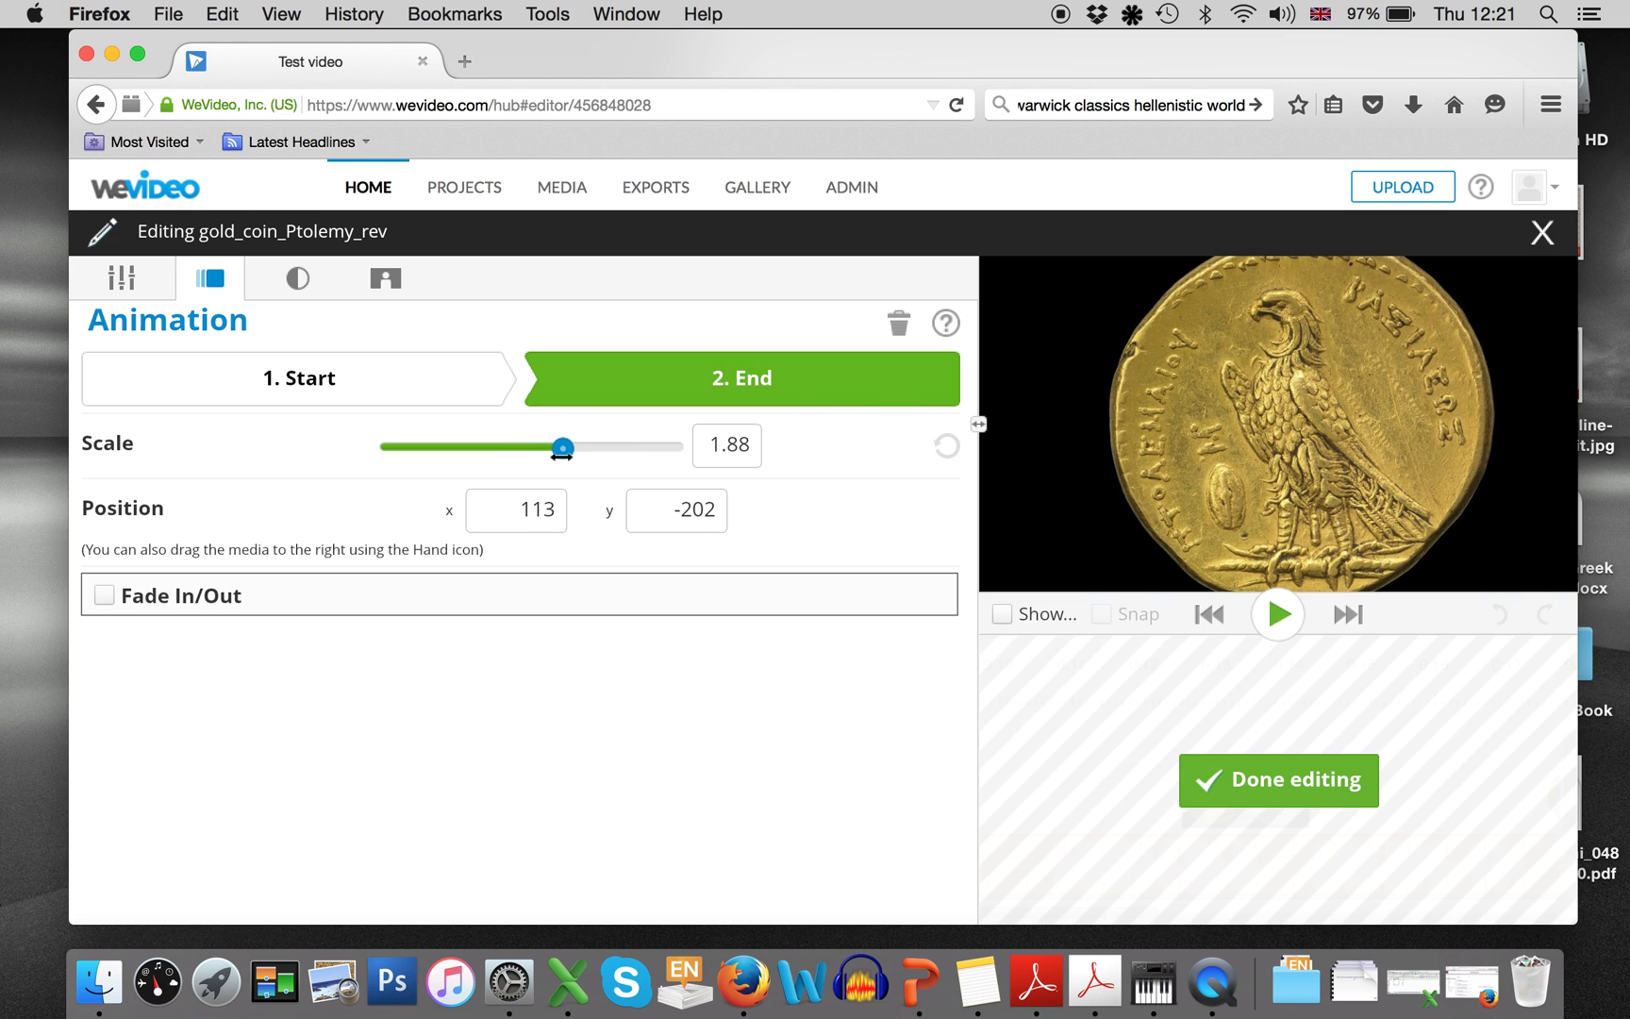
left_click(1280, 617)
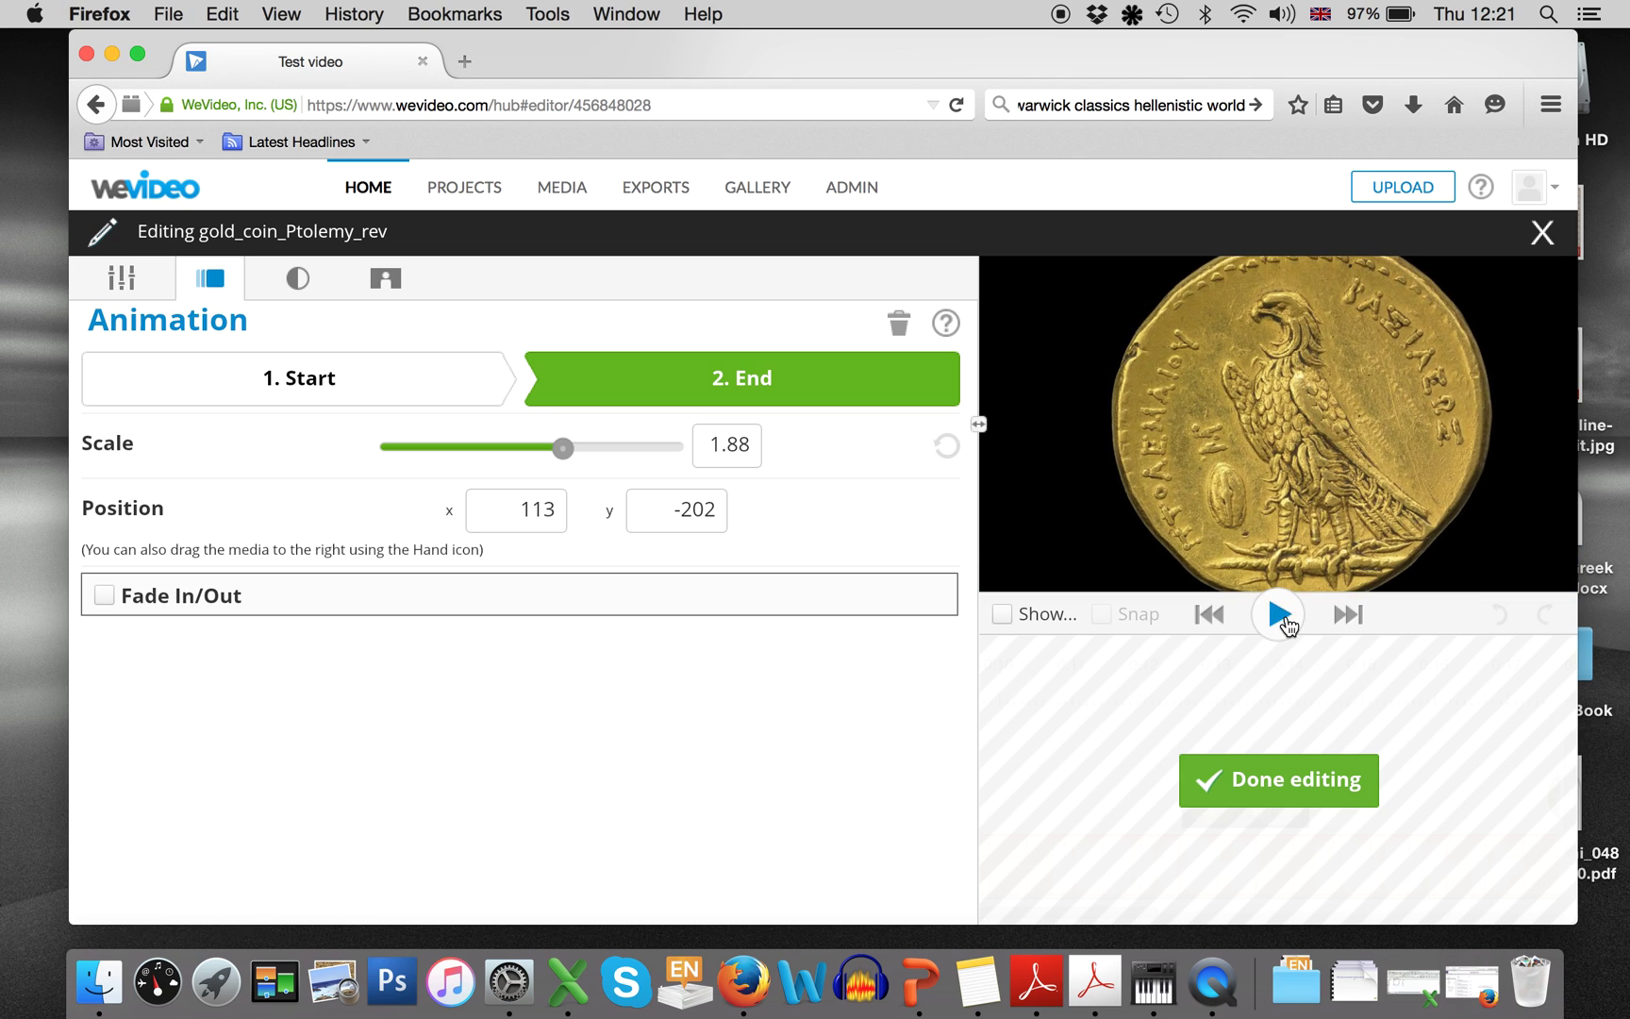
mouse_move(1237, 517)
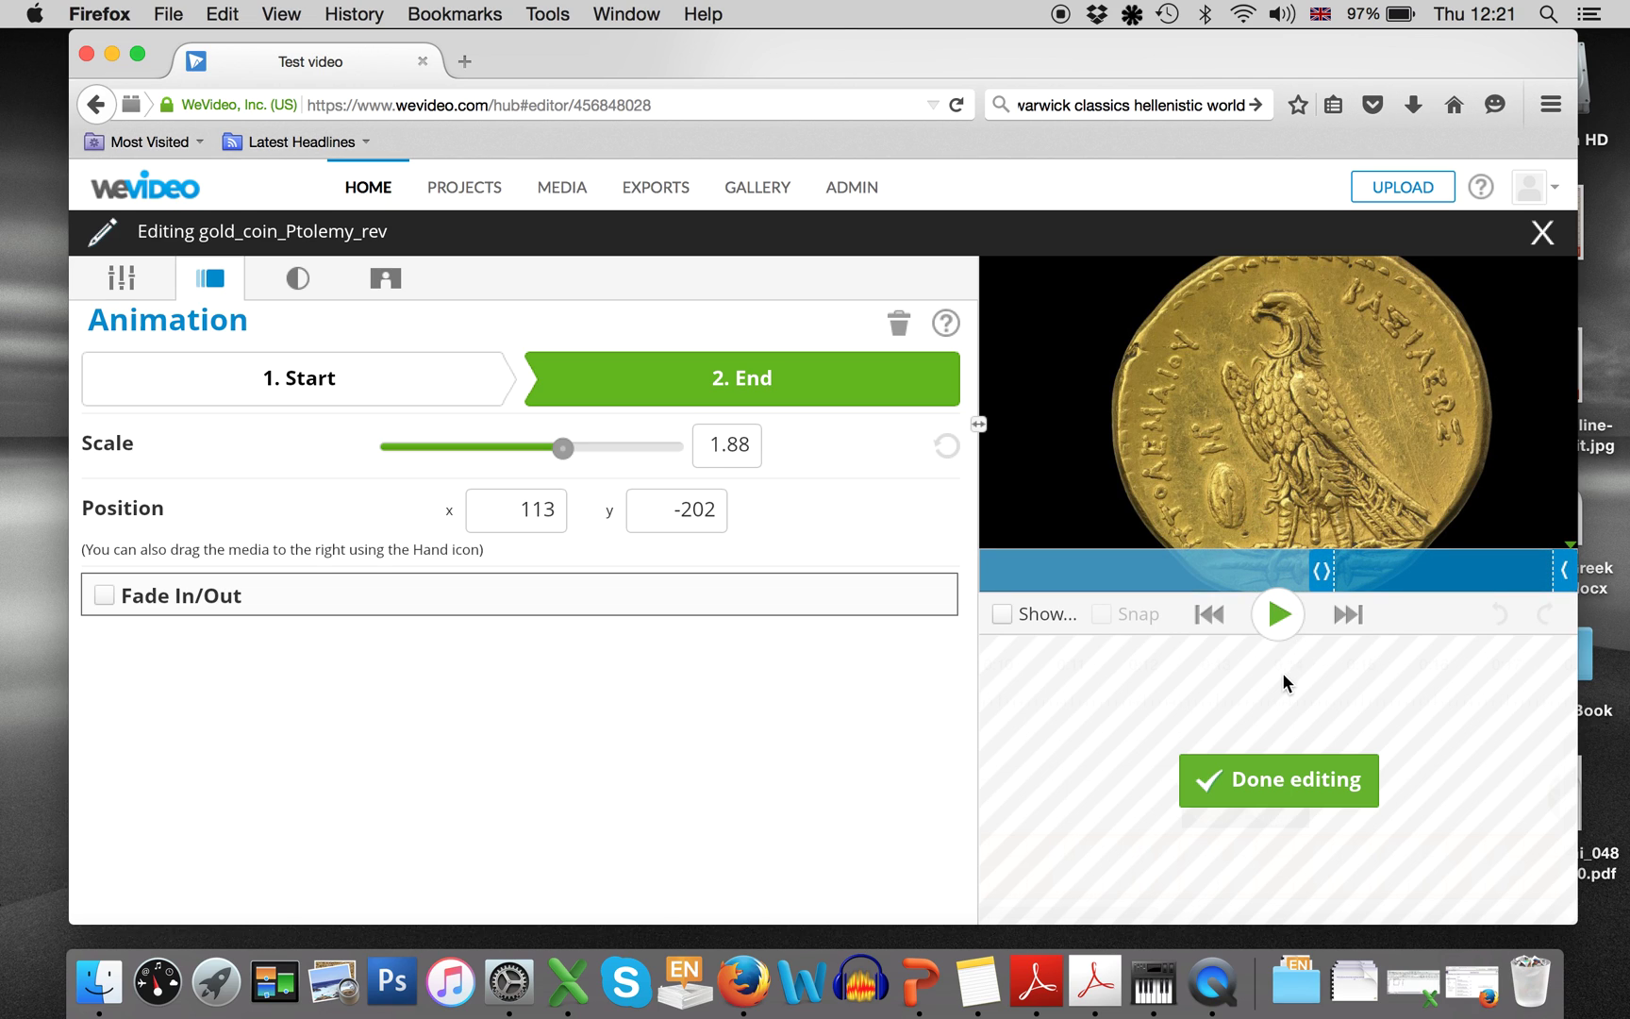
- Check the coin's Color Keying and Color tabs, then return to Transform with its animation notice
left_click(397, 287)
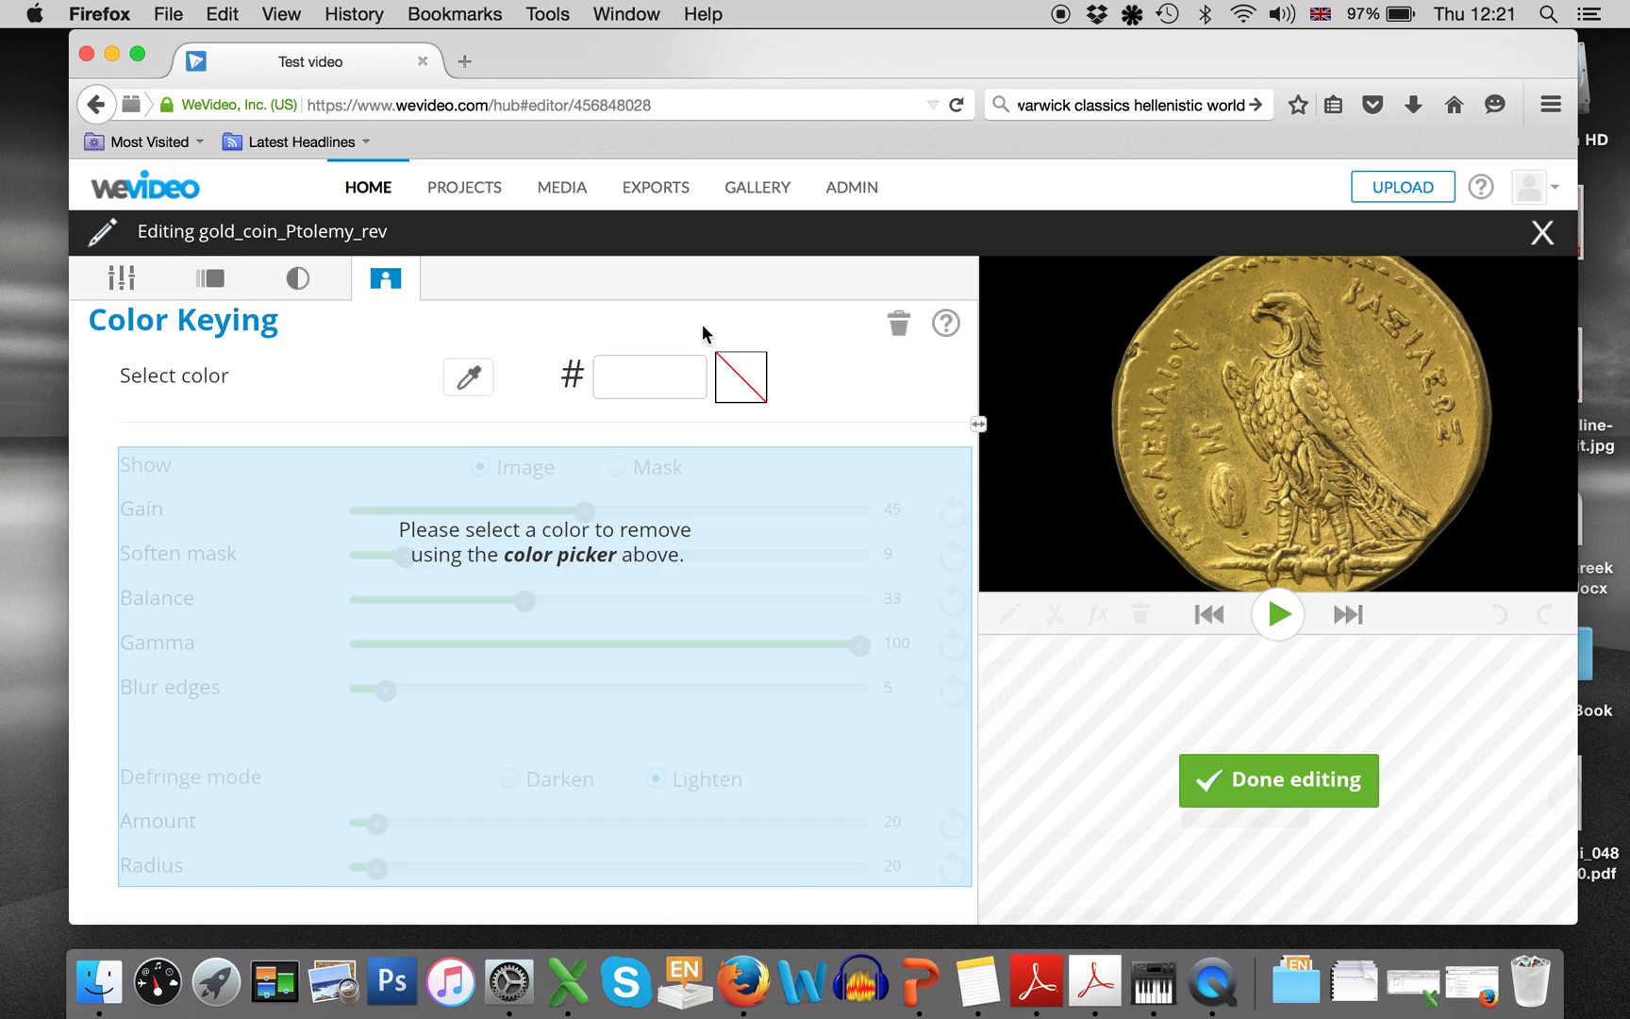
left_click(300, 277)
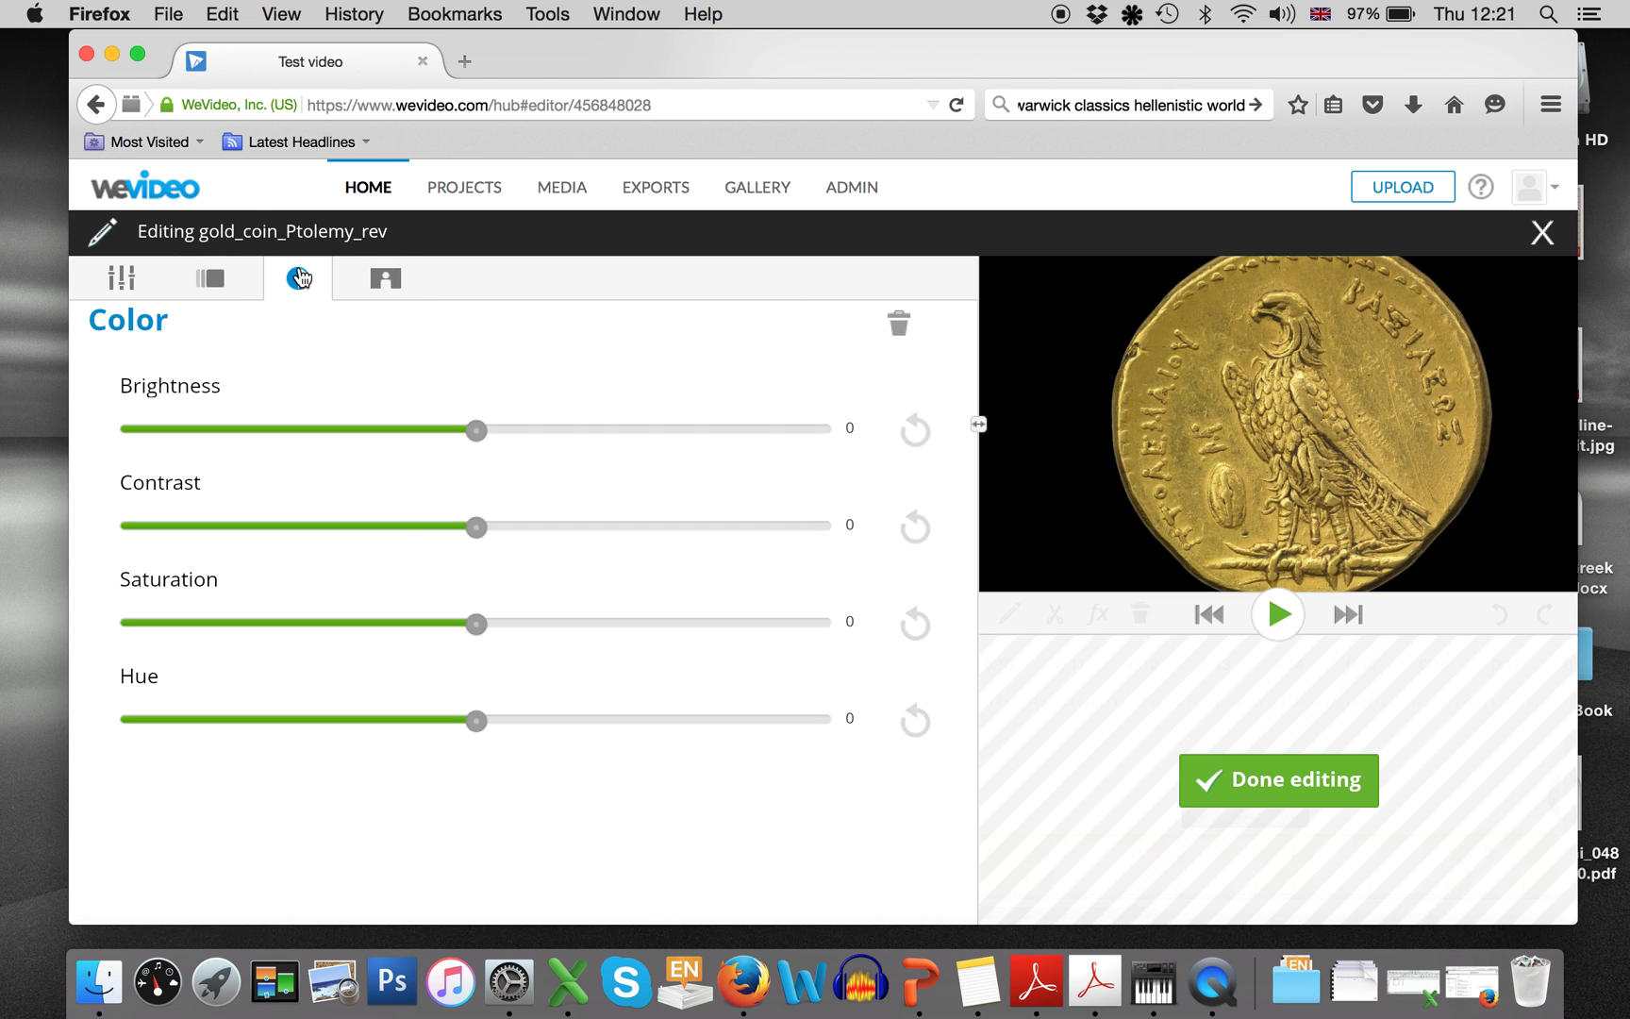
left_click(121, 285)
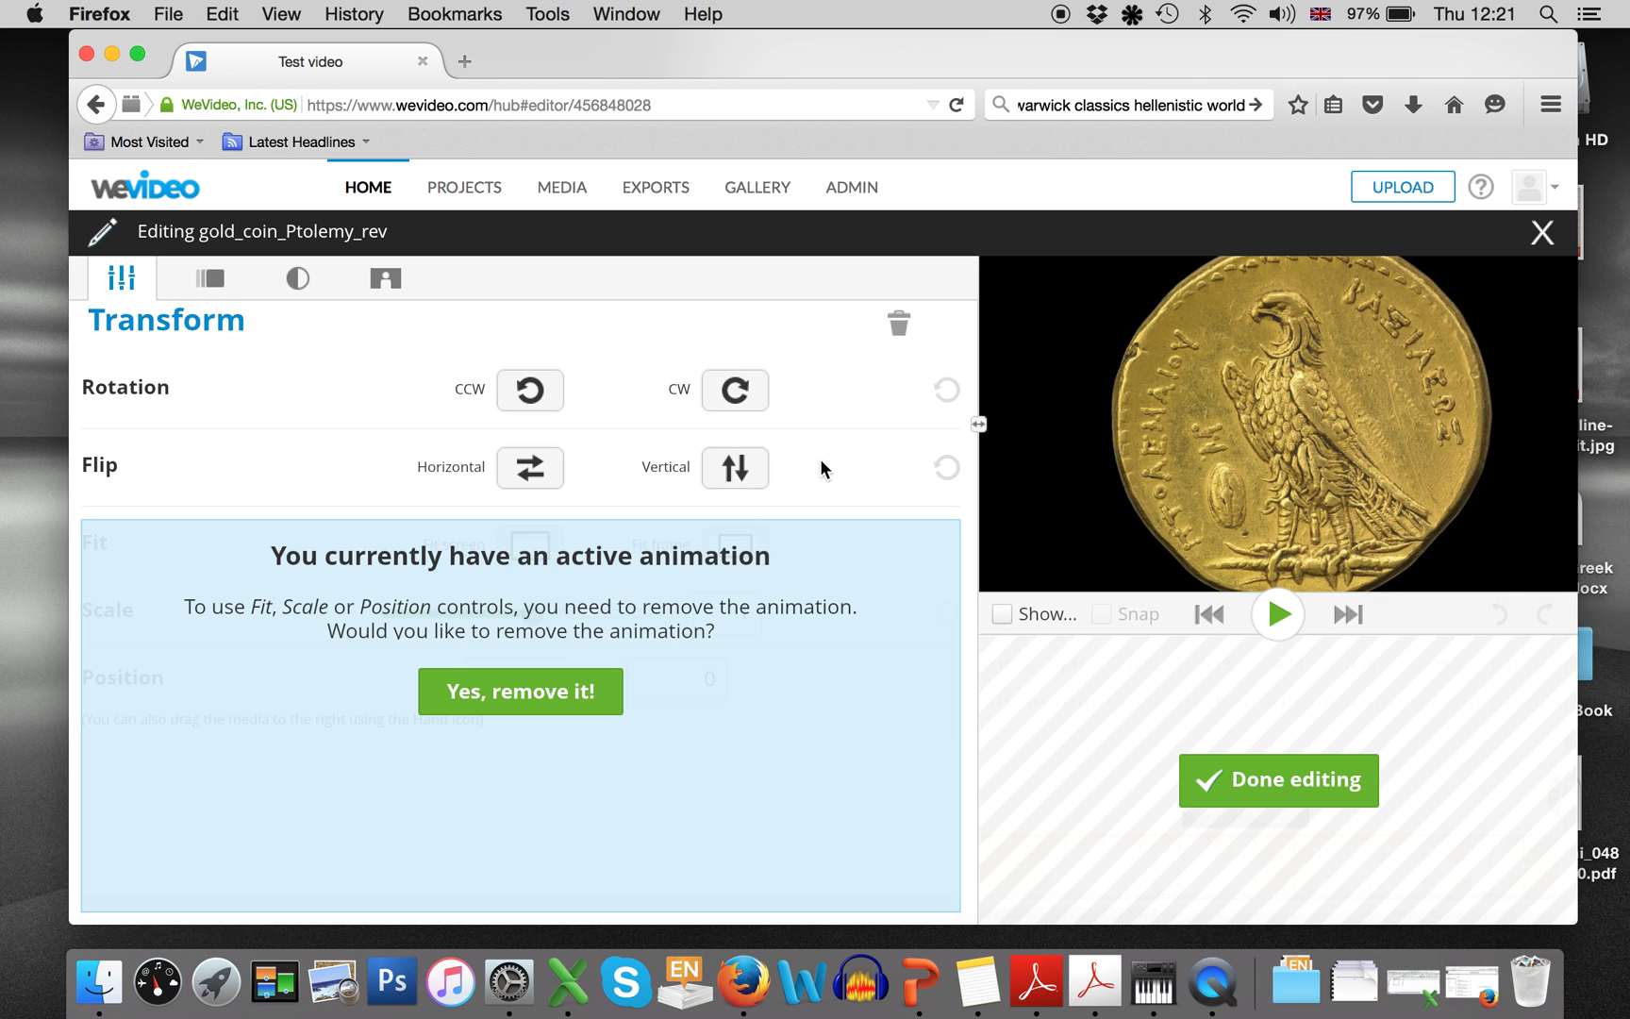
mouse_move(1500, 404)
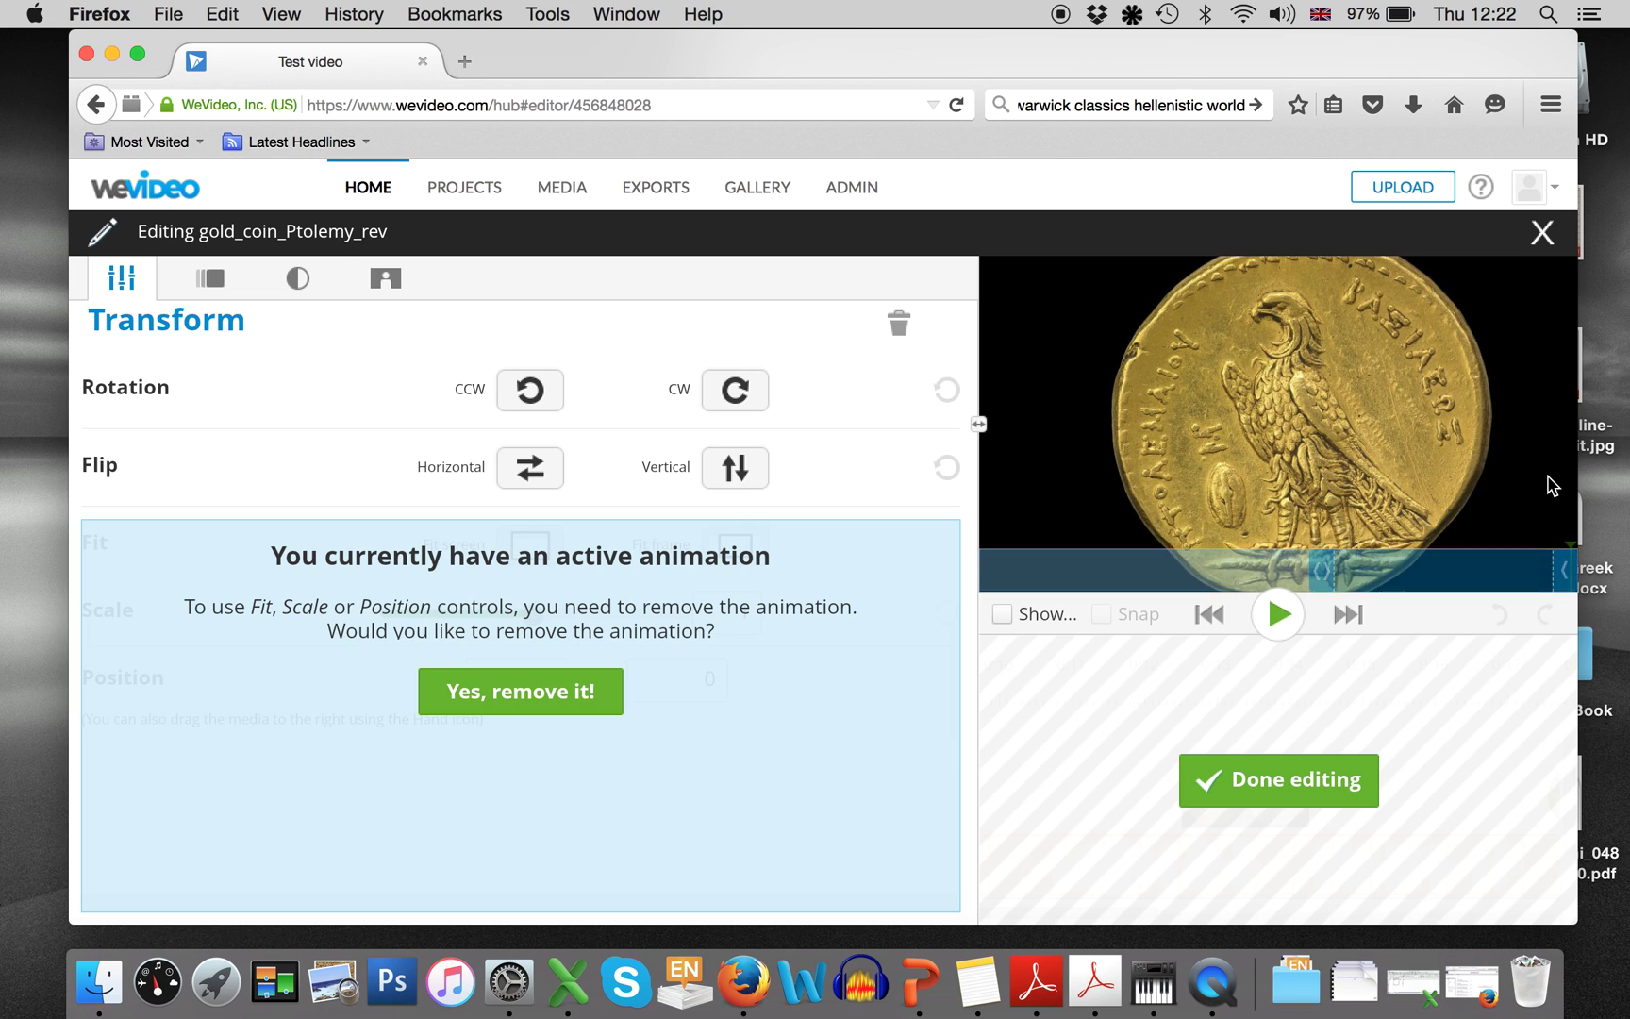
- Close the coin editor, rewind to the start, and play through the first coin clip
left_click(1283, 769)
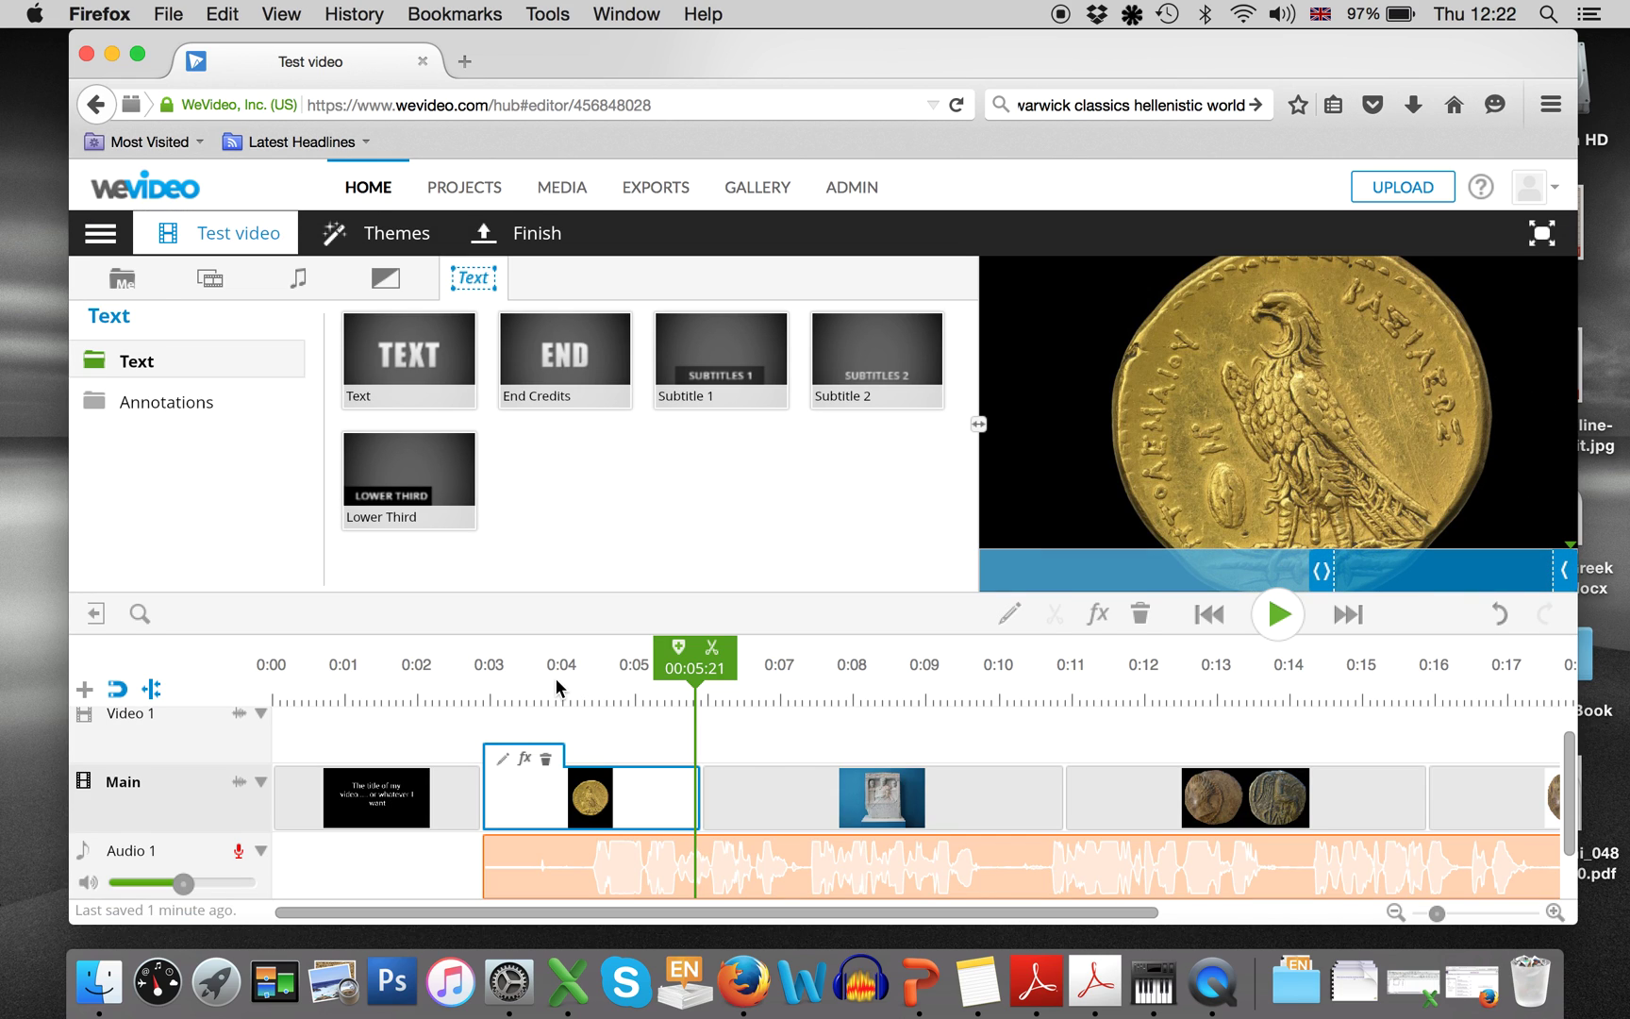
key("Home")
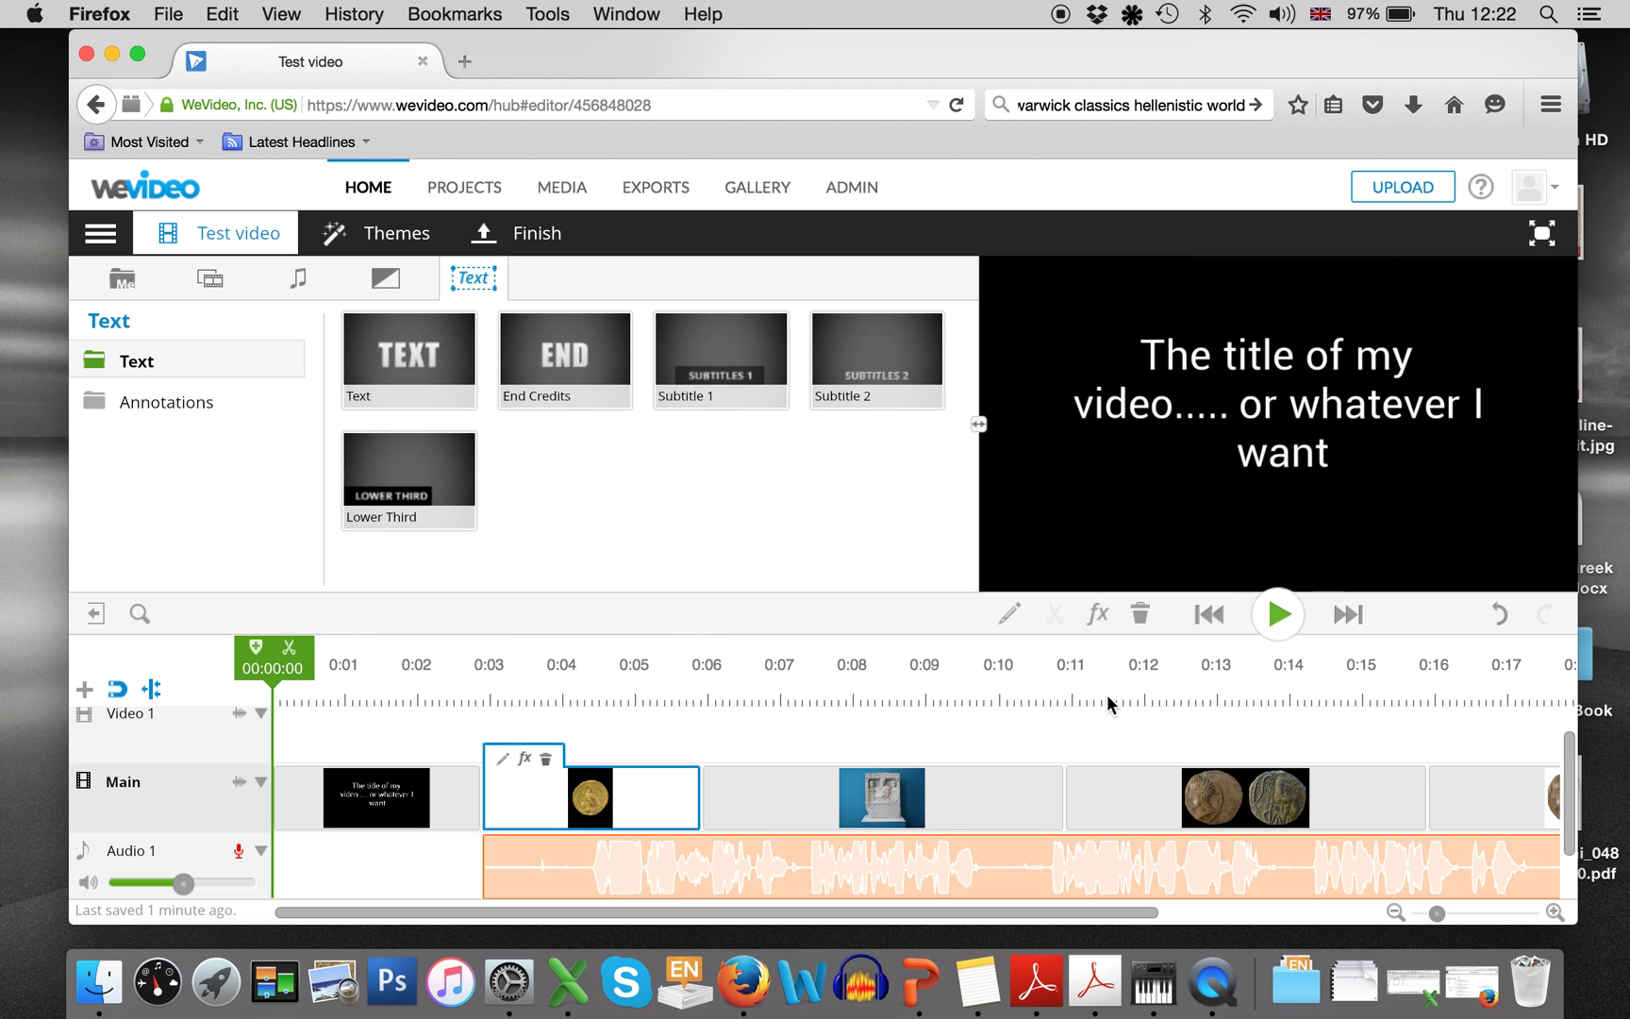
left_click(1279, 618)
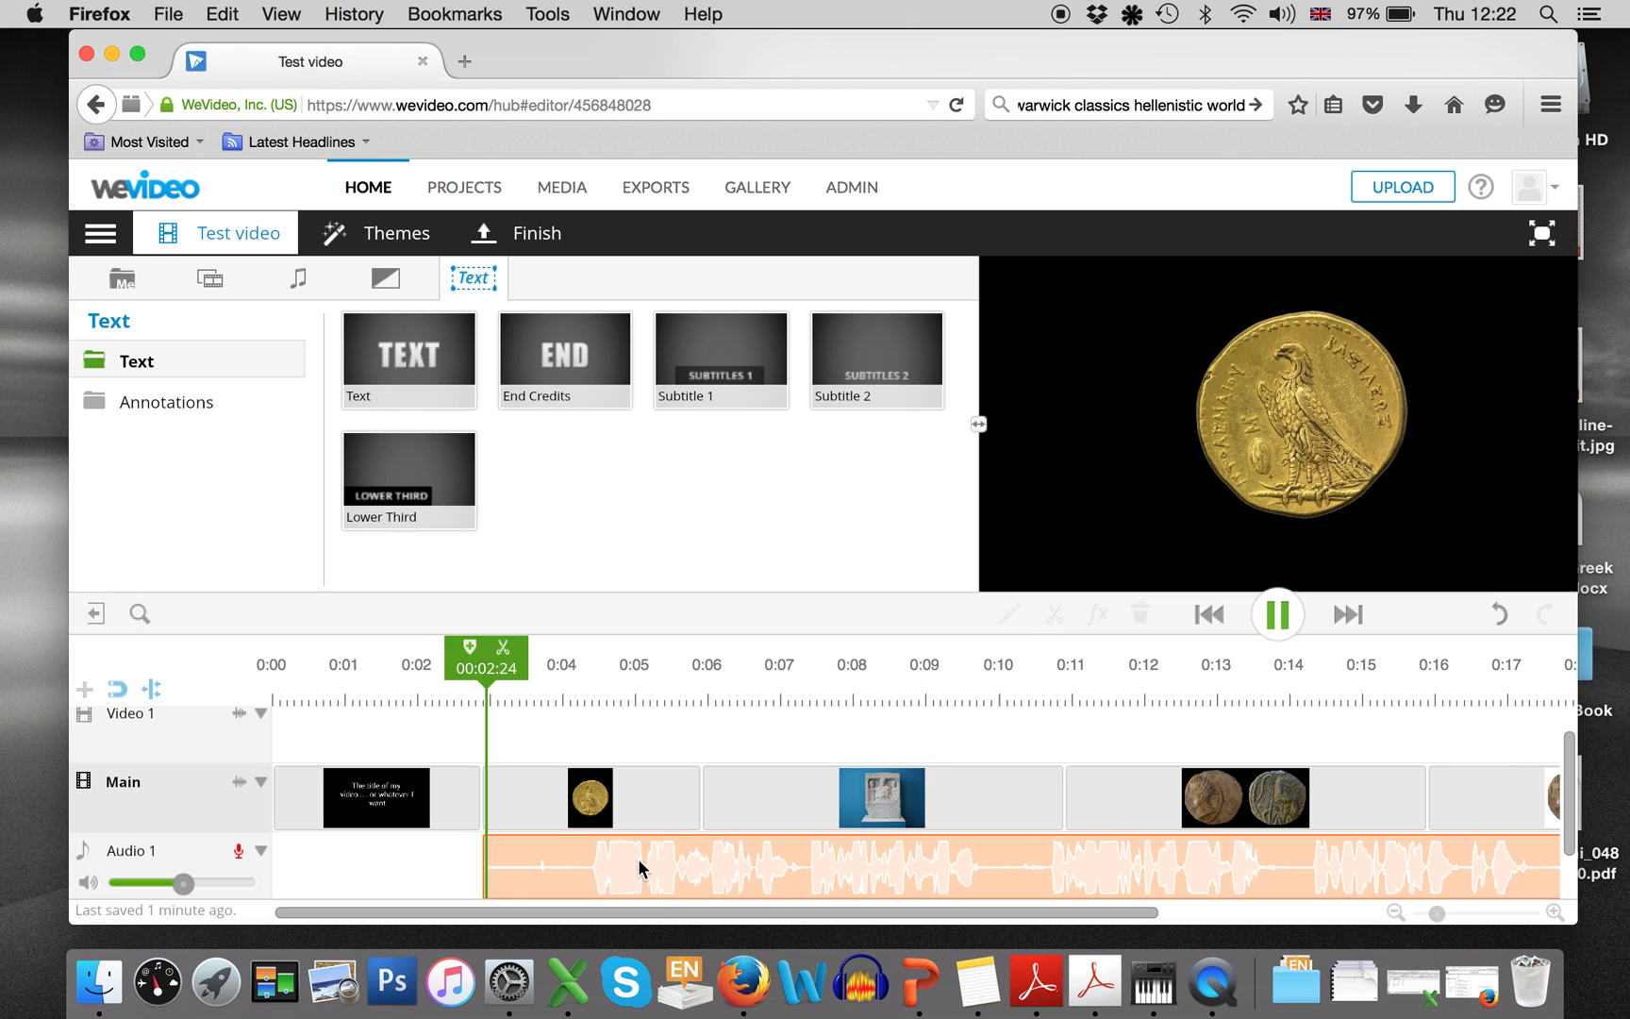
left_click(1280, 618)
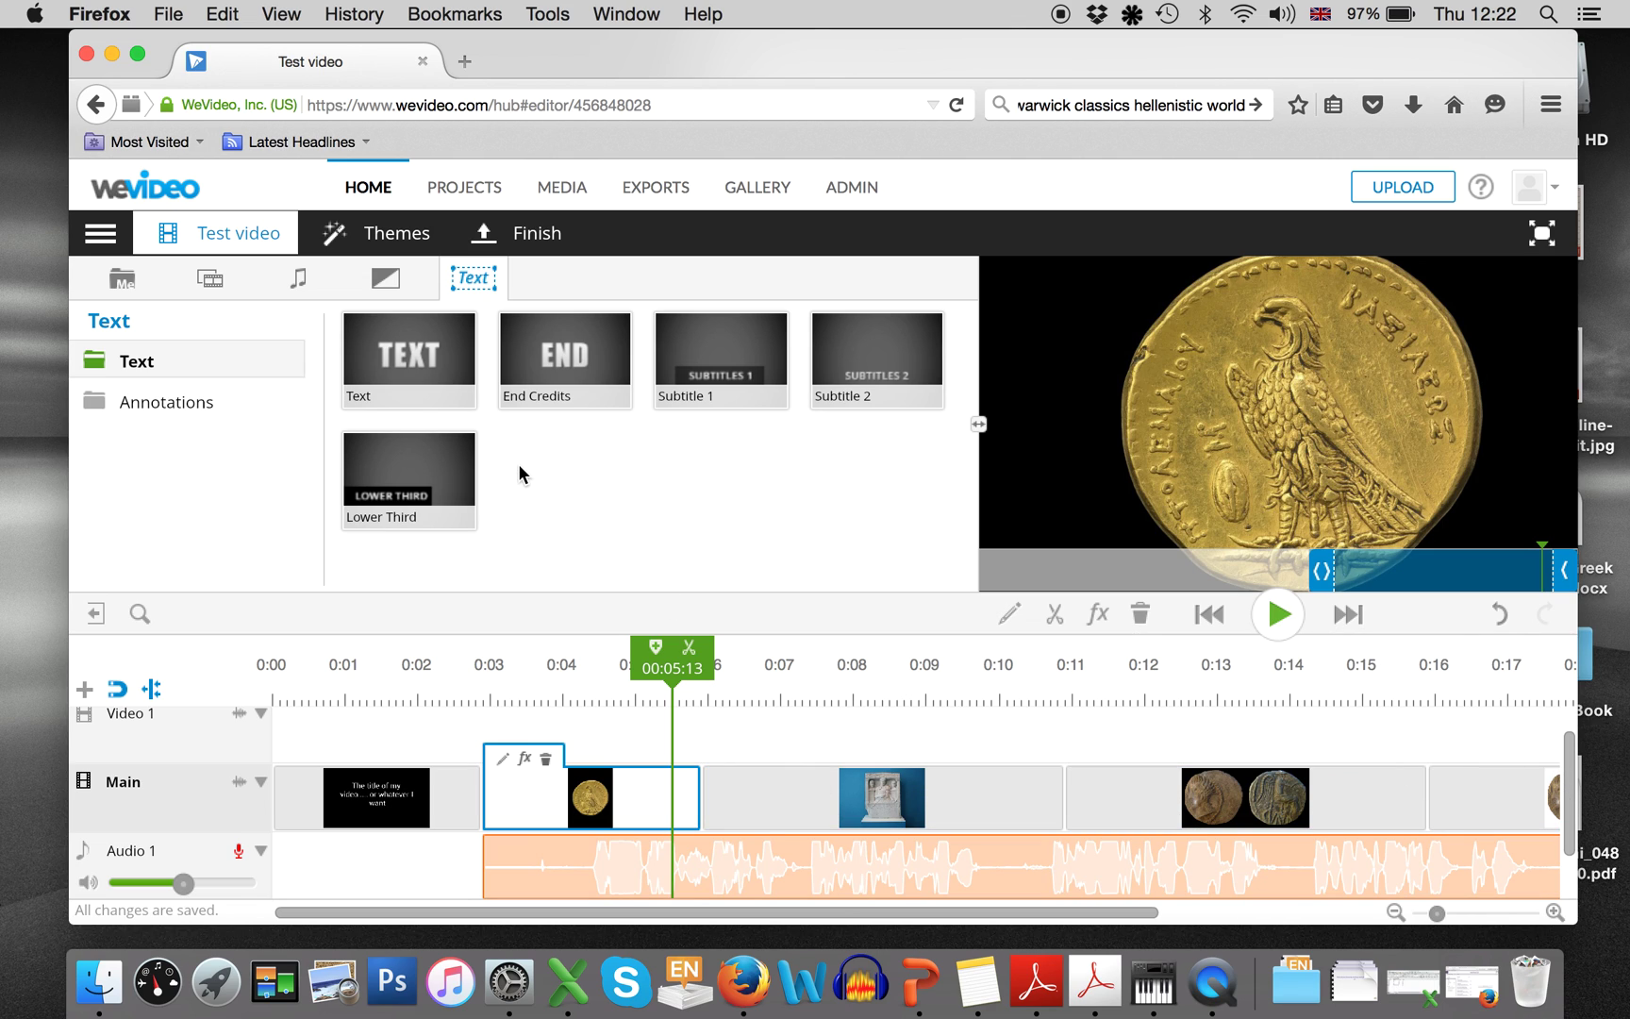
mouse_move(684, 373)
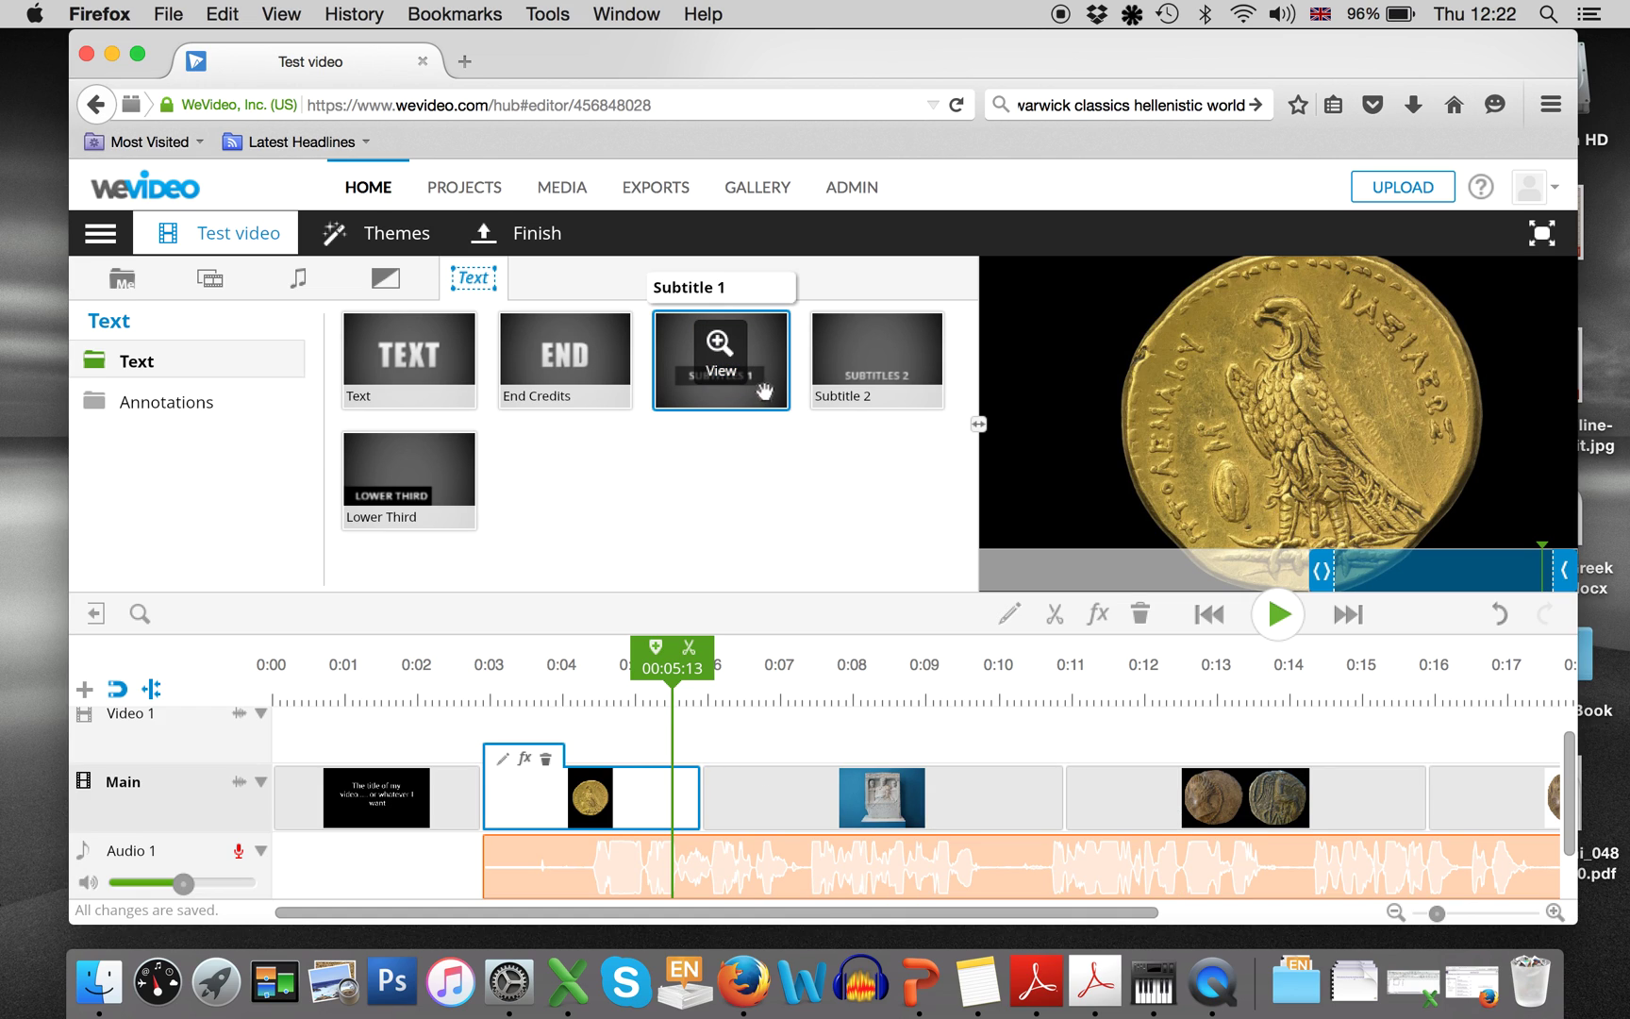
- Add a Subtitle 2 clip over the first coin, trim it to match, and set text 'Here is a coin'
left_click_drag(909, 379, 539, 772)
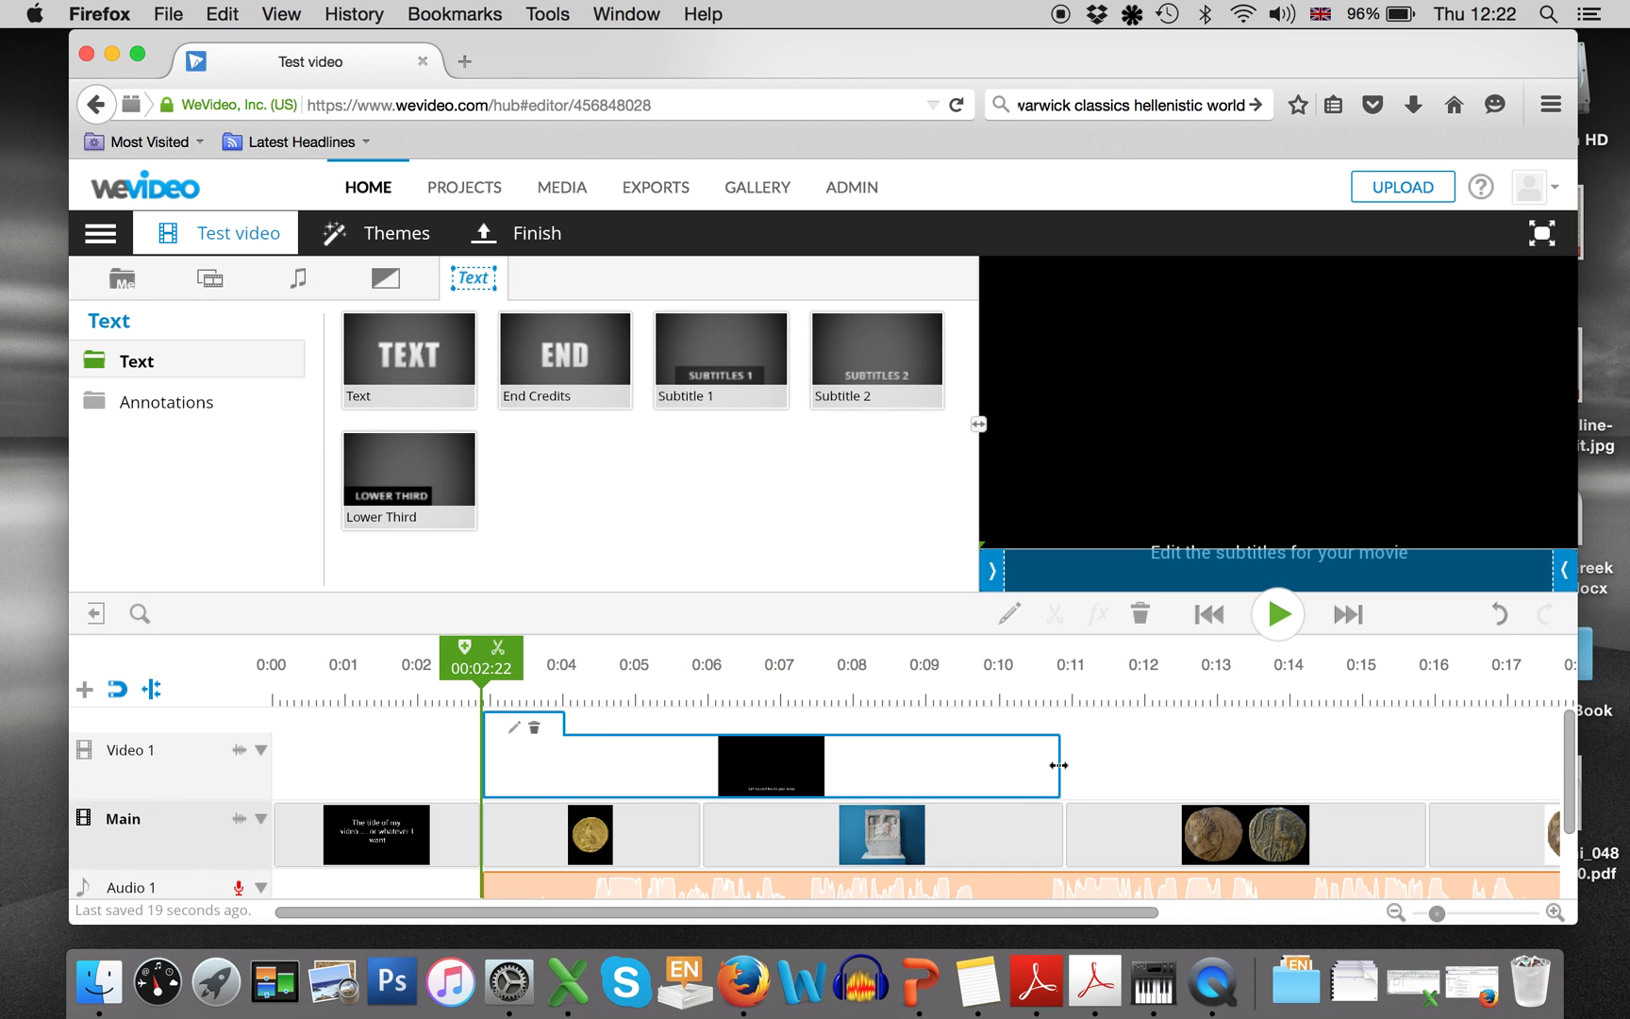
left_click_drag(1059, 766, 702, 779)
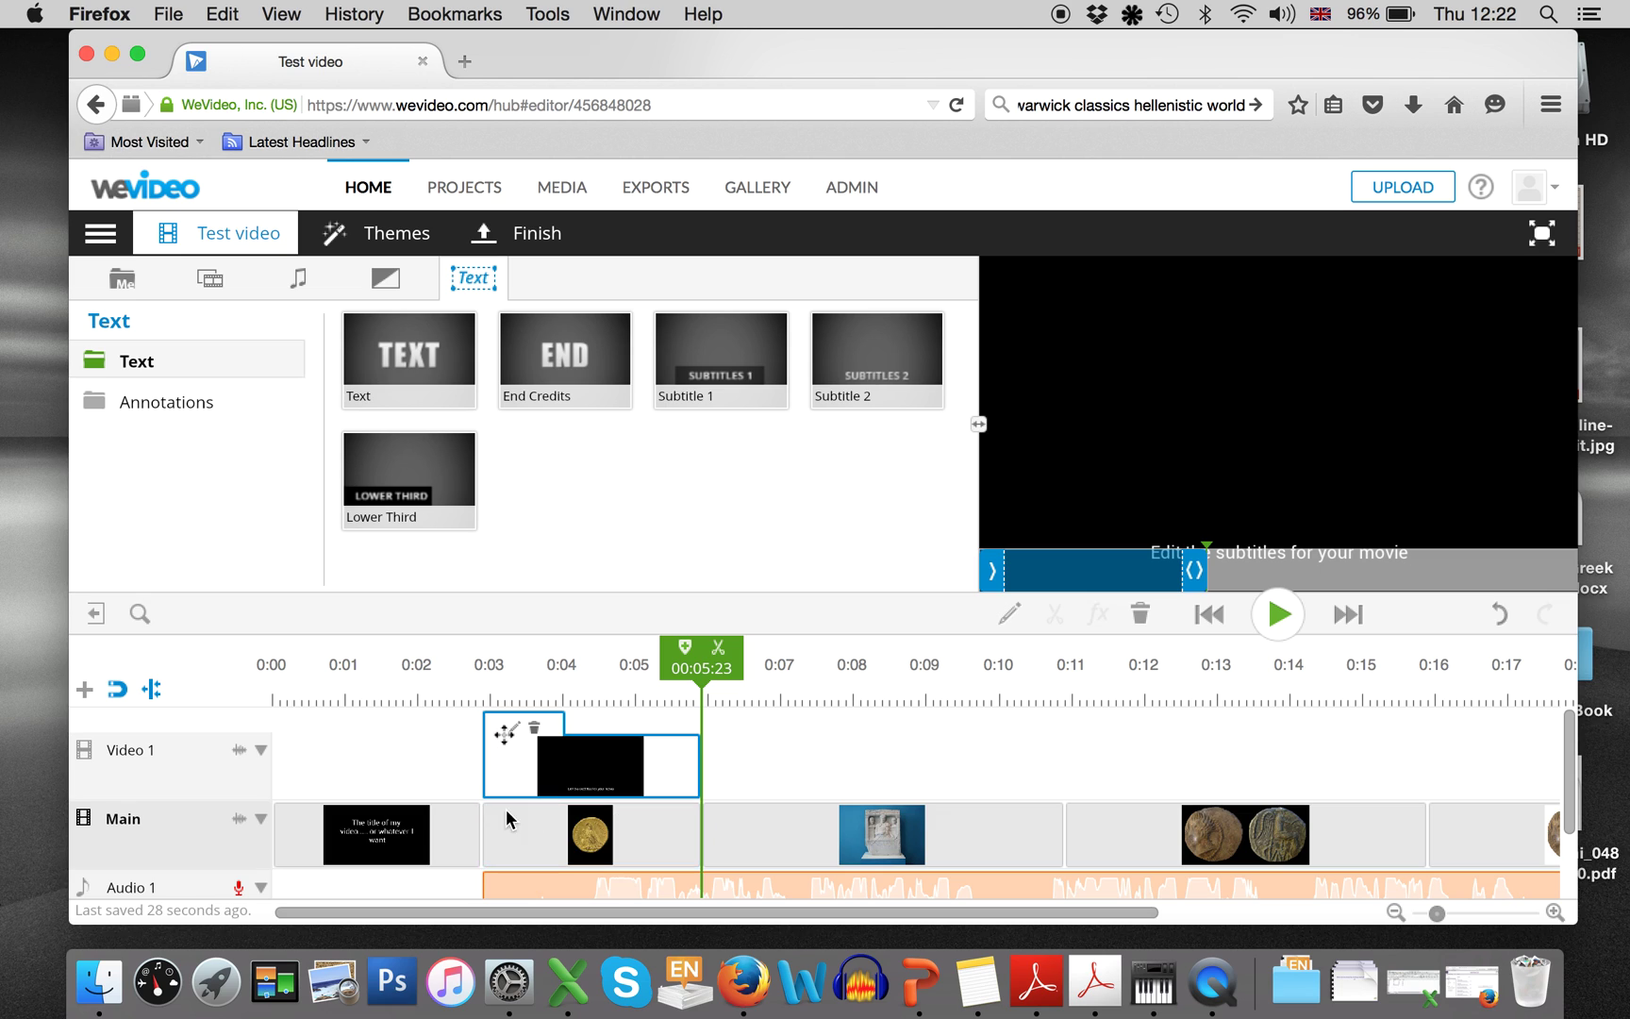
left_click(515, 728)
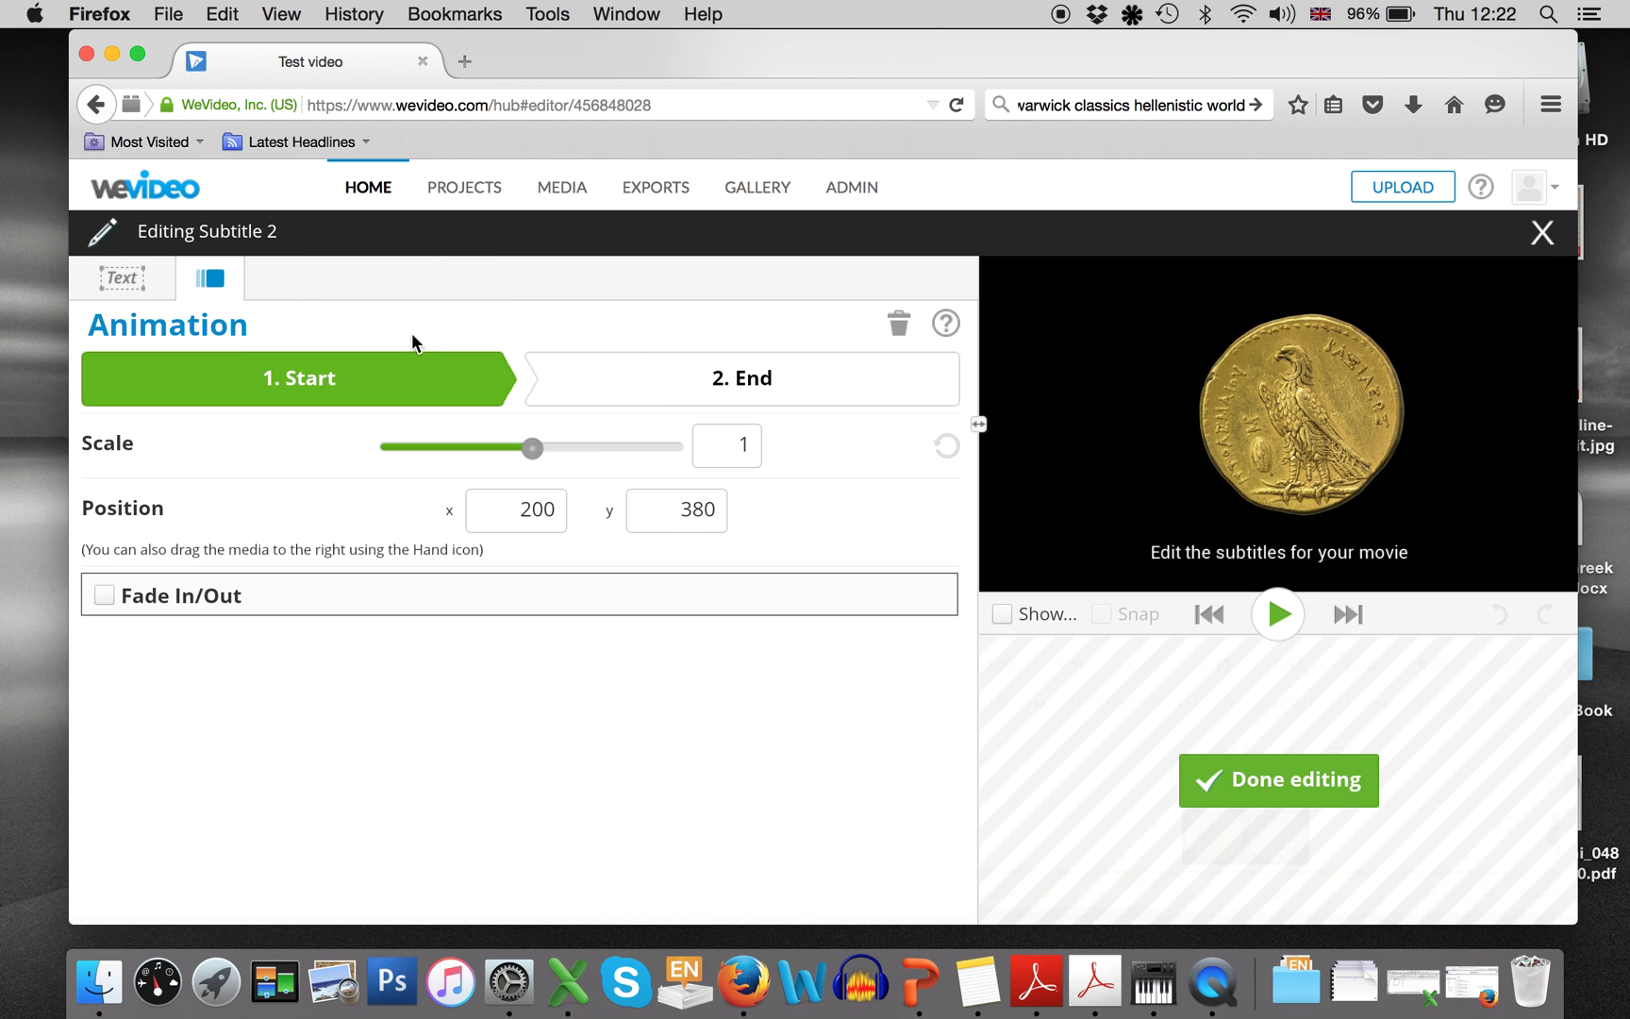
left_click(128, 290)
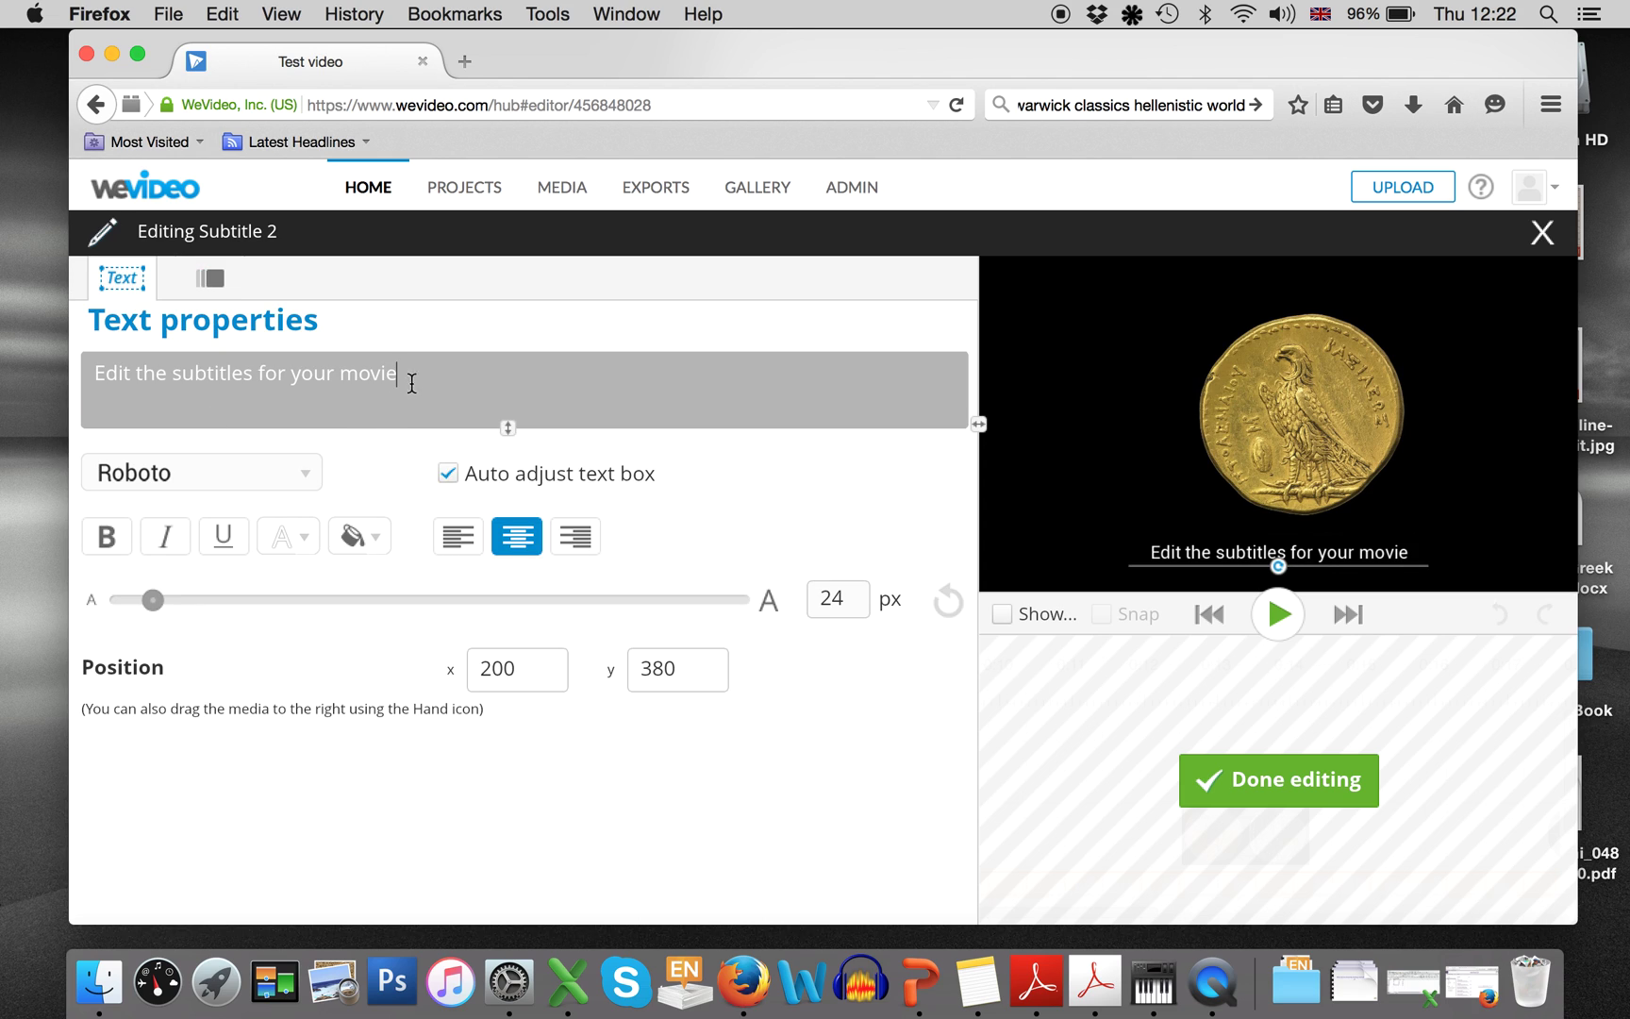
key("super+a")
type("Here")
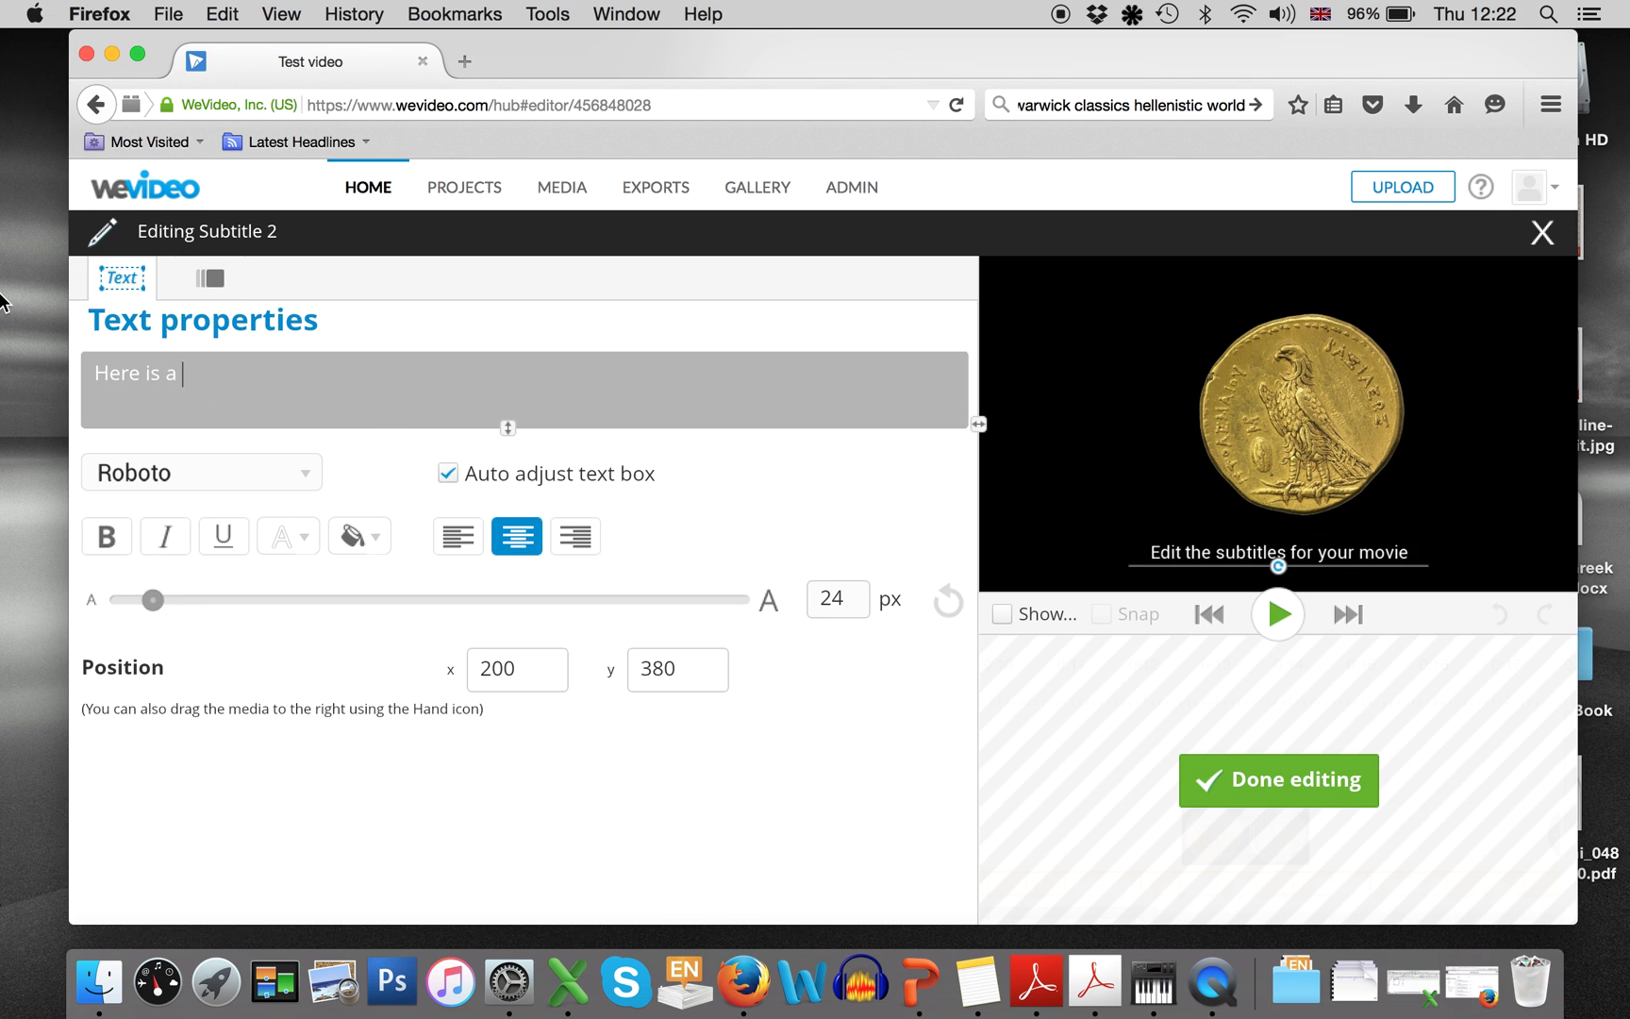
left_click(546, 503)
left_click(1256, 778)
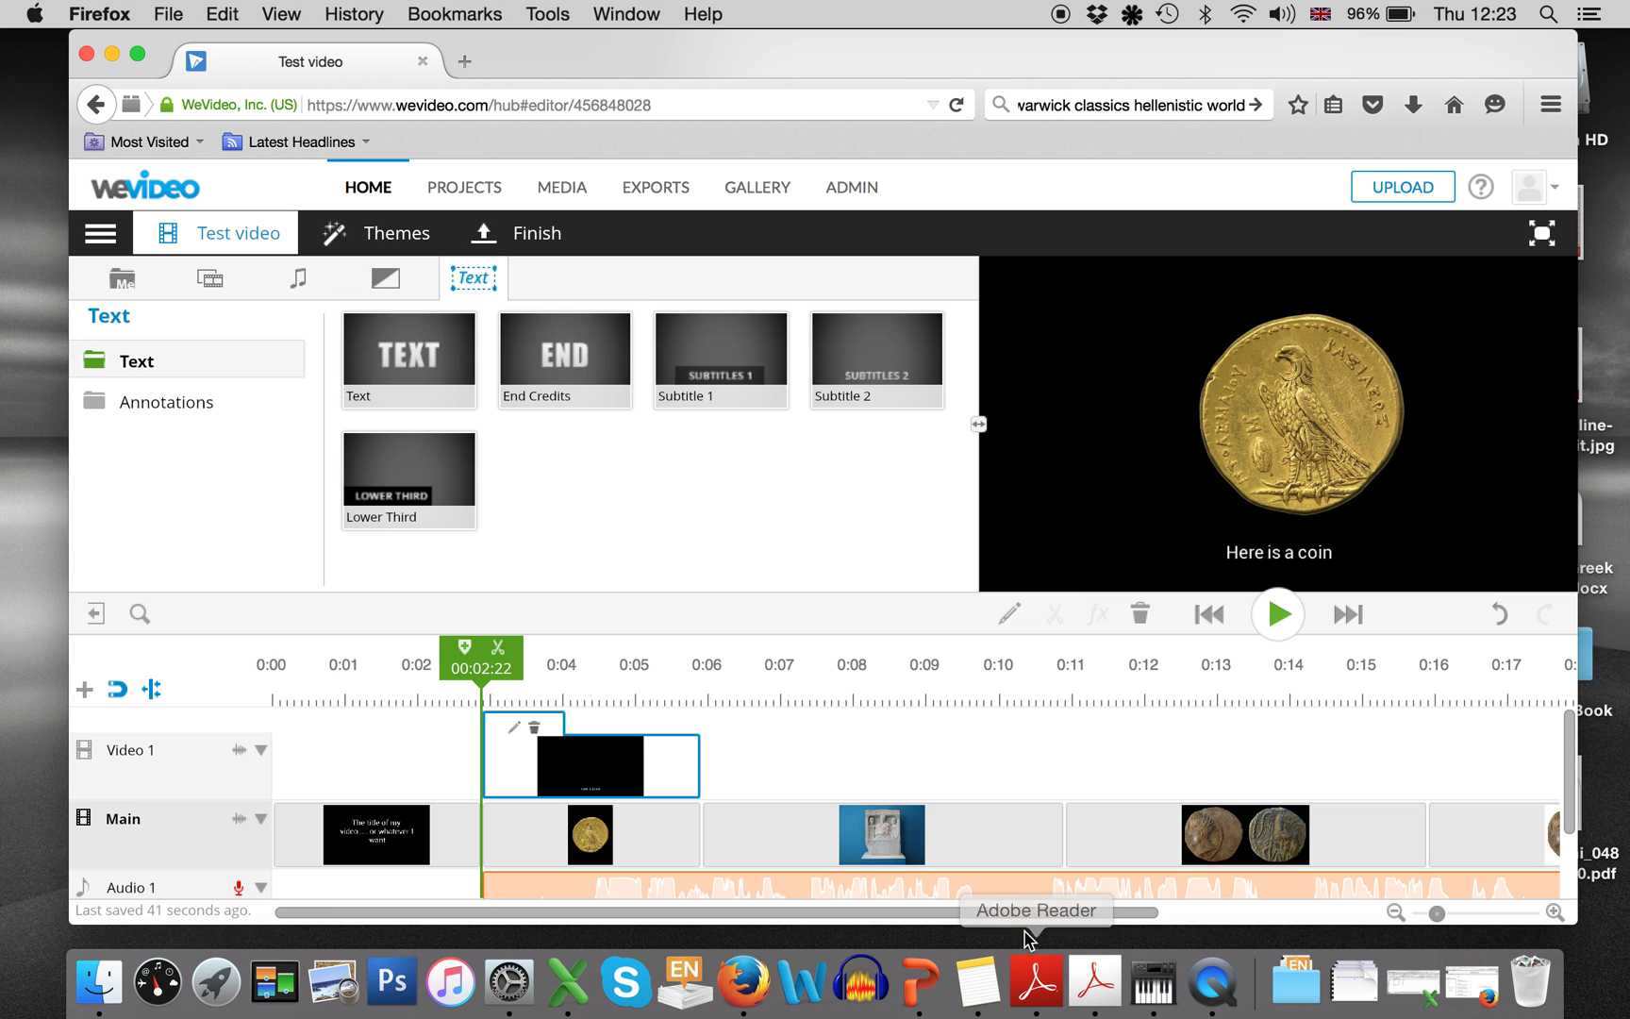
- Append End Credits after the last coin clip and enter the director's initials under Directed by
left_click_drag(1033, 917, 1430, 924)
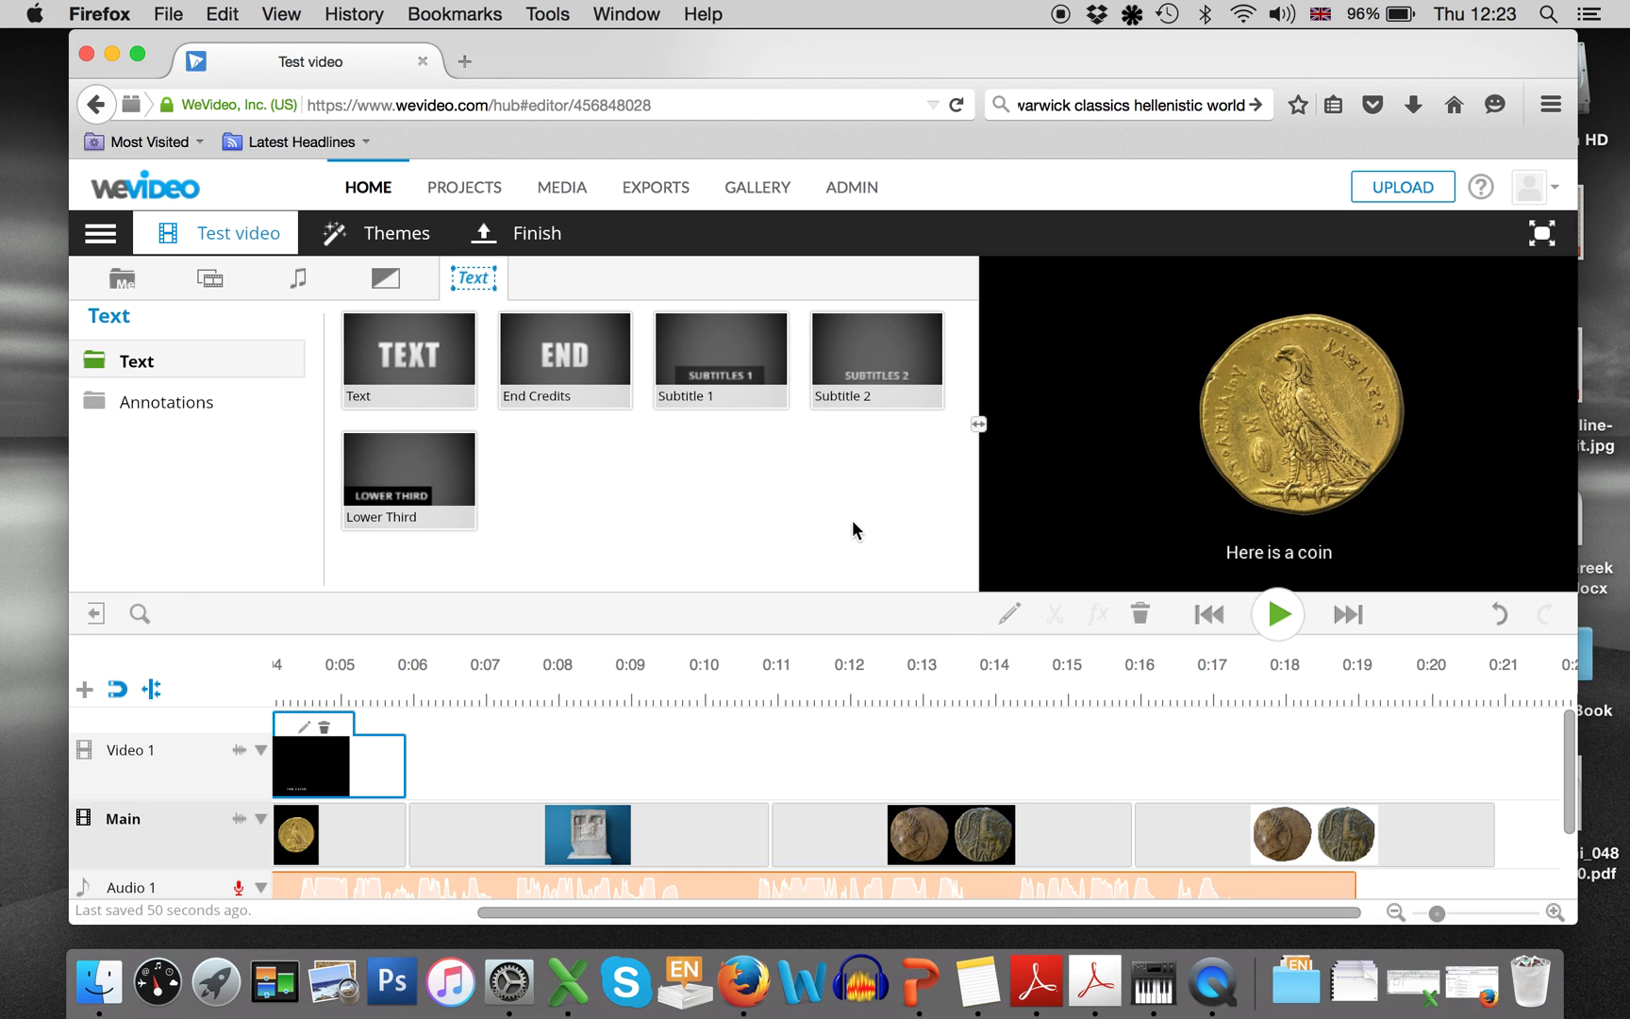
mouse_move(578, 380)
mouse_move(574, 371)
left_mouse_down()
mouse_move(1347, 580)
mouse_move(1321, 807)
mouse_move(1557, 836)
left_mouse_up()
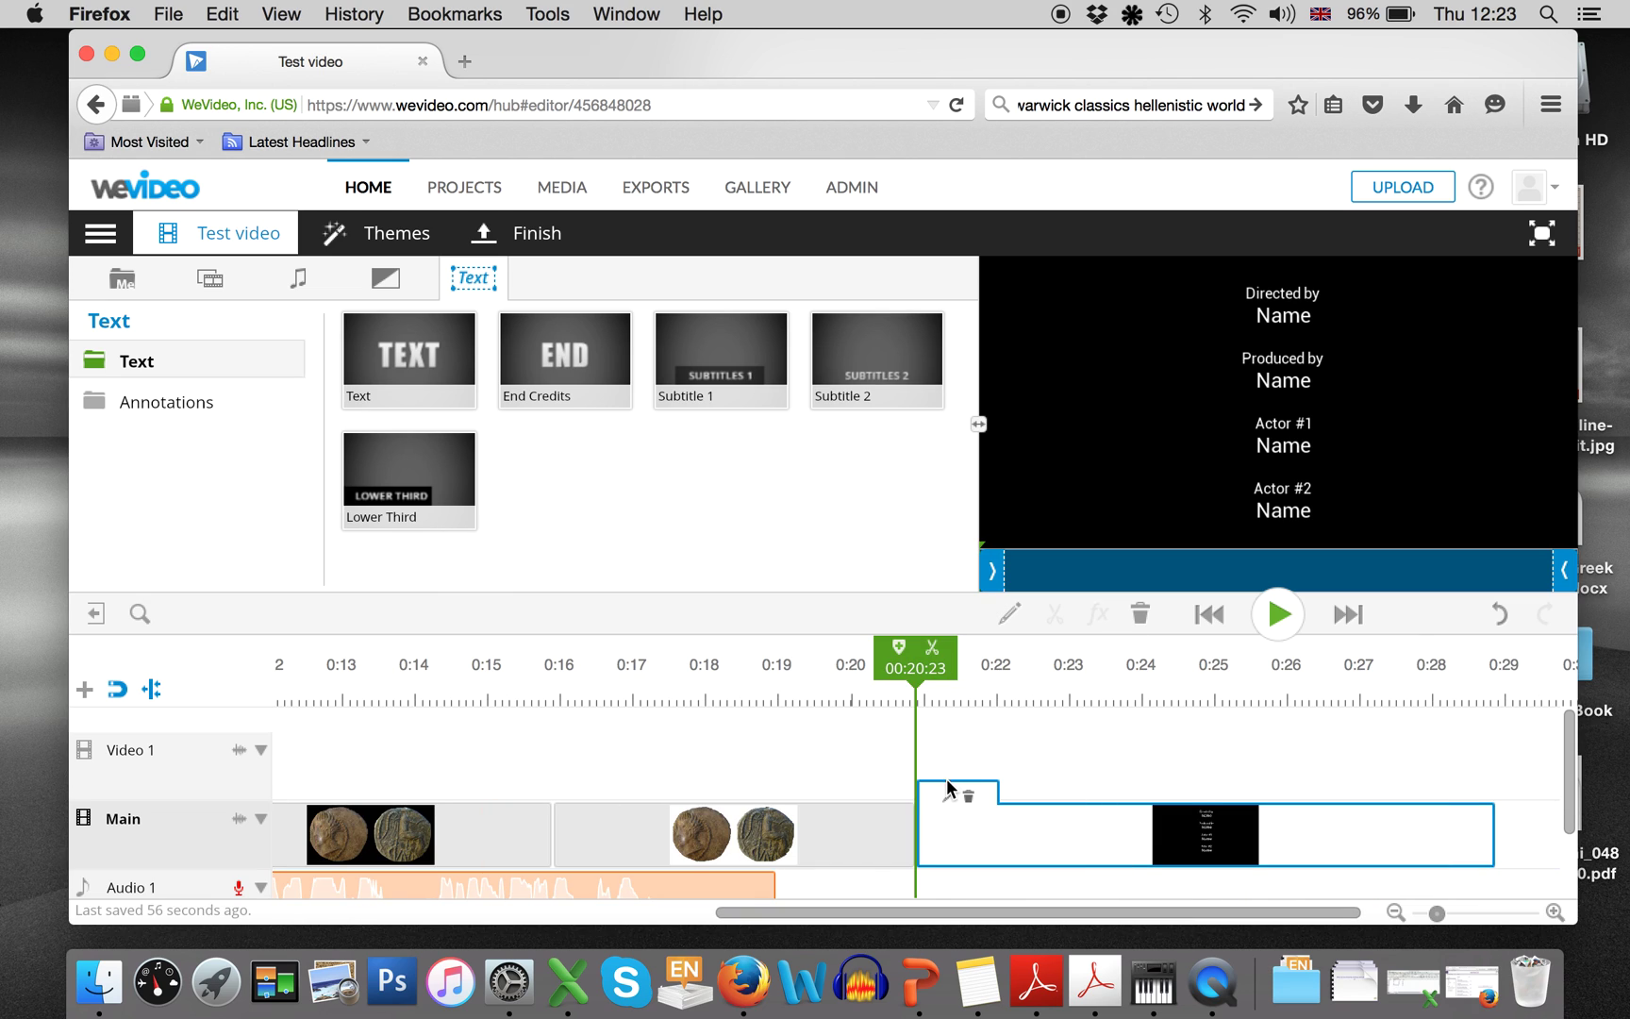
left_click(948, 798)
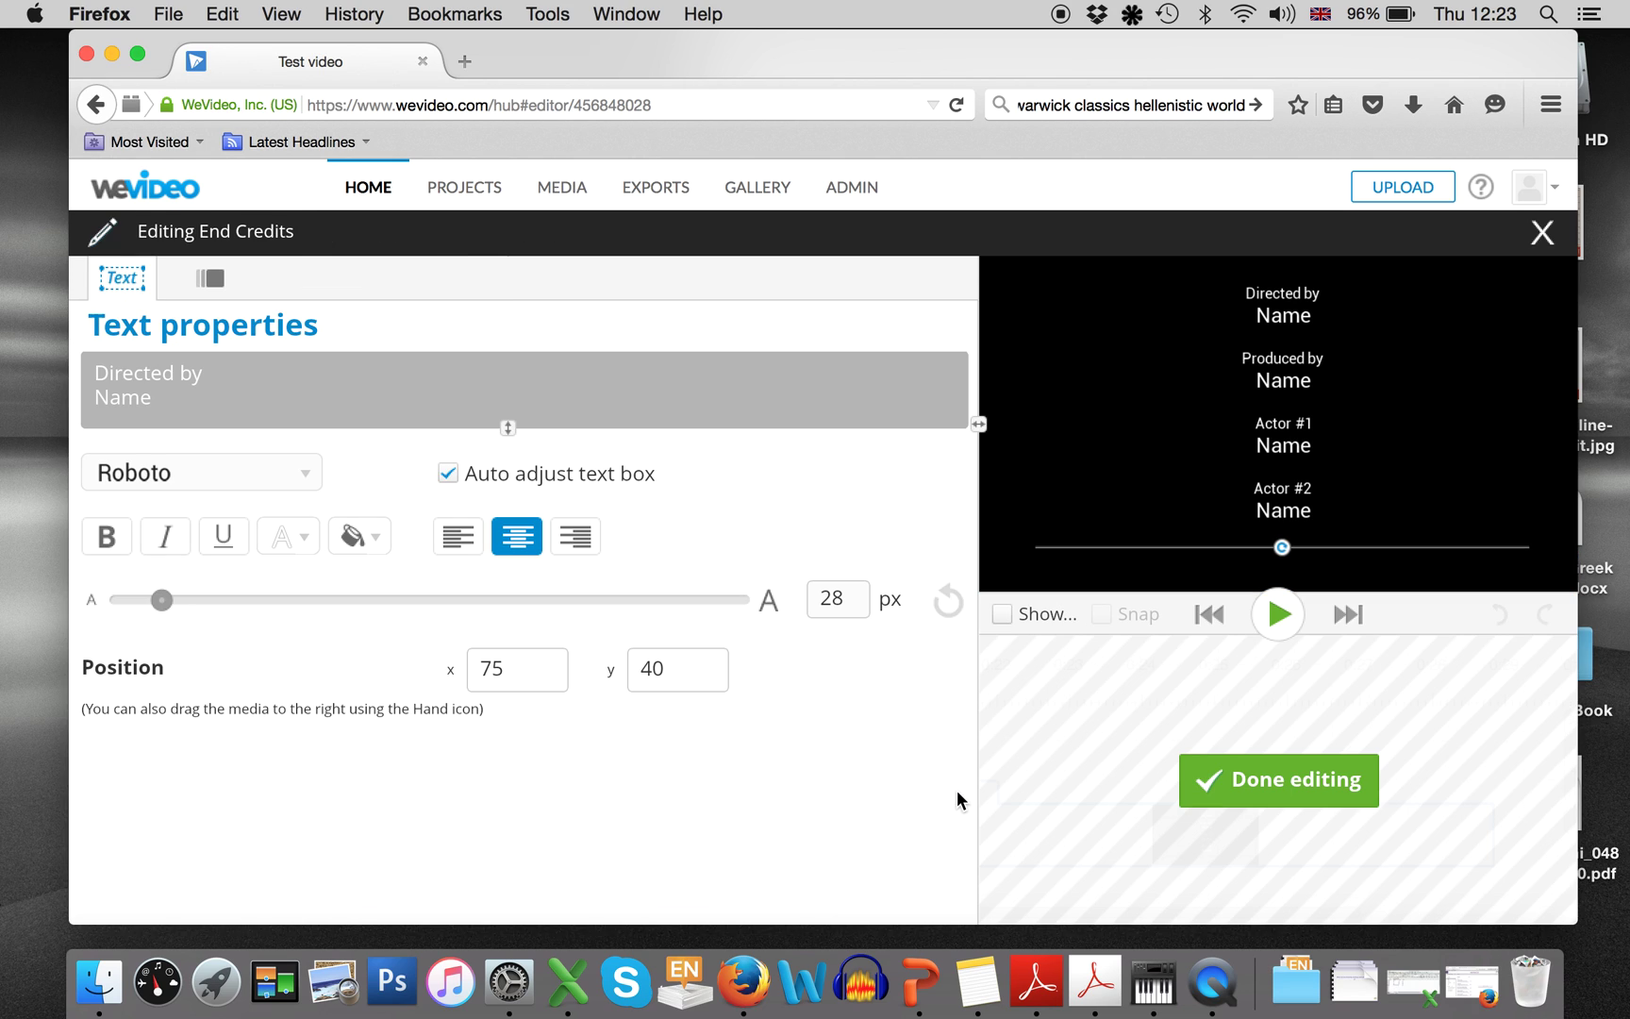
left_click_drag(206, 391, 39, 387)
type("CR")
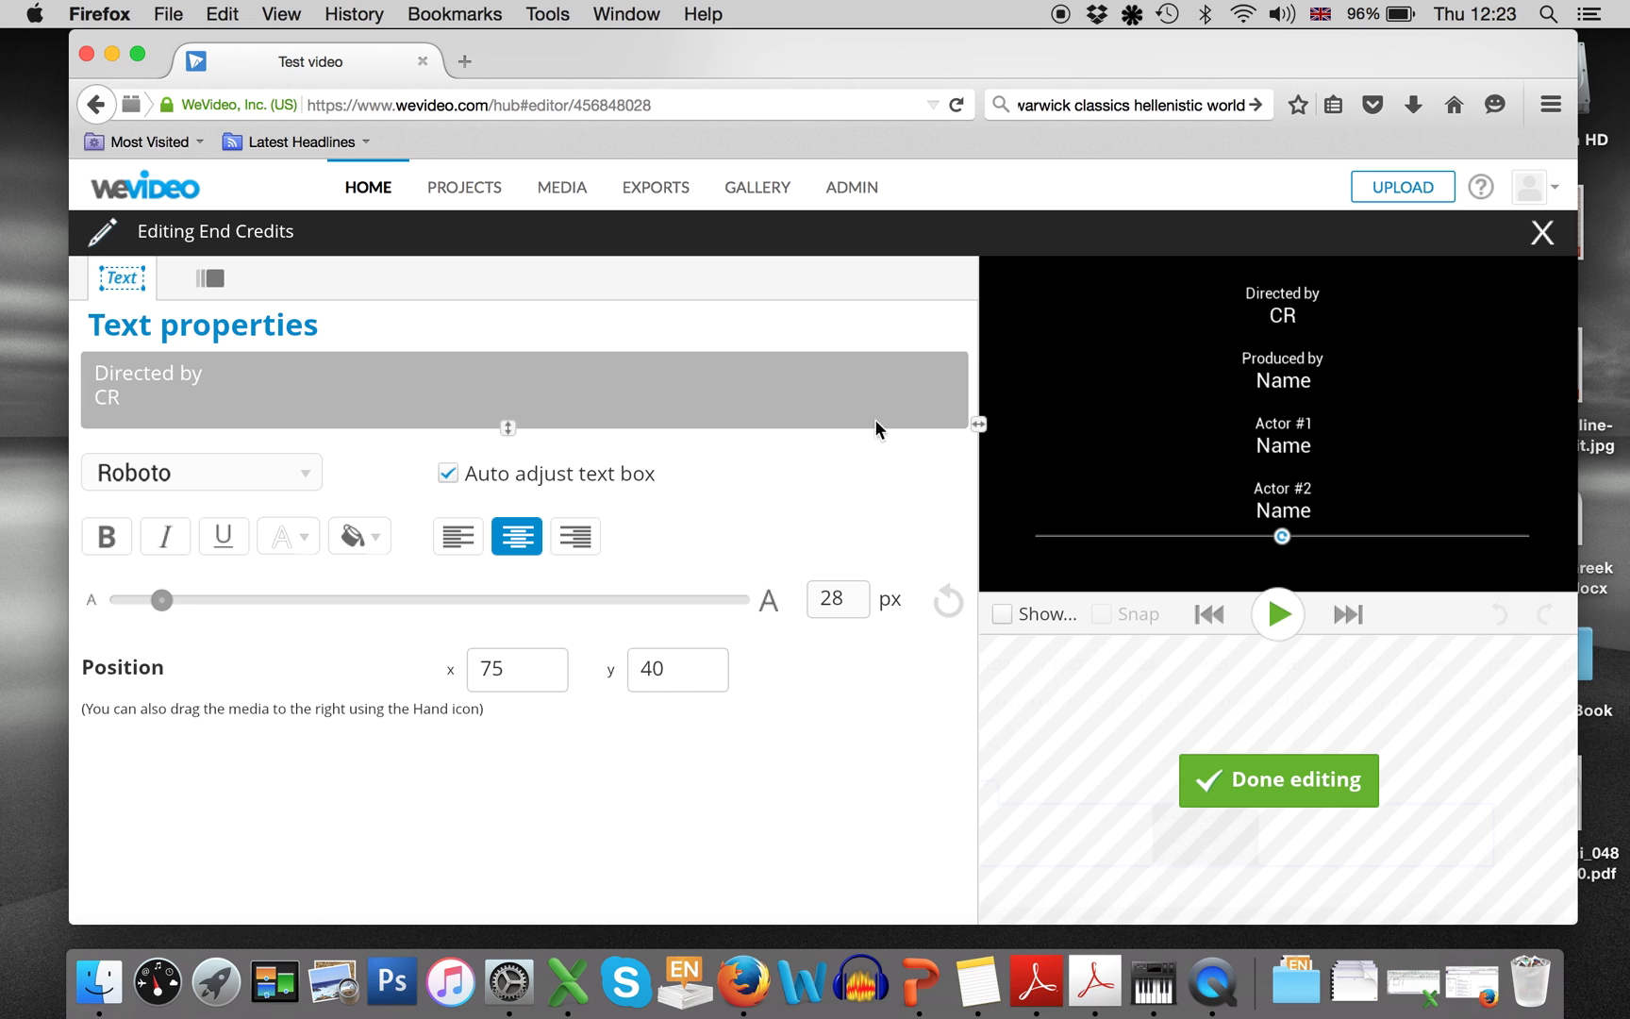
key("Tab")
key("Tab")
key("Tab")
key("Tab")
key("Tab")
key("Tab")
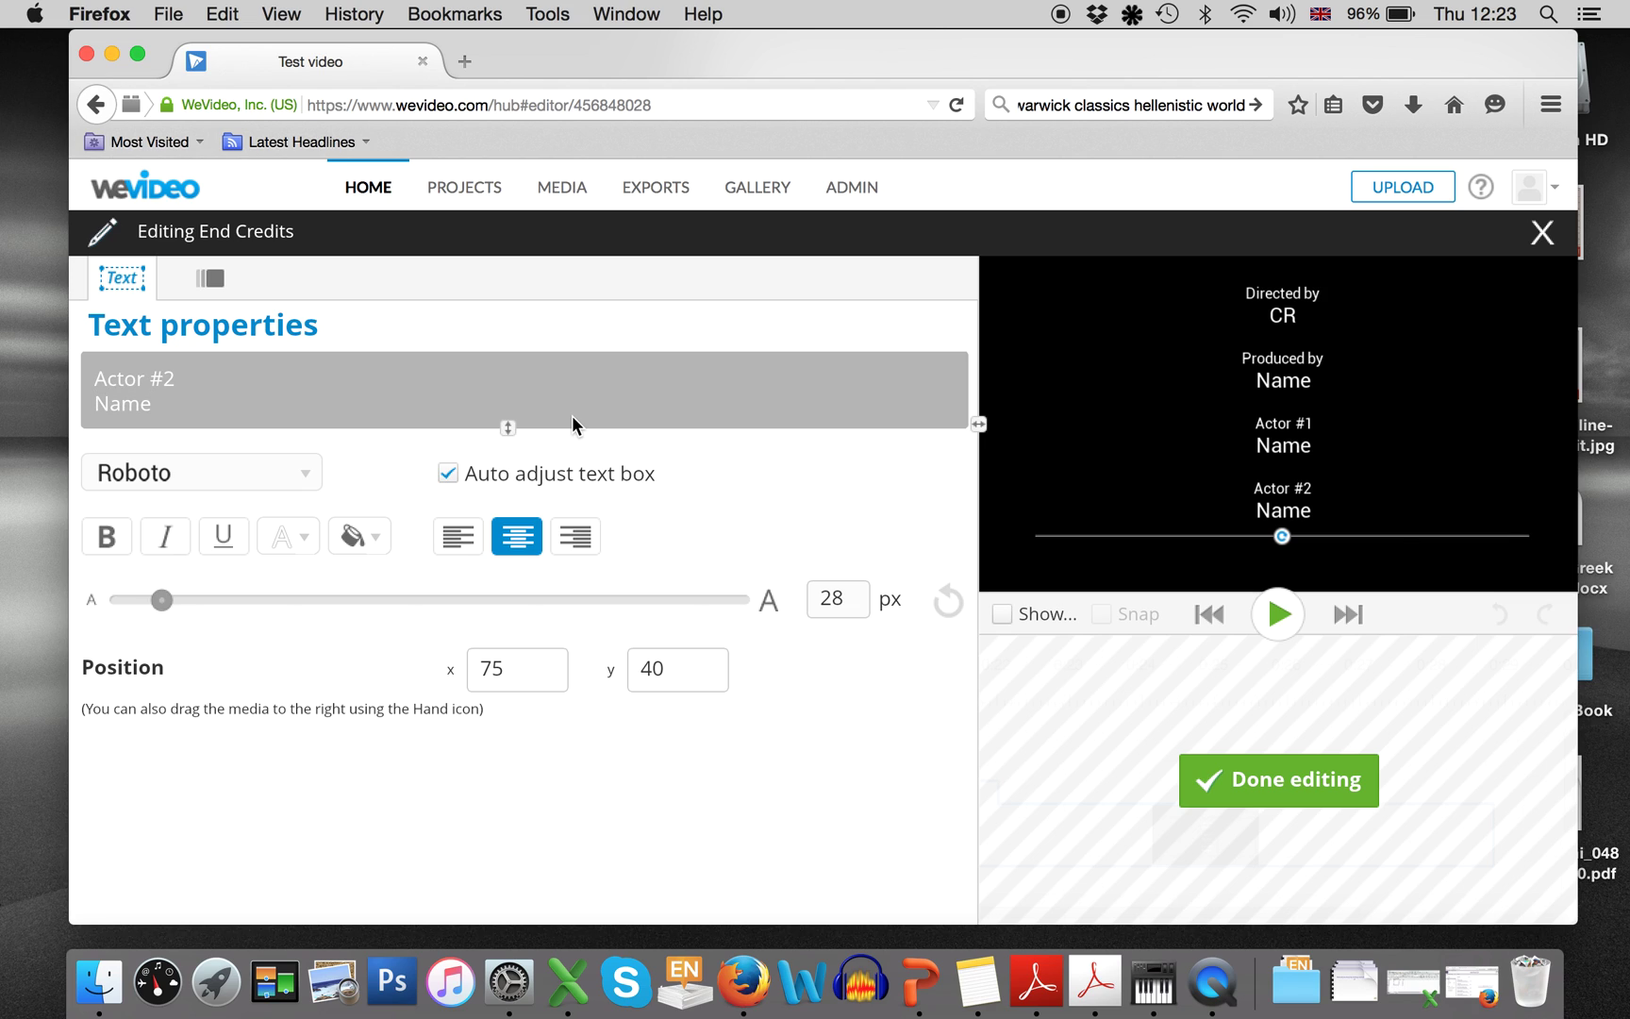
key("shift+Tab")
key("shift+Tab")
key("shift+Tab")
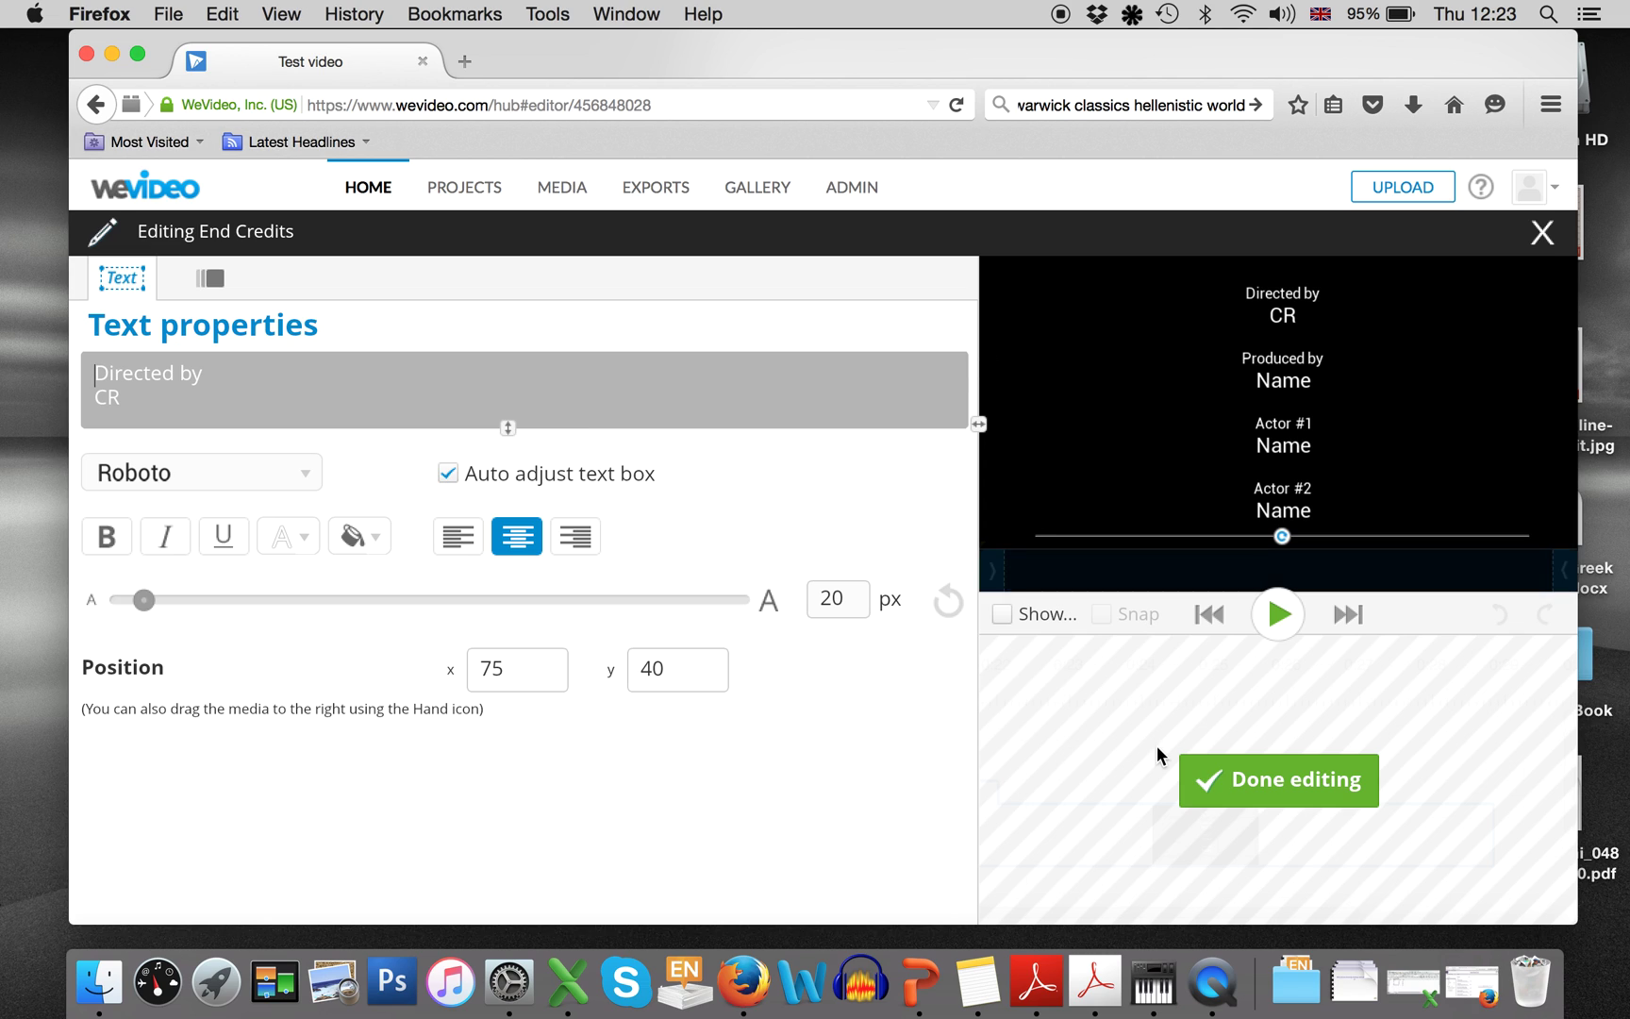
- Set the credits' animation start position at the bottom of the frame (58, 380)
left_click(1280, 614)
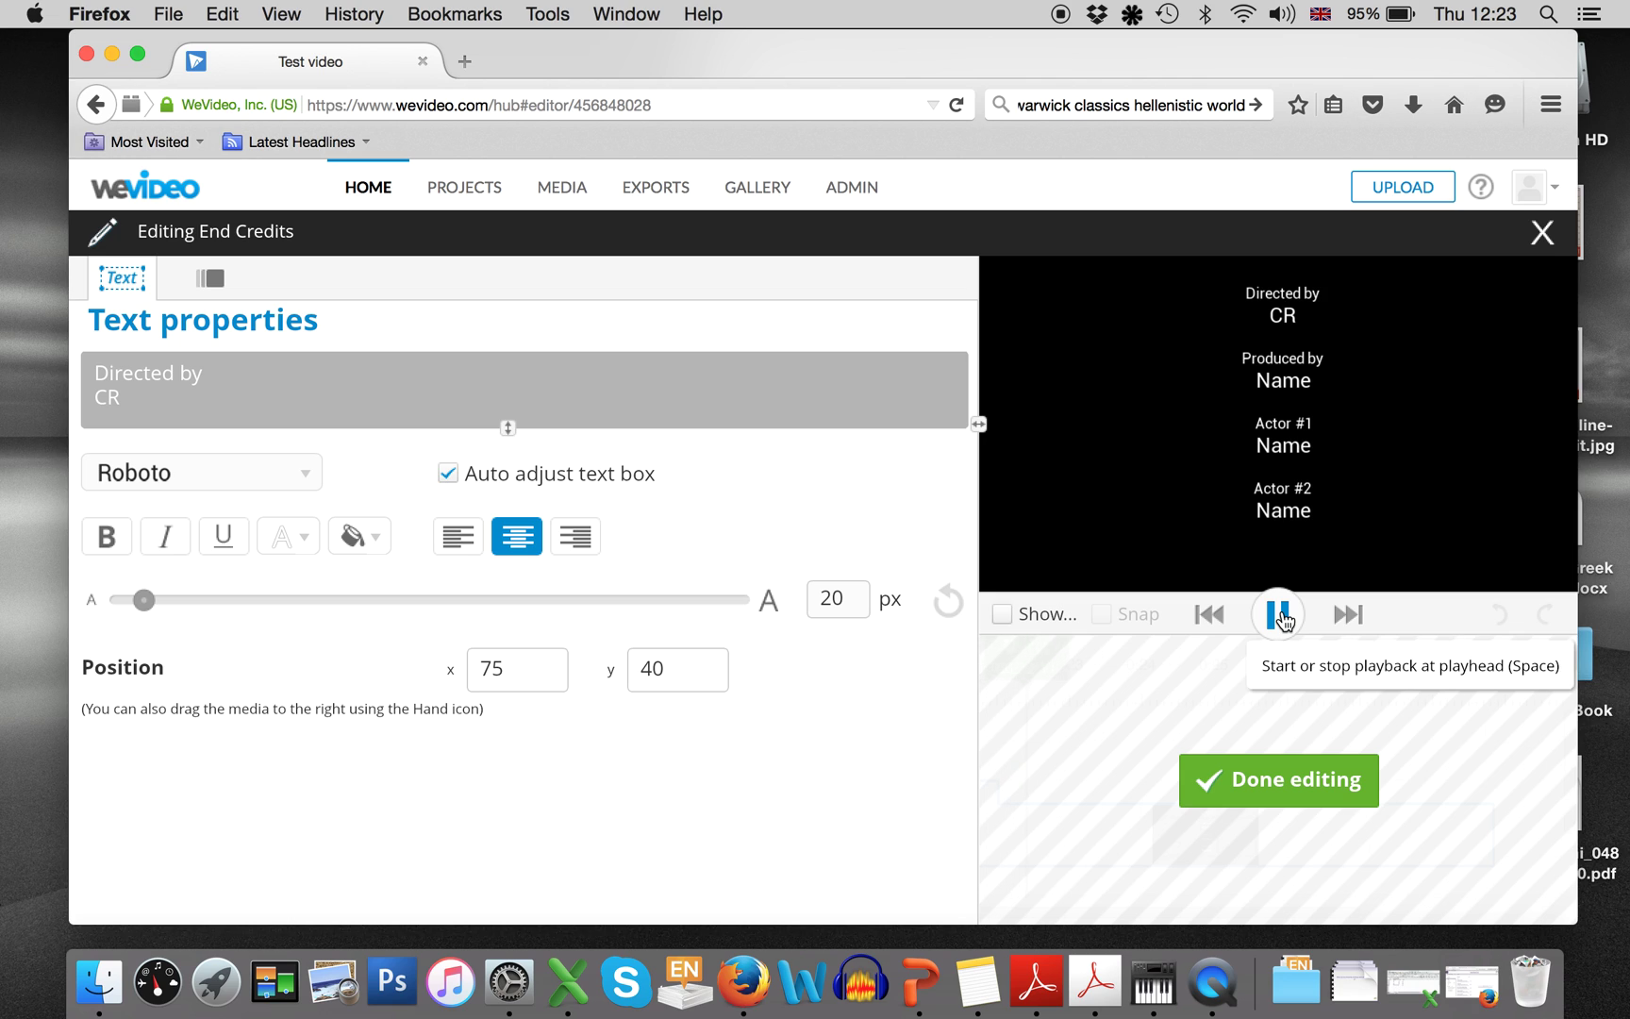
left_click(1279, 614)
left_click(226, 283)
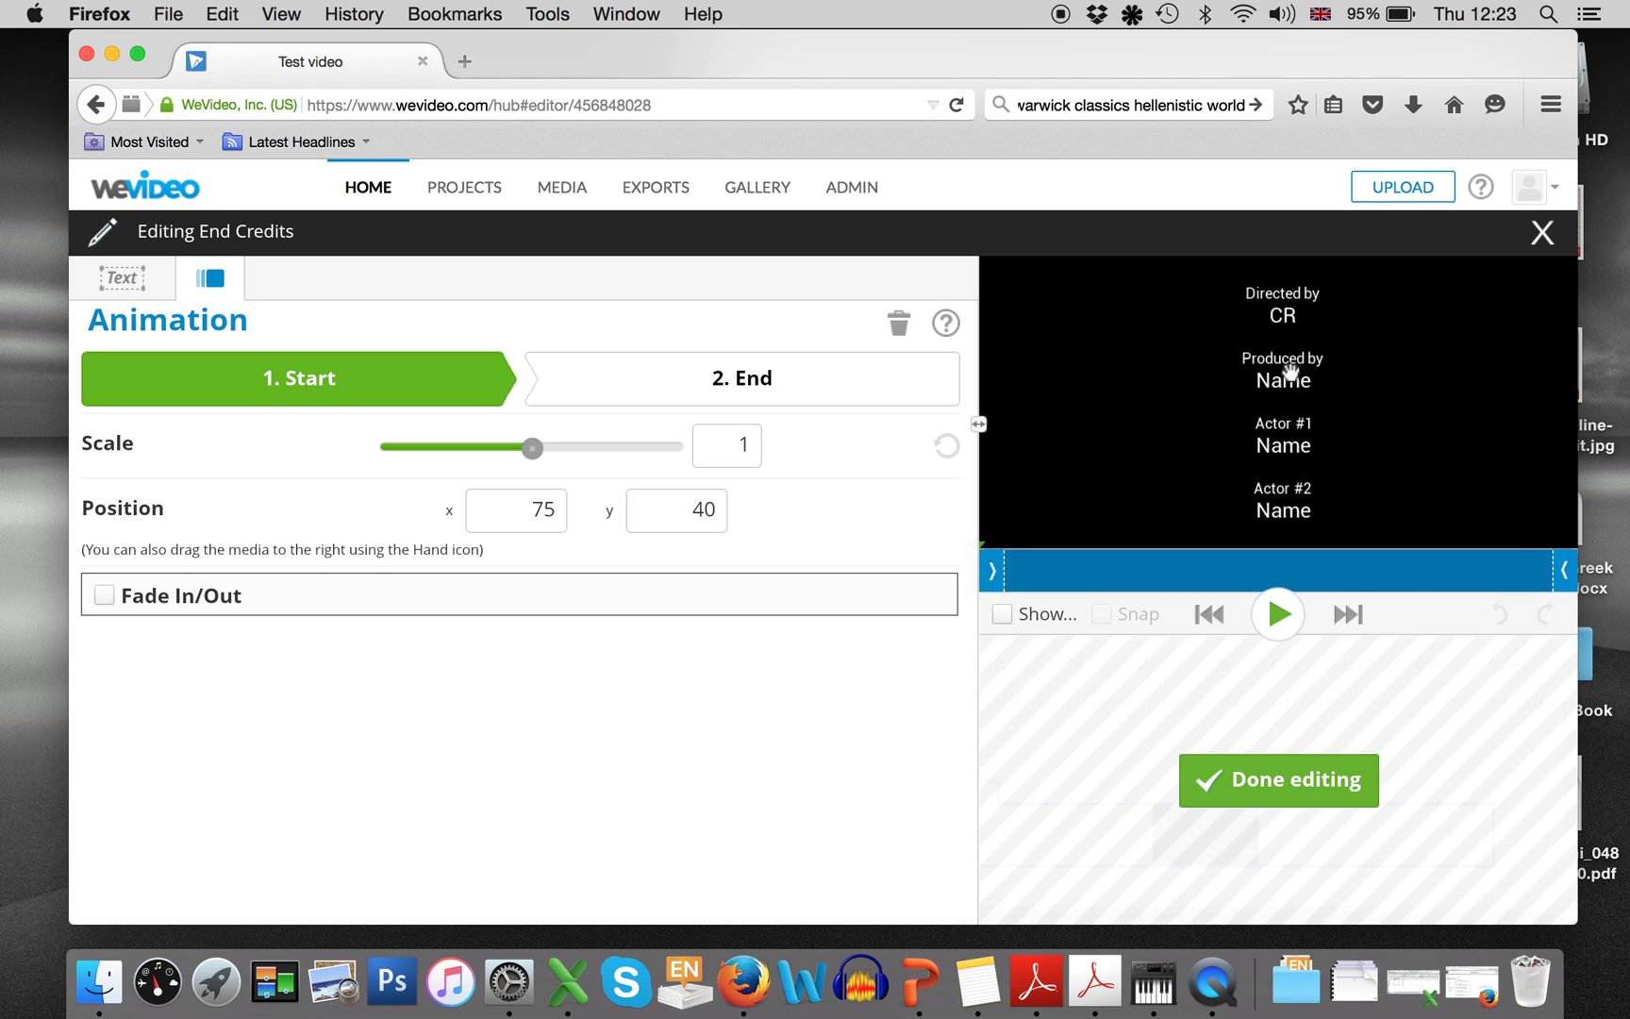
left_click_drag(1292, 316, 1273, 569)
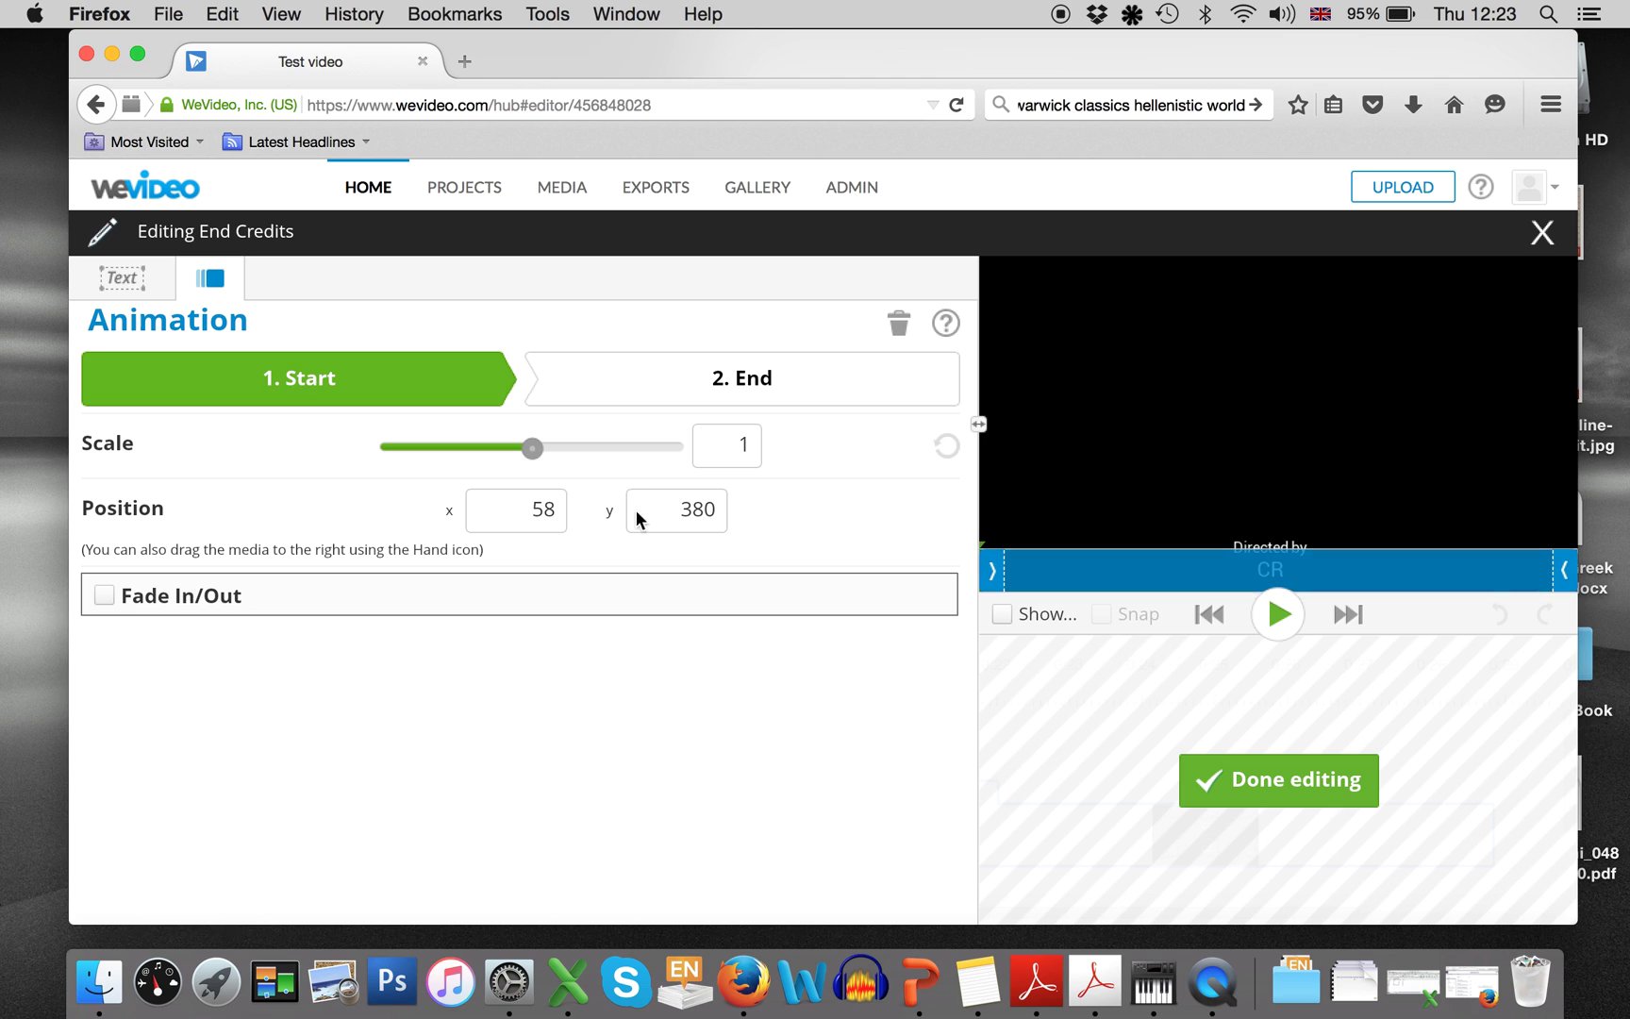
left_click_drag(516, 508, 569, 515)
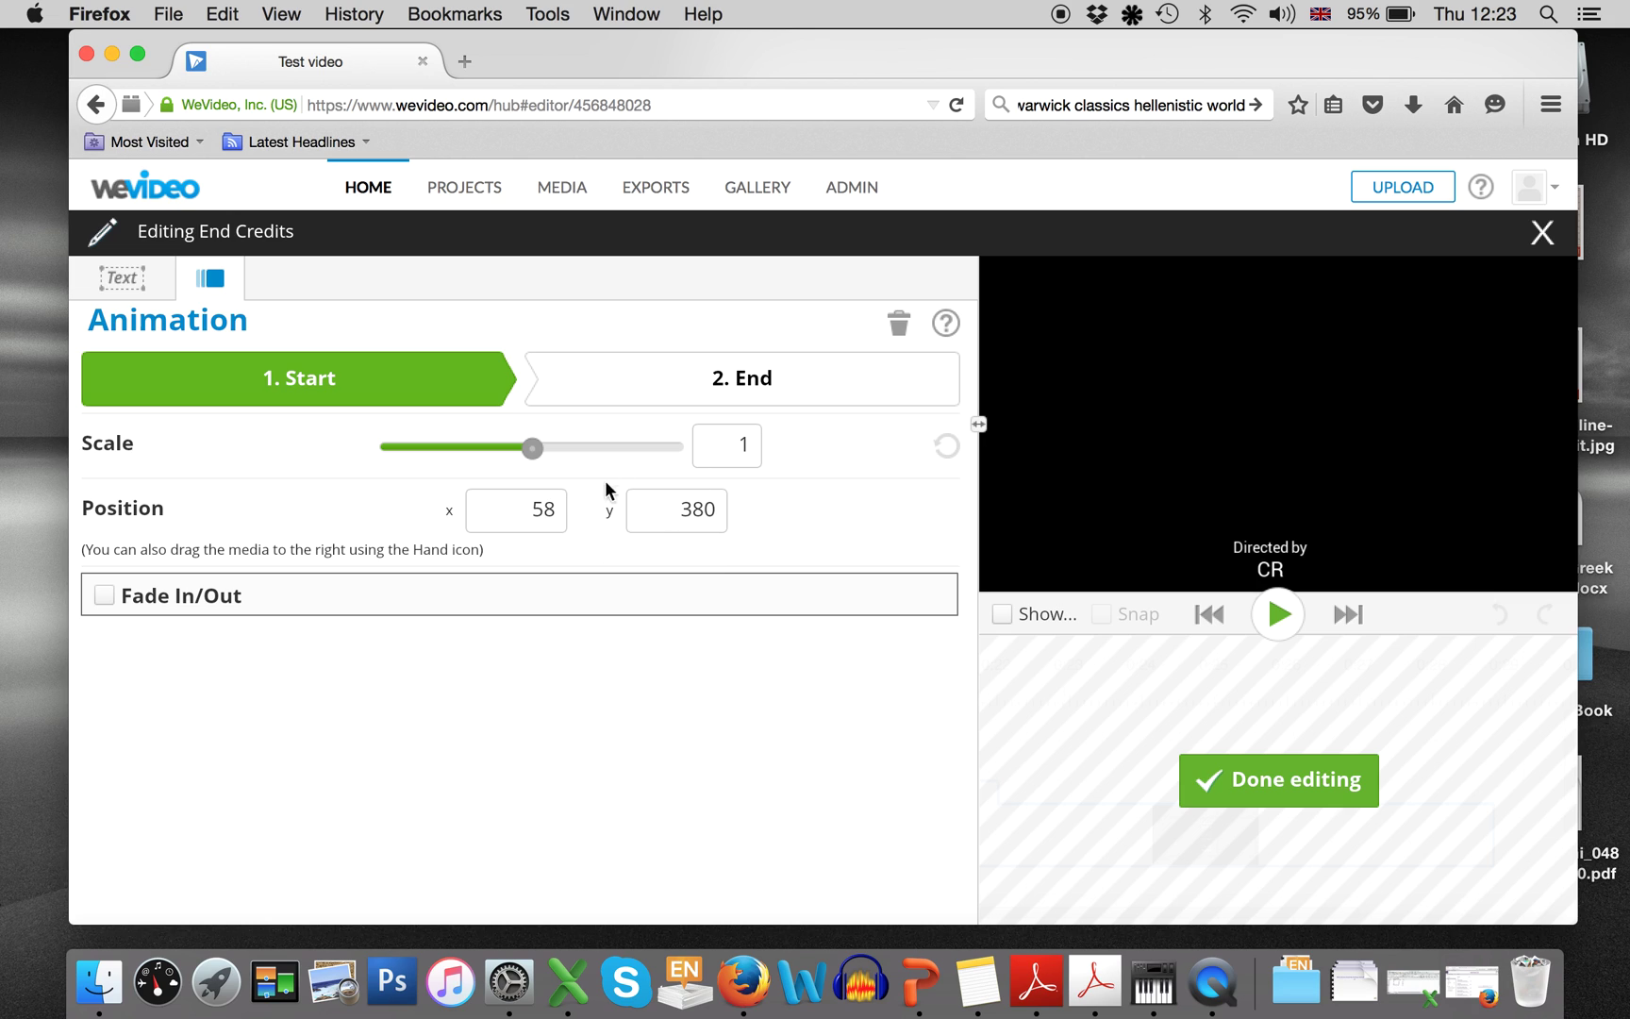
mouse_move(1180, 574)
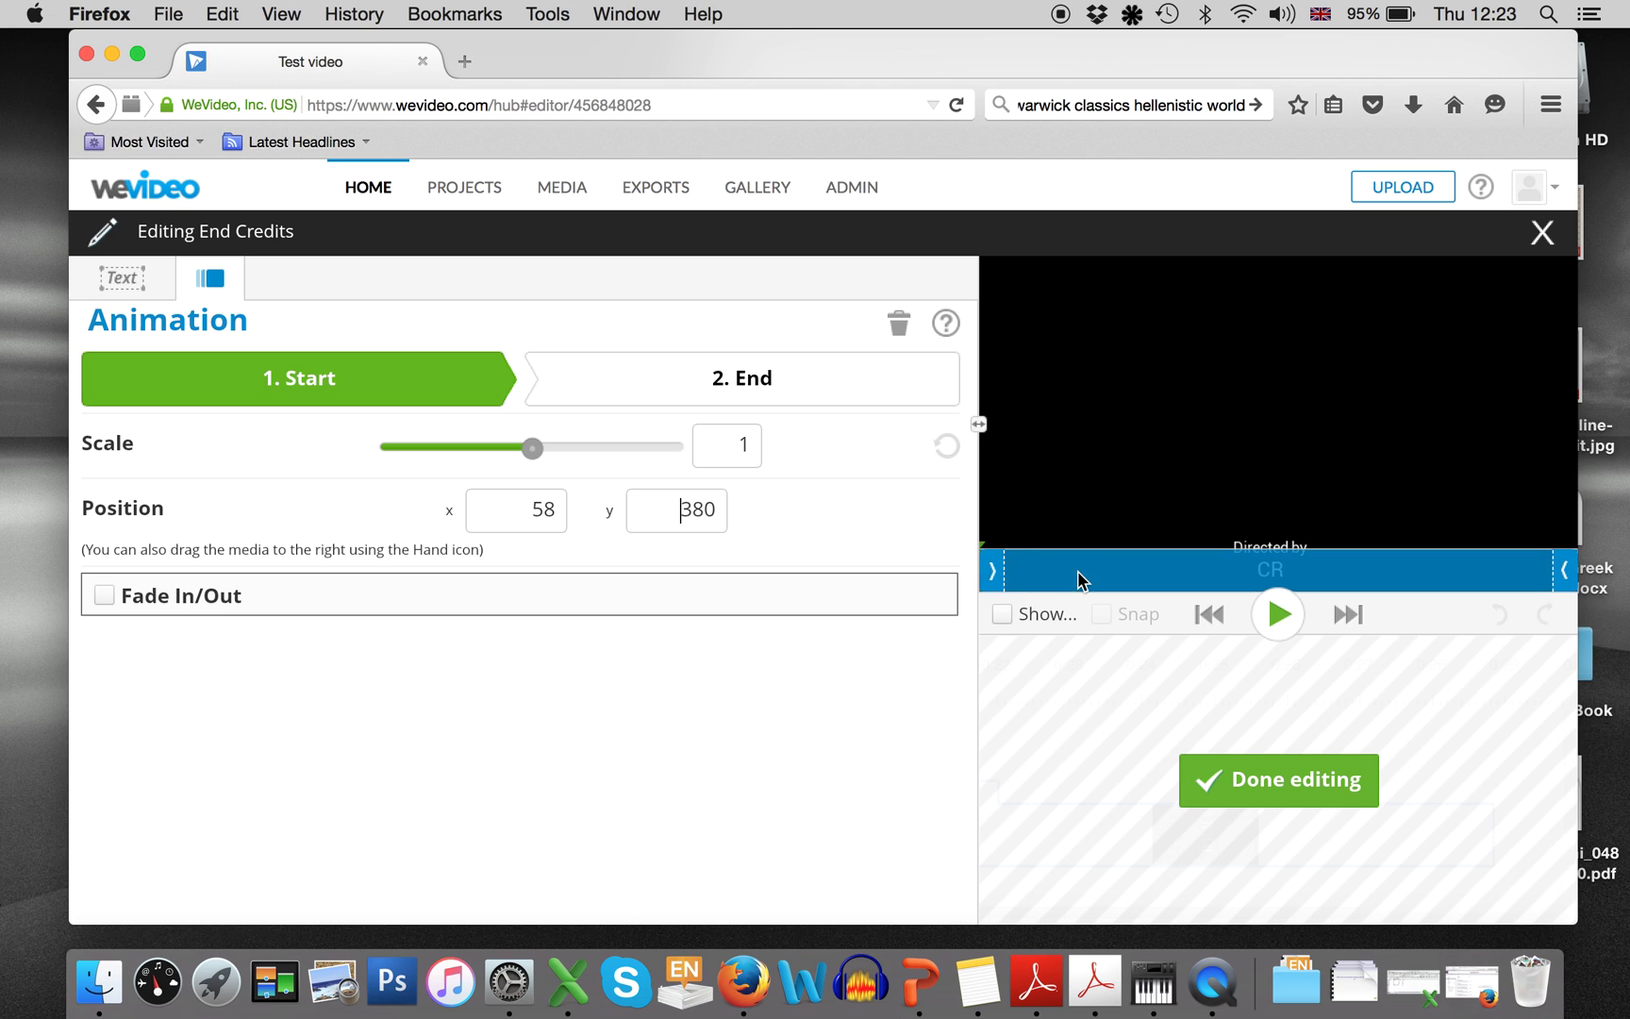
- Set the credits' end position to 58, -239 above the frame and preview the upward scroll
left_click(641, 382)
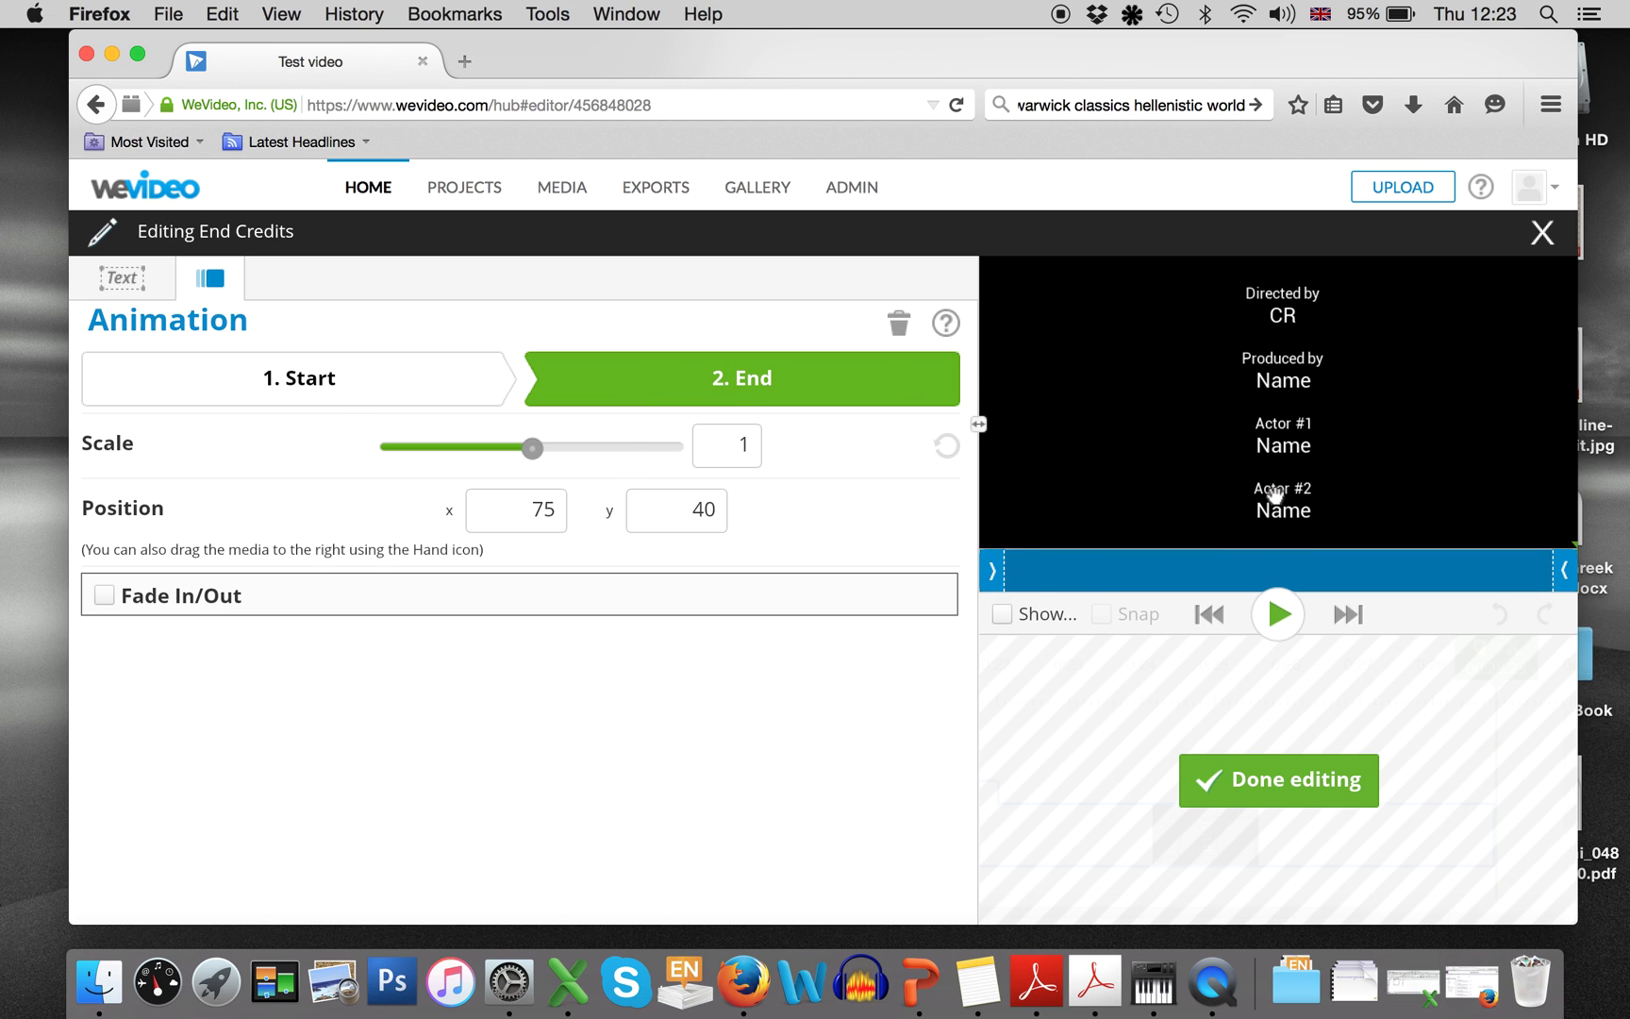
double_click(522, 510)
type("58")
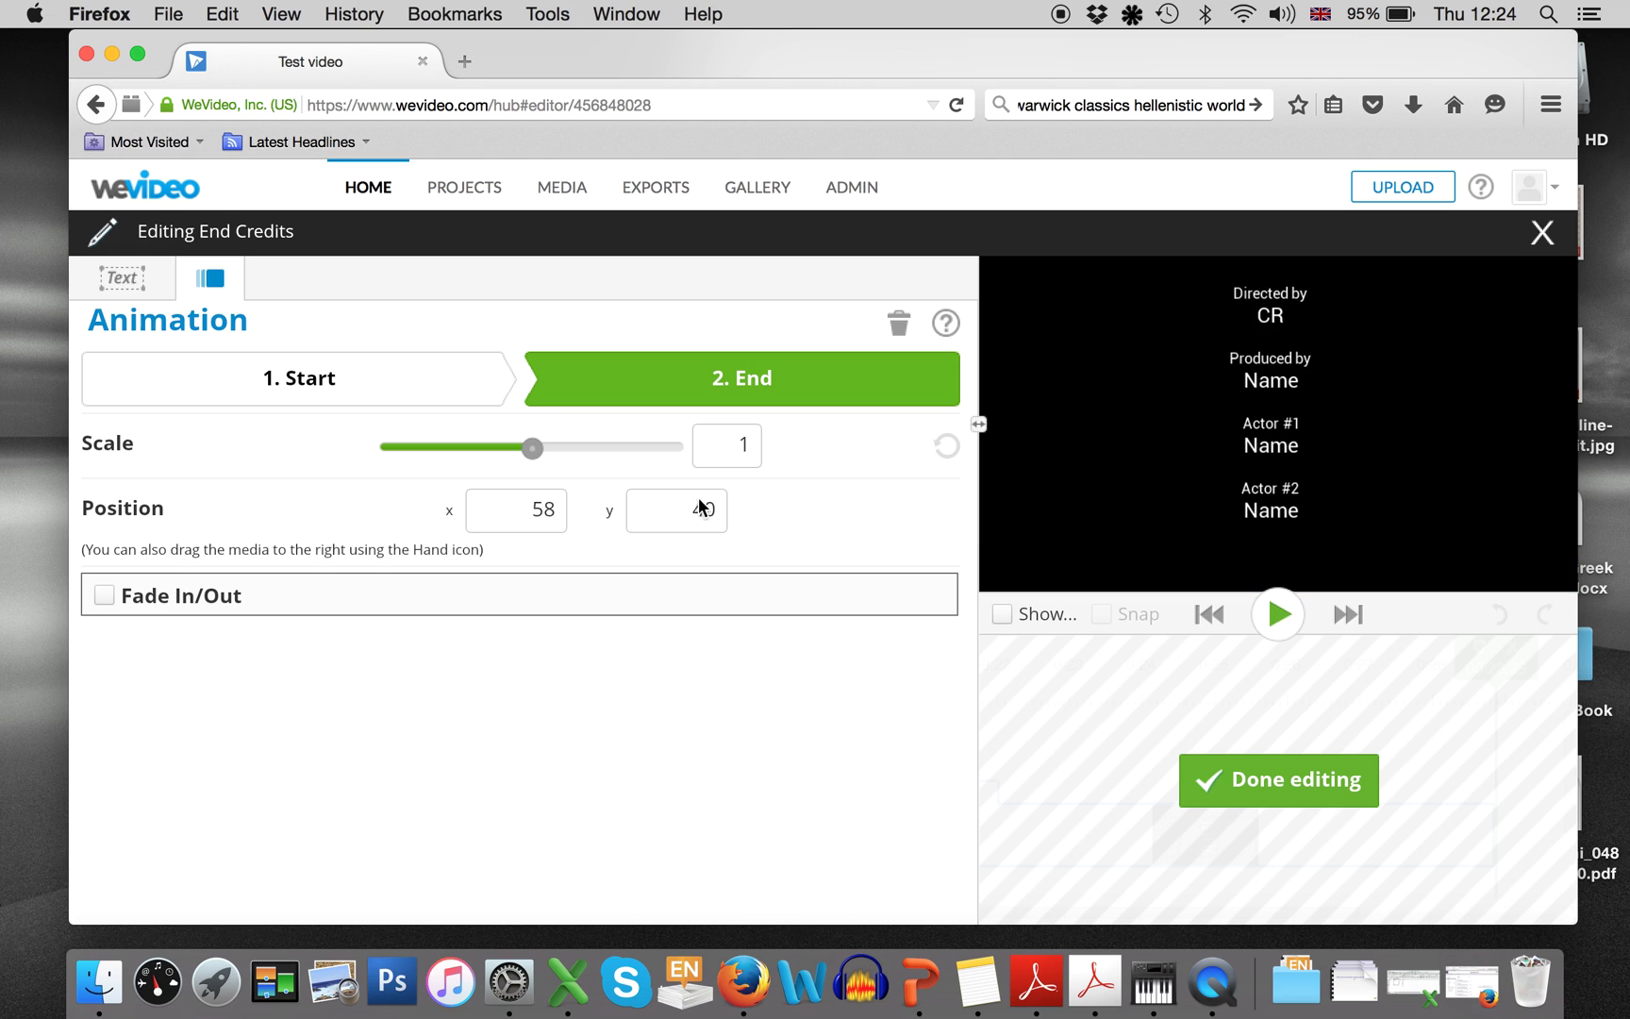
double_click(703, 509)
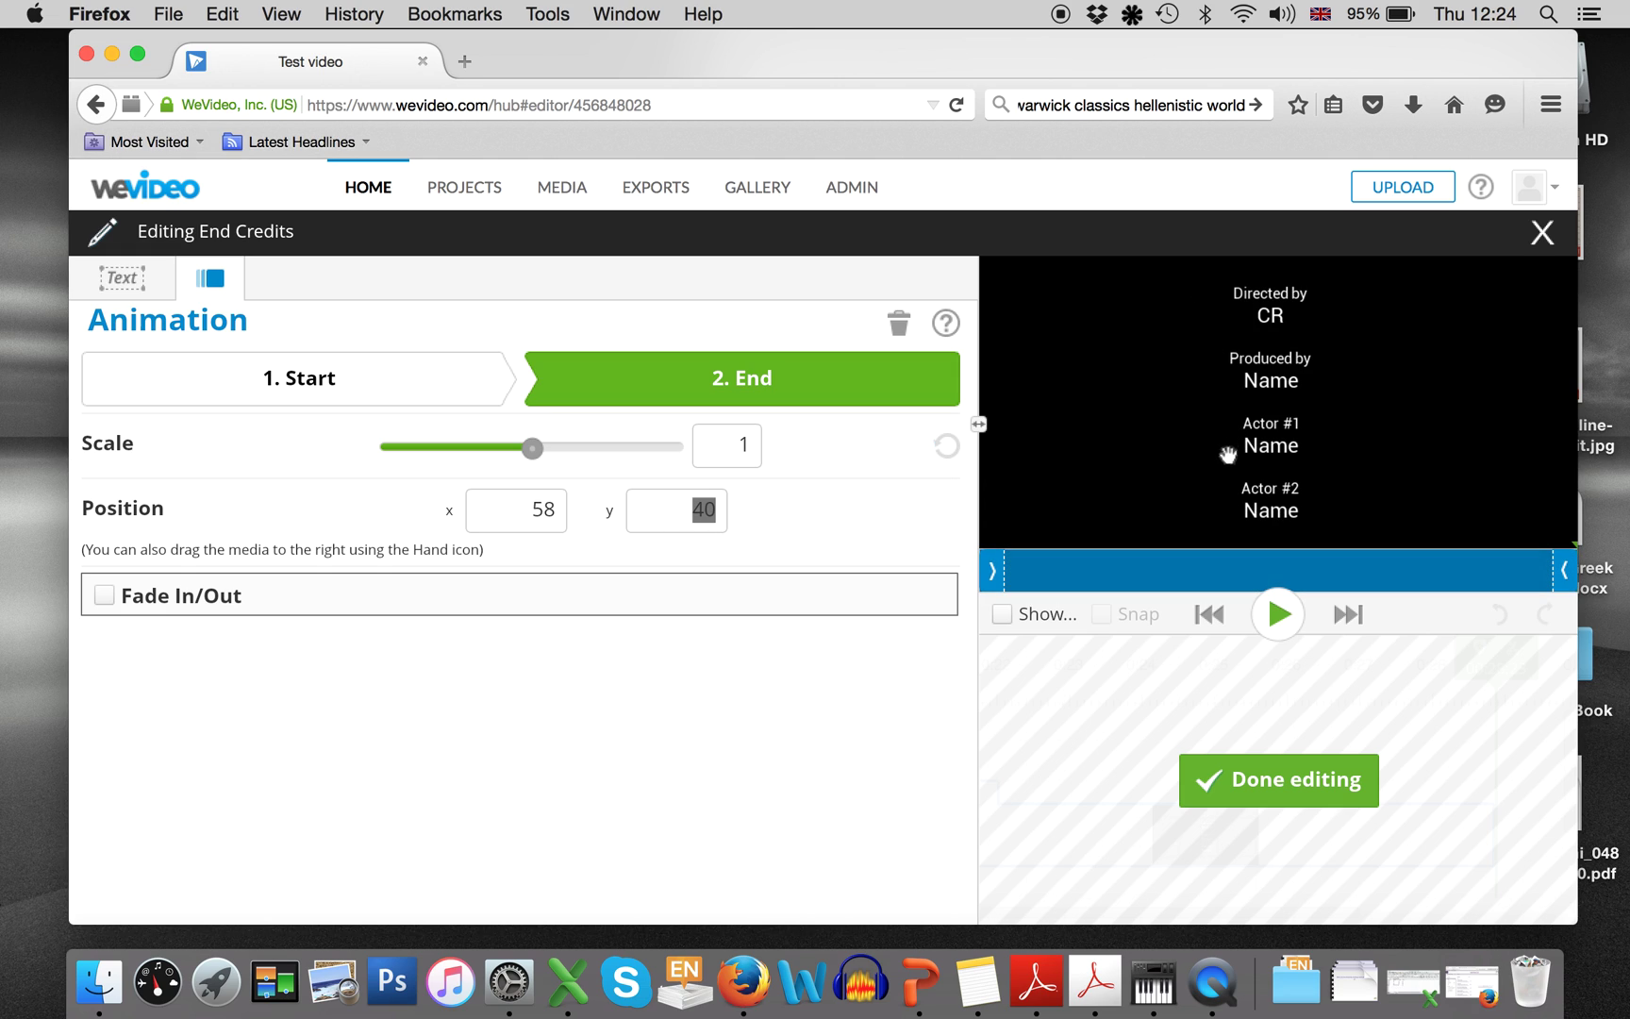
left_click_drag(1281, 497, 1299, 277)
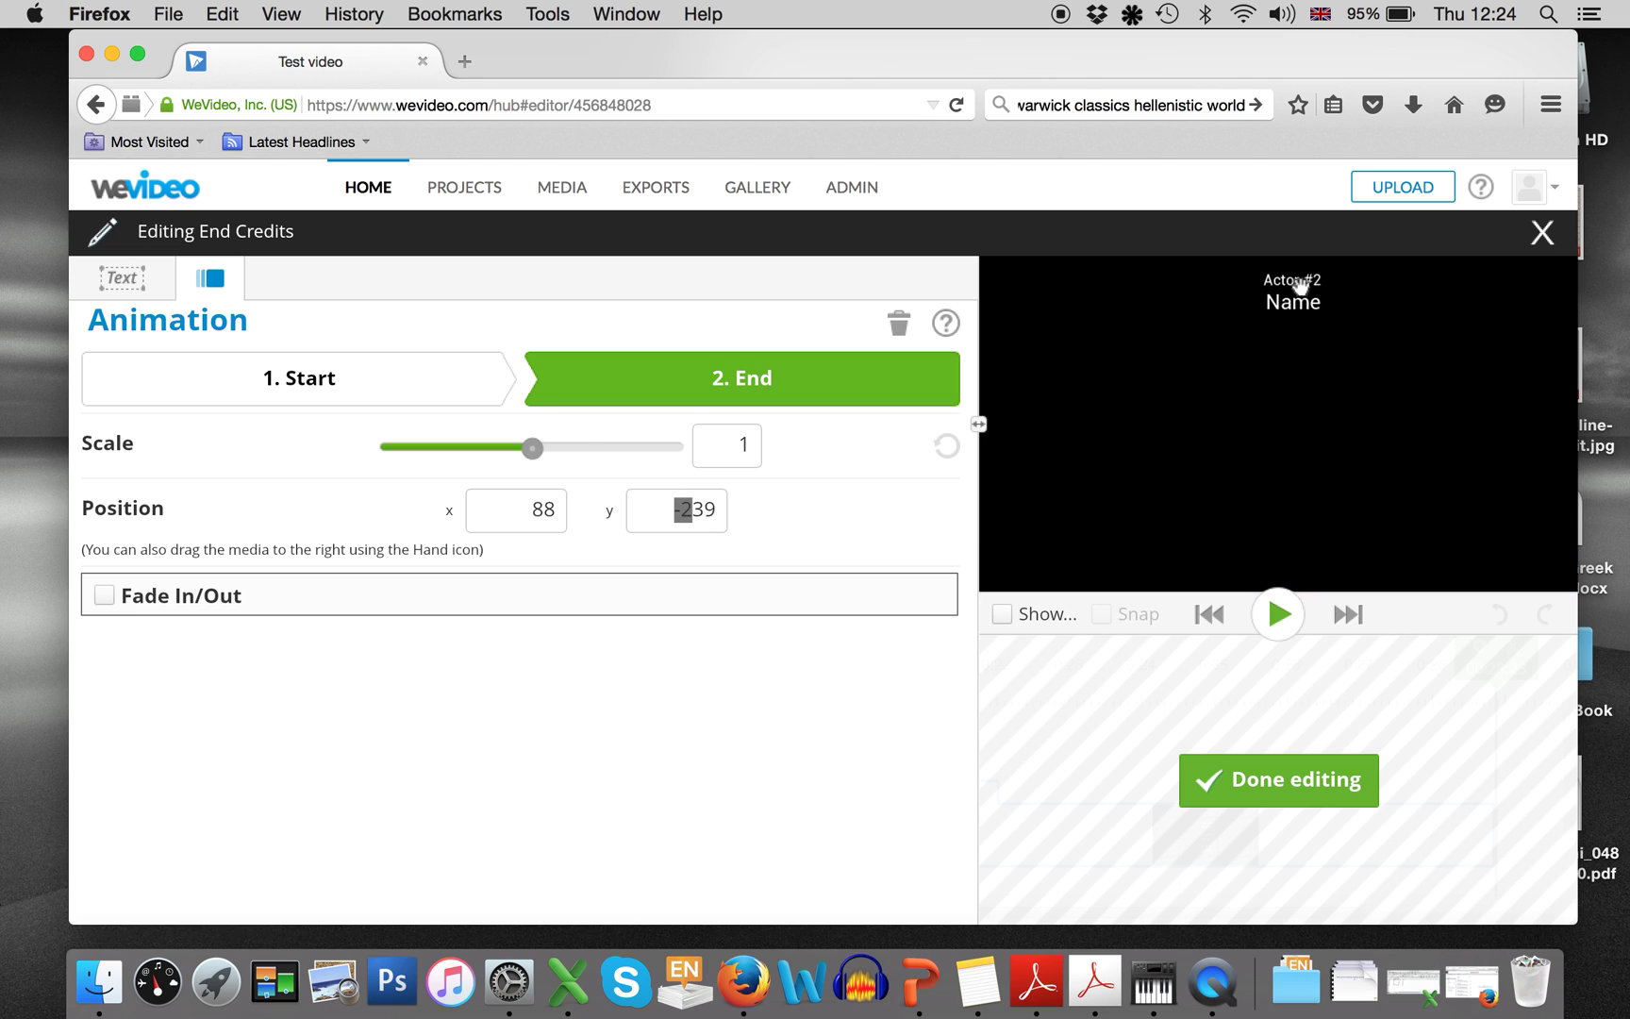
left_click_drag(523, 500, 685, 511)
type("58")
key("Tab")
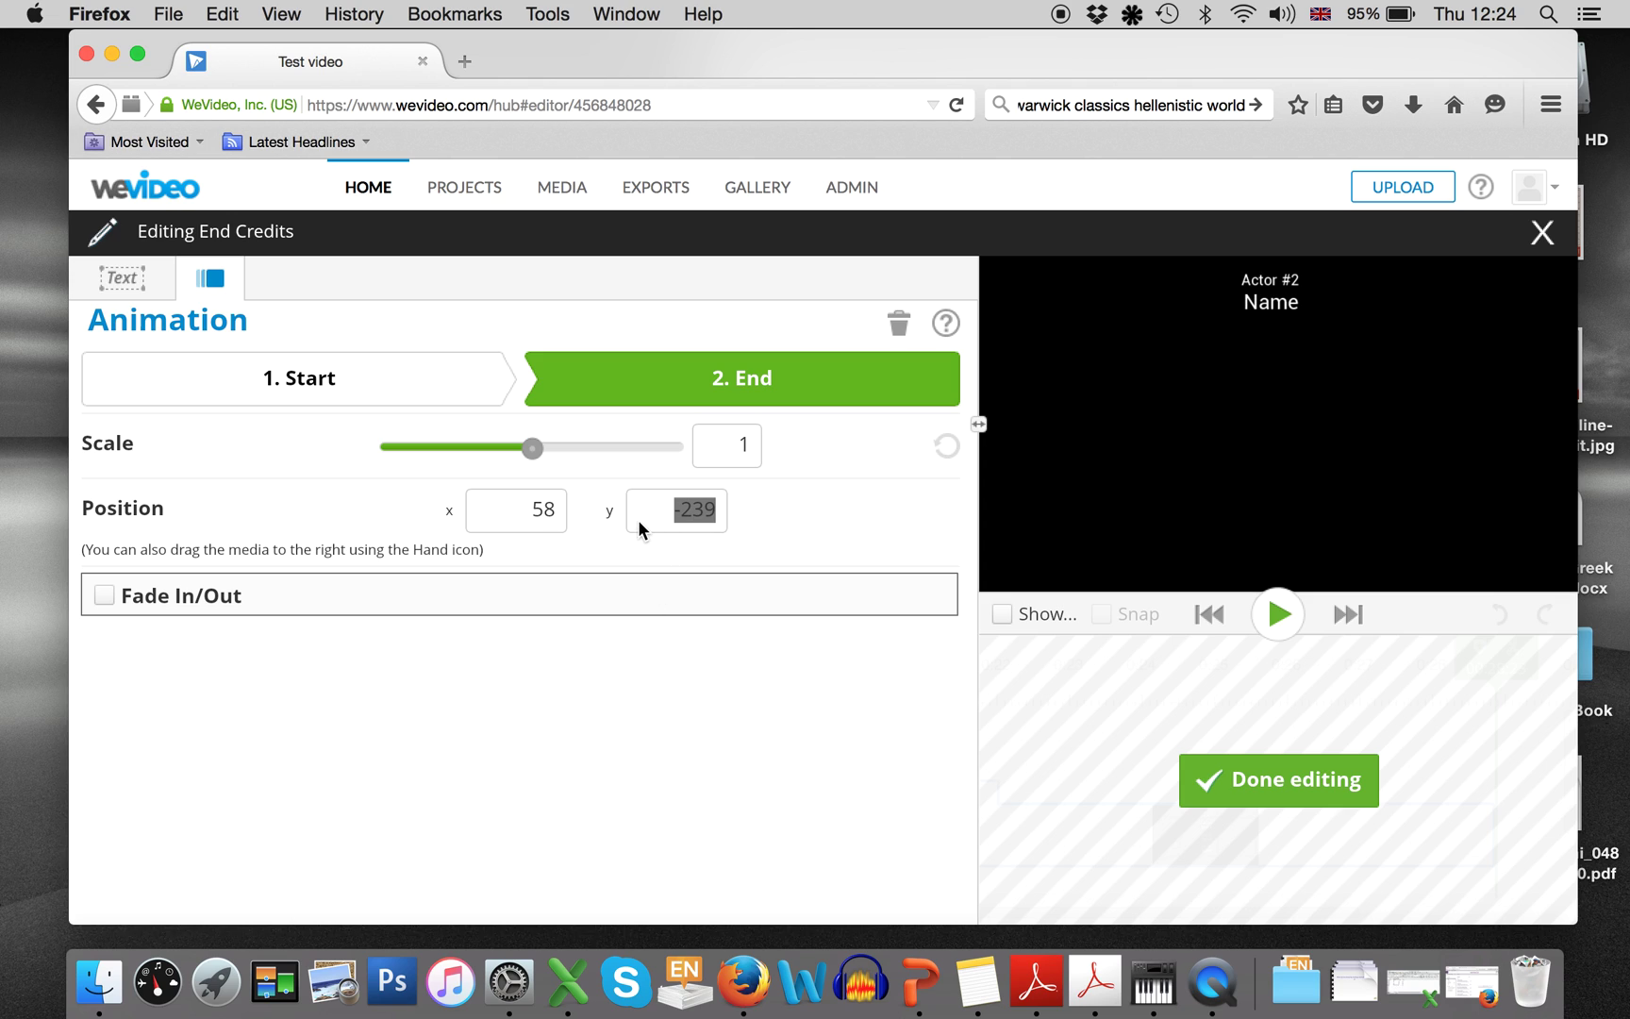
left_click(1281, 625)
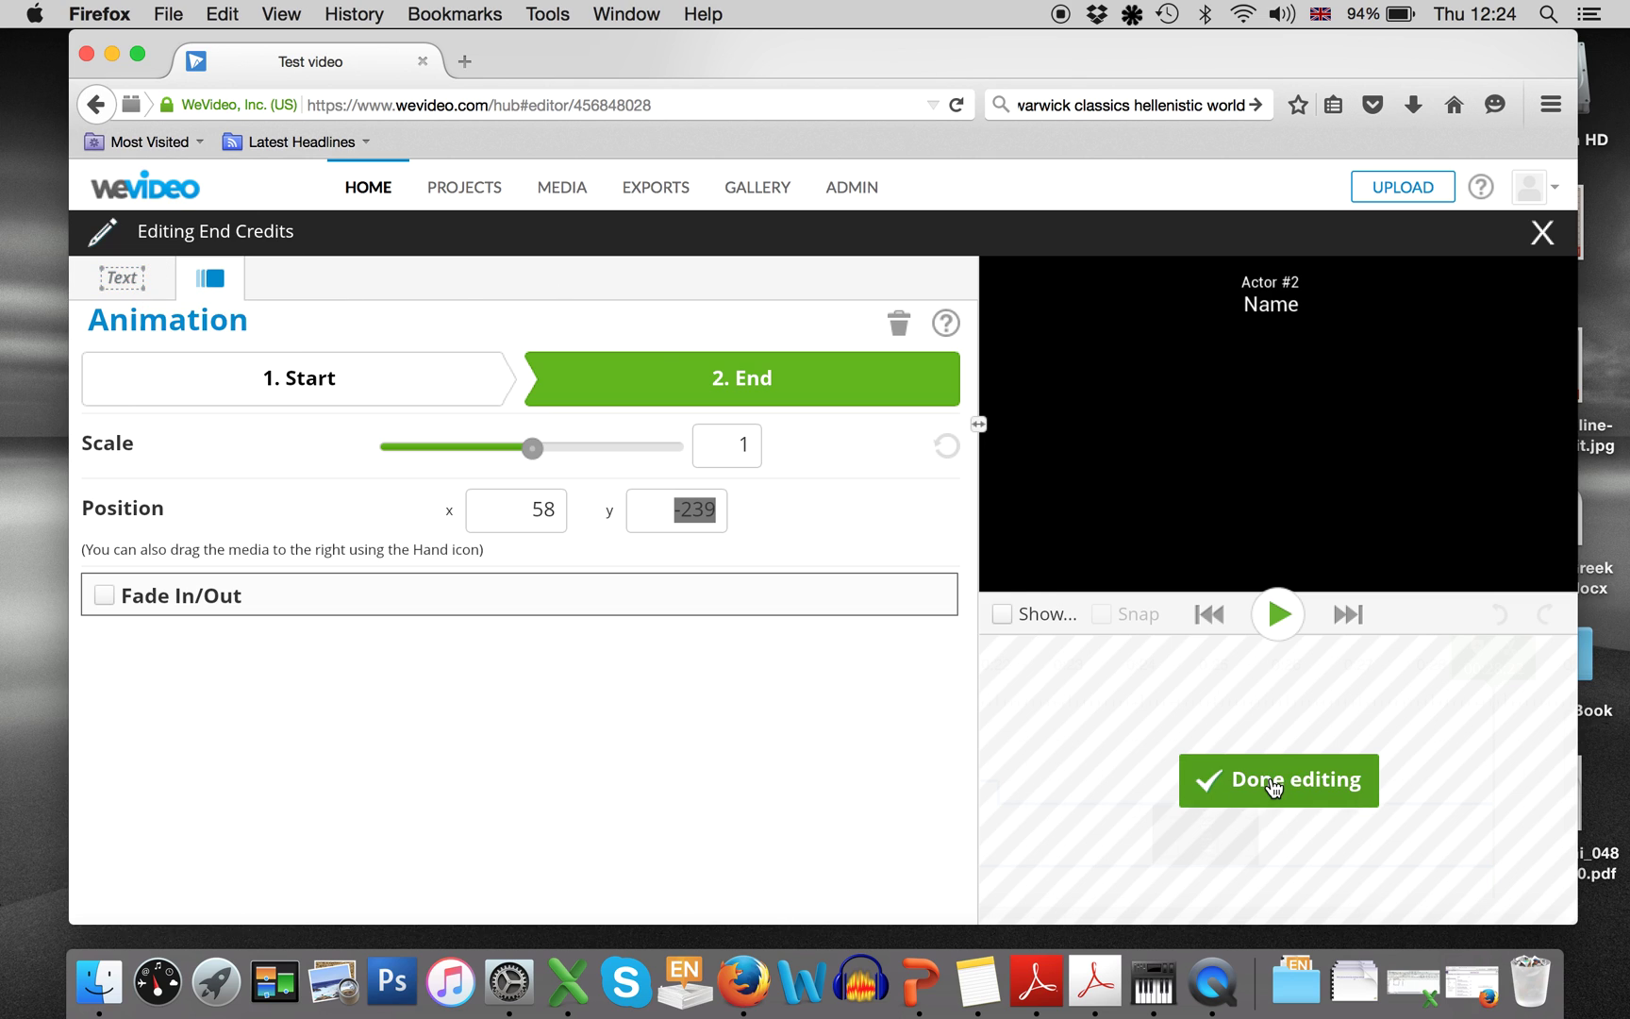
- Close the credits editor, trim the credits to four seconds, play the project, and scroll back to 0:00
left_click(1223, 782)
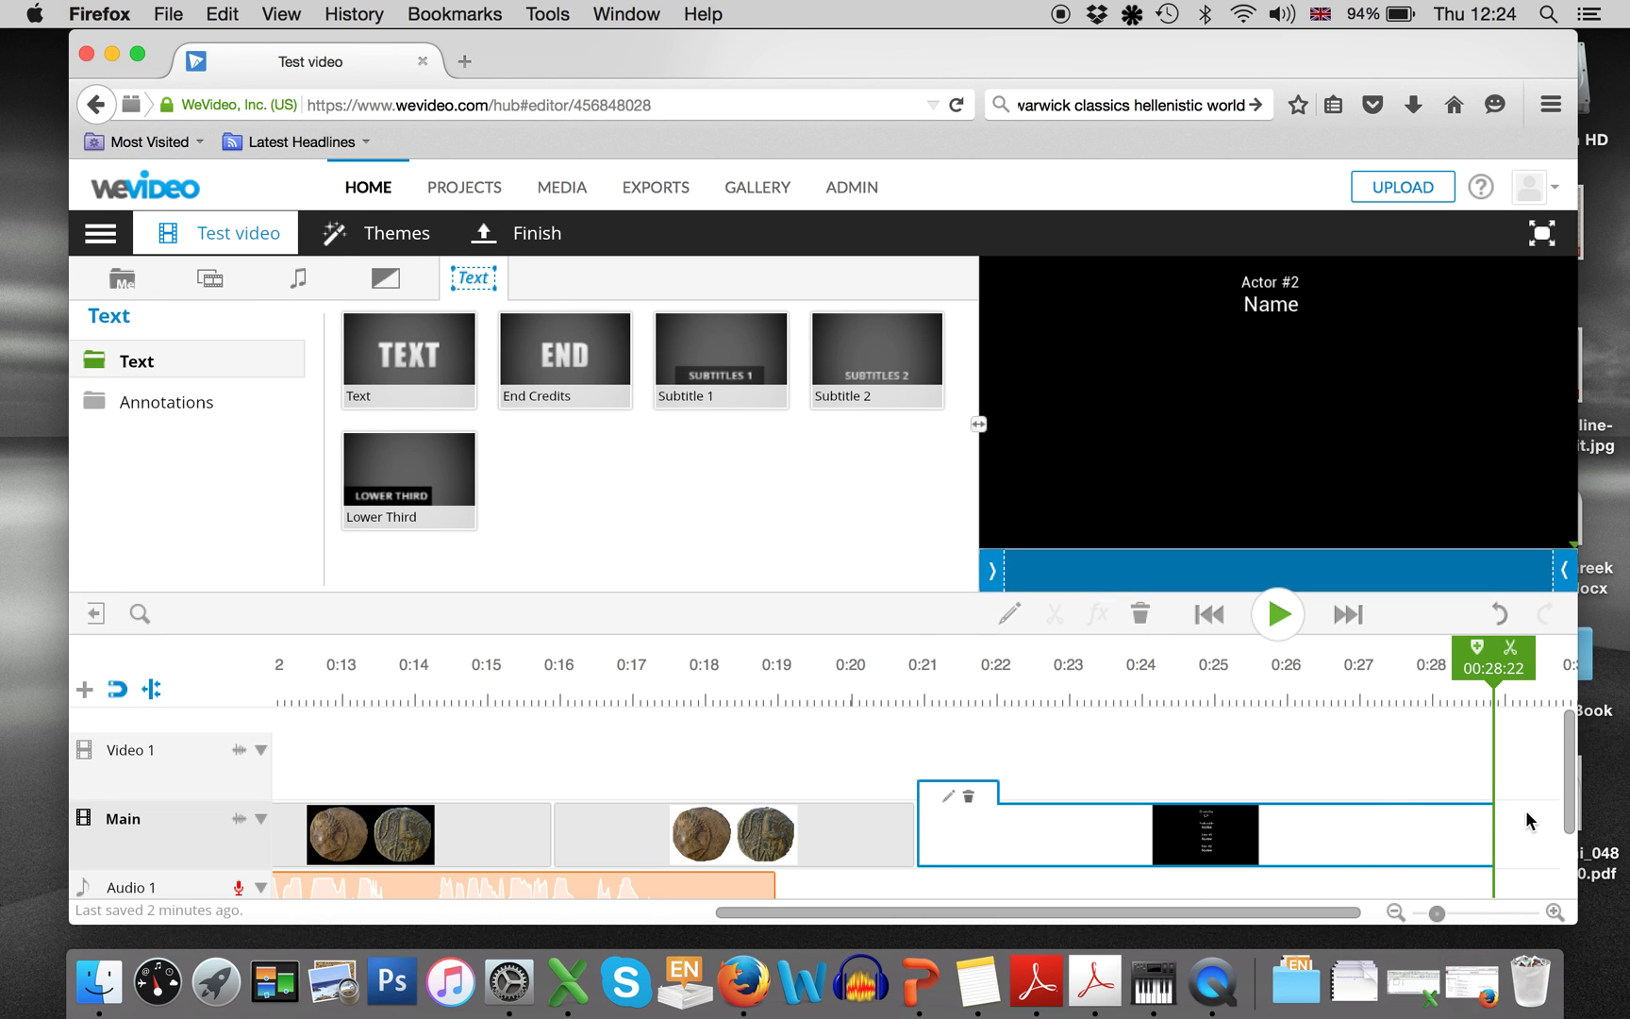
left_click_drag(1492, 831, 1205, 833)
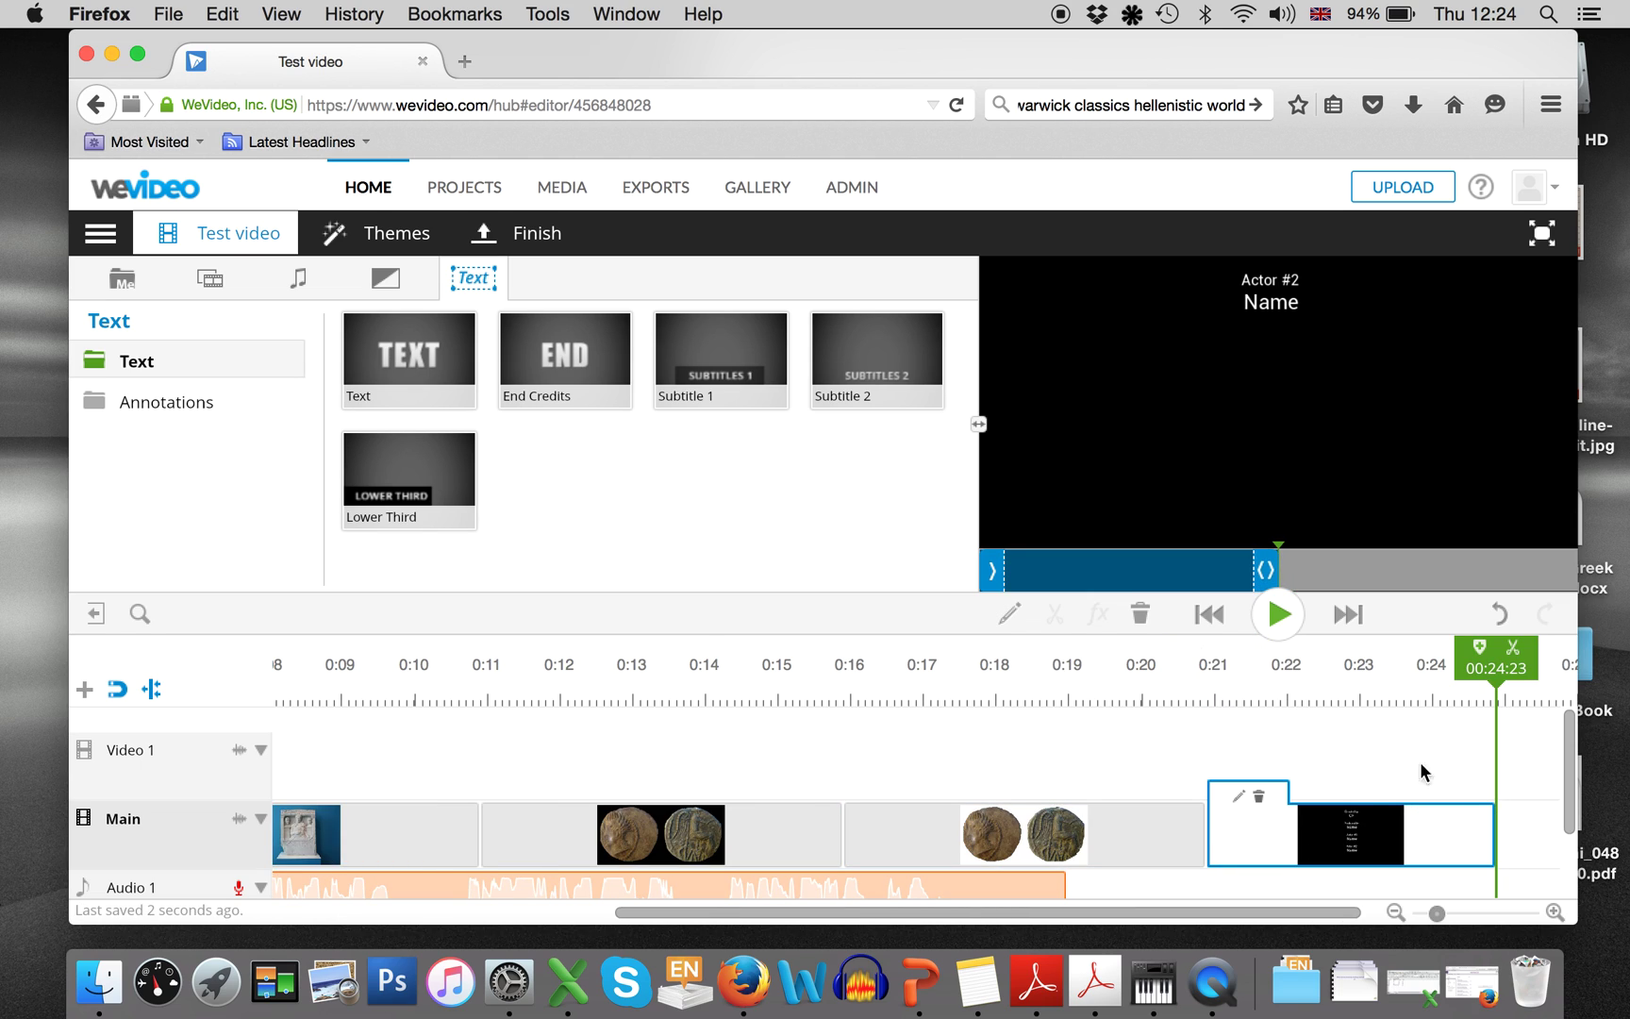
left_click(1281, 615)
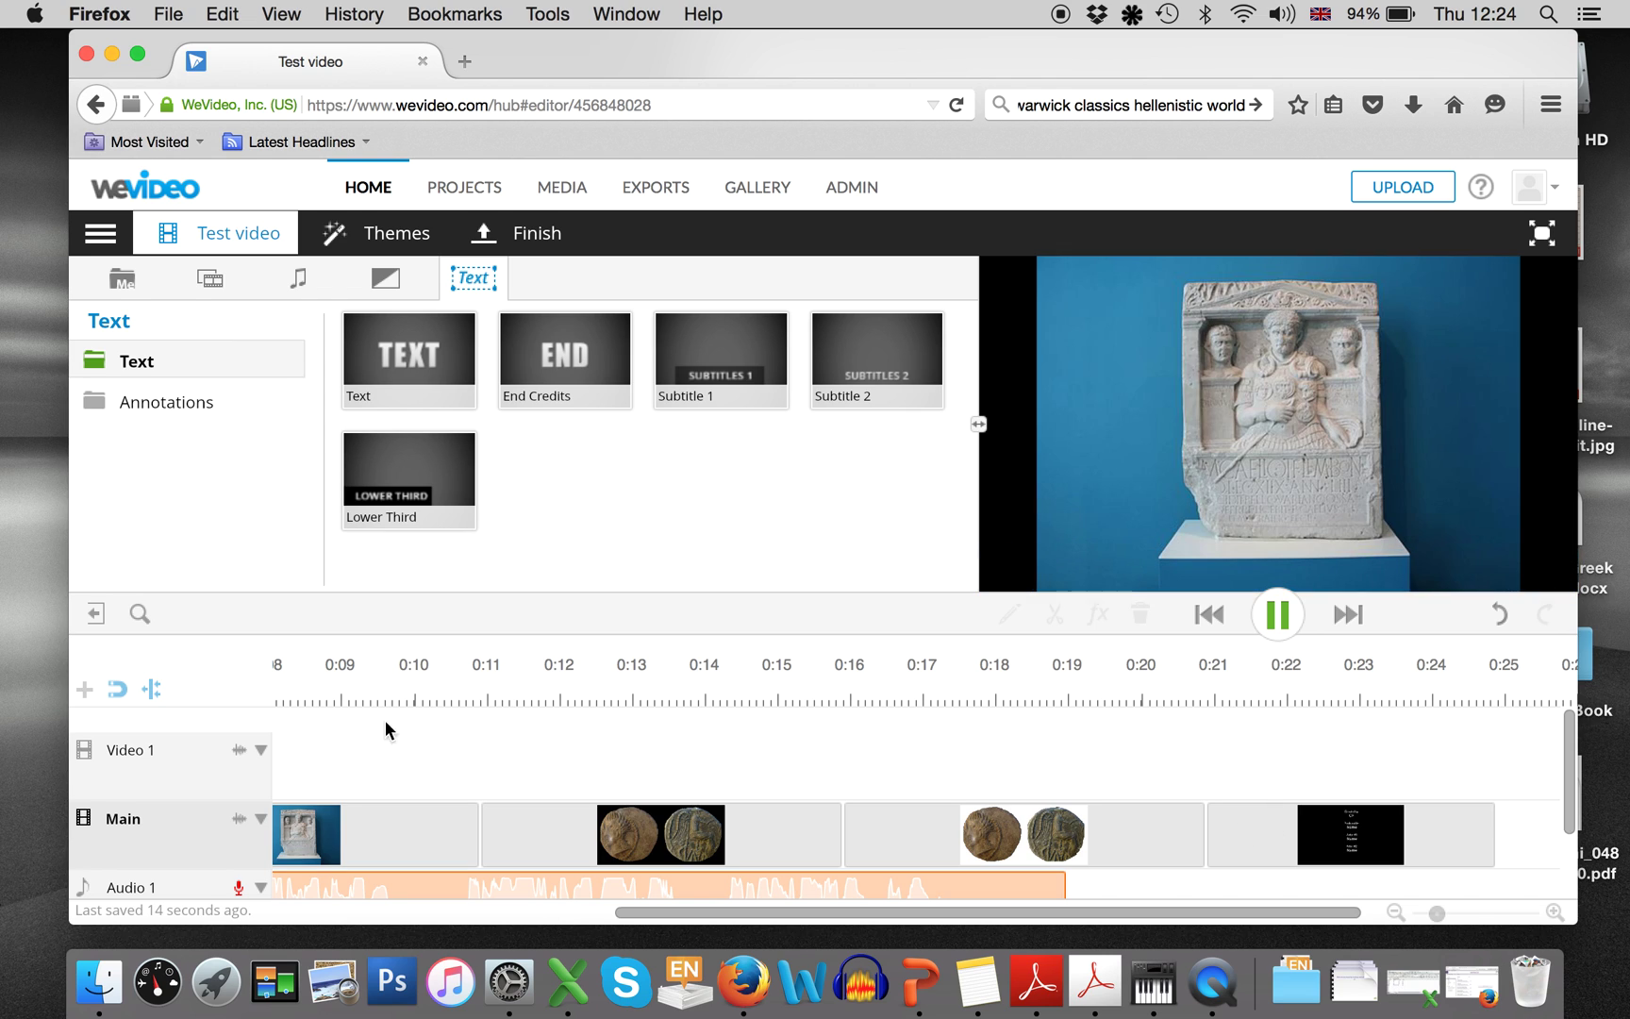
left_click_drag(713, 920, 376, 919)
left_click_drag(745, 732, 1359, 854)
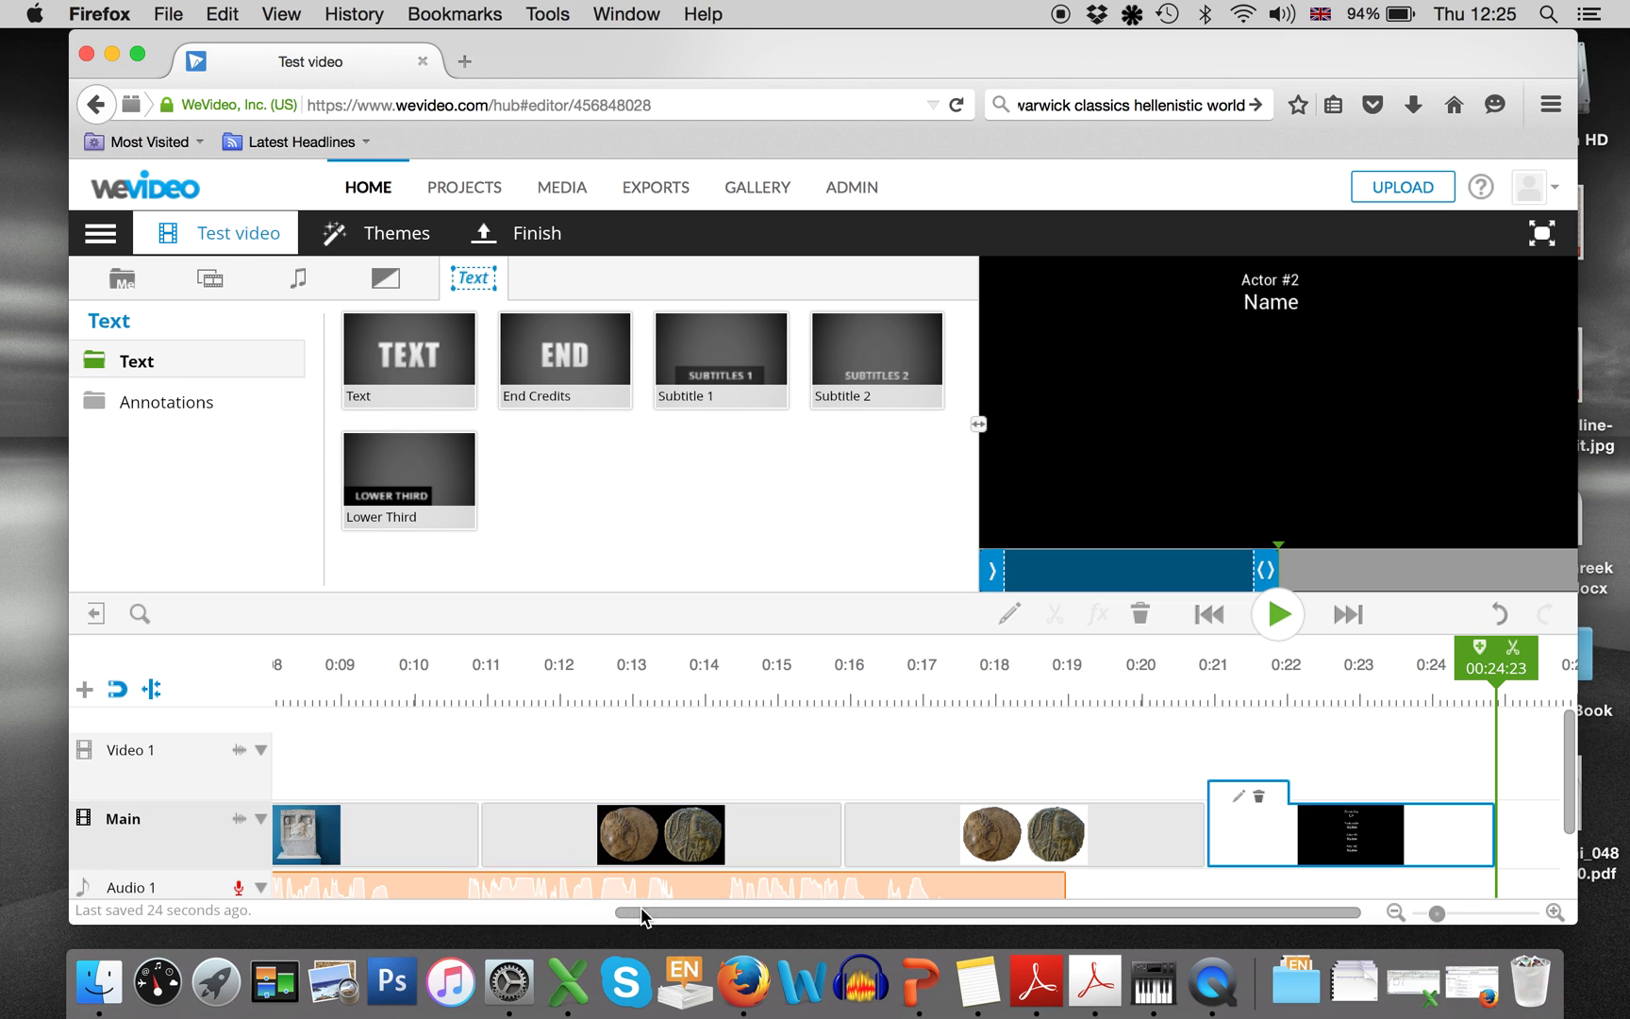
left_click_drag(641, 910, 225, 895)
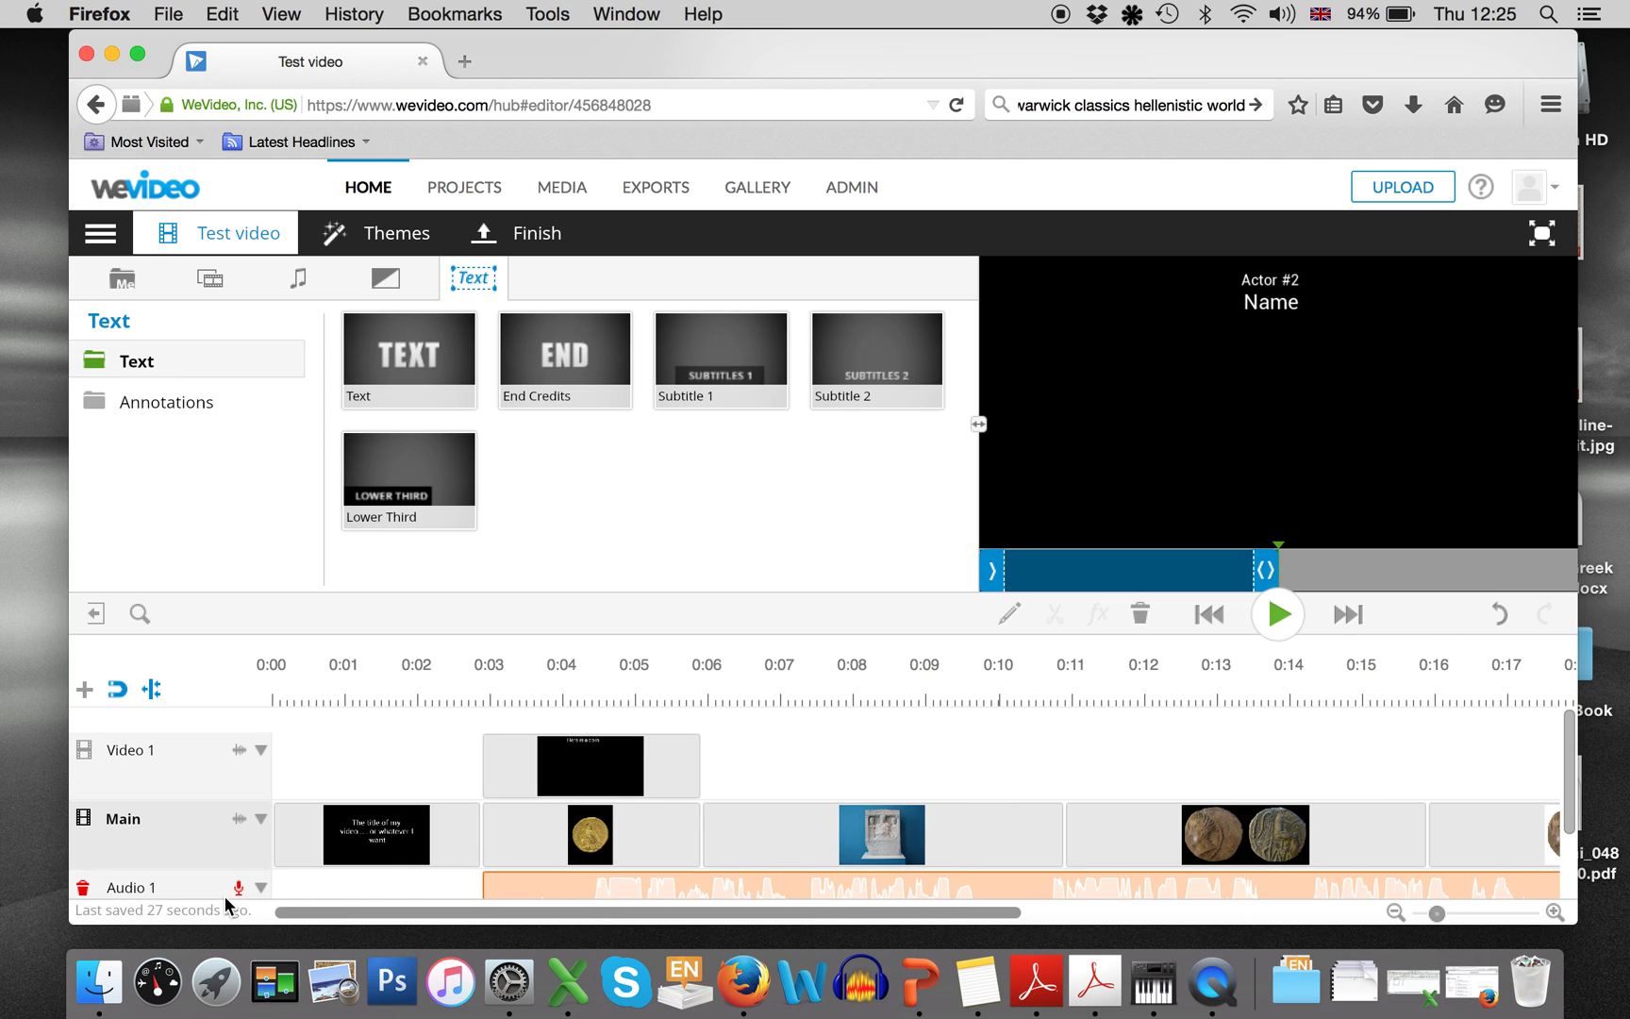
- Scale the Grabstein stele image to 0.51 and move it left to x 6, y 113
left_click(571, 795)
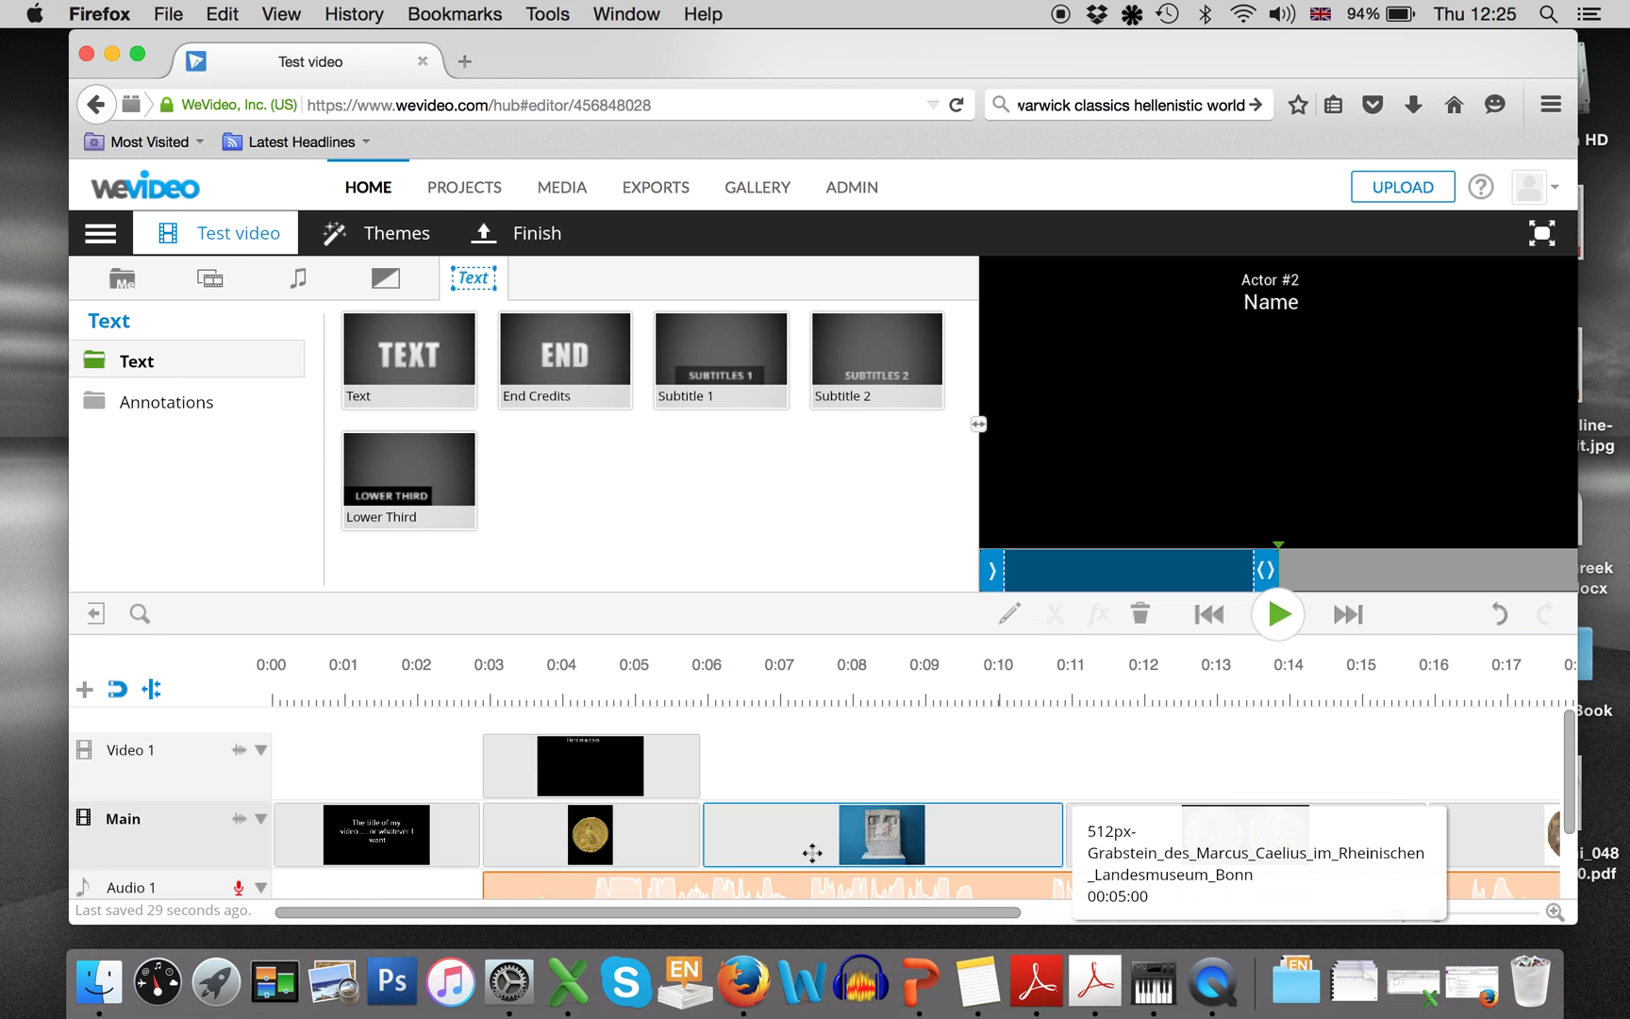
left_click(759, 827)
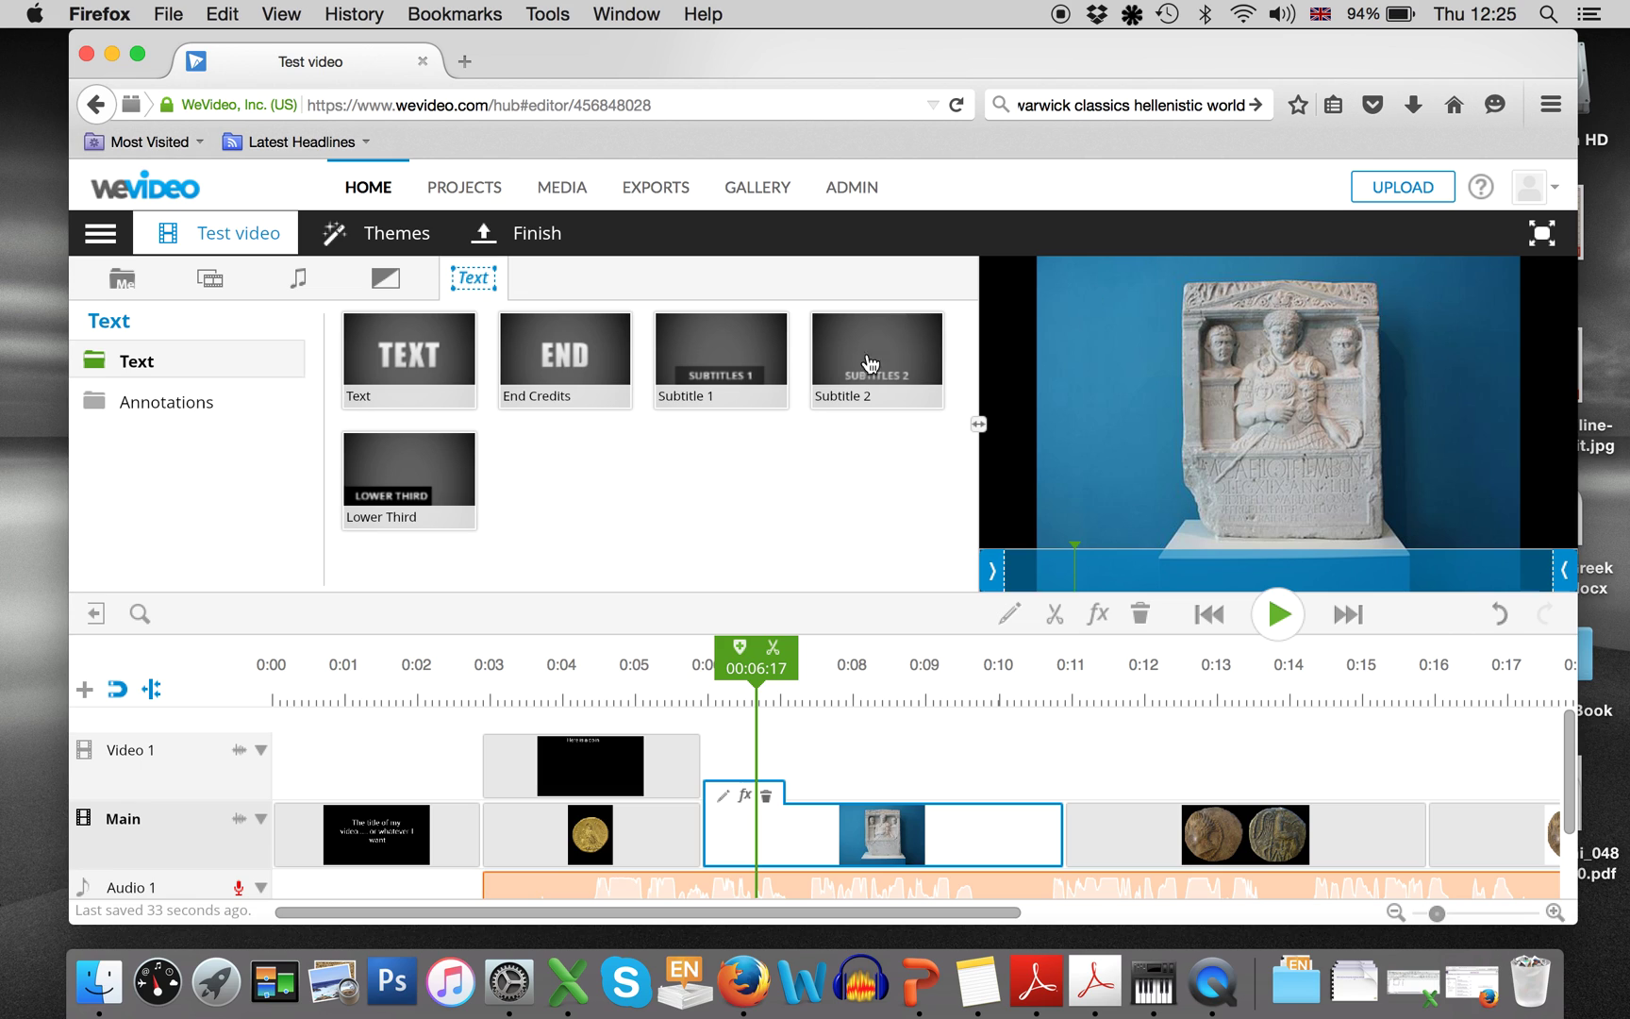
left_click(725, 800)
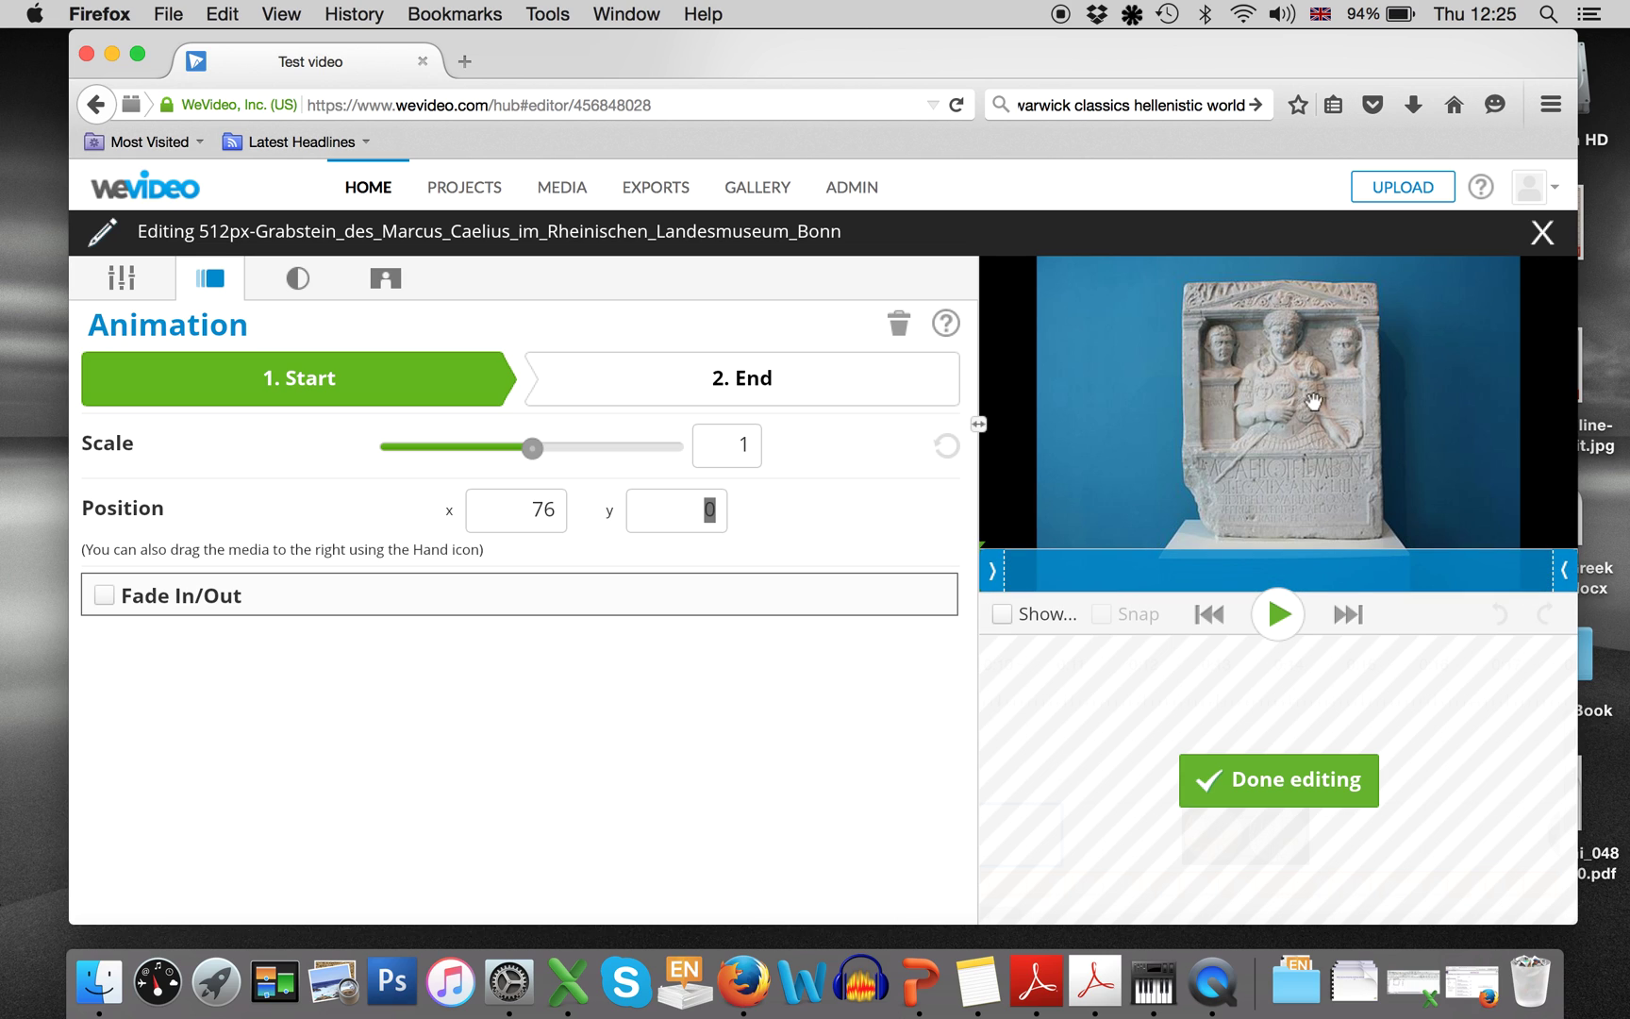
left_click(142, 281)
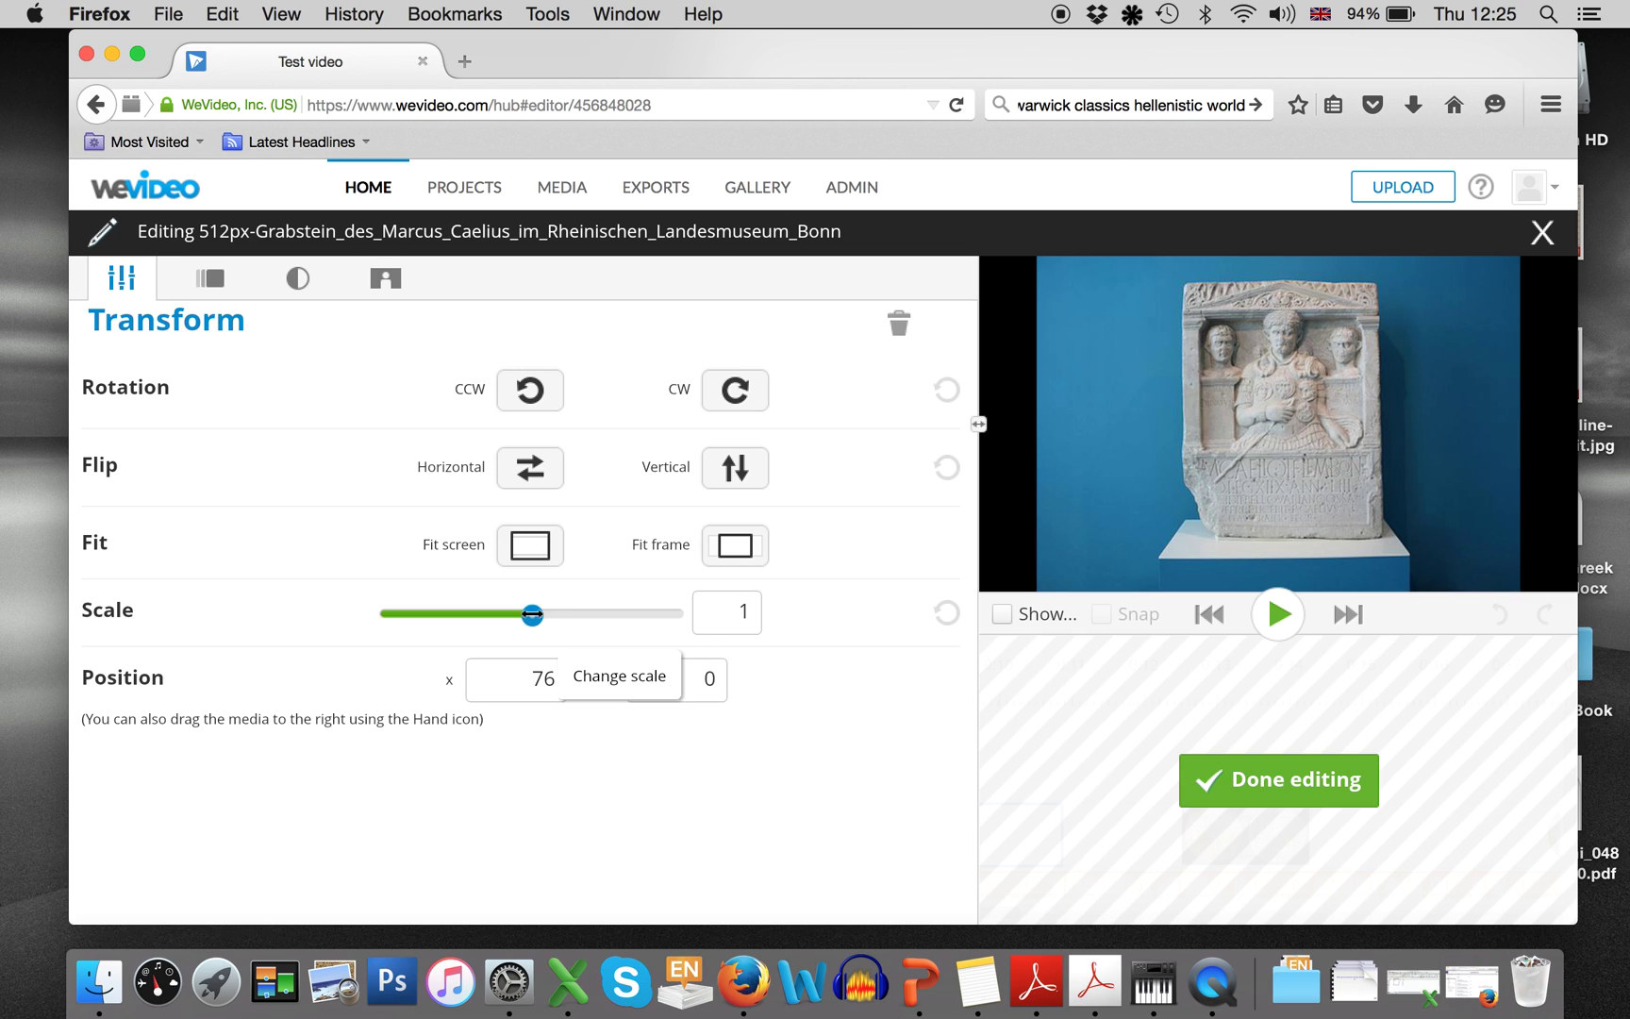
left_click_drag(532, 614, 496, 614)
left_click_drag(1339, 464, 1233, 437)
left_click_drag(495, 614, 463, 615)
left_click_drag(1256, 502, 1123, 469)
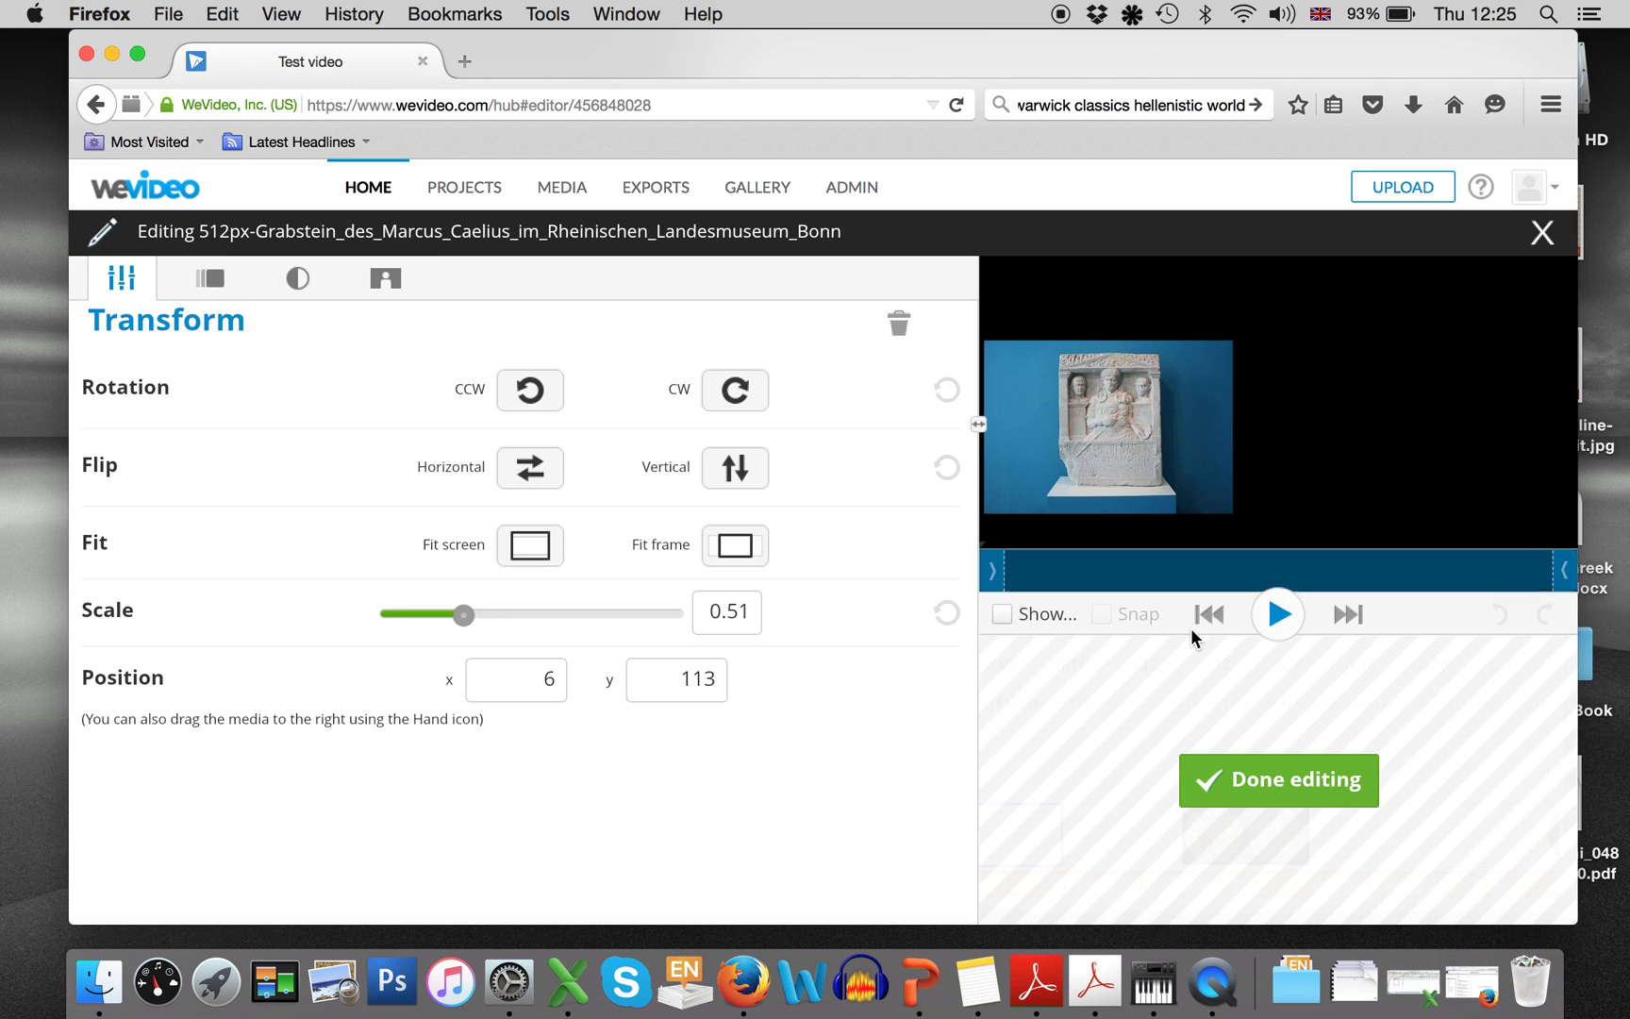
left_click(1257, 784)
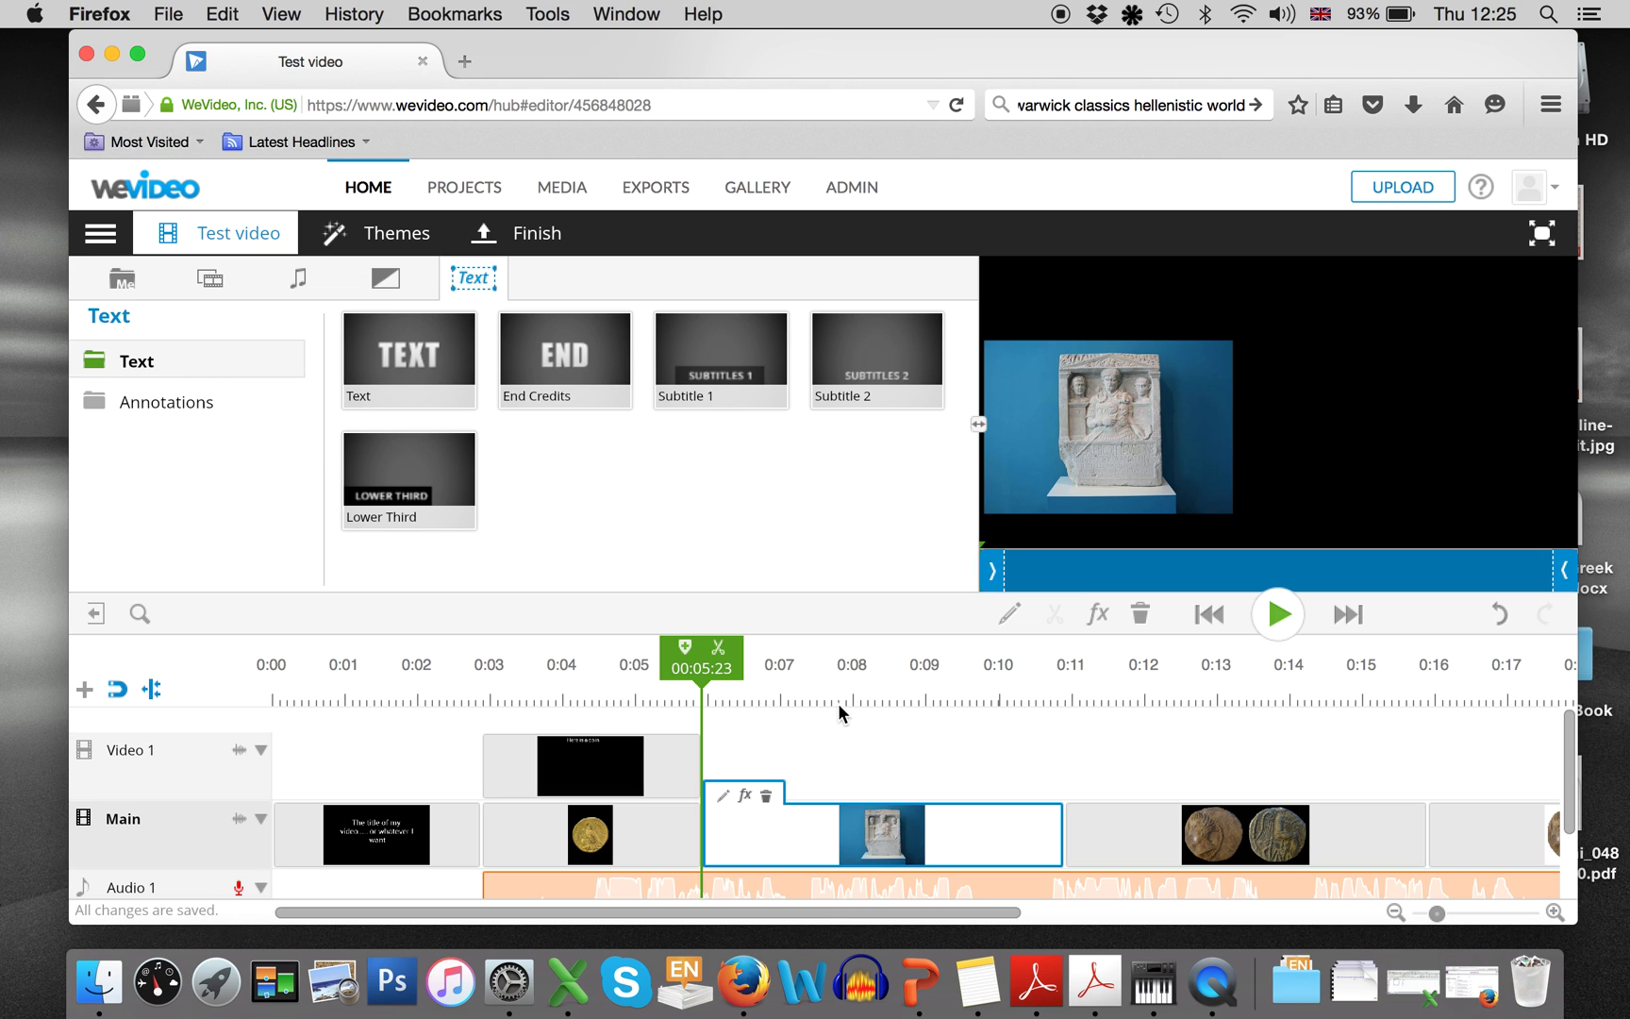
- Place the fog_4 coin image on Video 1 above the stele and trim its start to about 0:07
left_click(127, 283)
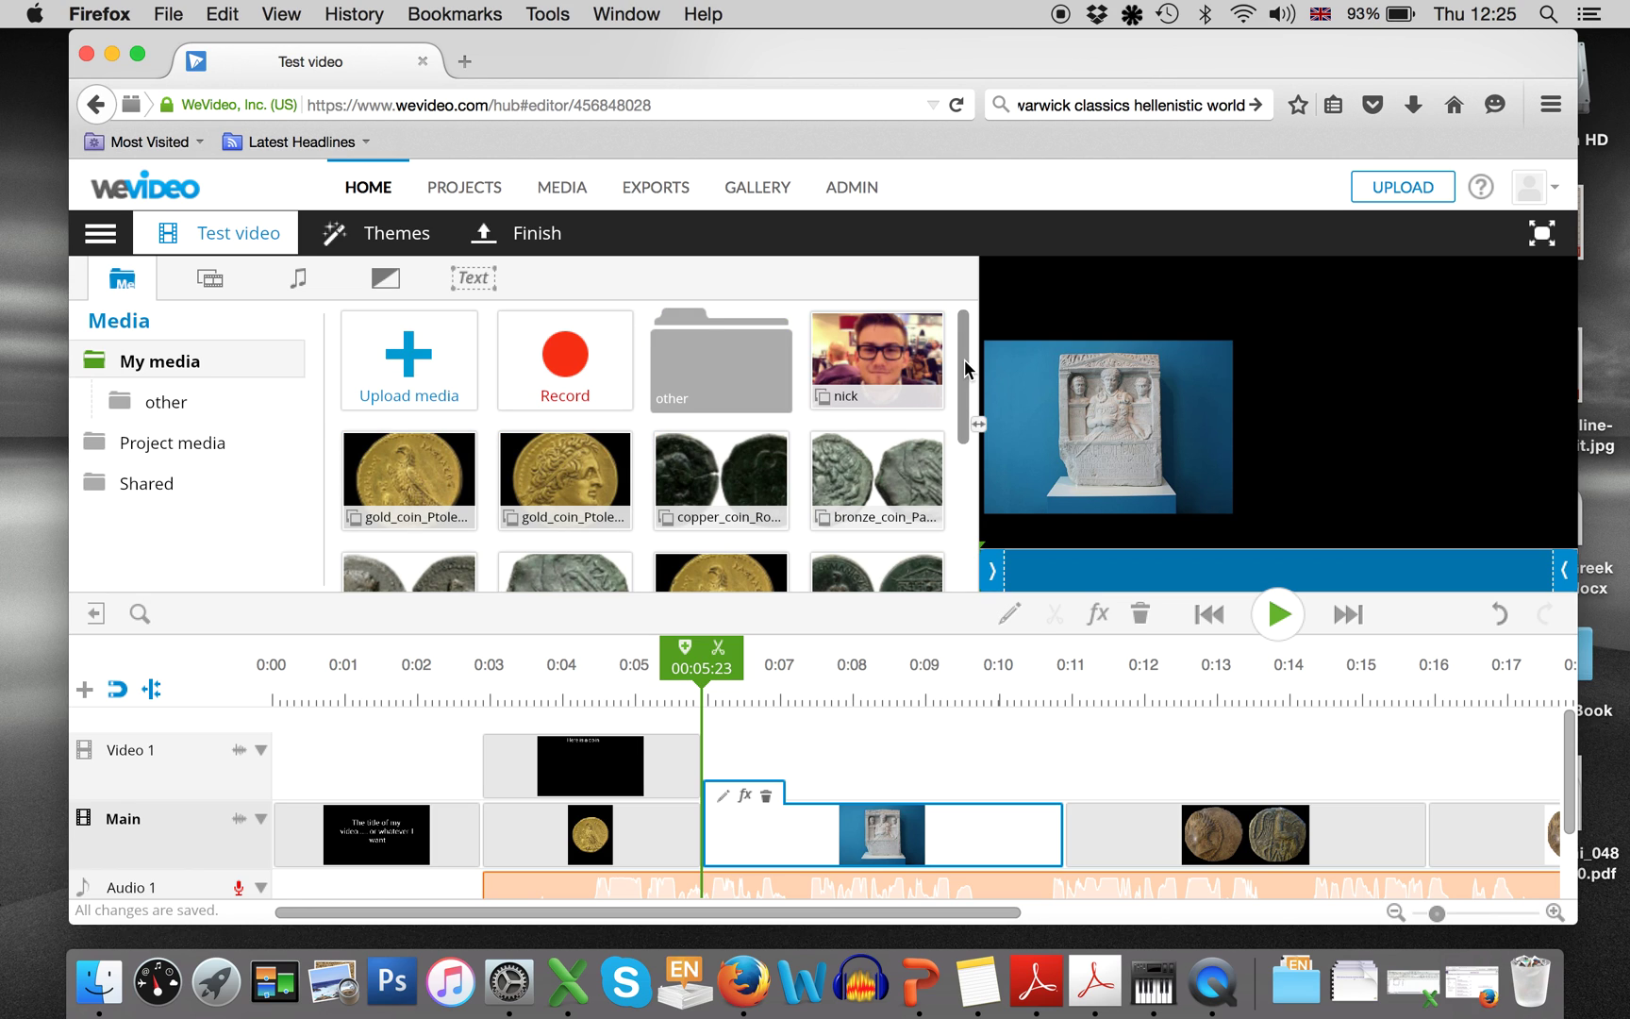
left_click_drag(964, 359, 962, 565)
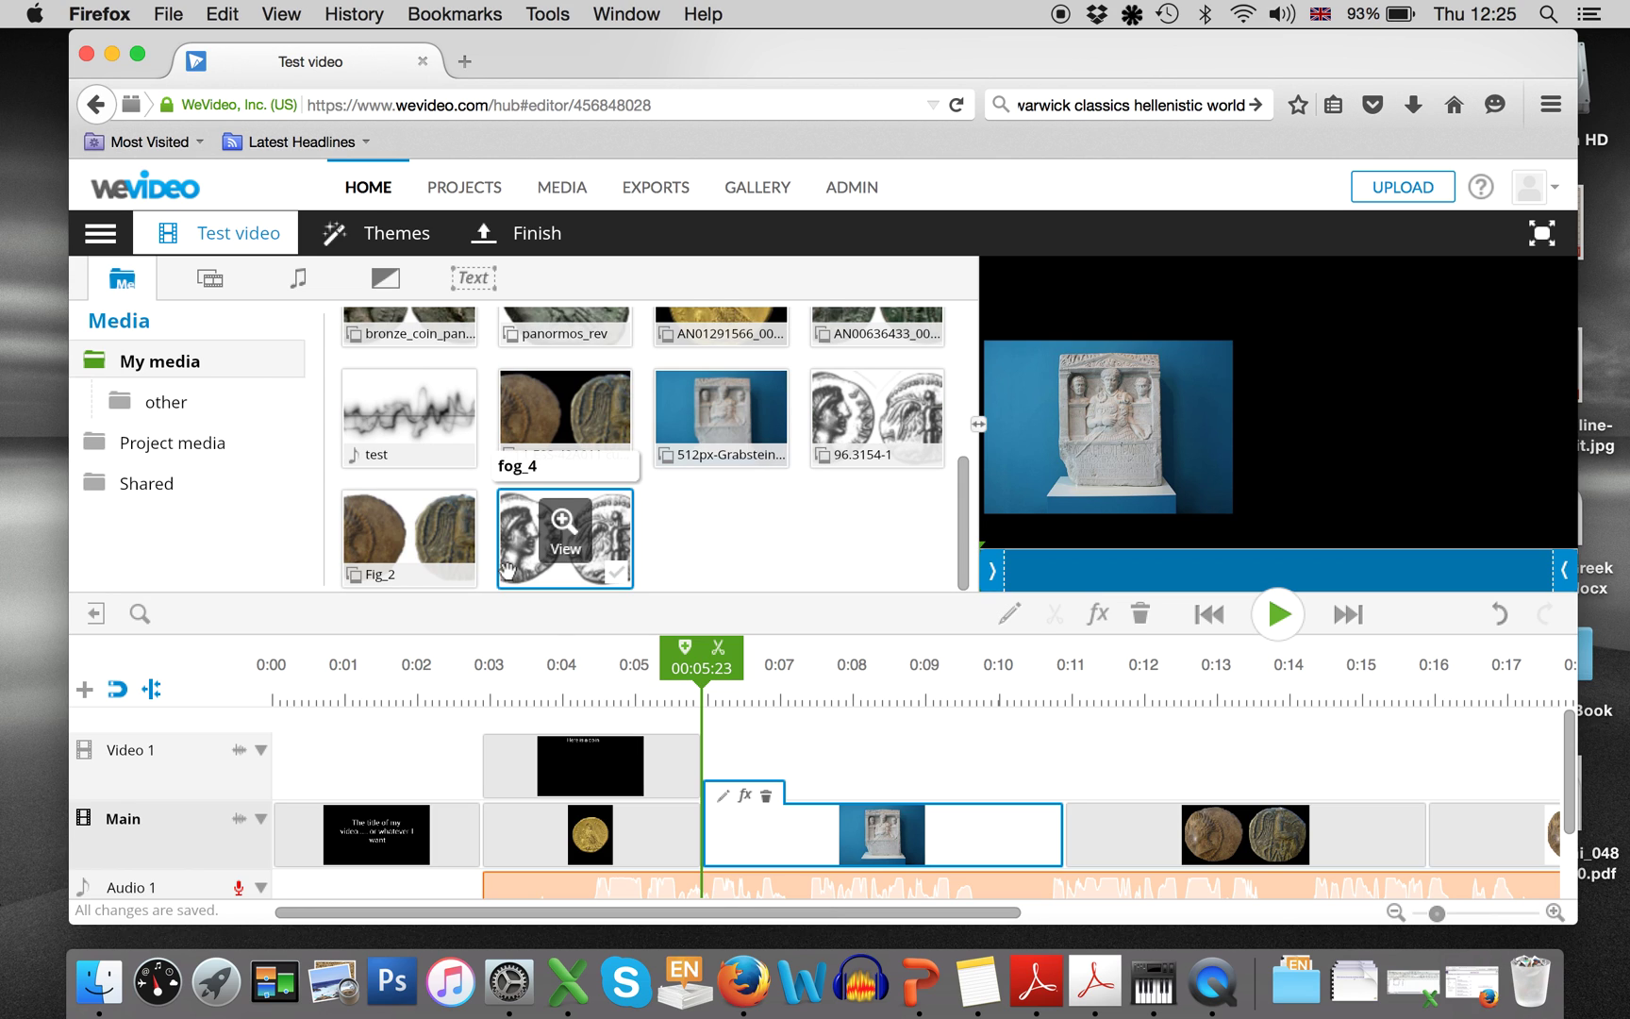
left_click_drag(602, 543, 782, 743)
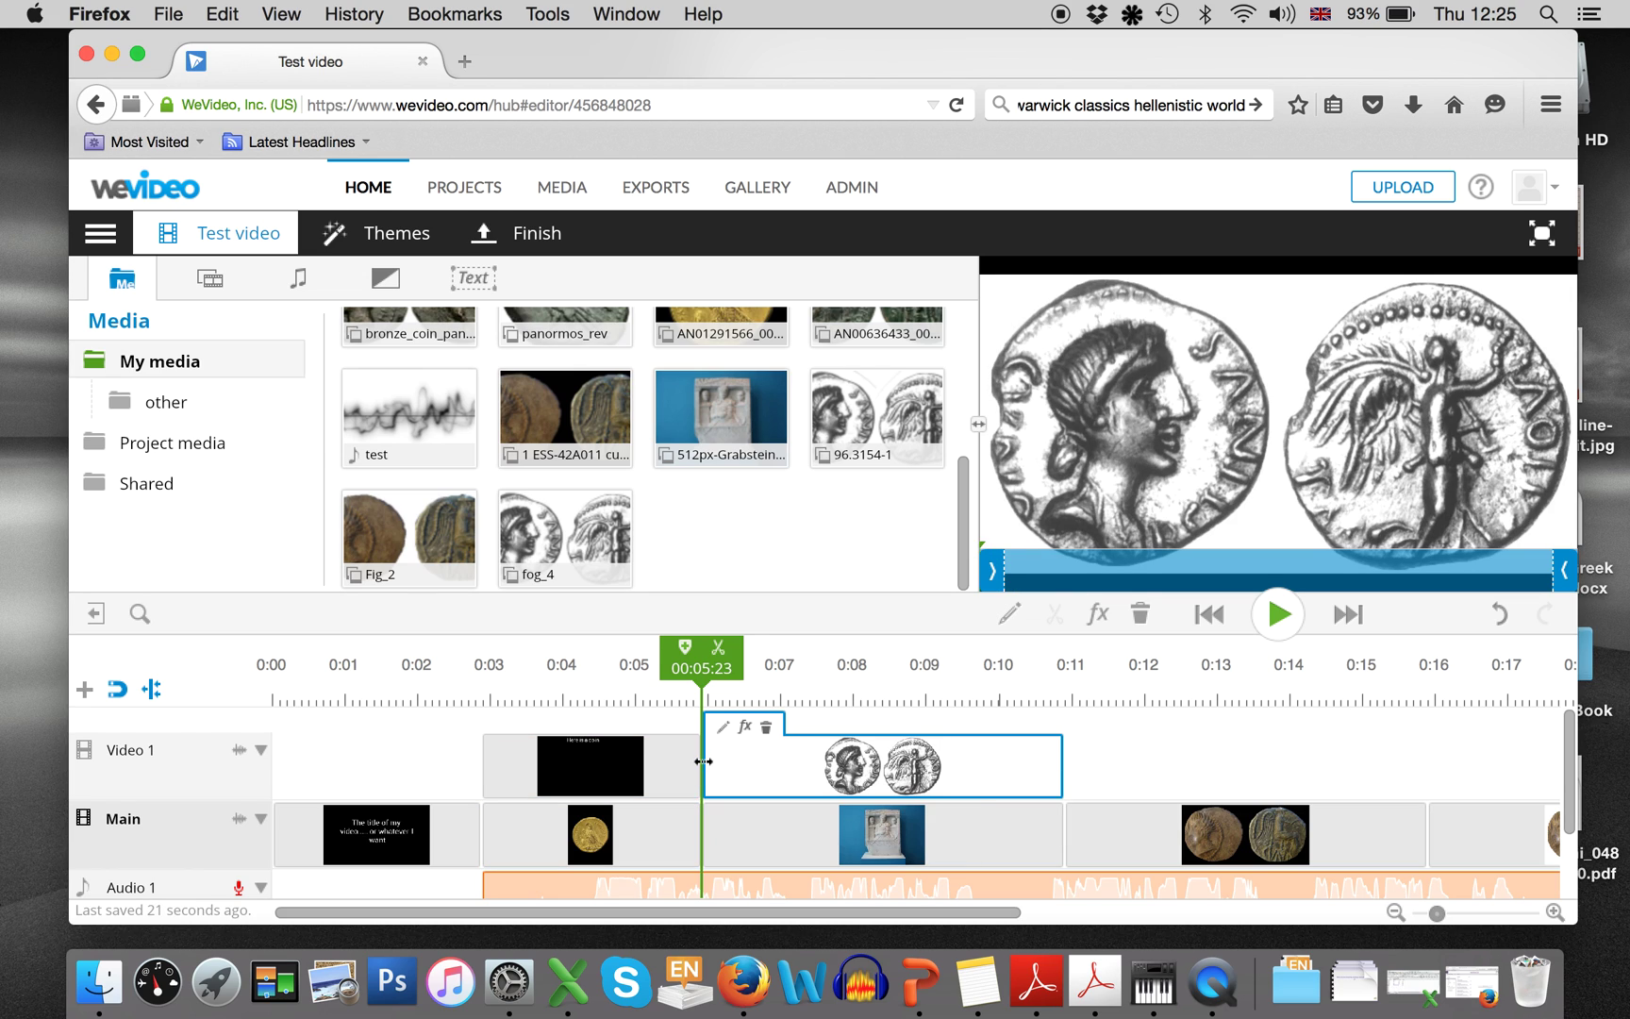
left_click_drag(703, 762, 840, 787)
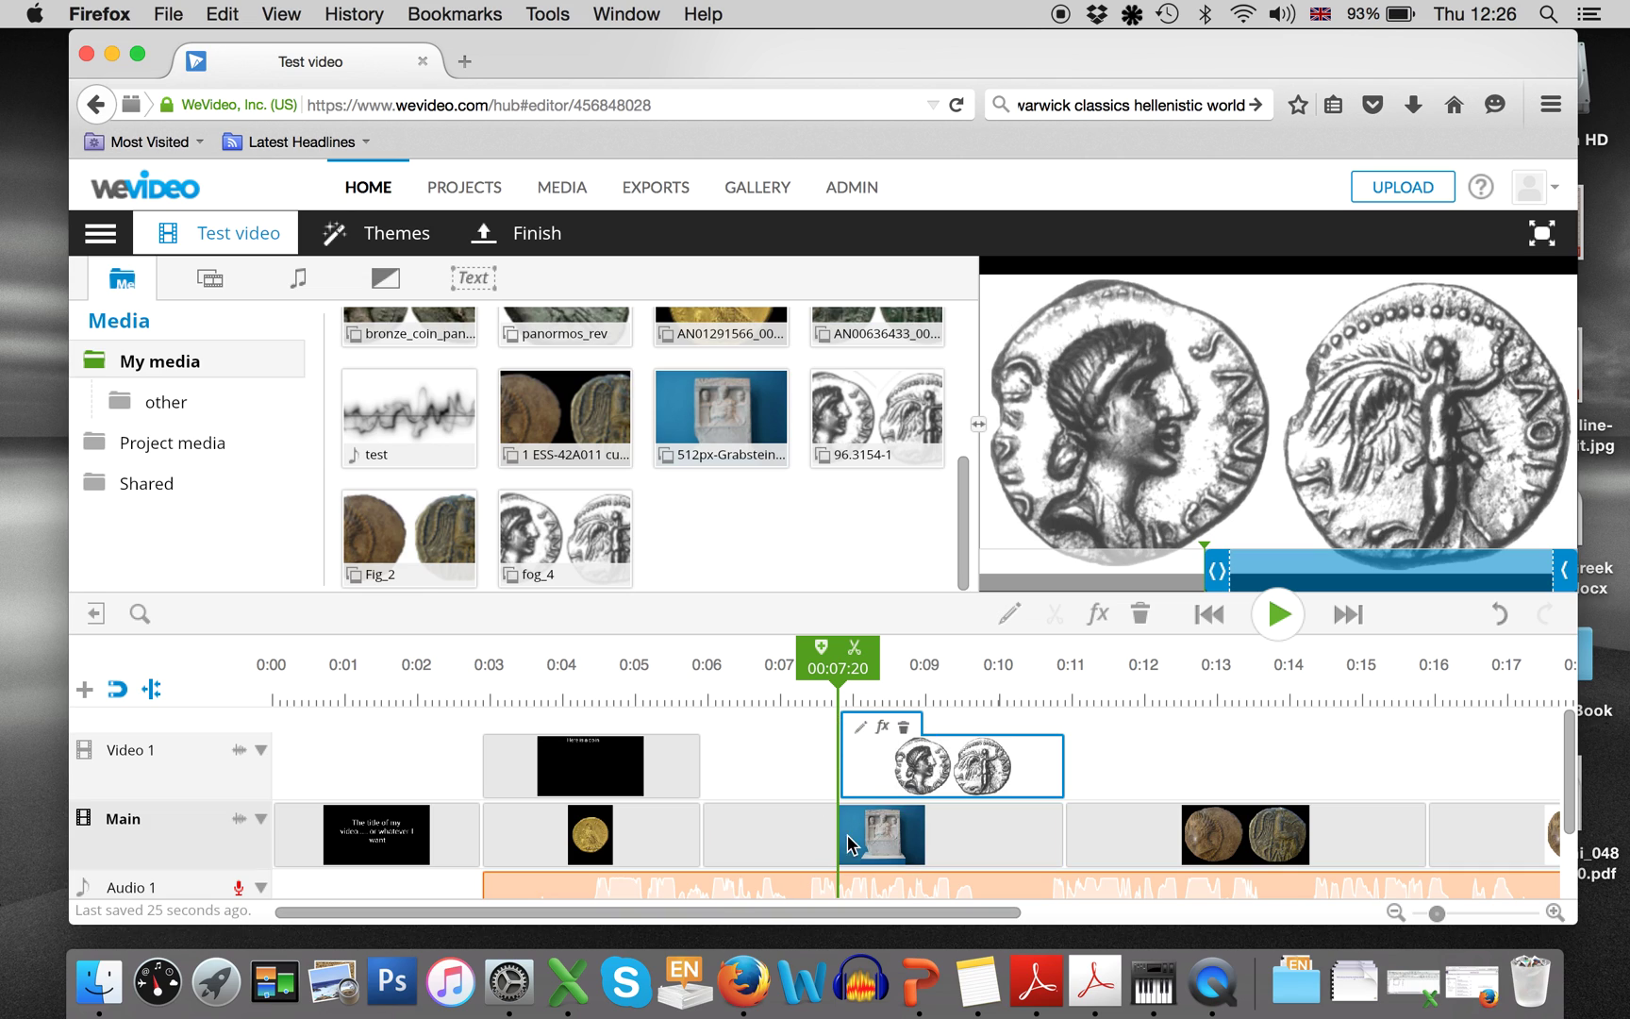
- Scale the coin overlay to 0.42, move it right of the stele, and preview it
left_click(861, 728)
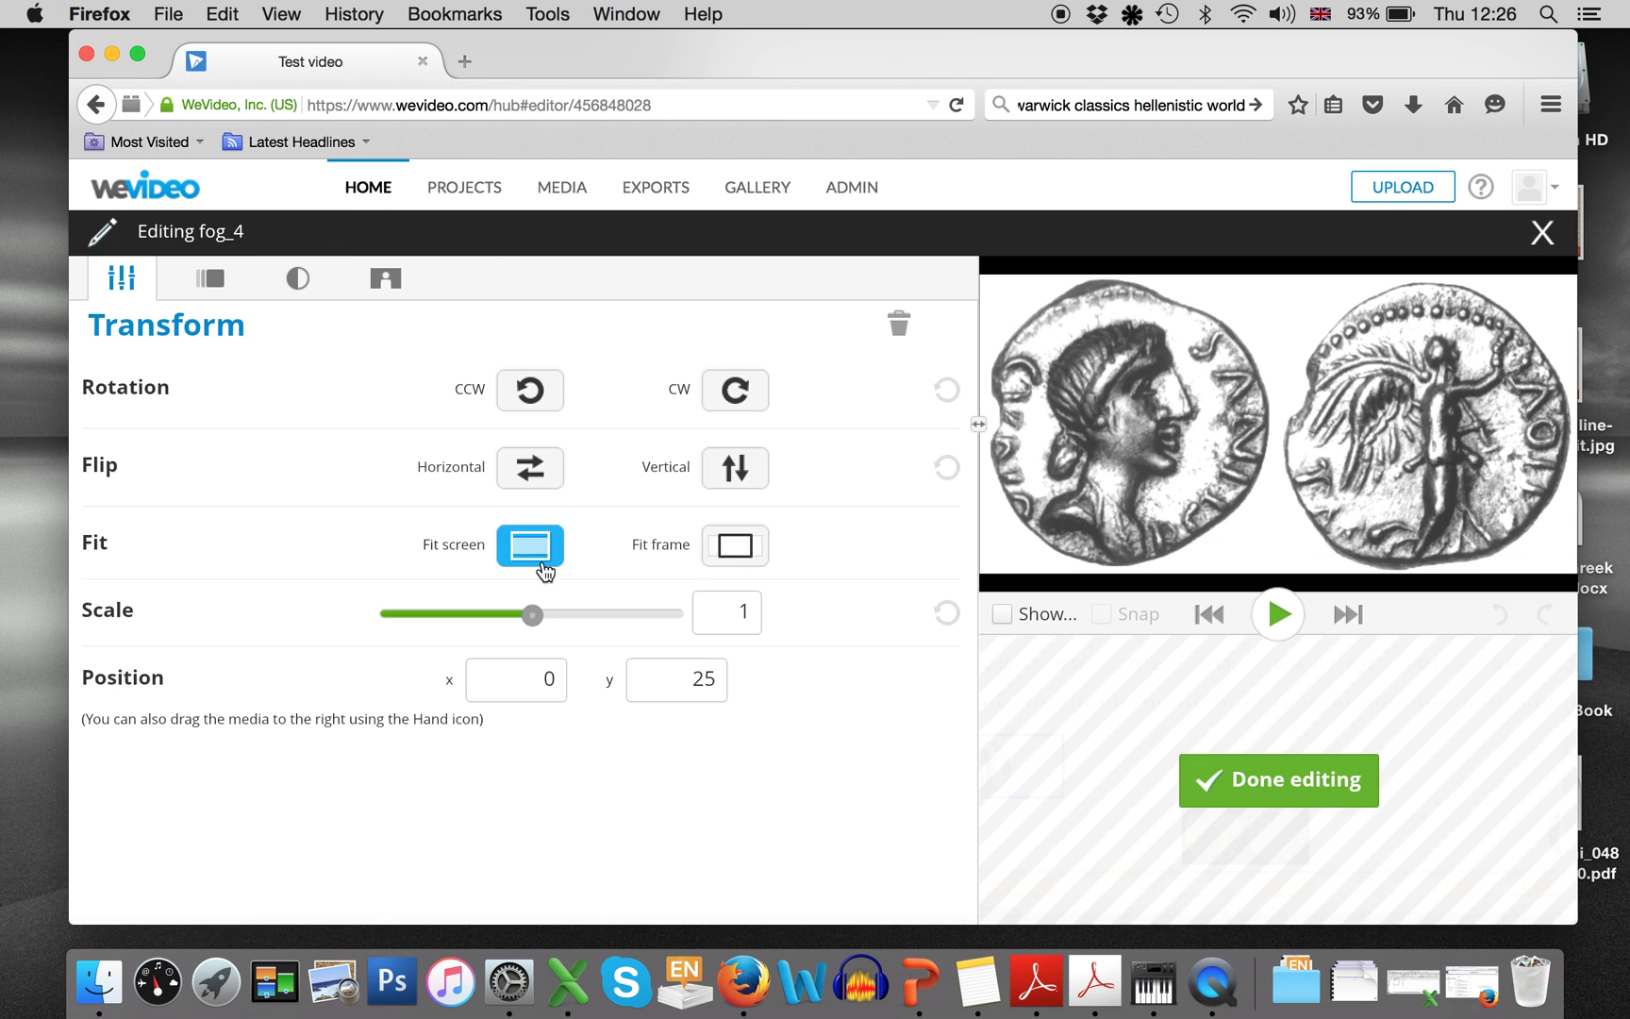
left_click_drag(532, 614, 450, 615)
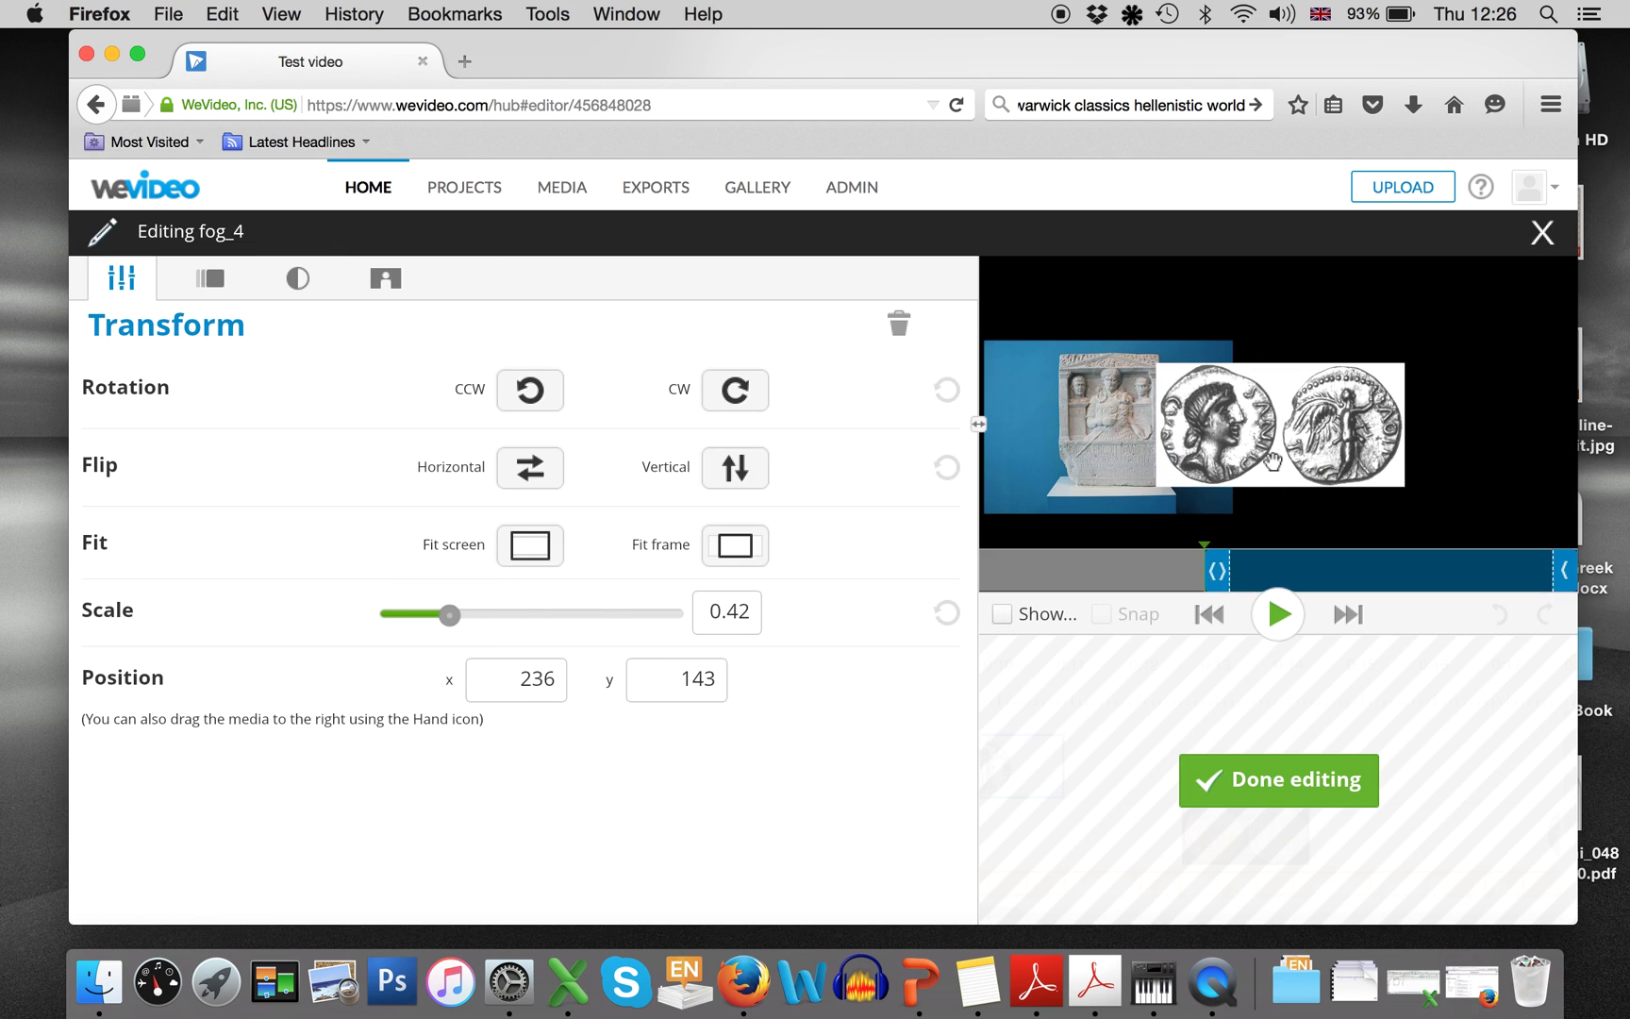
left_click_drag(1274, 463, 1383, 463)
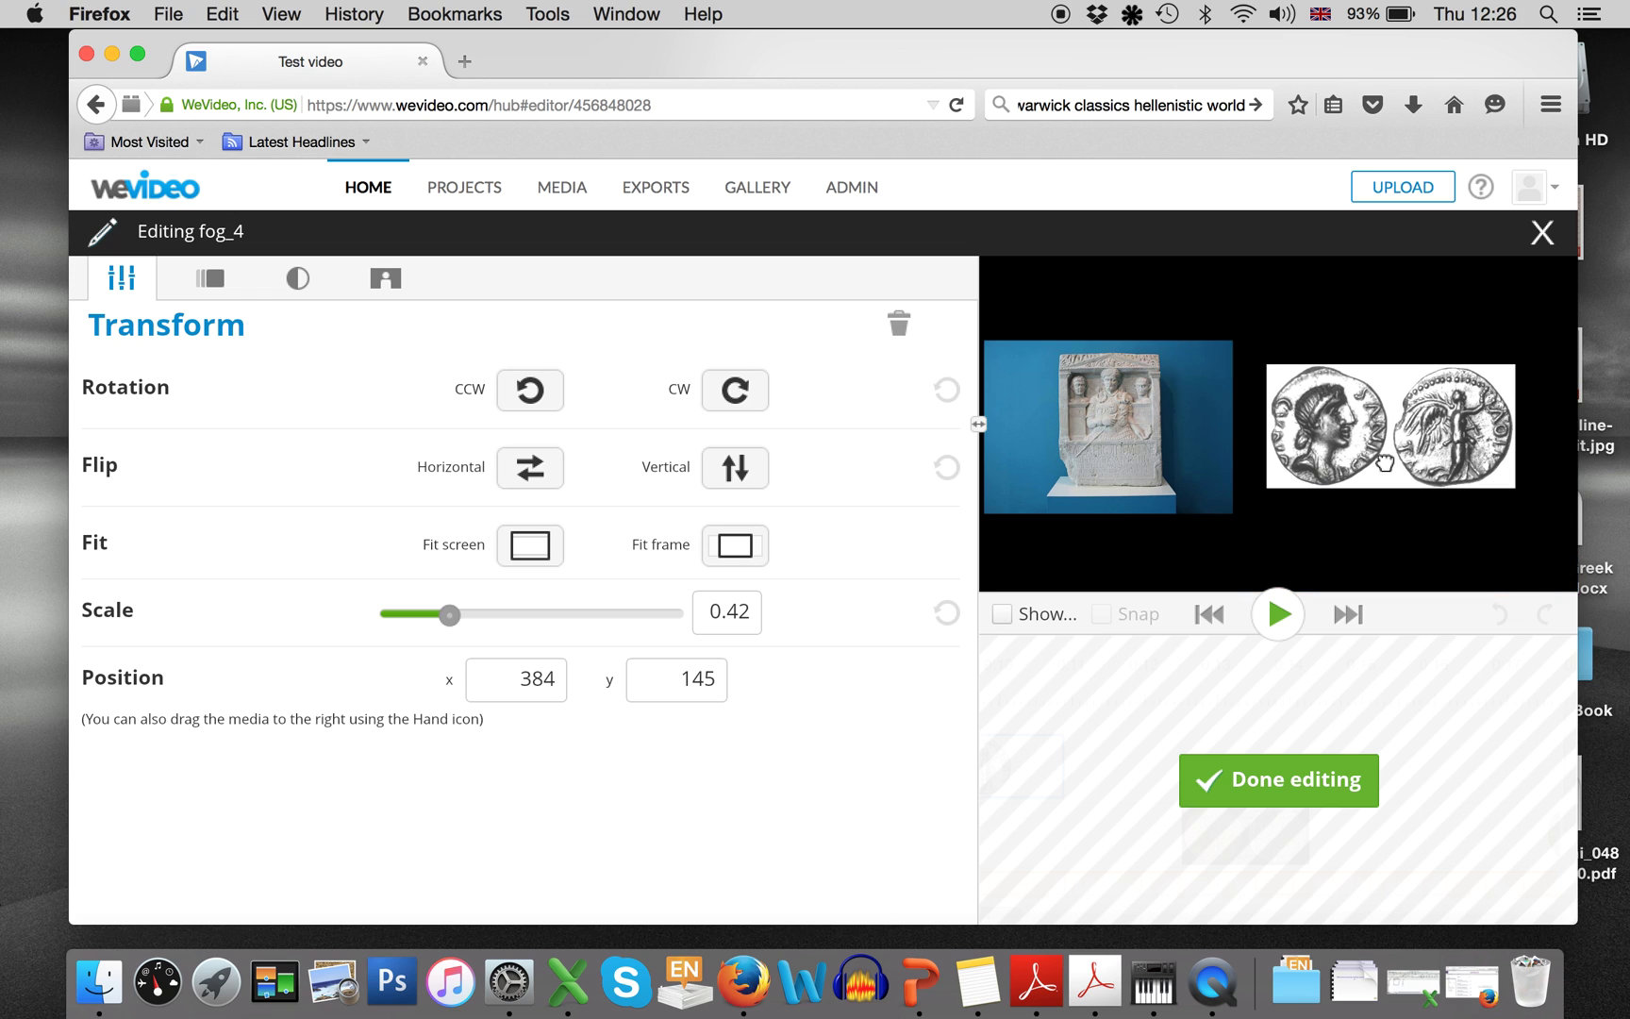
left_click(1280, 618)
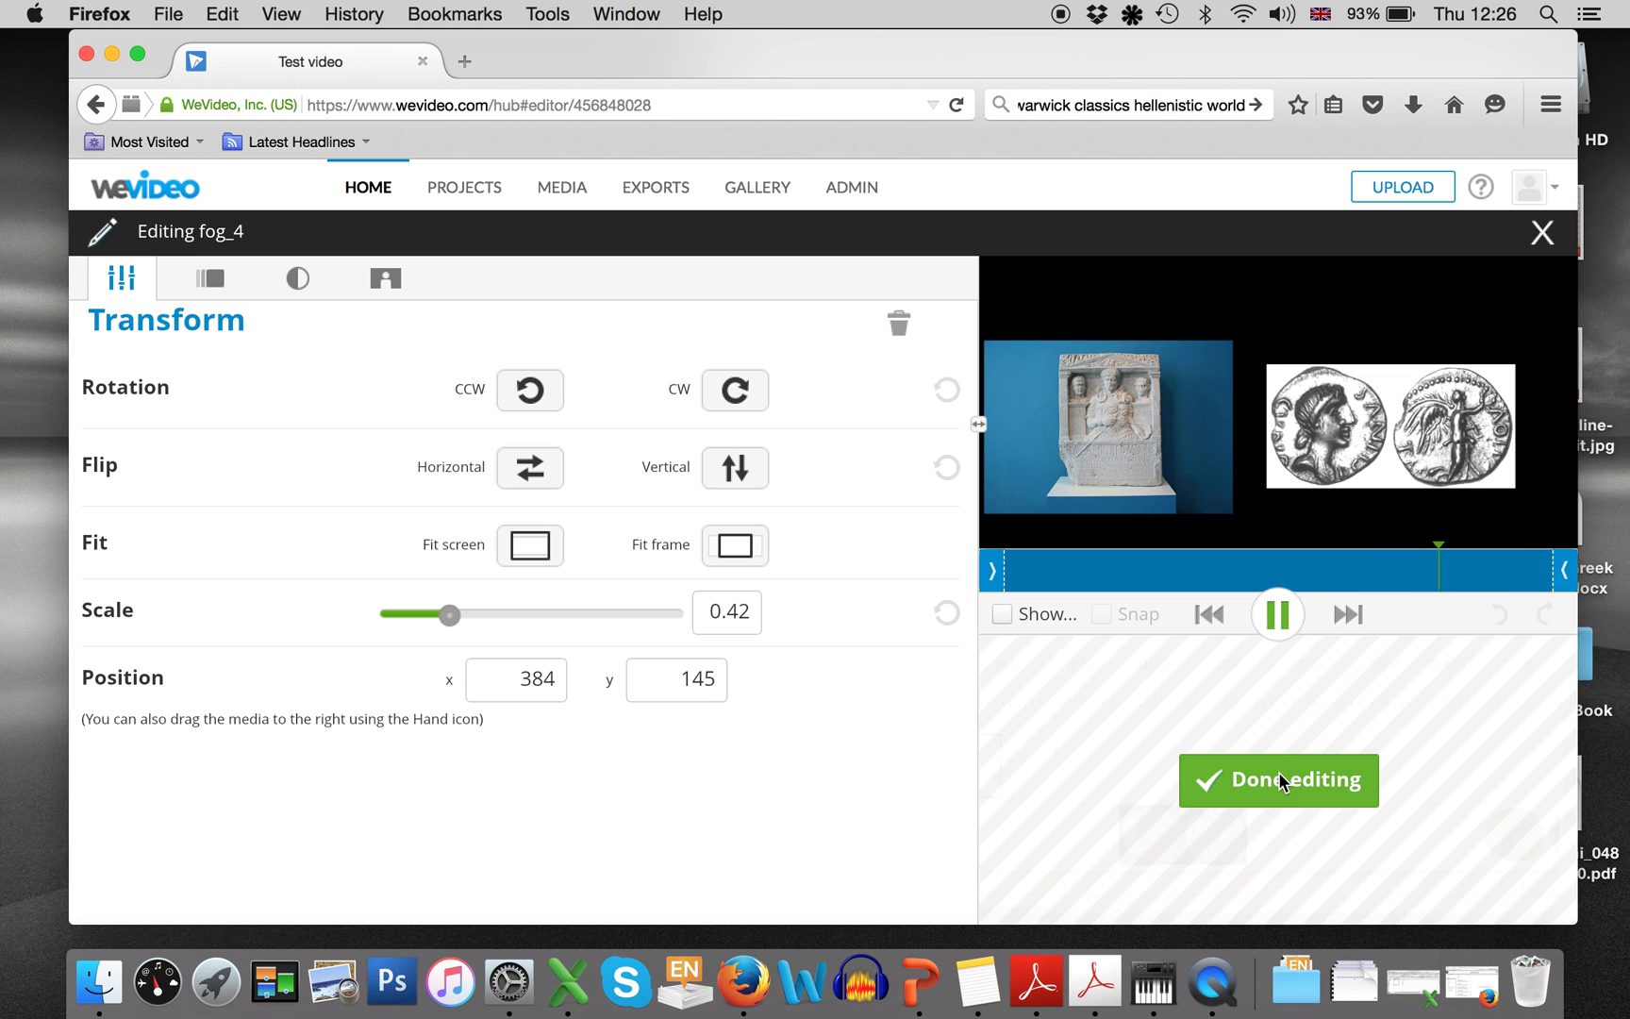
left_click(1283, 781)
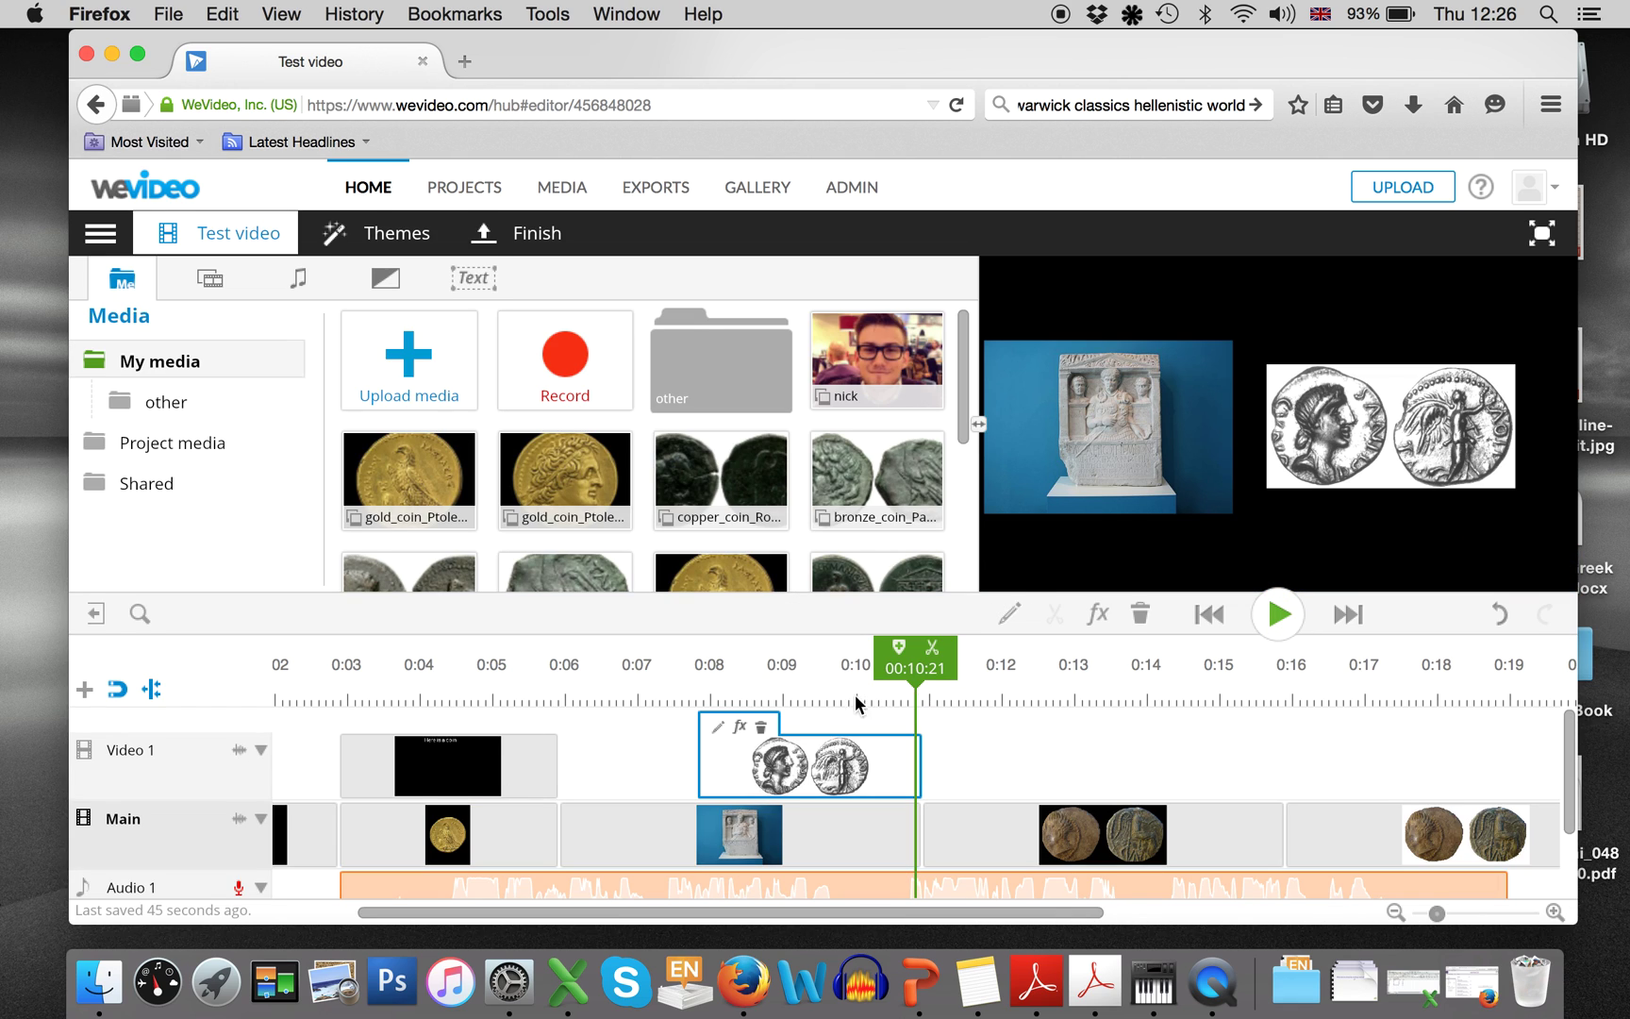
- Play the stele section from its start to check the coin overlay
left_click_drag(914, 677, 682, 676)
left_click_drag(878, 481, 1218, 599)
left_click(1280, 616)
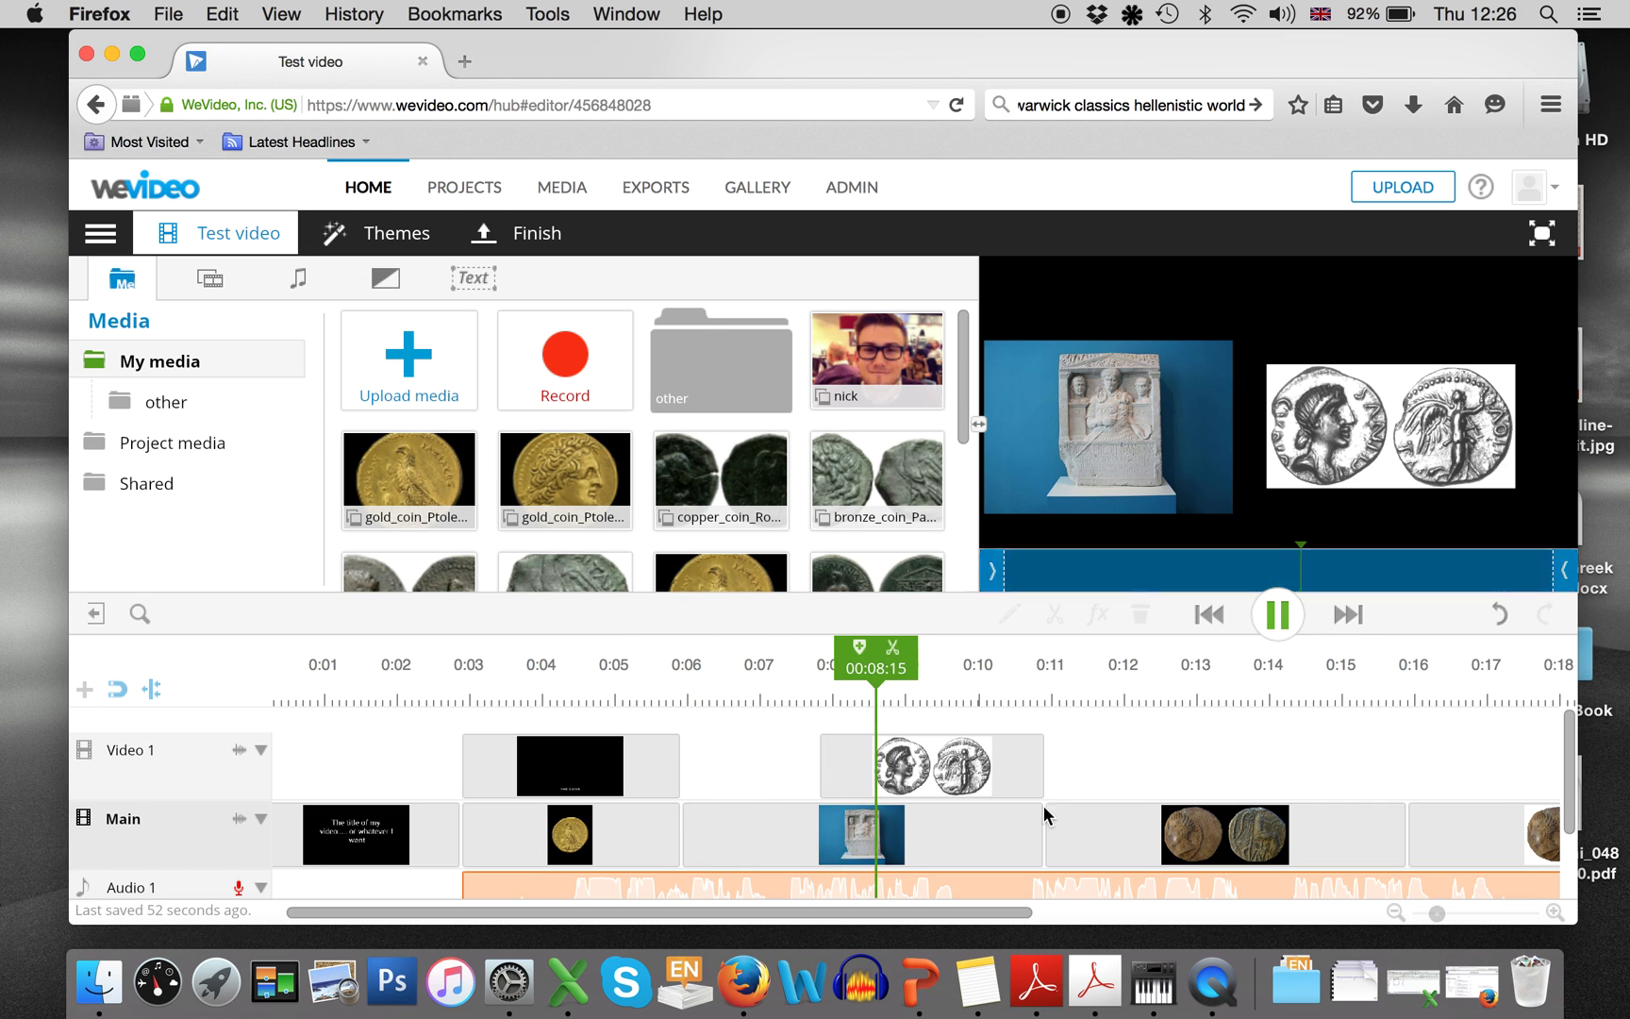
left_click(1278, 615)
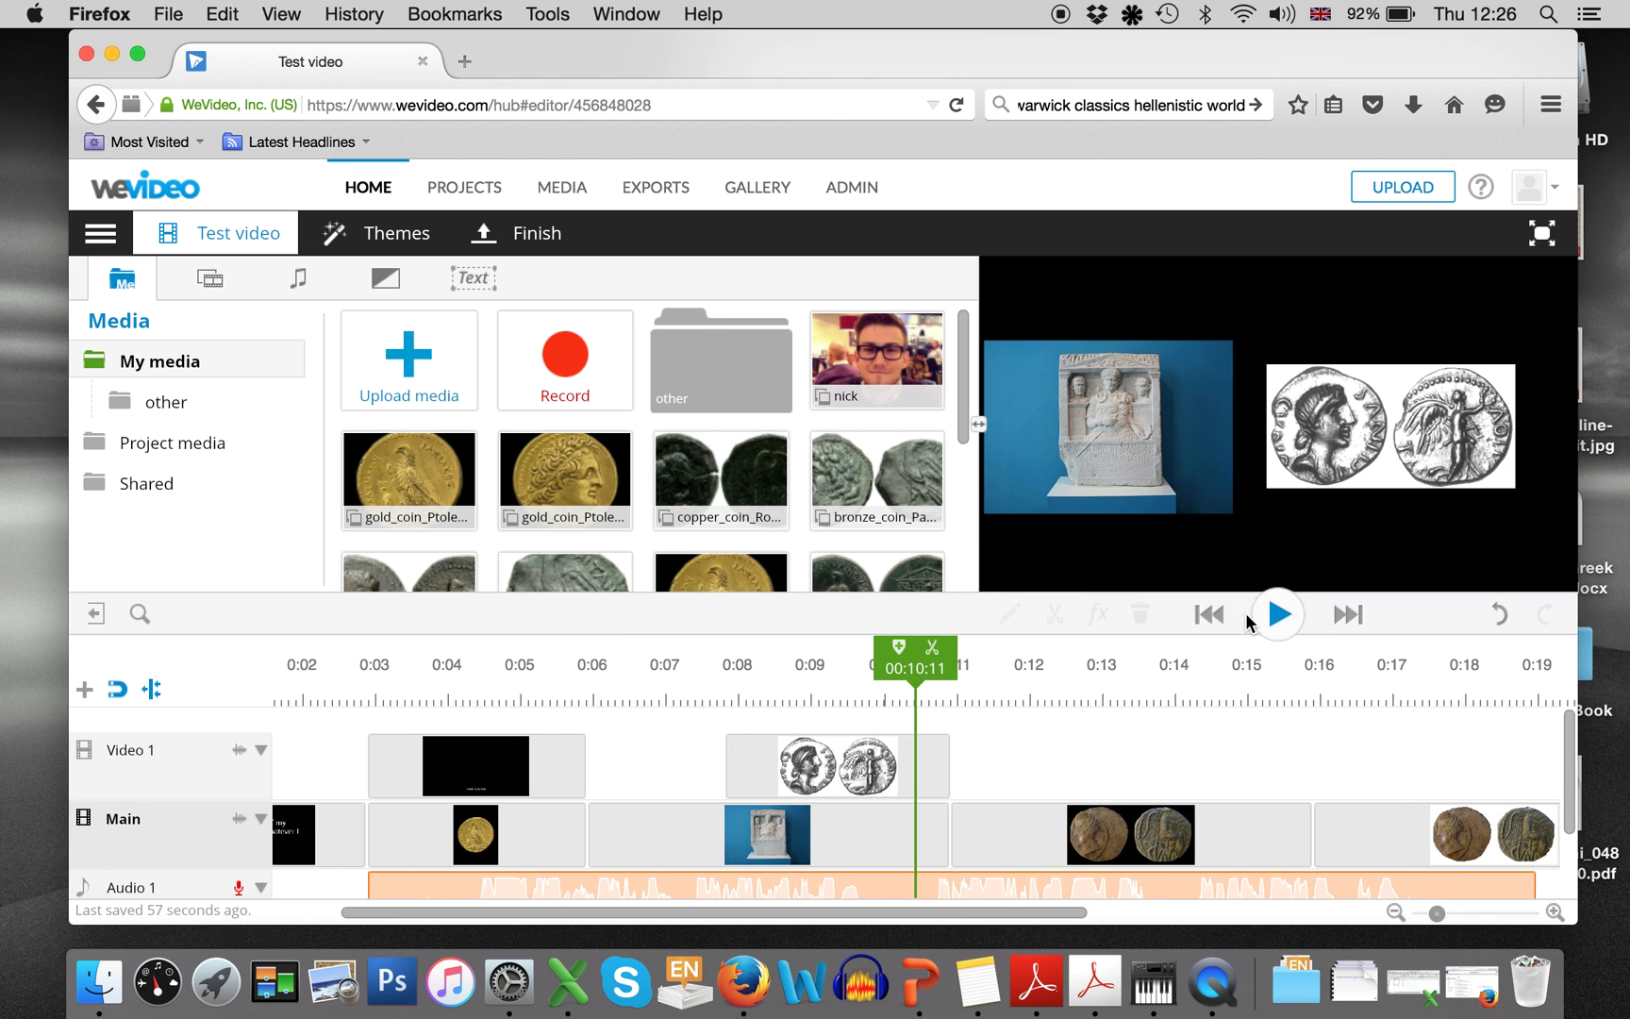
- Trim the coin overlay on Video 1 to about two seconds and replay it
left_click(939, 763)
left_click_drag(950, 771, 838, 769)
left_click_drag(832, 680, 595, 680)
left_click(1279, 616)
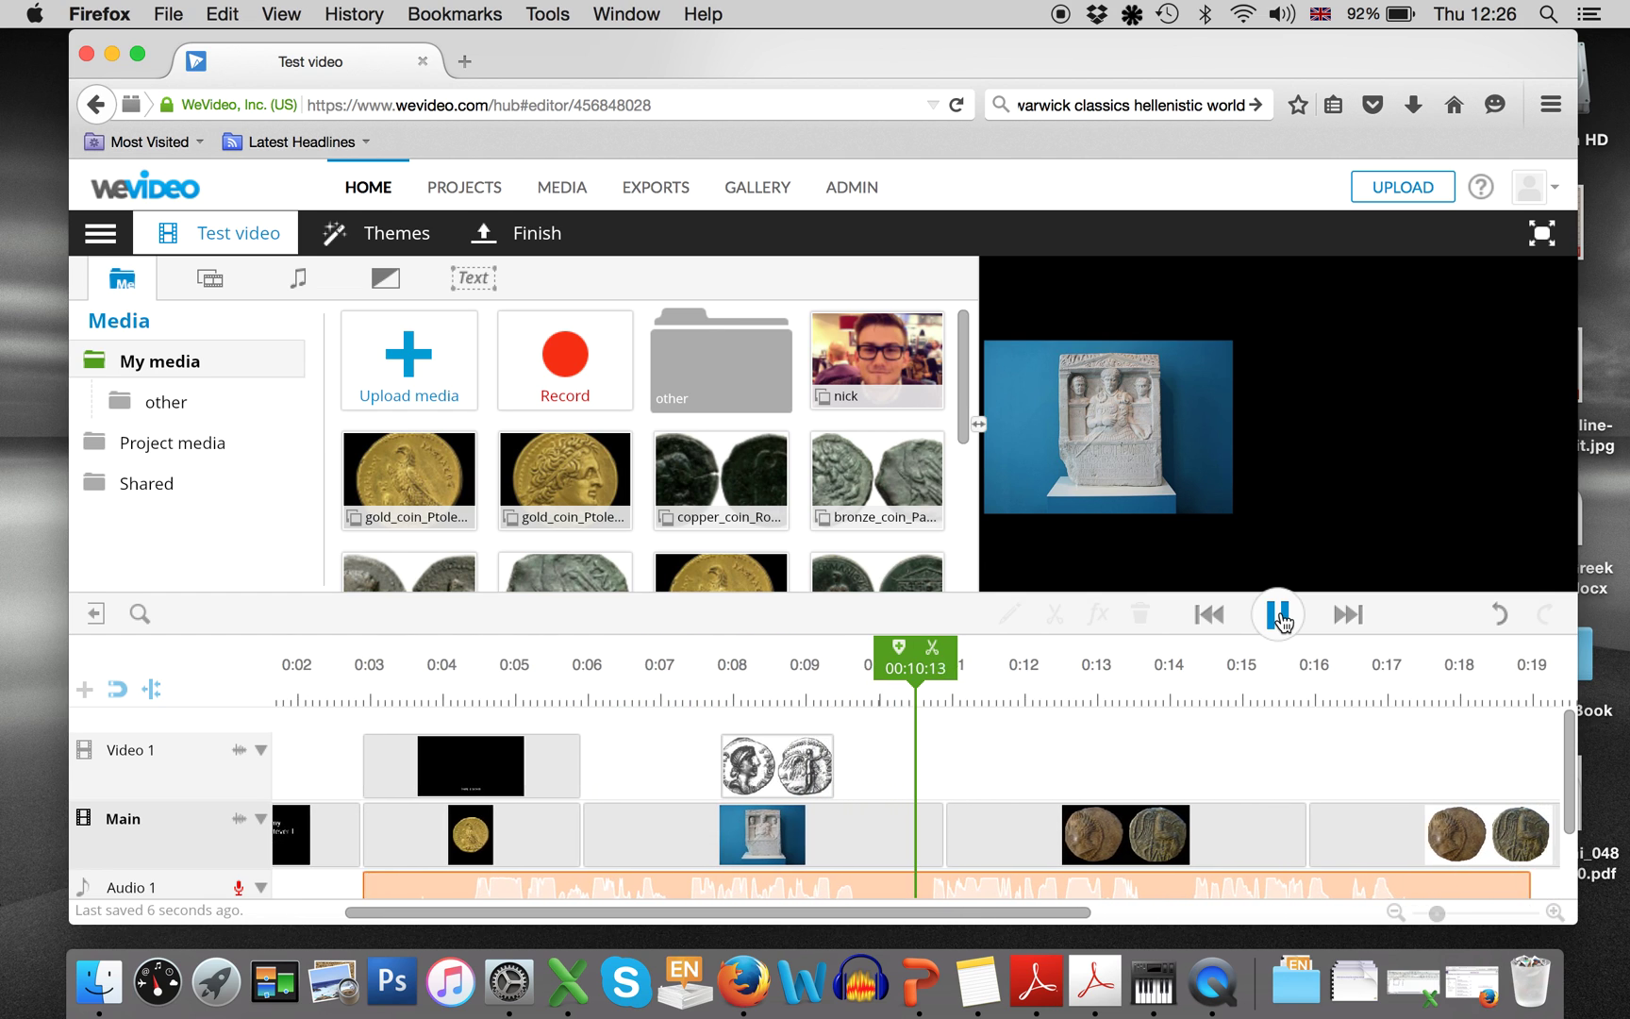
left_click(1279, 616)
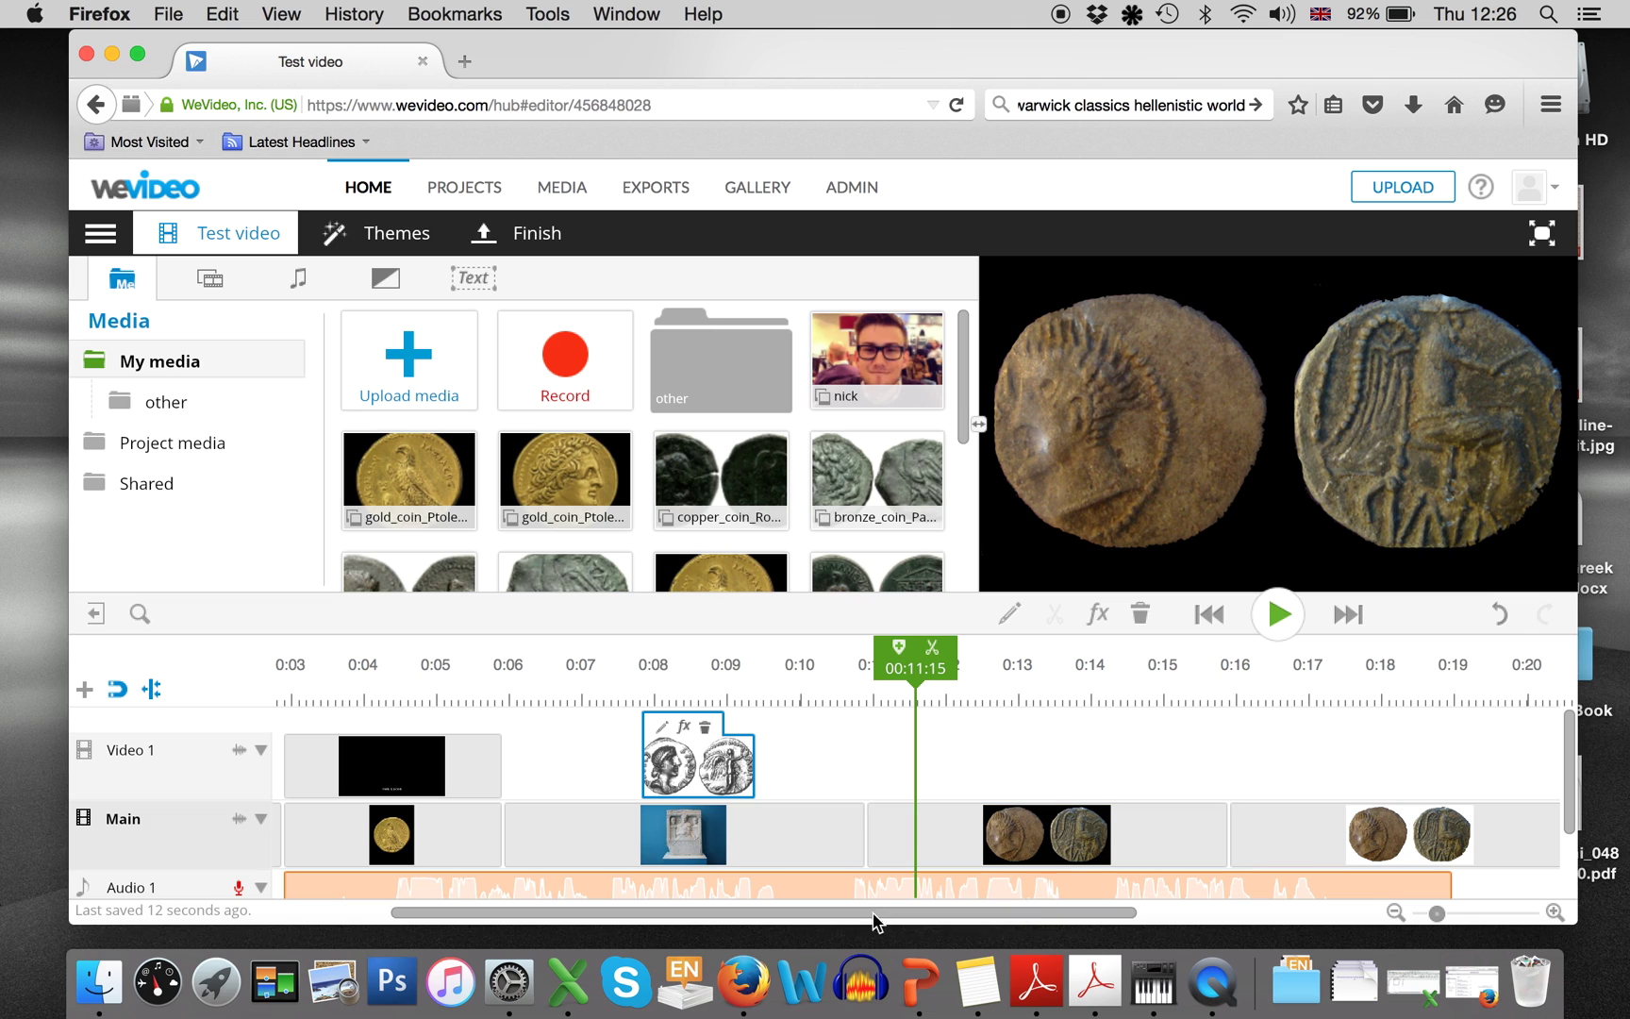
left_click_drag(874, 913, 557, 925)
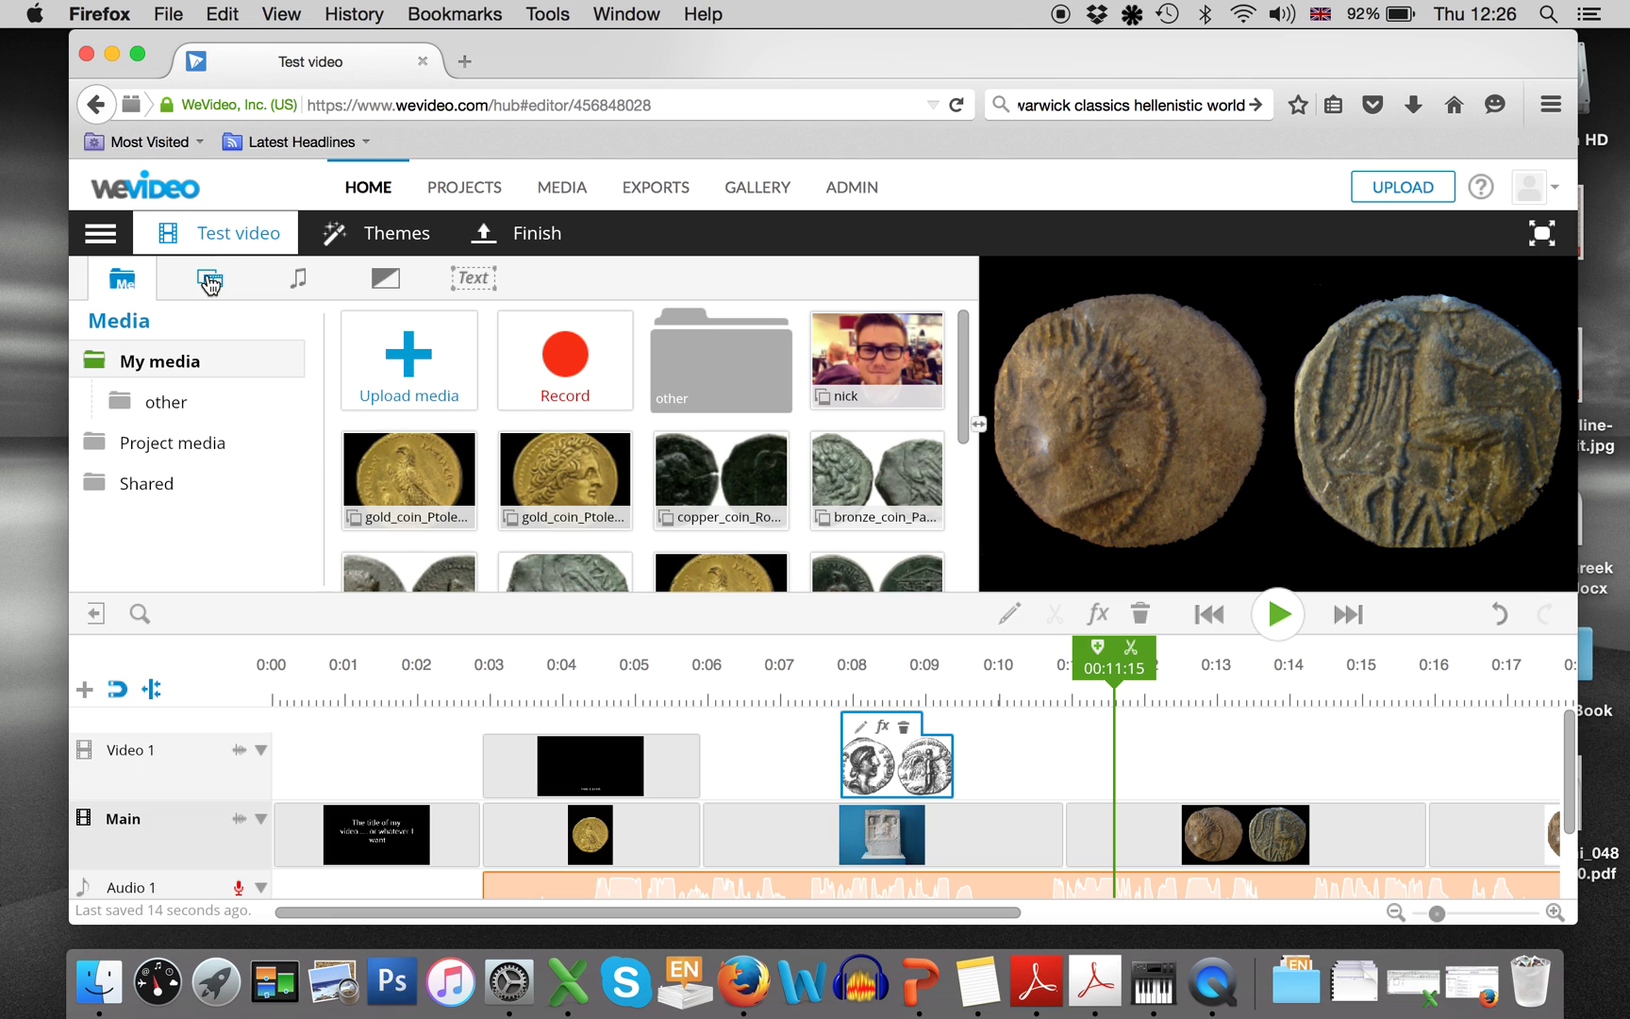
- Add a shortened Dip To Black transition between the title and the gold coin clip
left_click(382, 279)
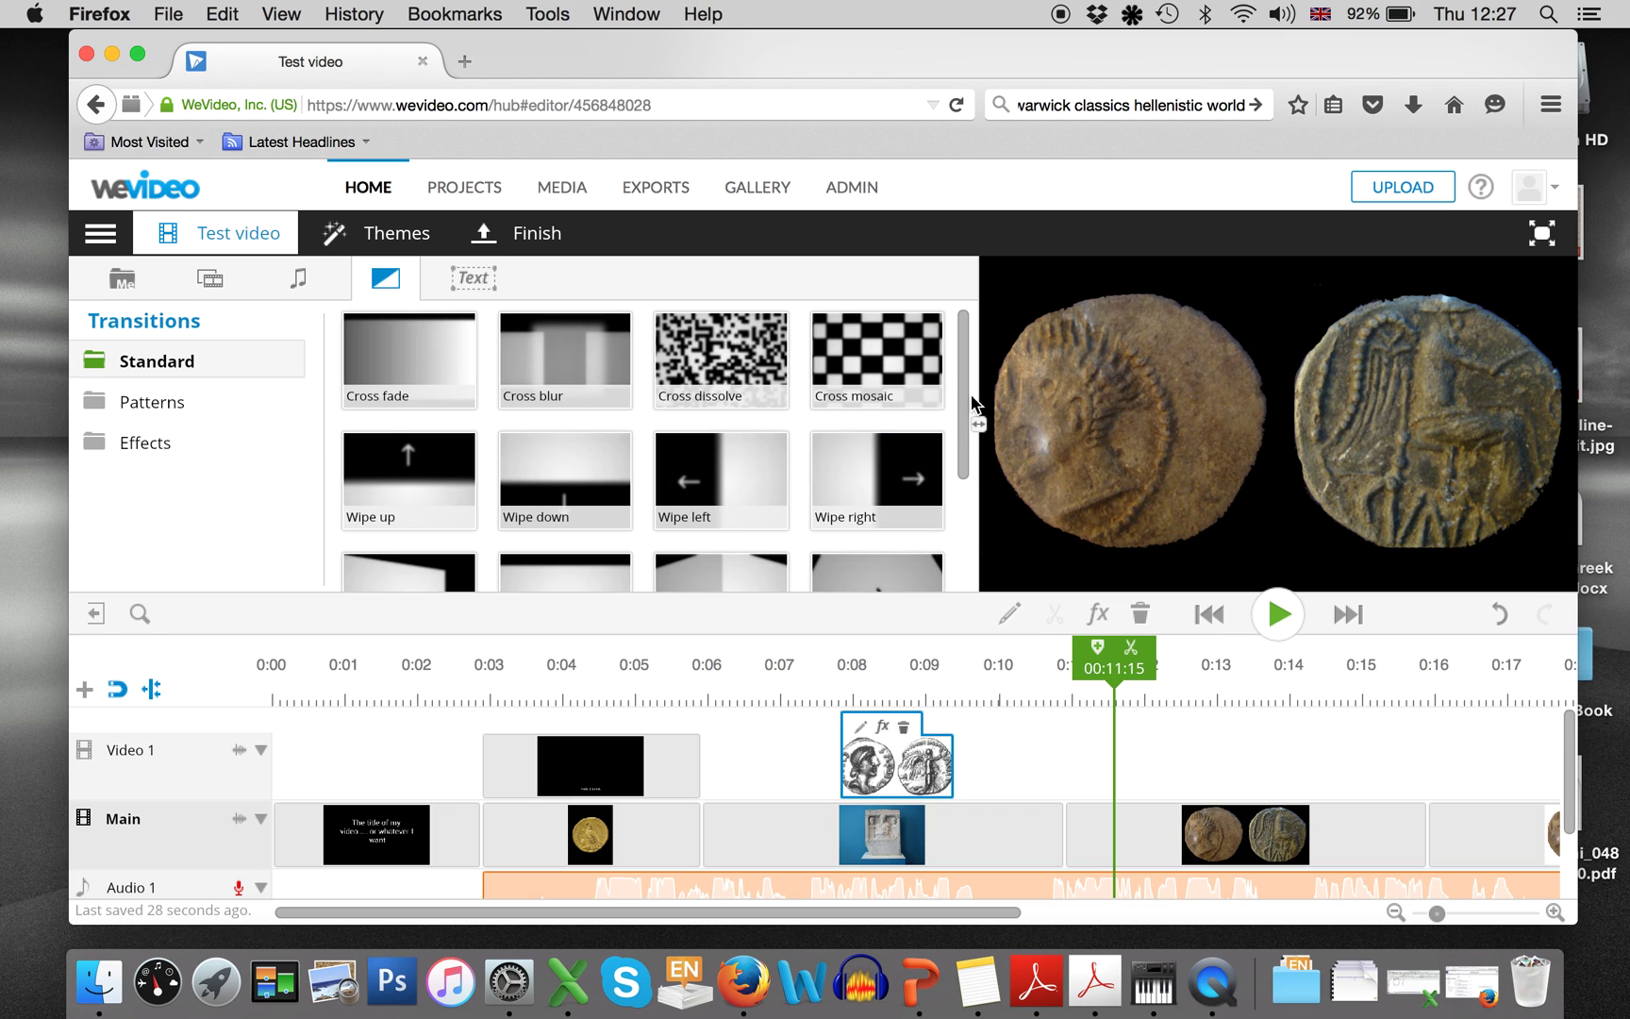
left_click_drag(963, 477, 938, 256)
left_click_drag(963, 478, 960, 588)
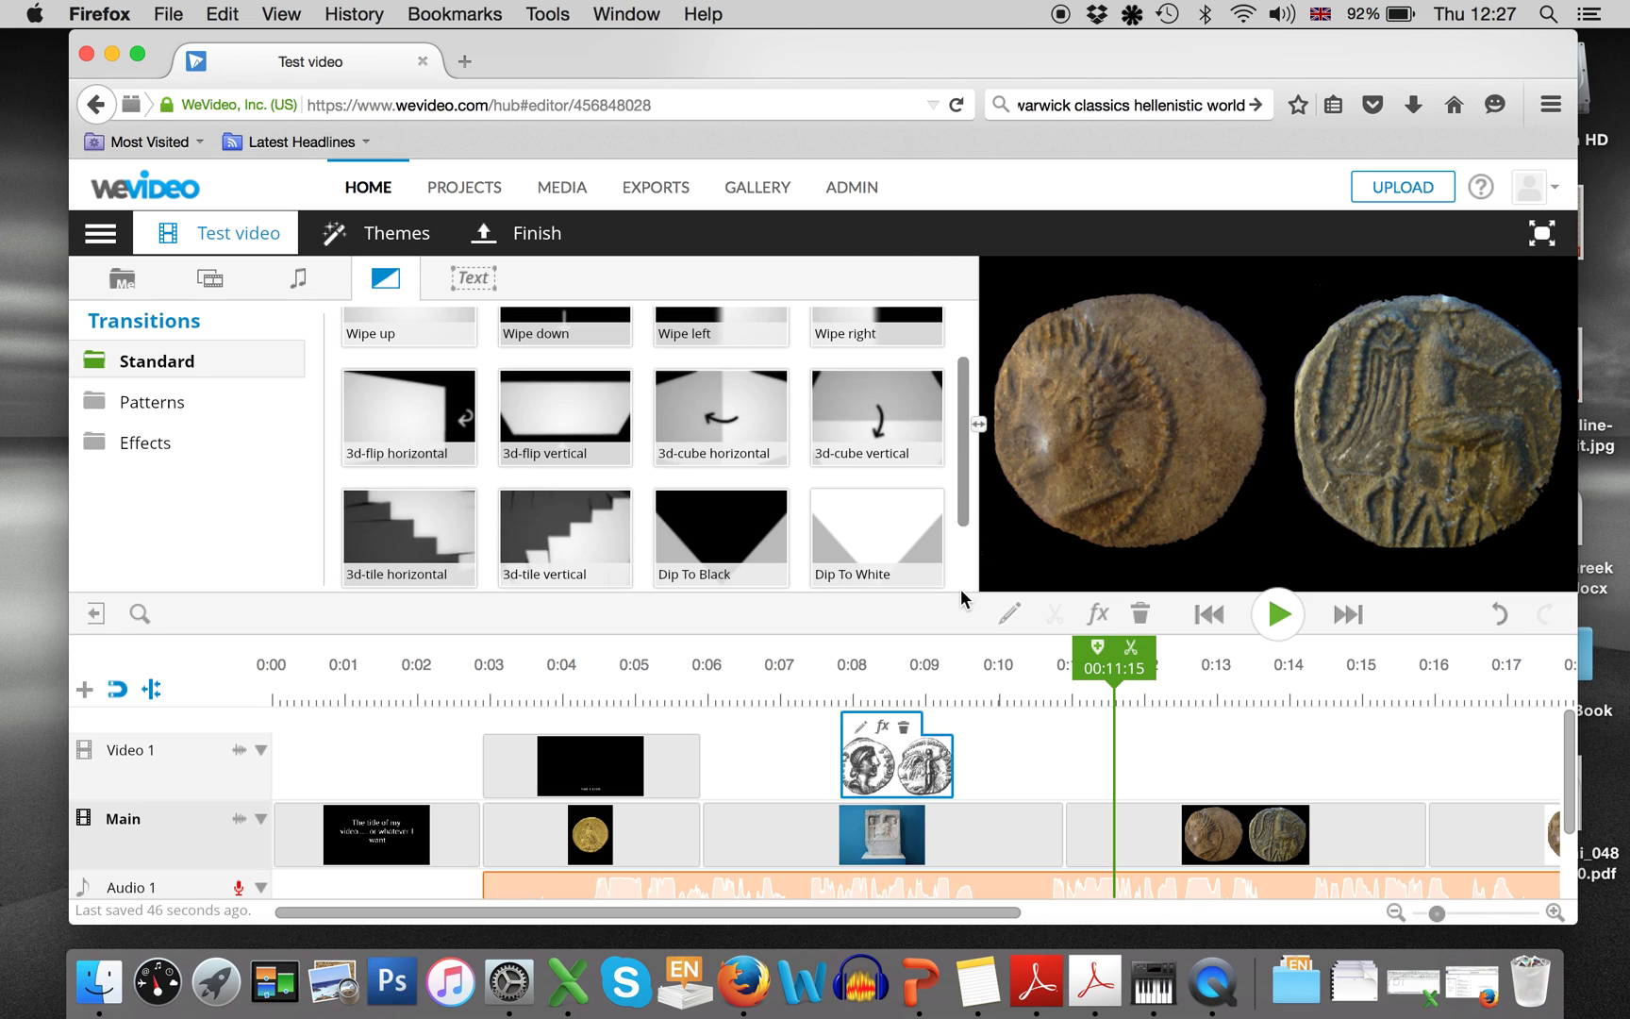
mouse_move(742, 525)
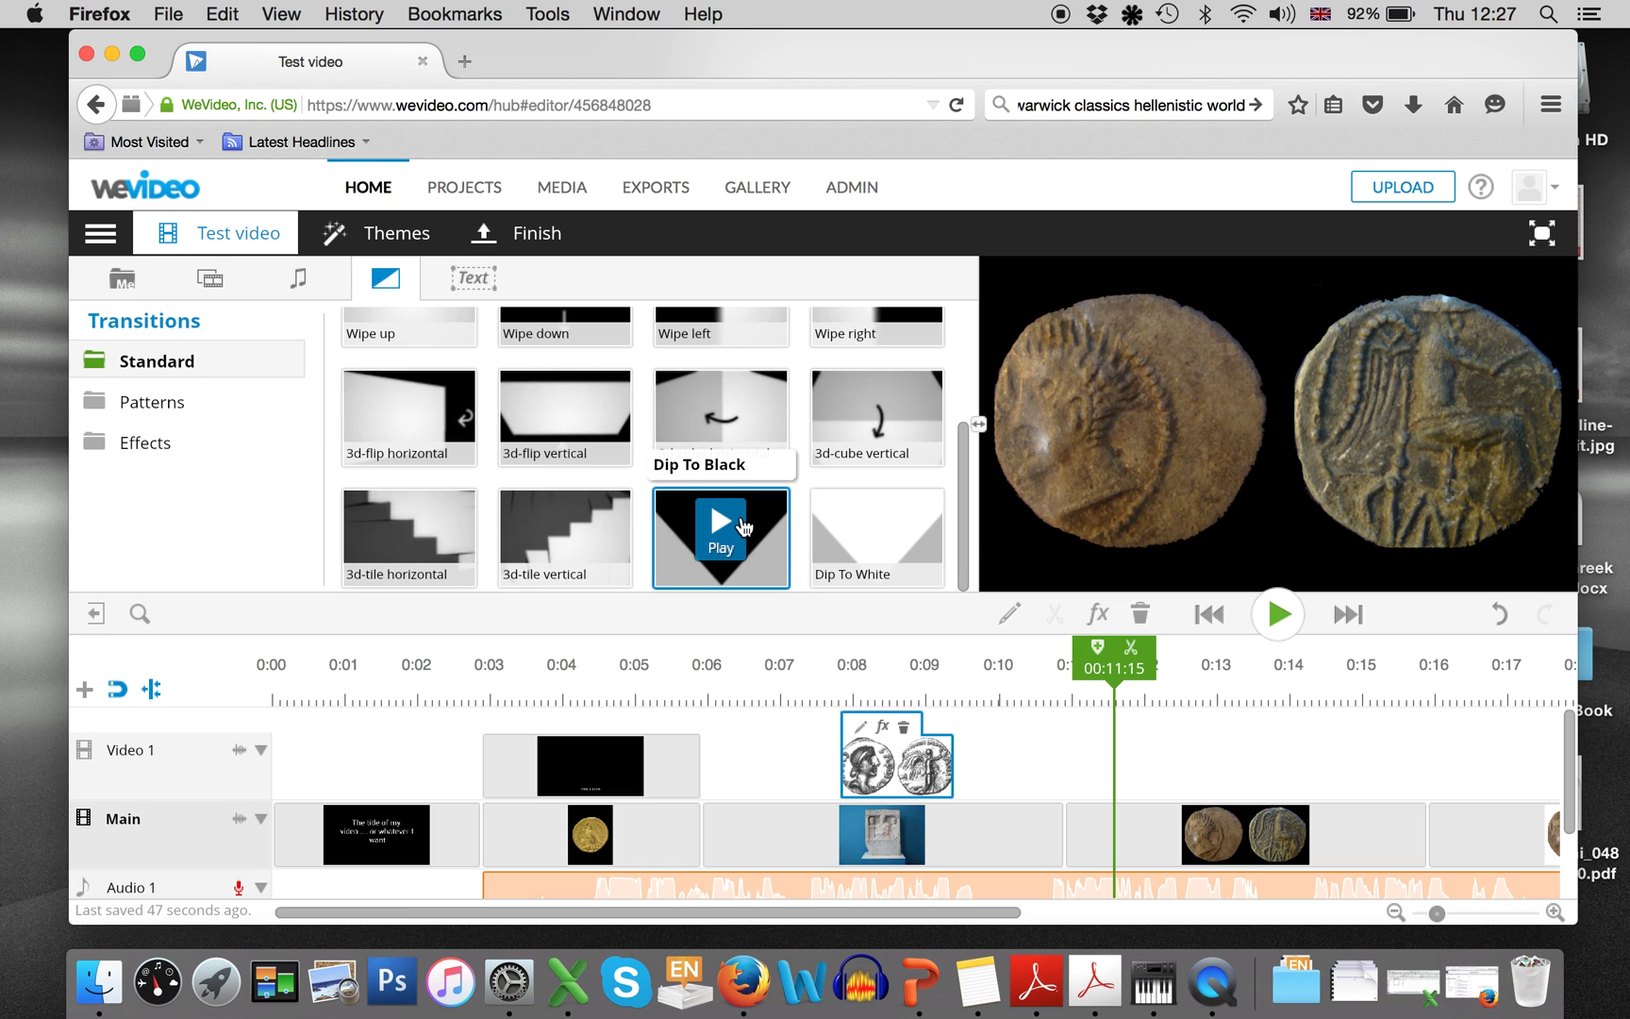
left_click_drag(740, 517, 514, 838)
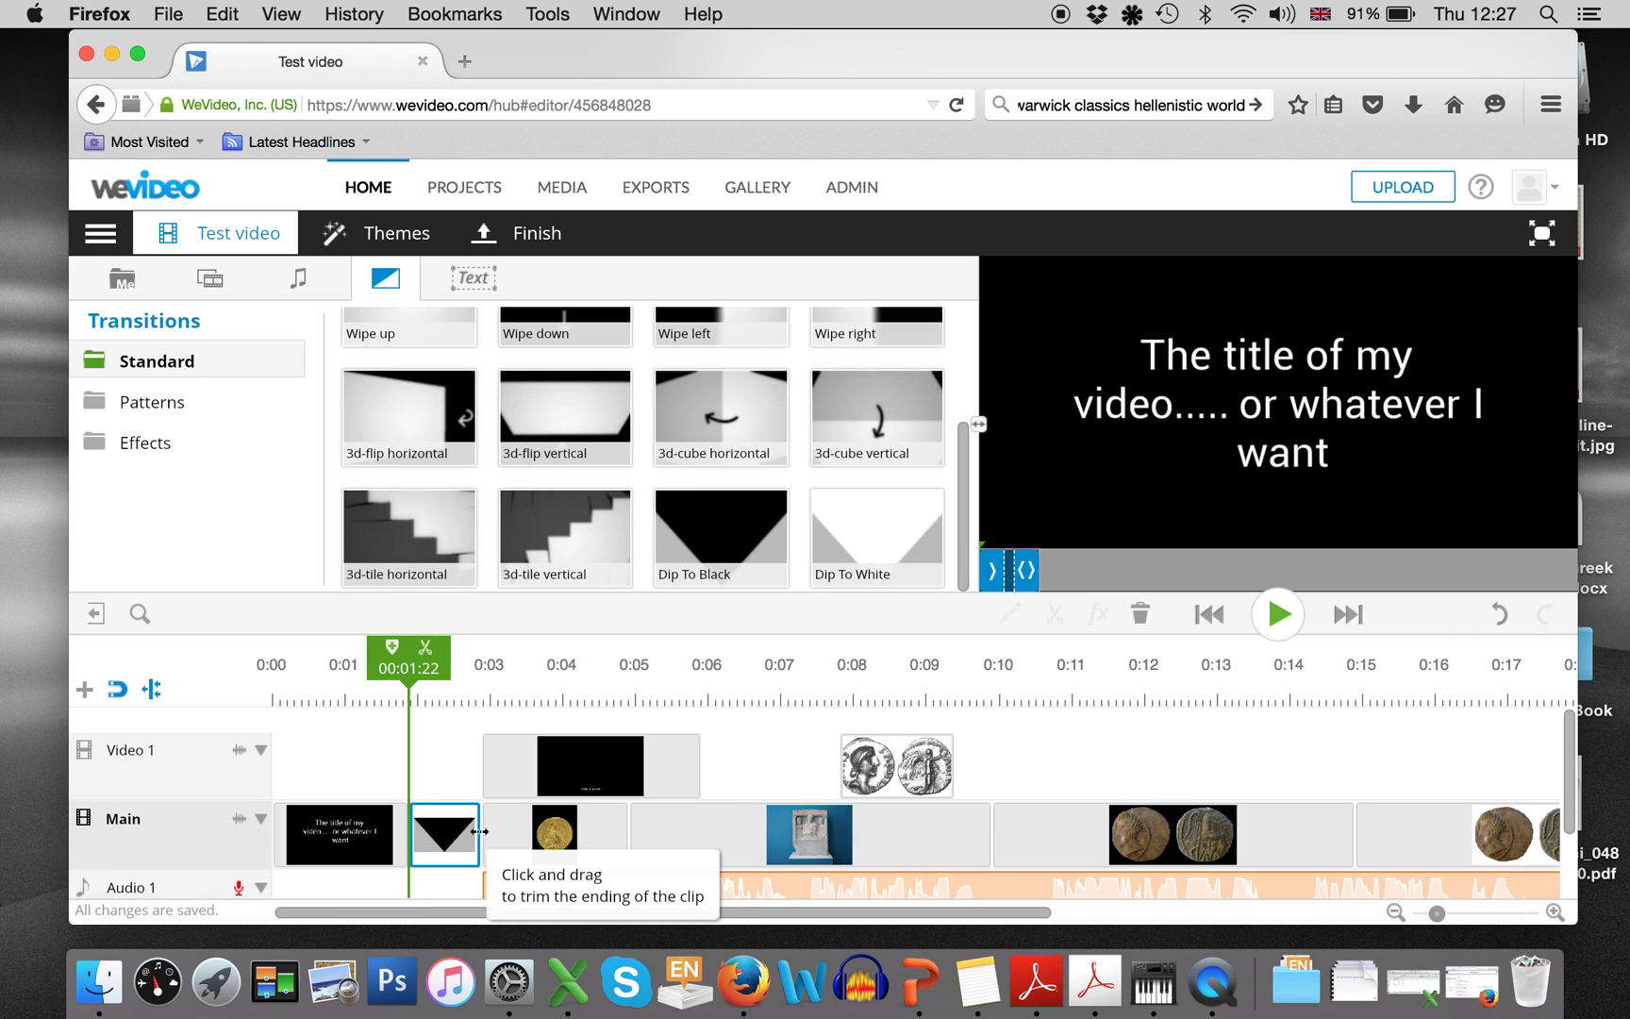
left_click_drag(479, 832, 445, 831)
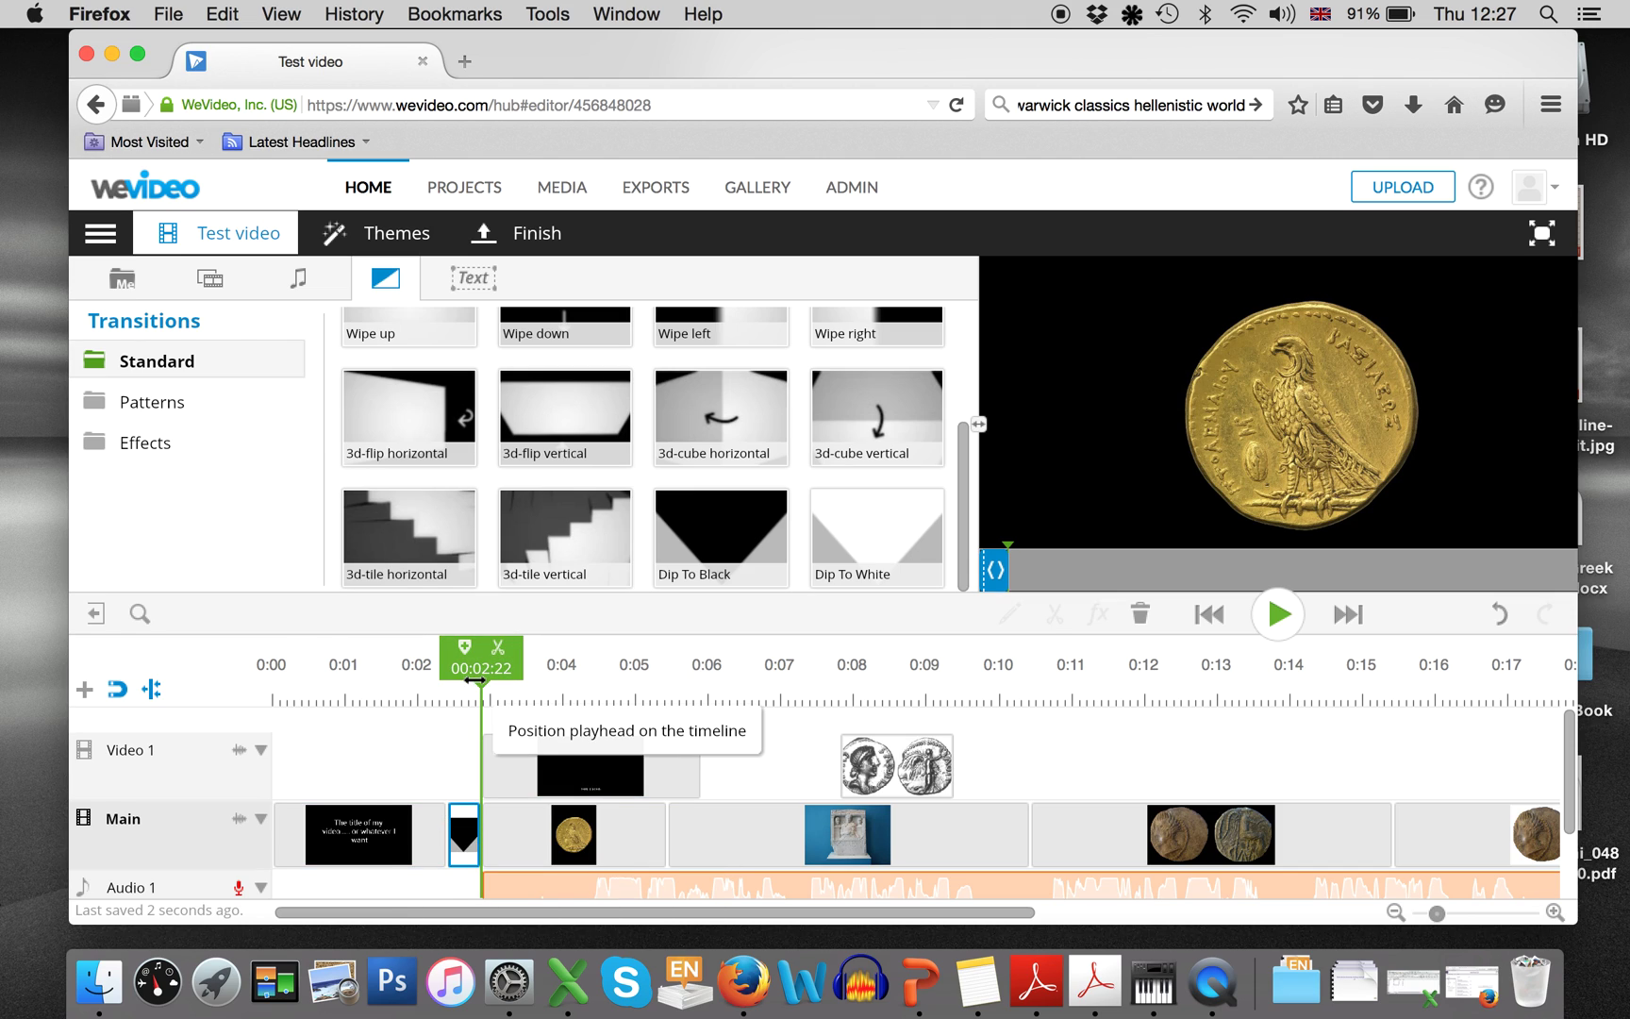
- Play the title and transition from near the start, pausing around 00:05:09
left_click_drag(480, 667, 336, 667)
left_click(1267, 618)
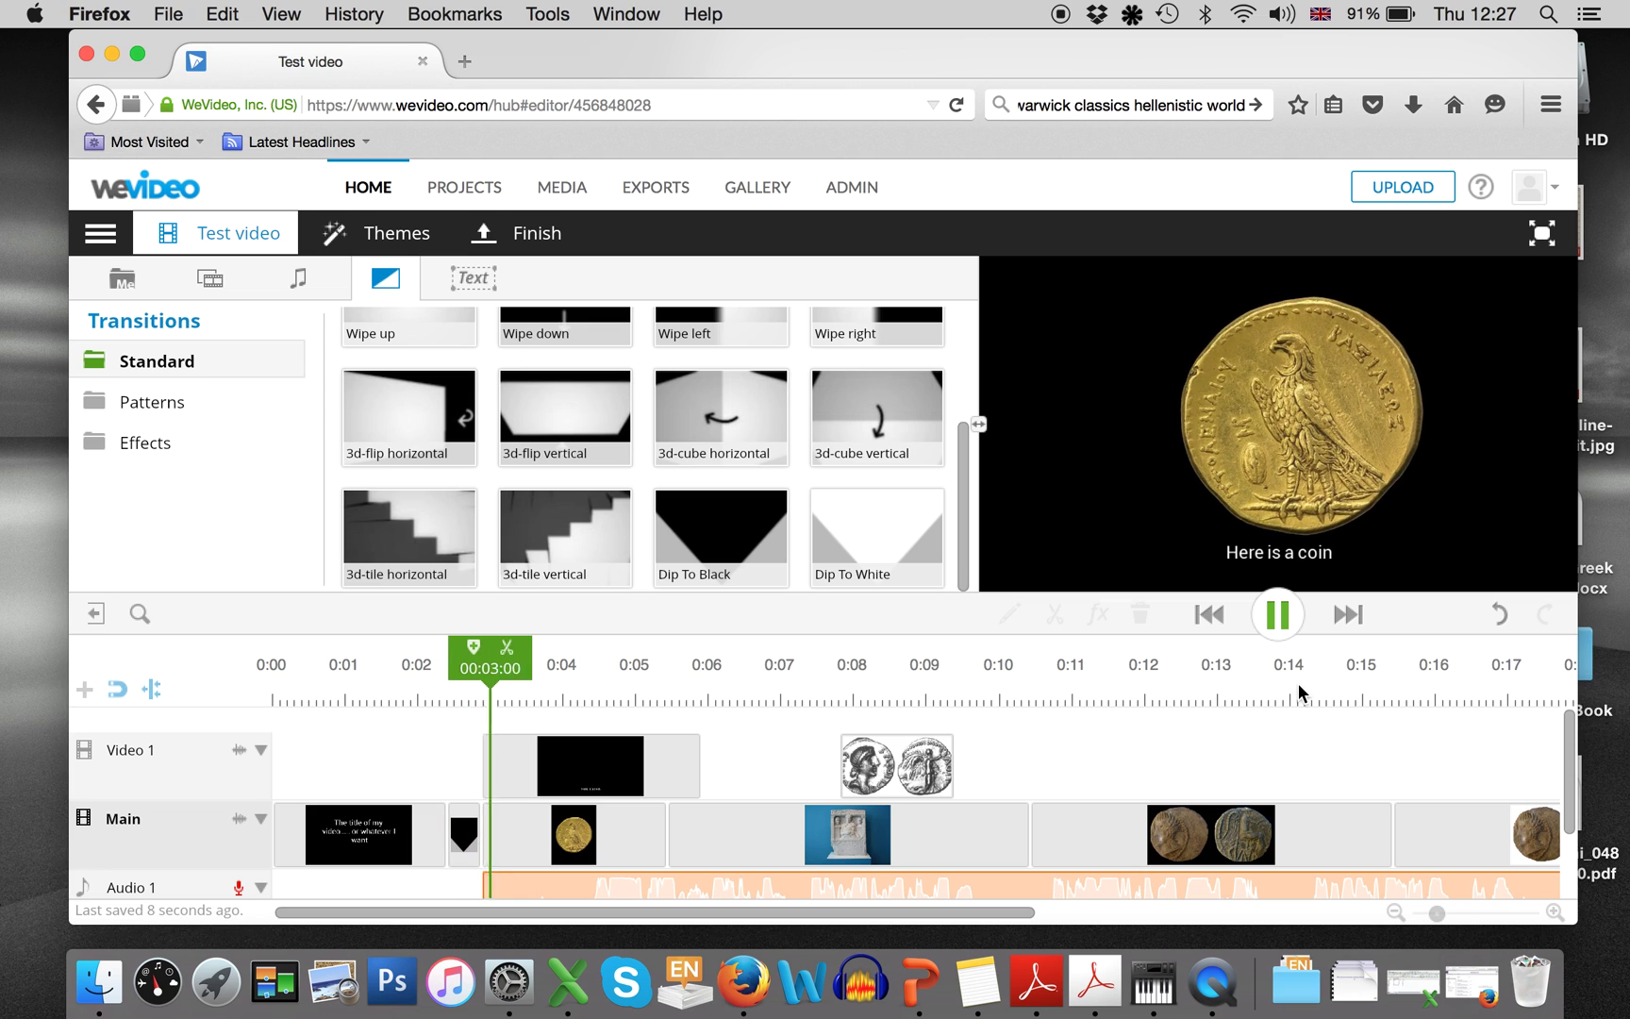
left_click(1282, 629)
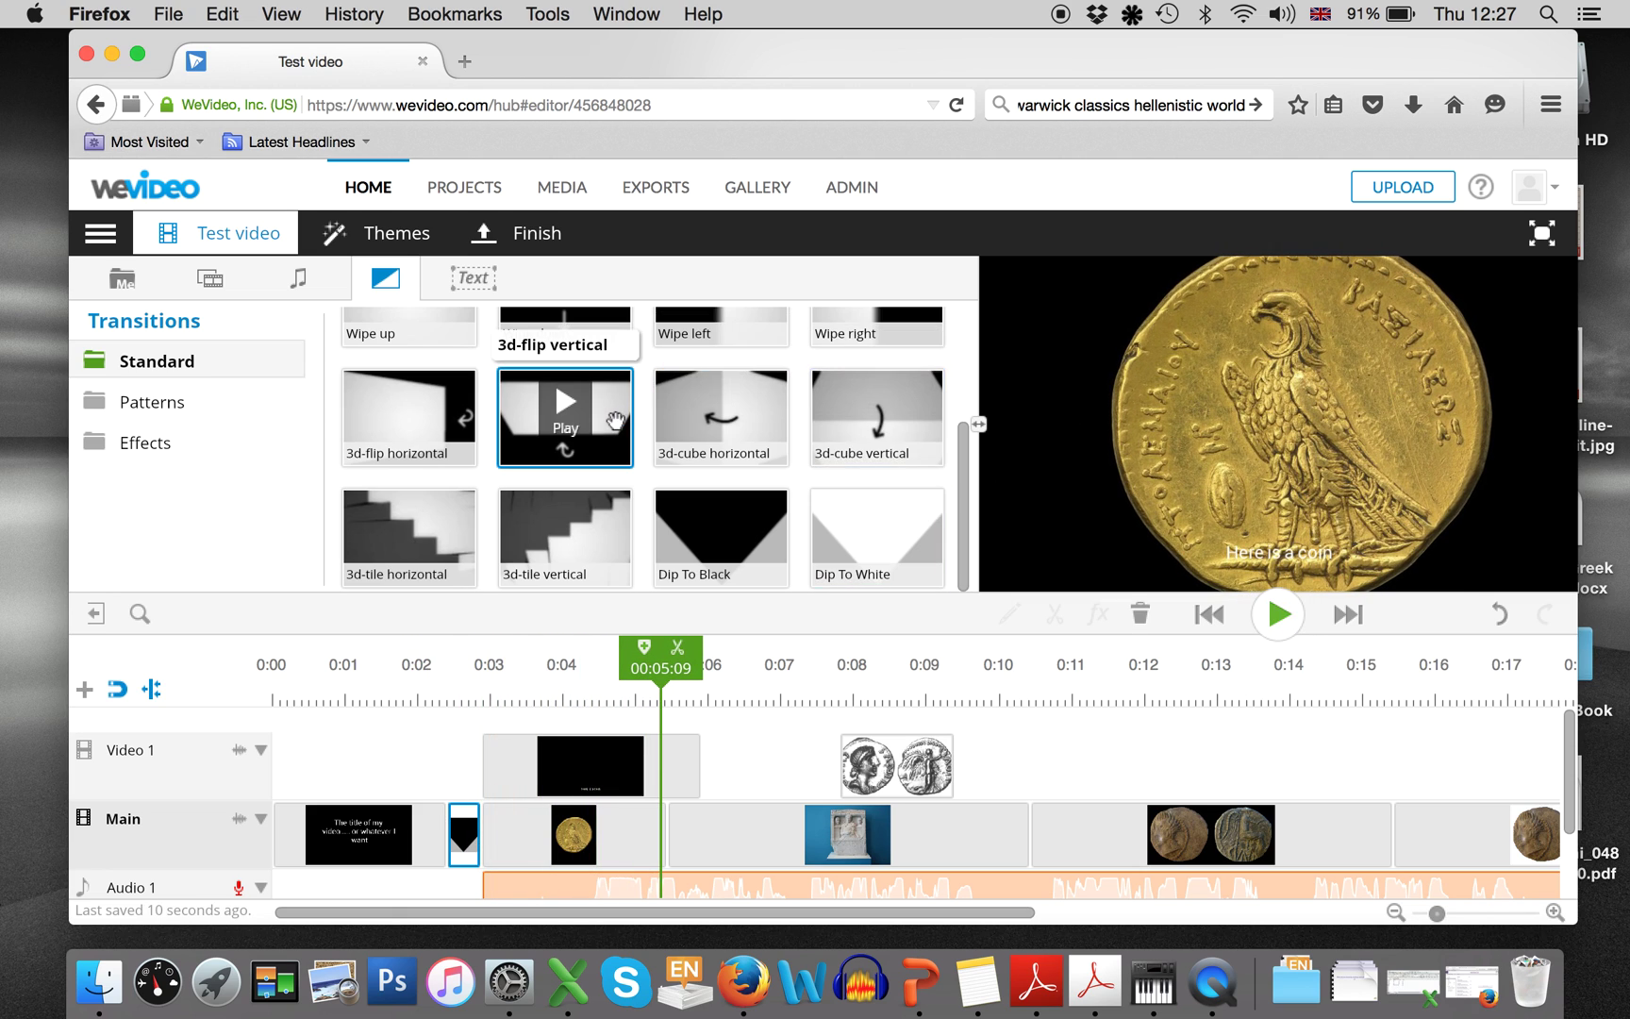
- Add a 3d-flip vertical transition after the gold coin, adjust the clip end, and preview it
mouse_move(577, 423)
left_mouse_down()
mouse_move(627, 649)
mouse_move(710, 830)
mouse_move(639, 830)
left_mouse_up()
left_click_drag(626, 829, 658, 833)
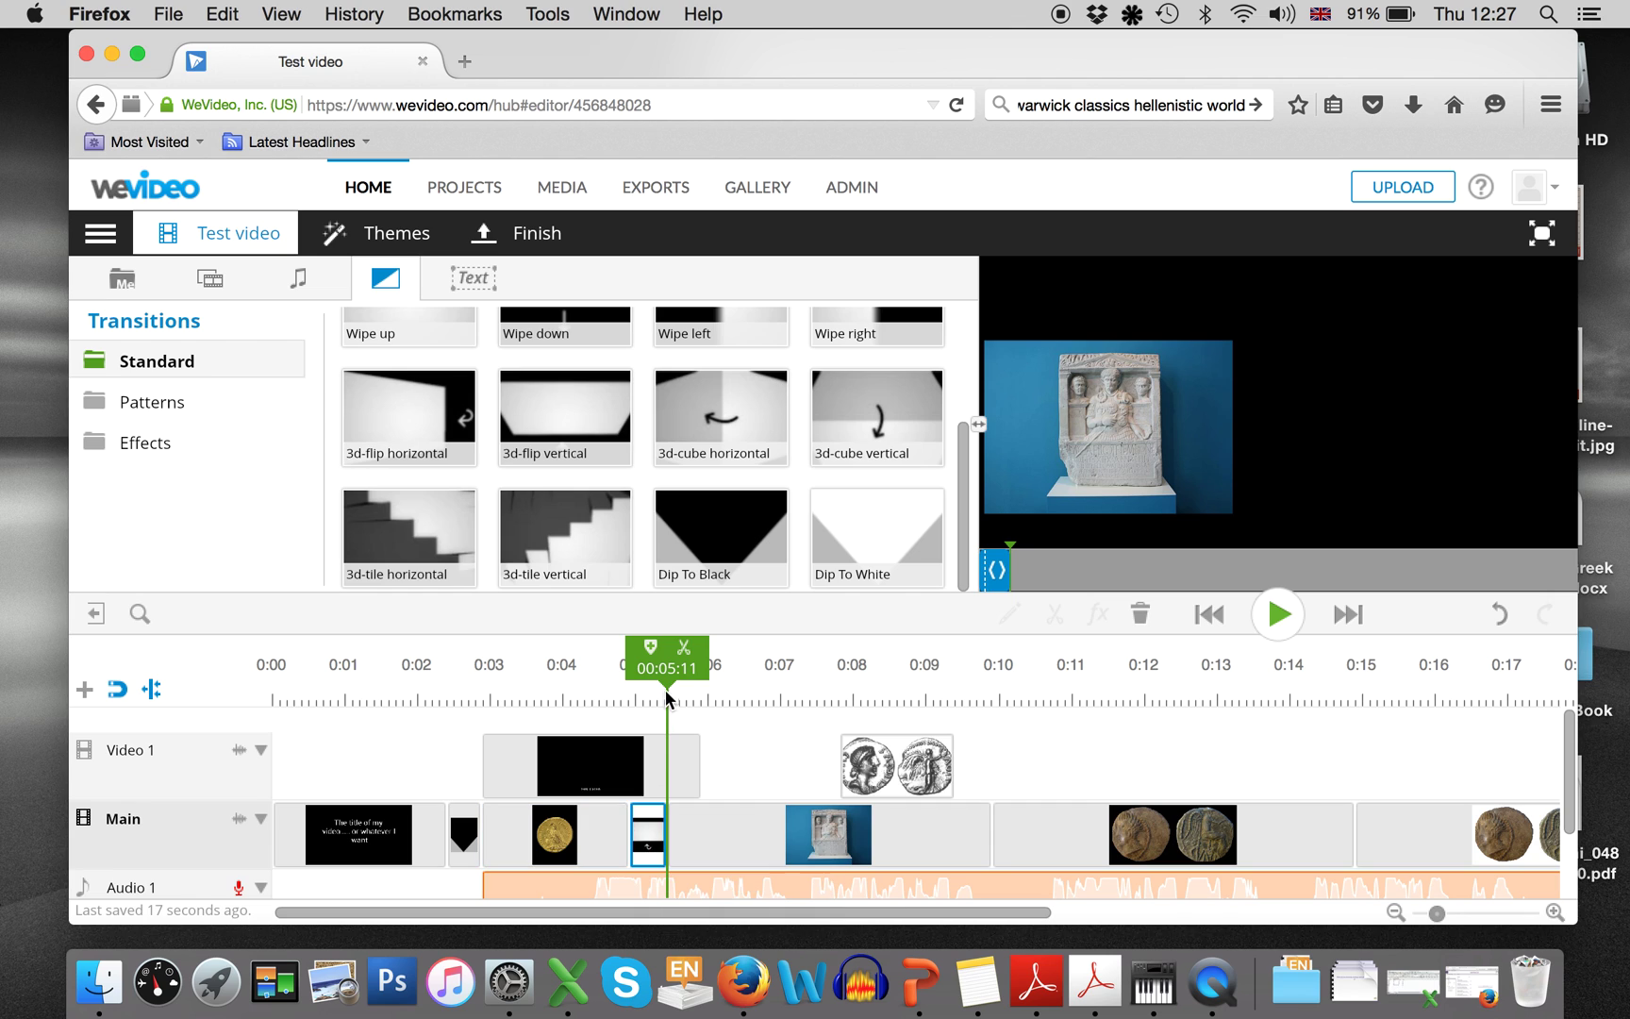
left_click_drag(663, 685, 554, 683)
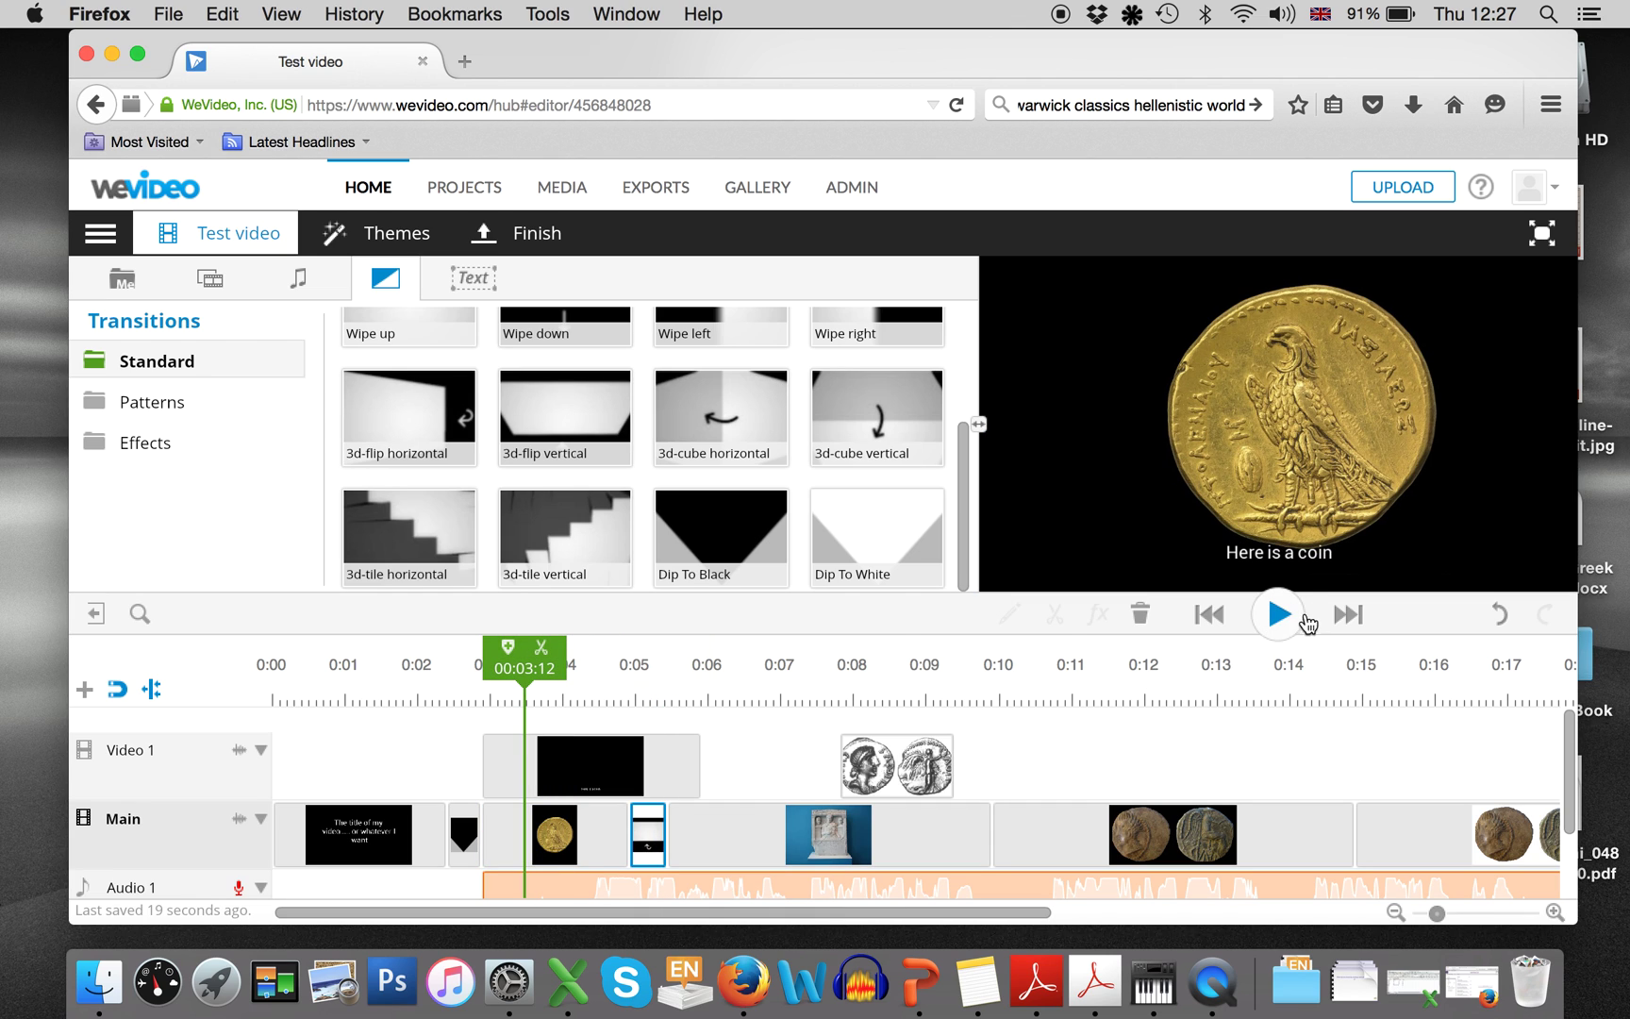
left_click(1299, 621)
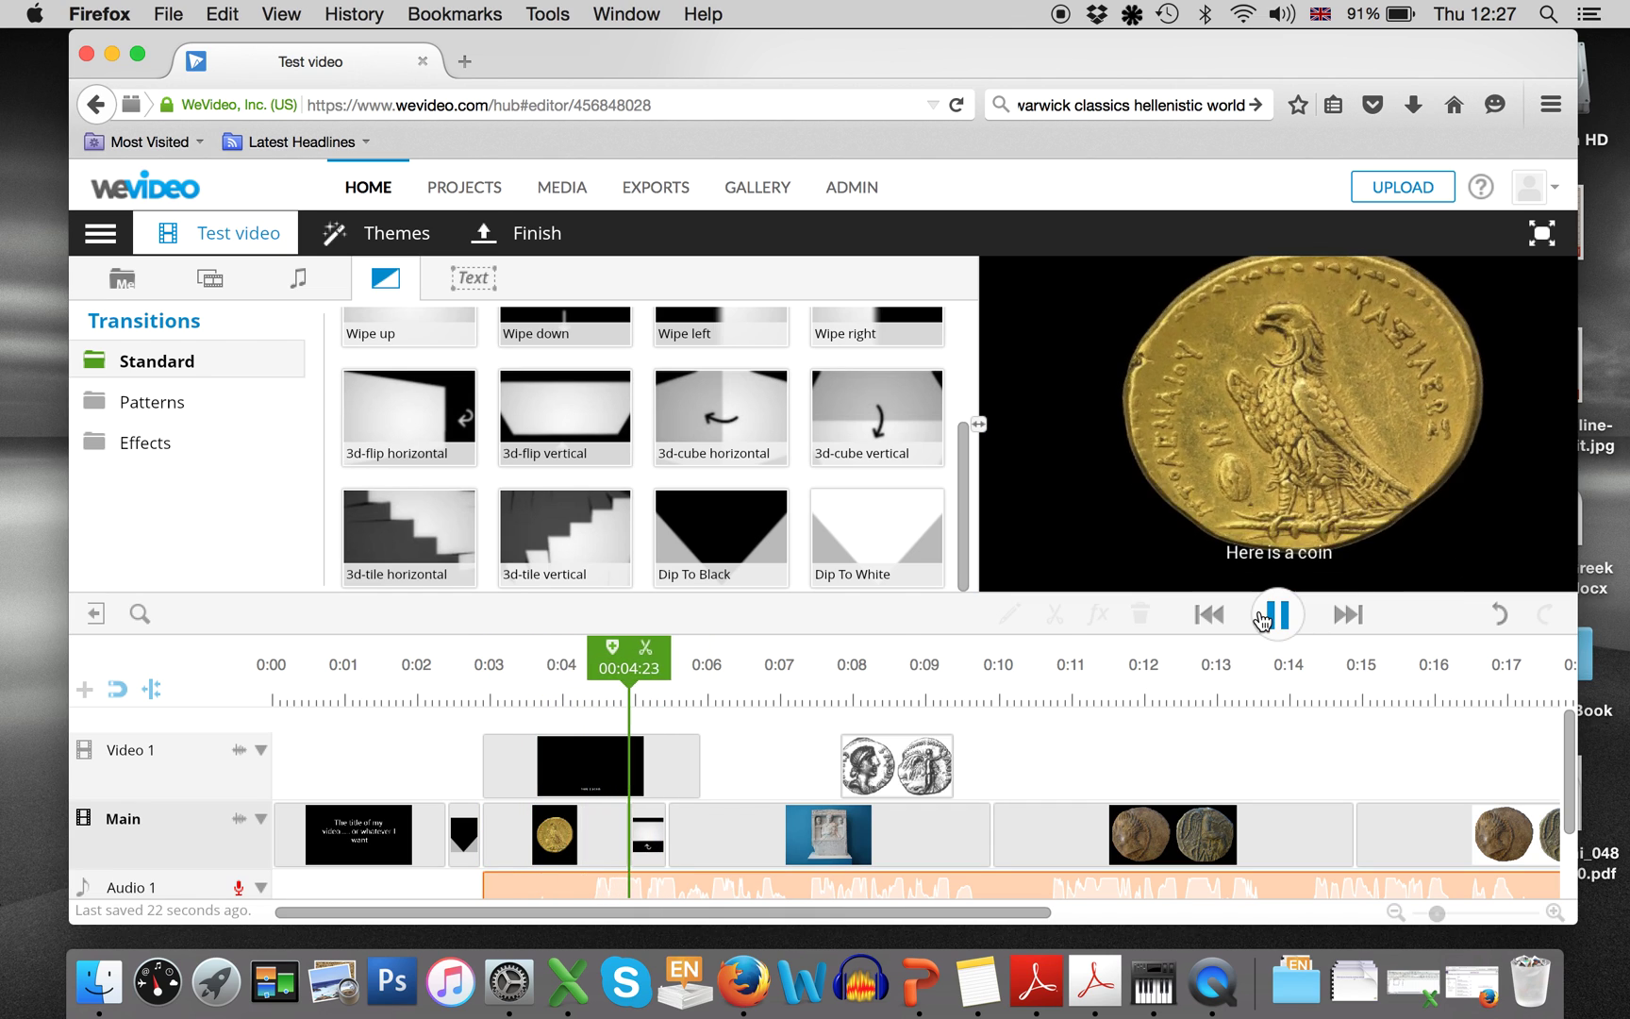
left_click(1264, 620)
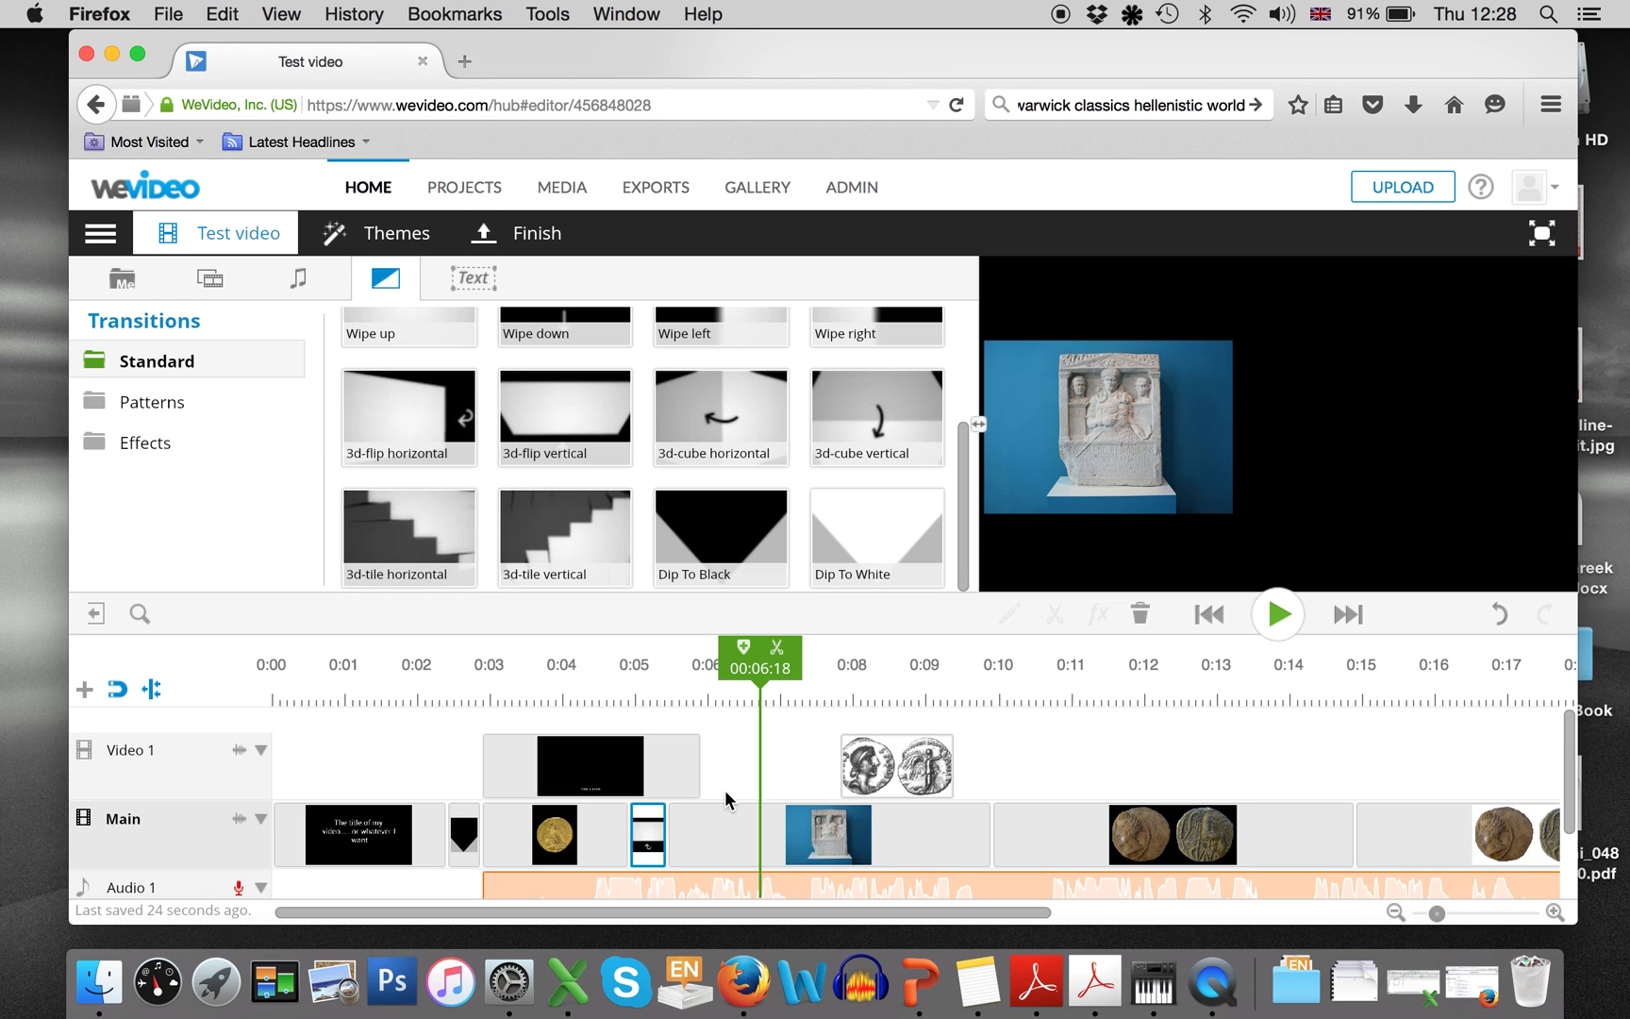
left_click_drag(963, 566, 943, 379)
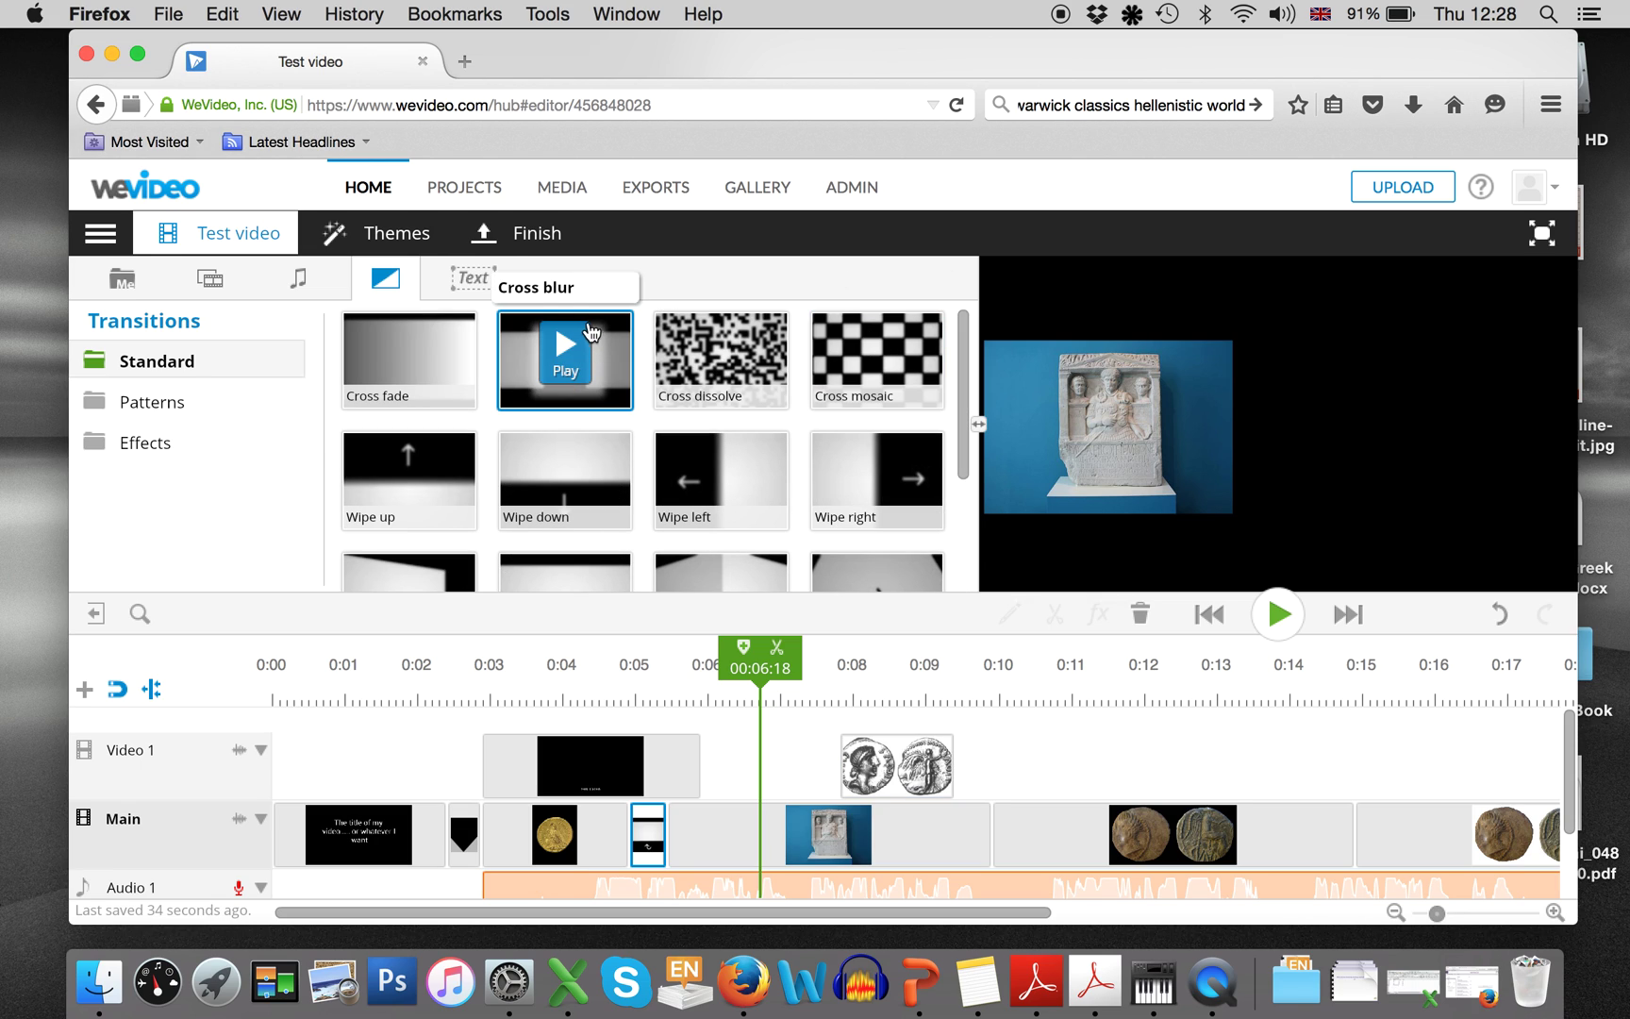
- Raise the Audio 1 narration track volume to 125
left_click(121, 278)
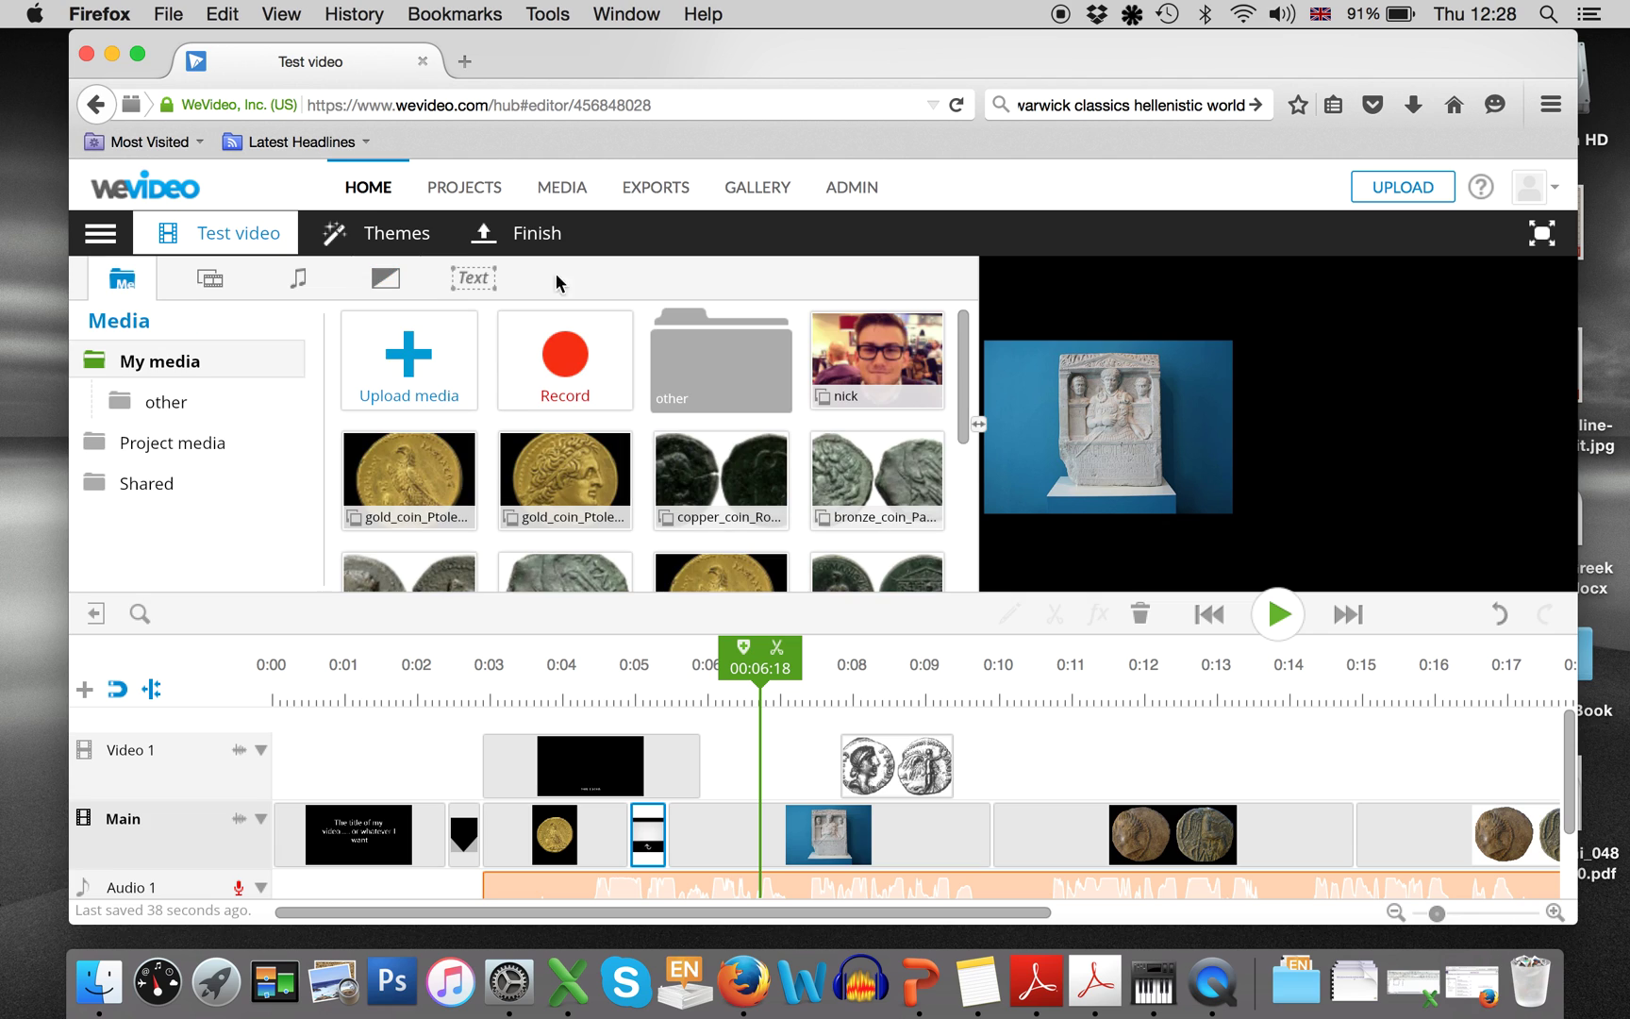
left_click_drag(870, 912, 705, 917)
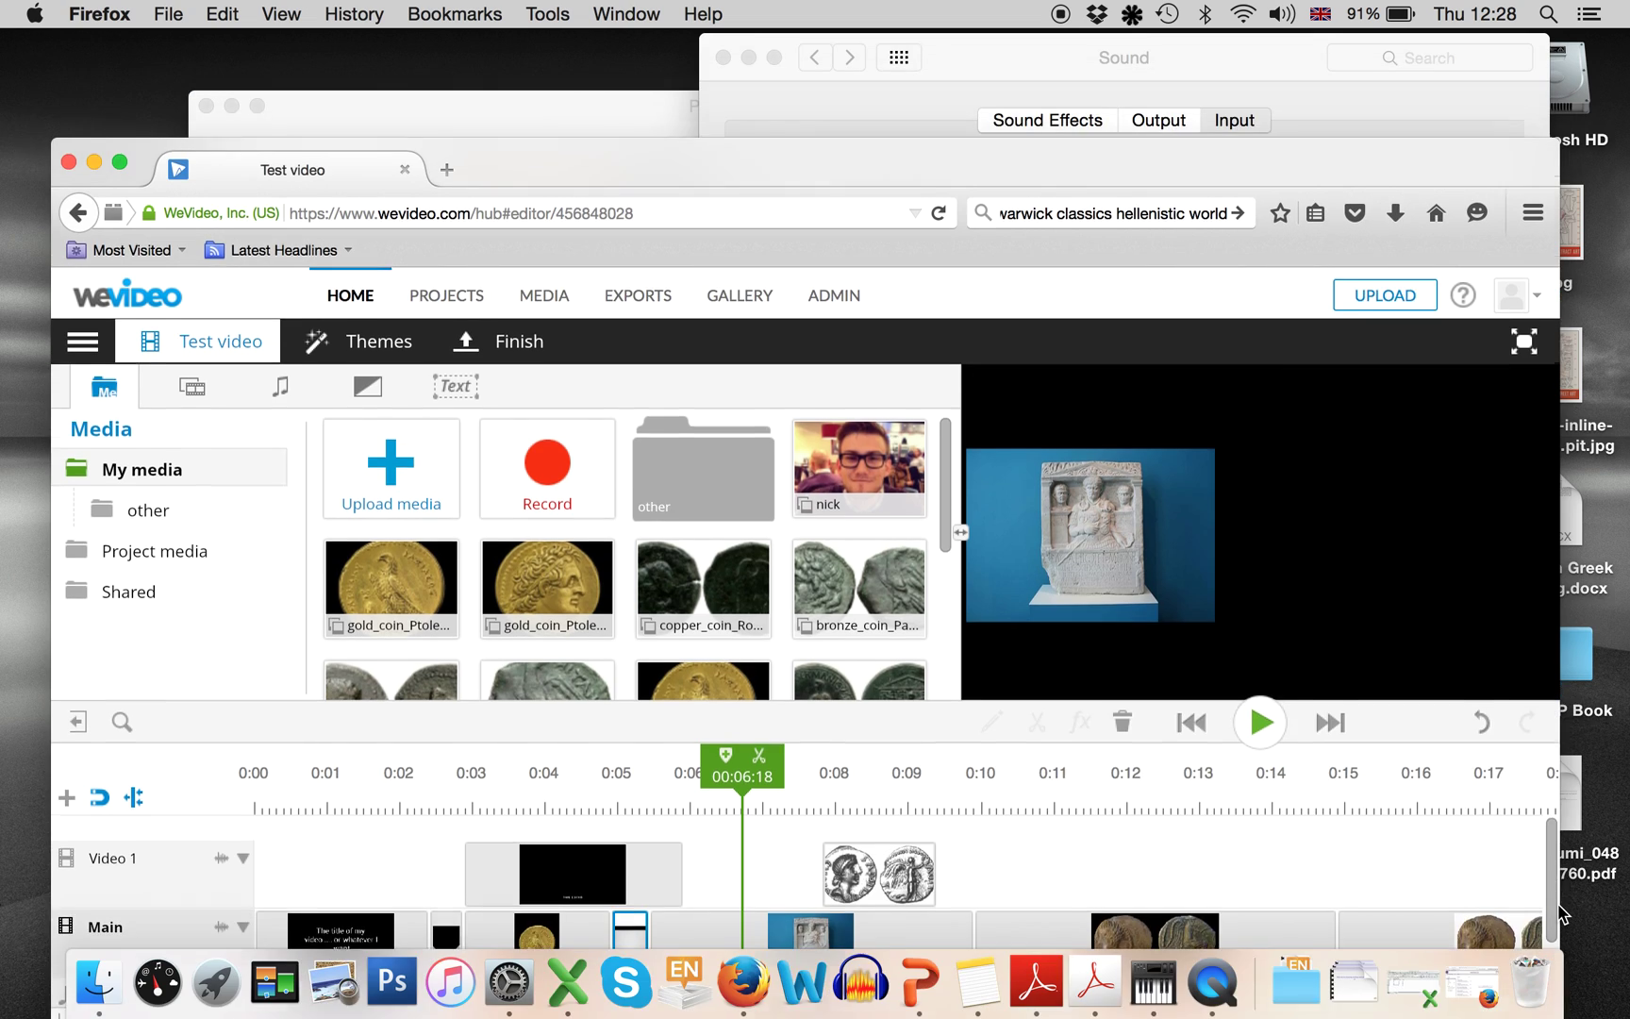
scroll(1542, 837, "down", 3)
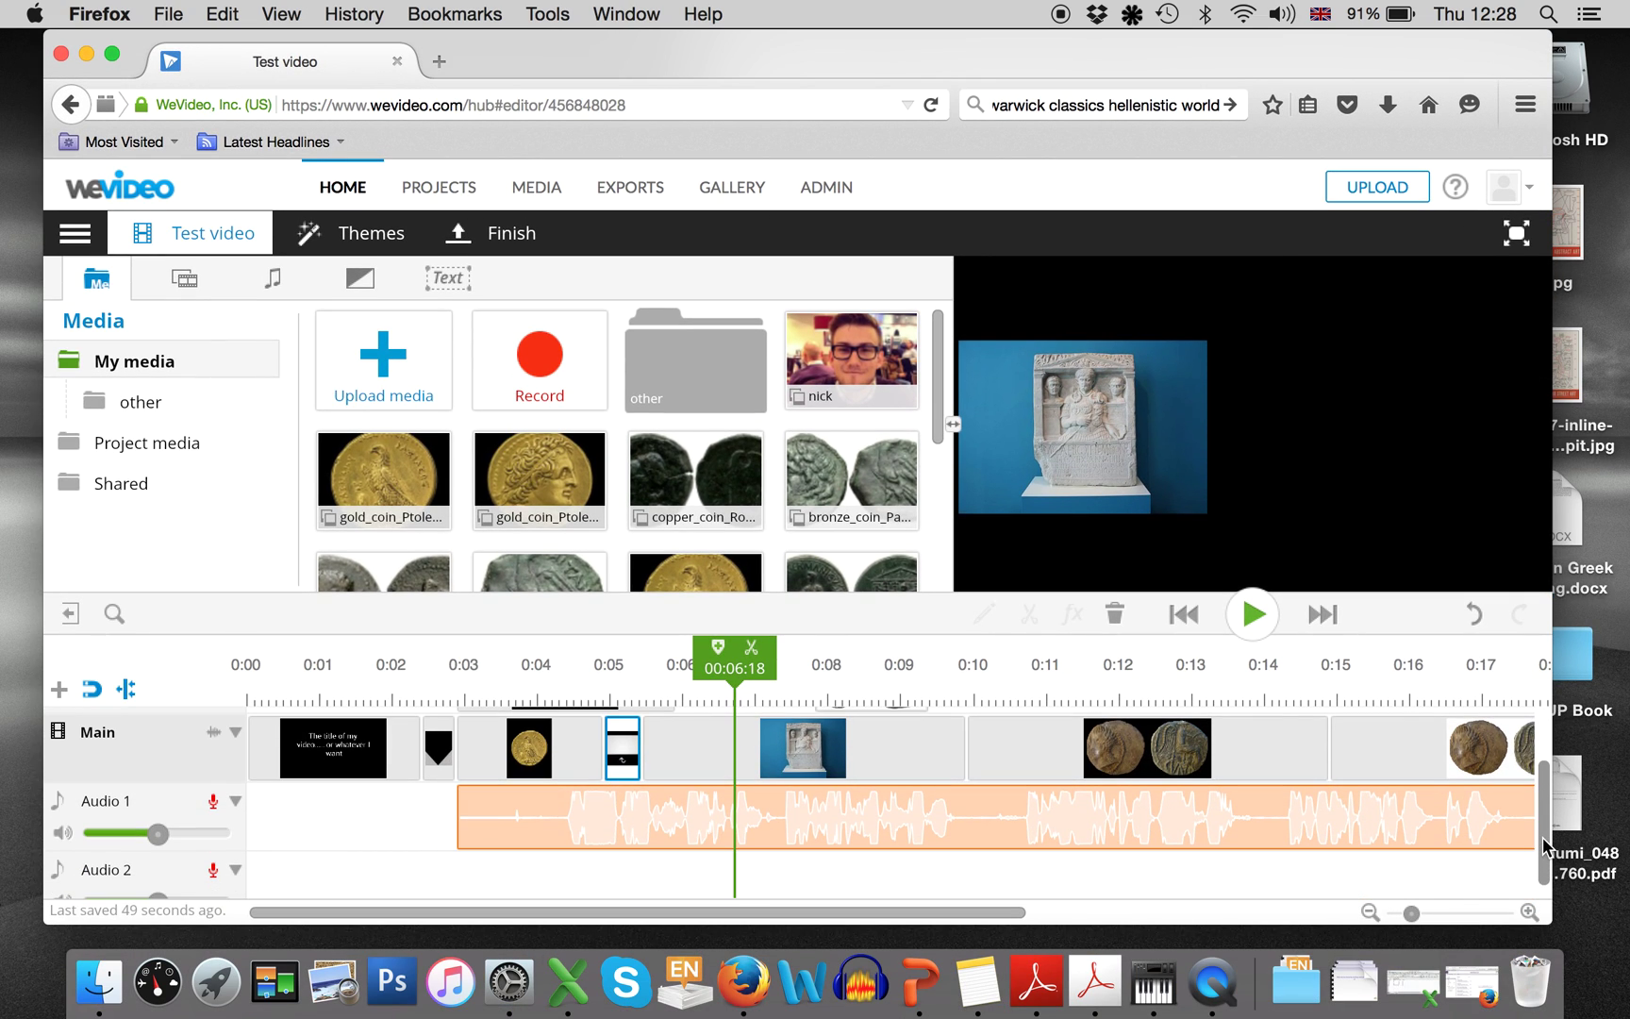
scroll(1543, 837, "down", 1)
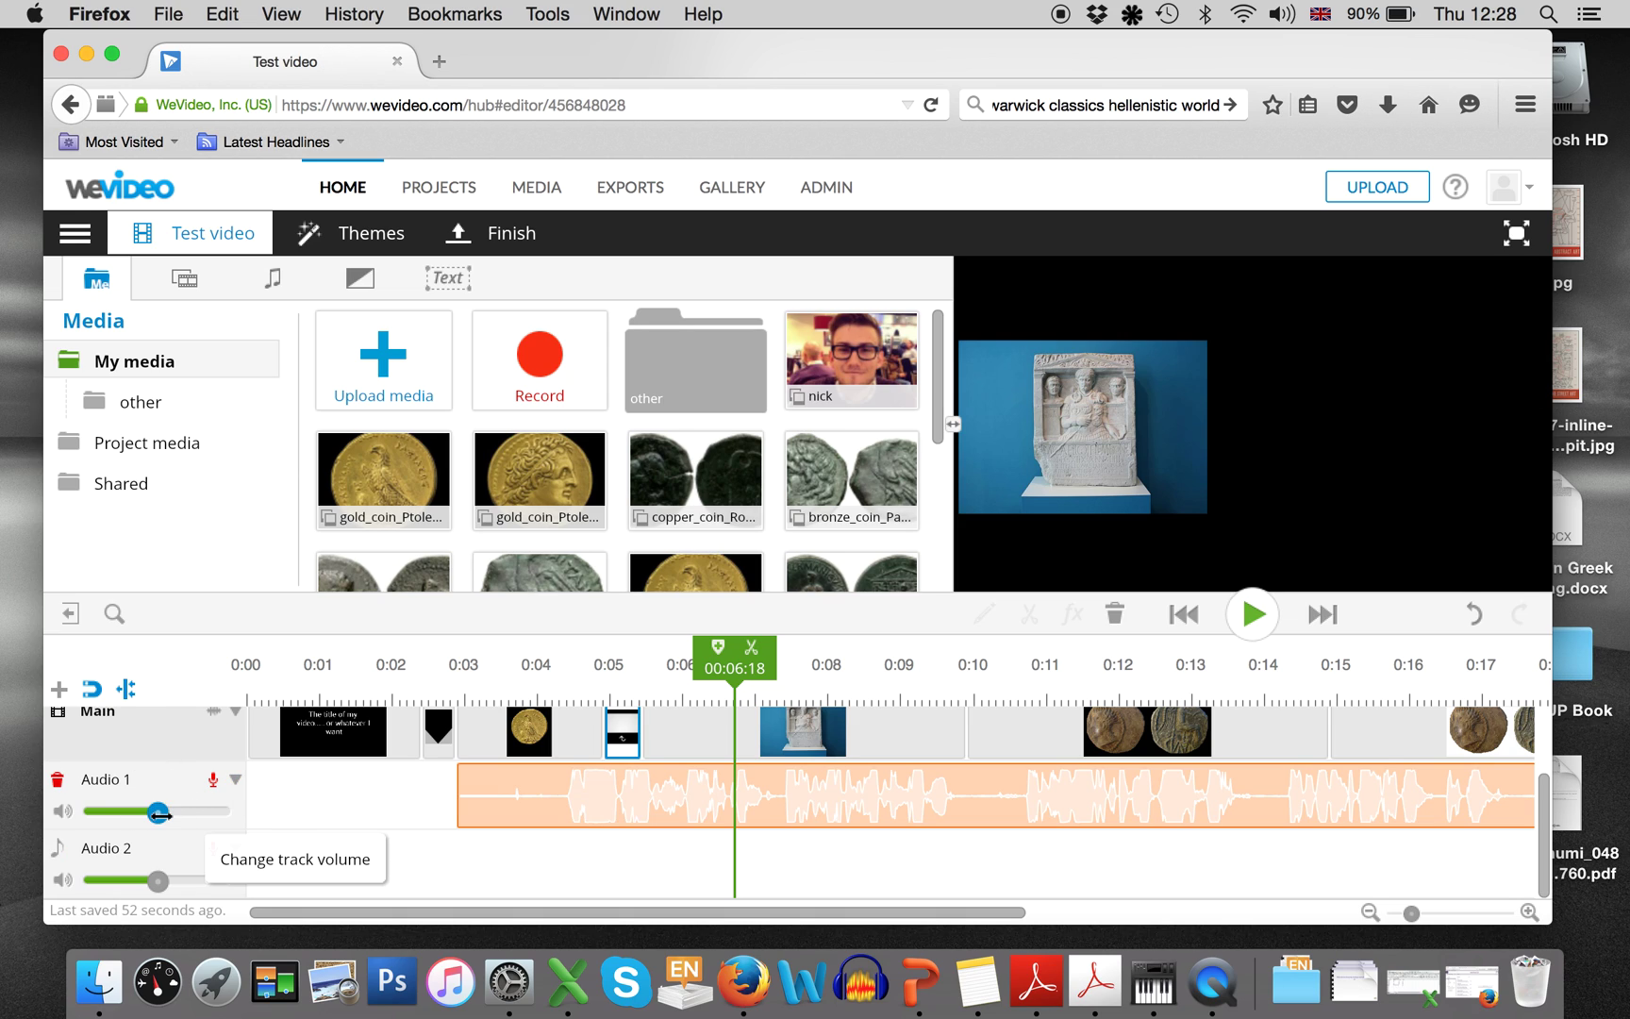
left_click_drag(158, 811, 181, 813)
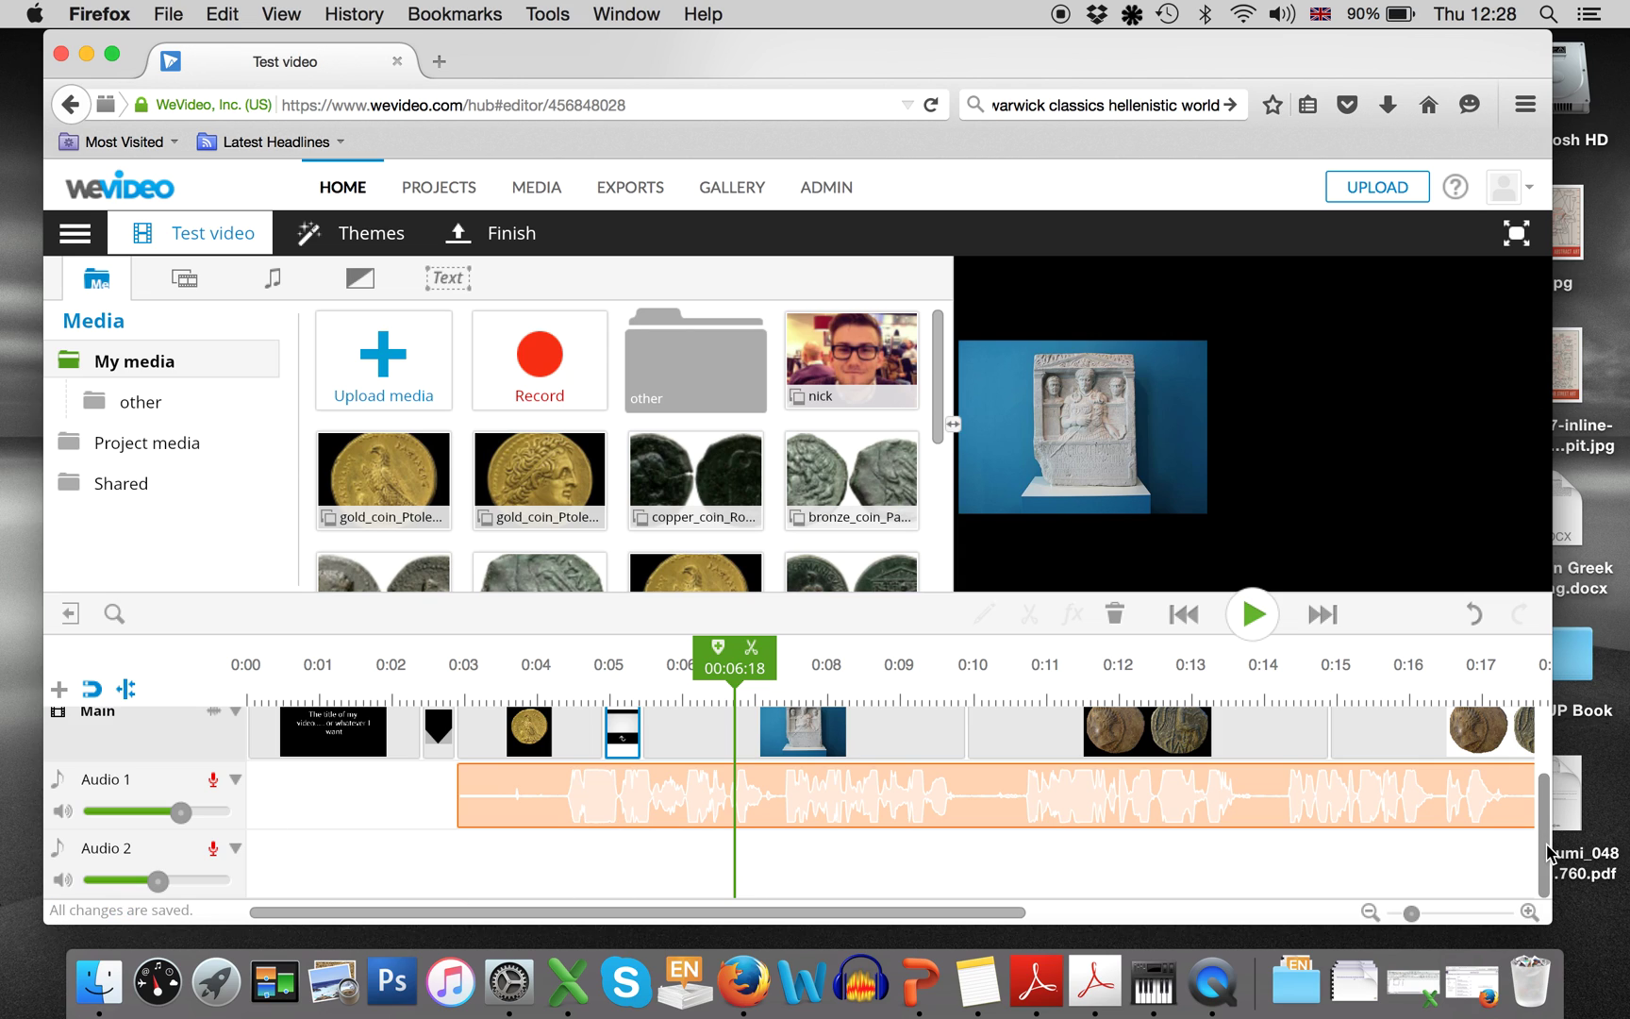
left_click_drag(1550, 847, 1550, 769)
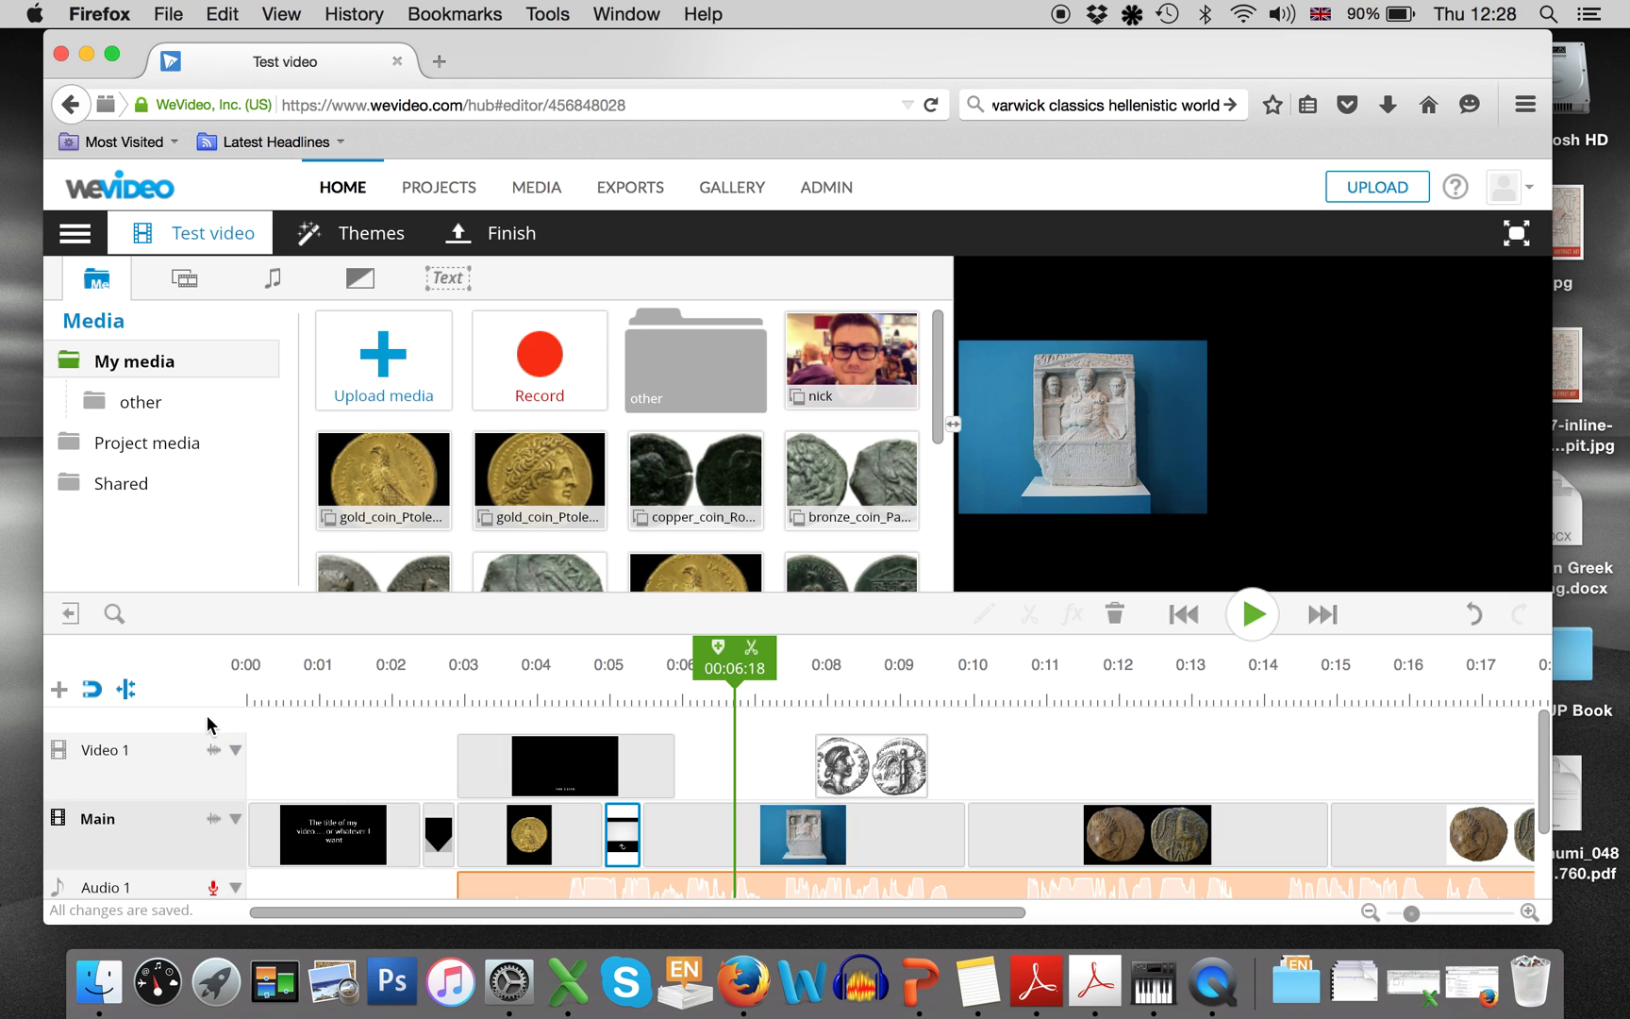
- Add a new empty audio track, Audio 3, to the timeline
left_click(60, 691)
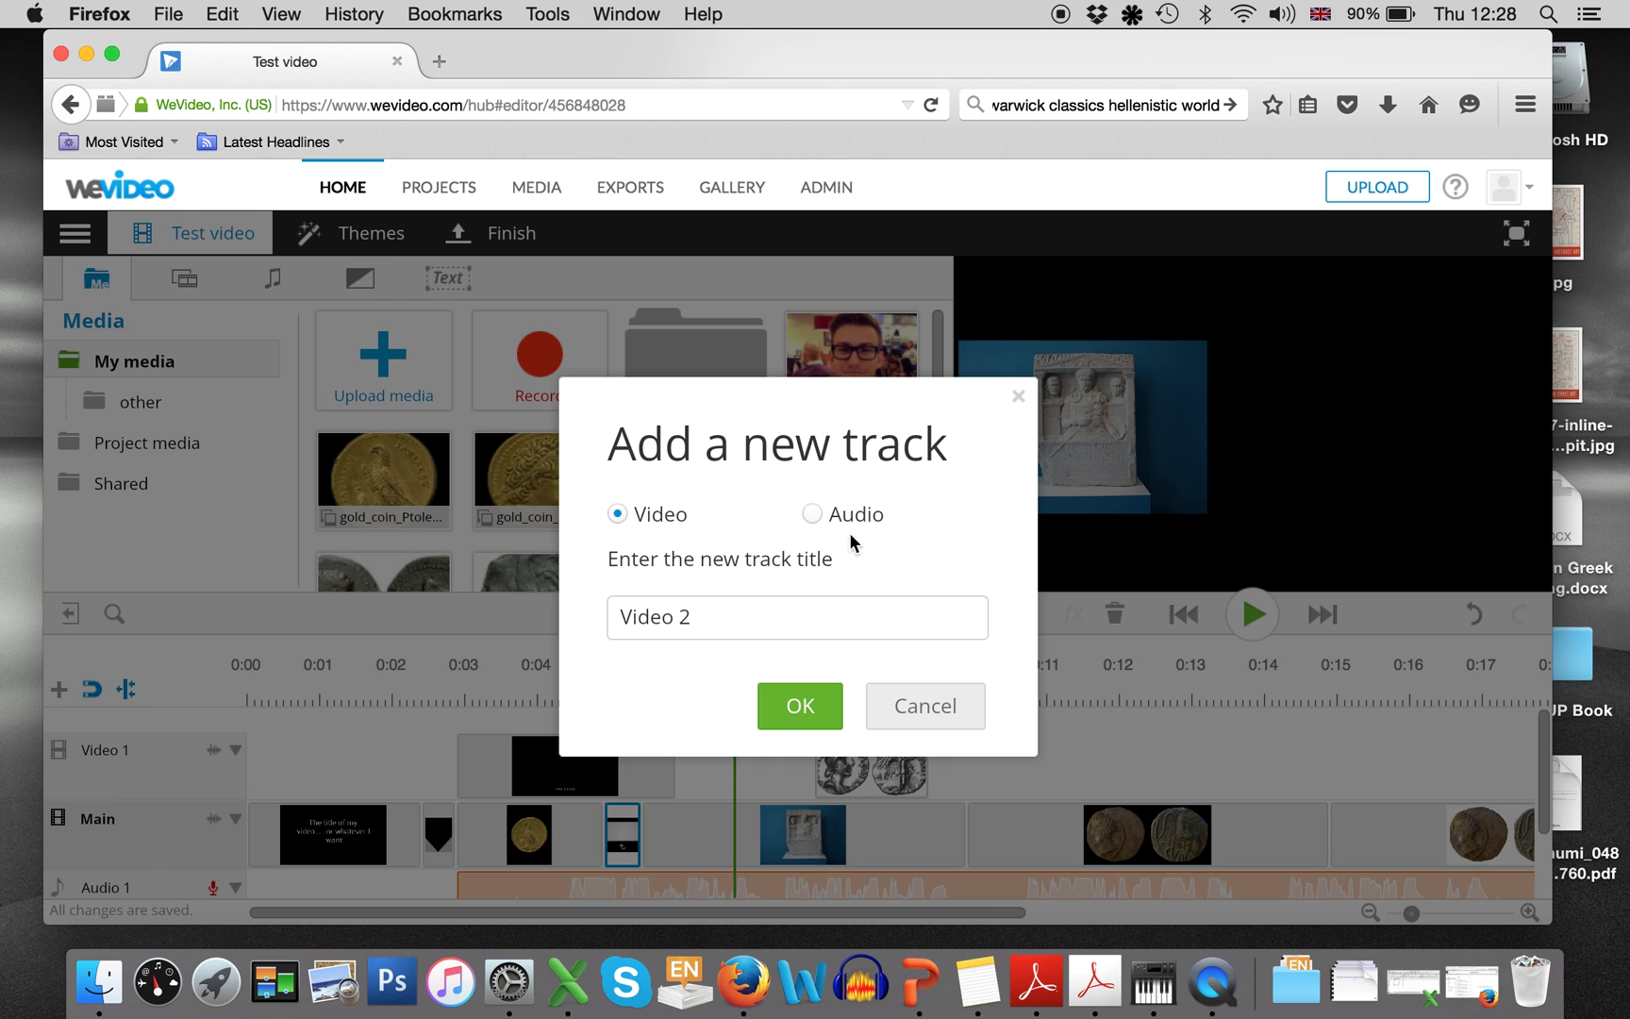
left_click(813, 516)
left_click(804, 708)
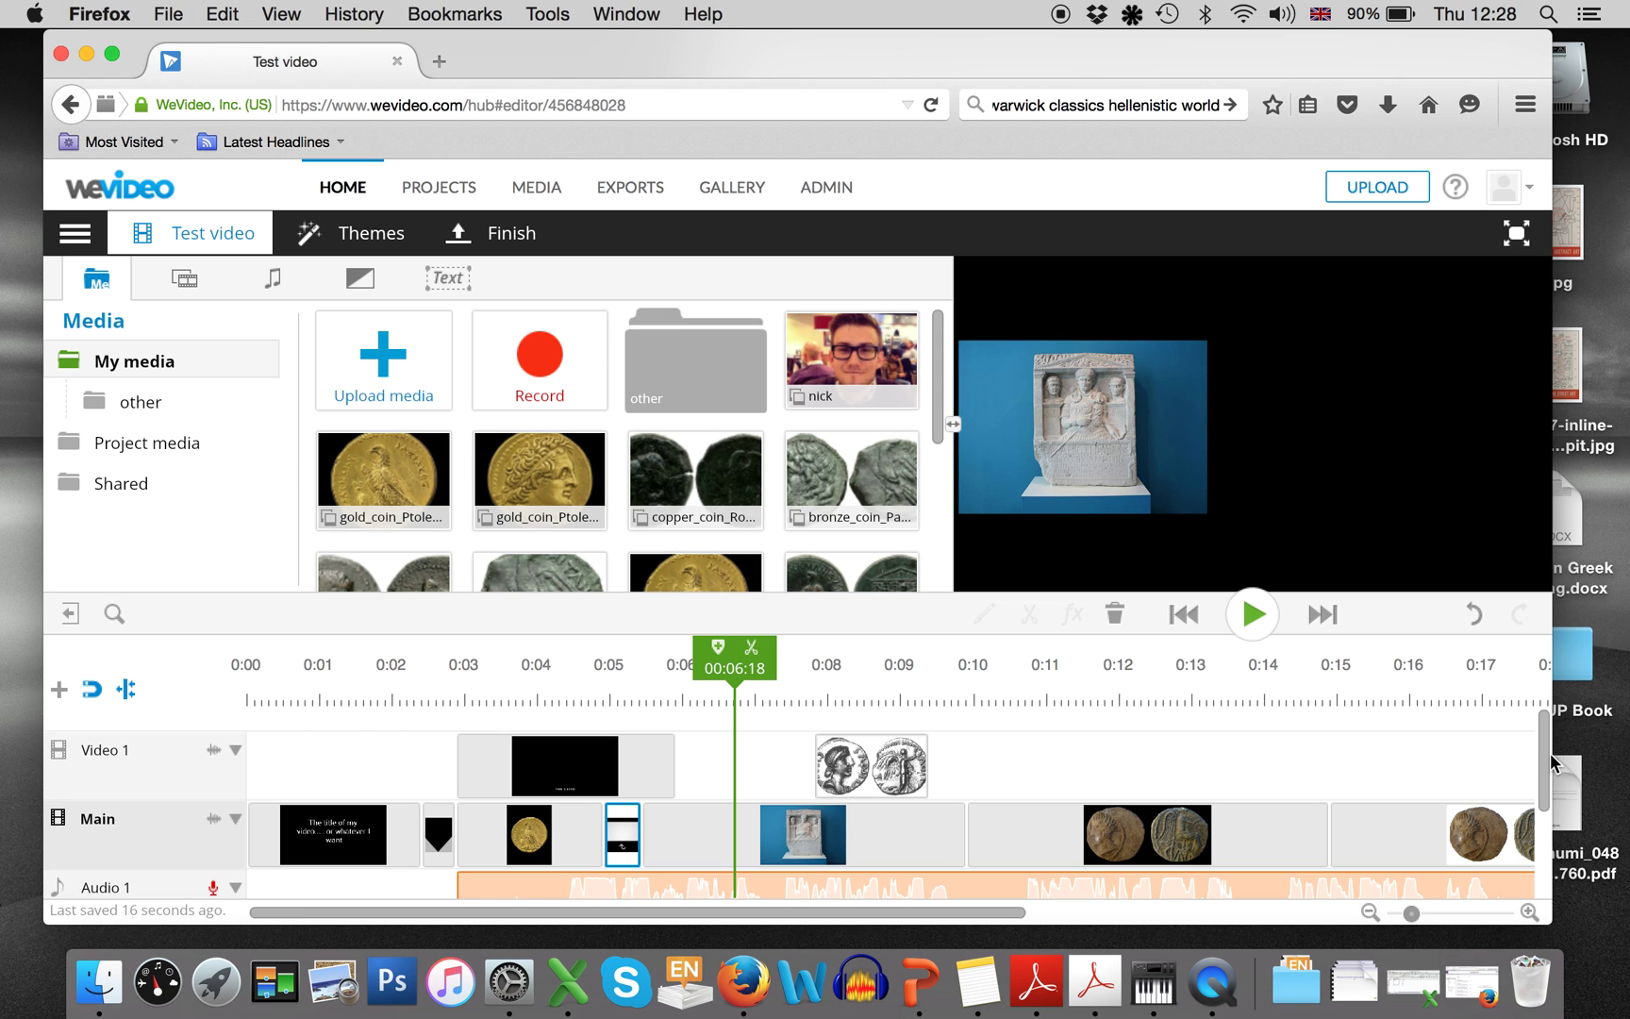
mouse_move(136, 777)
mouse_move(1554, 722)
left_mouse_down()
mouse_move(1541, 722)
mouse_move(1561, 721)
left_mouse_up()
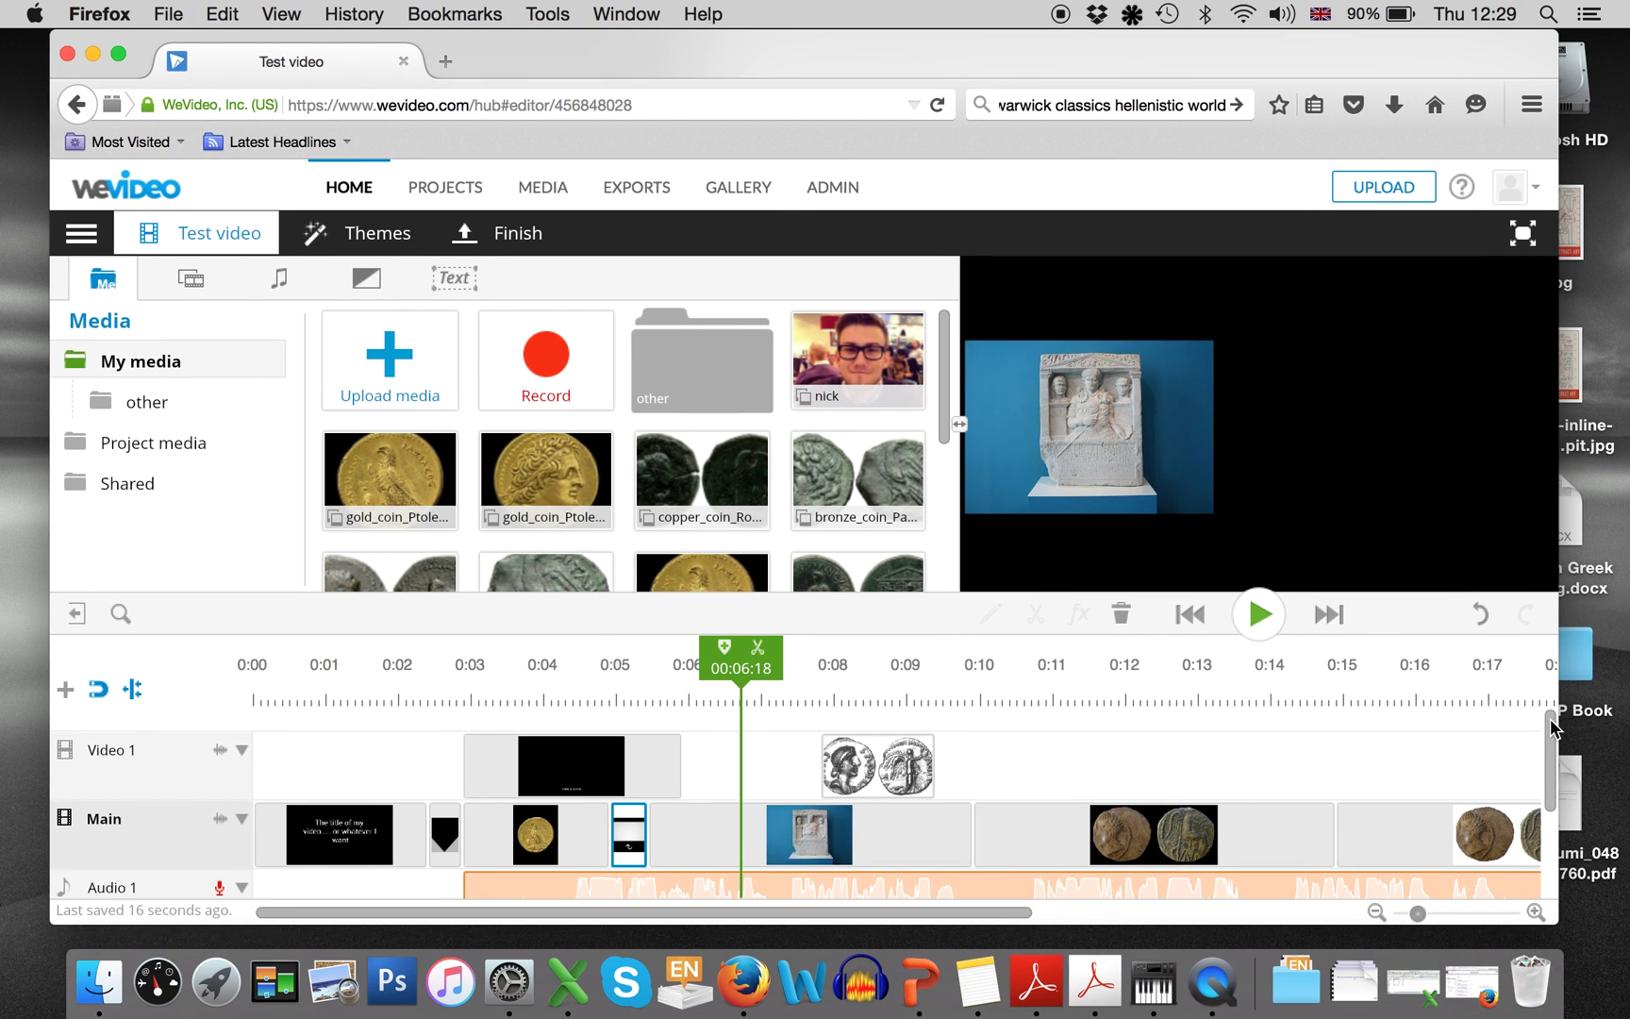
scroll(766, 840, "down", 3)
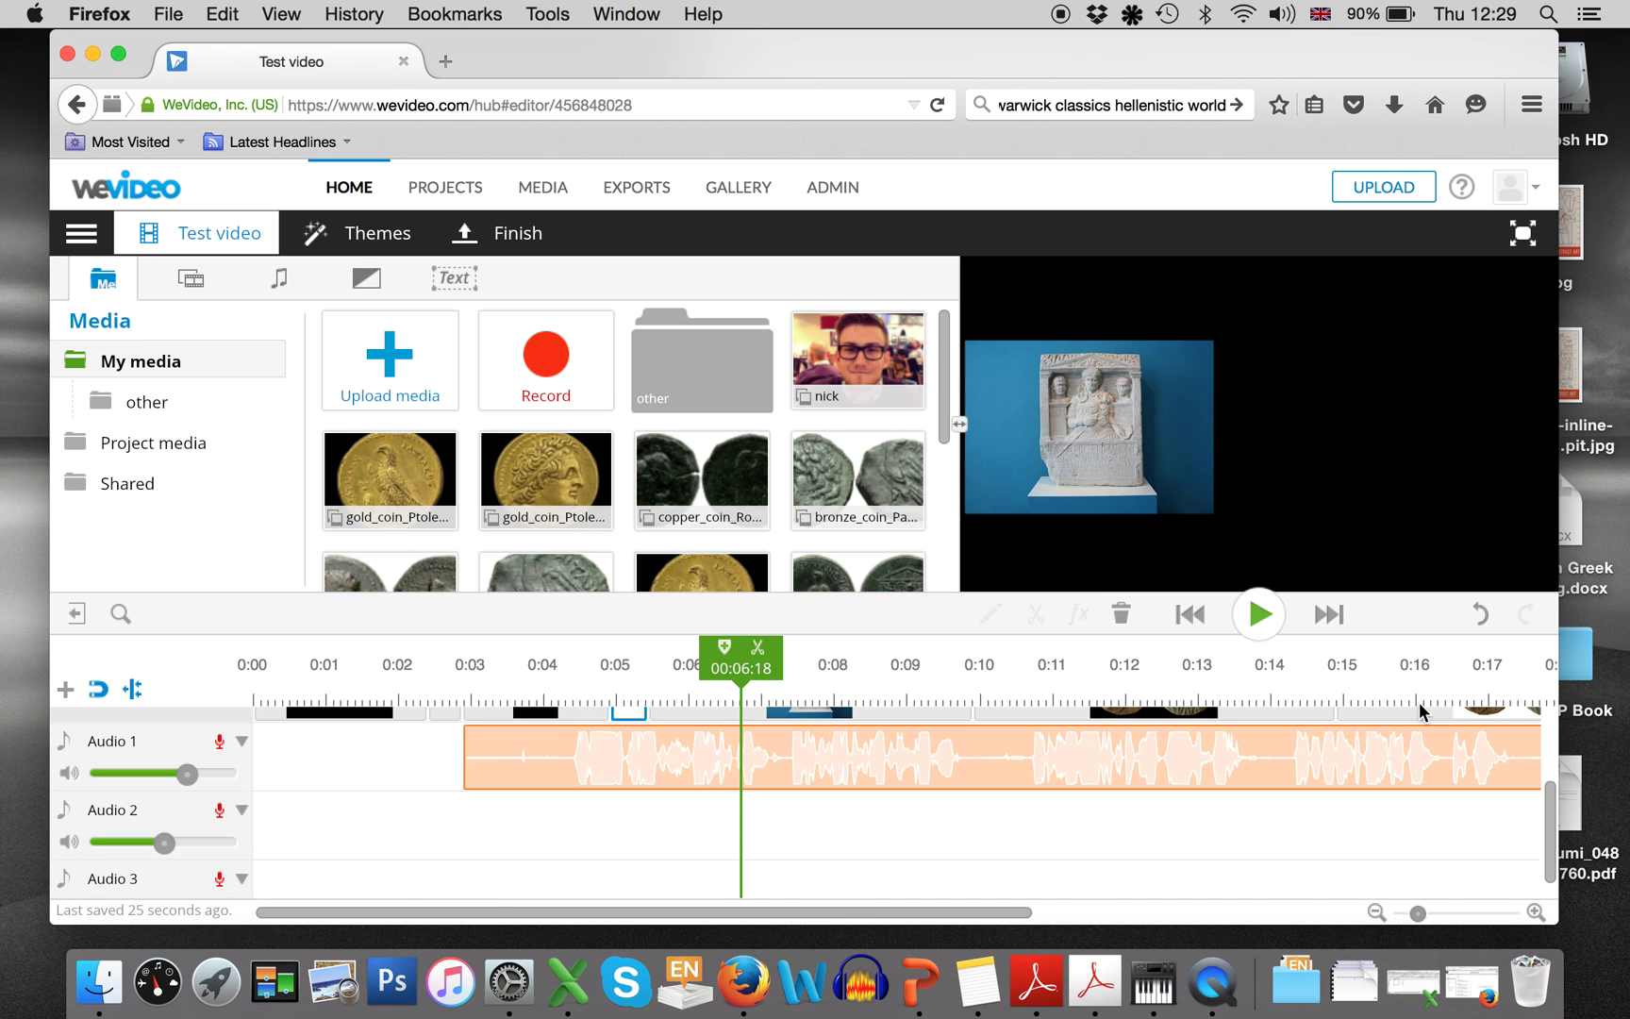
scroll(1132, 793, "up", 2)
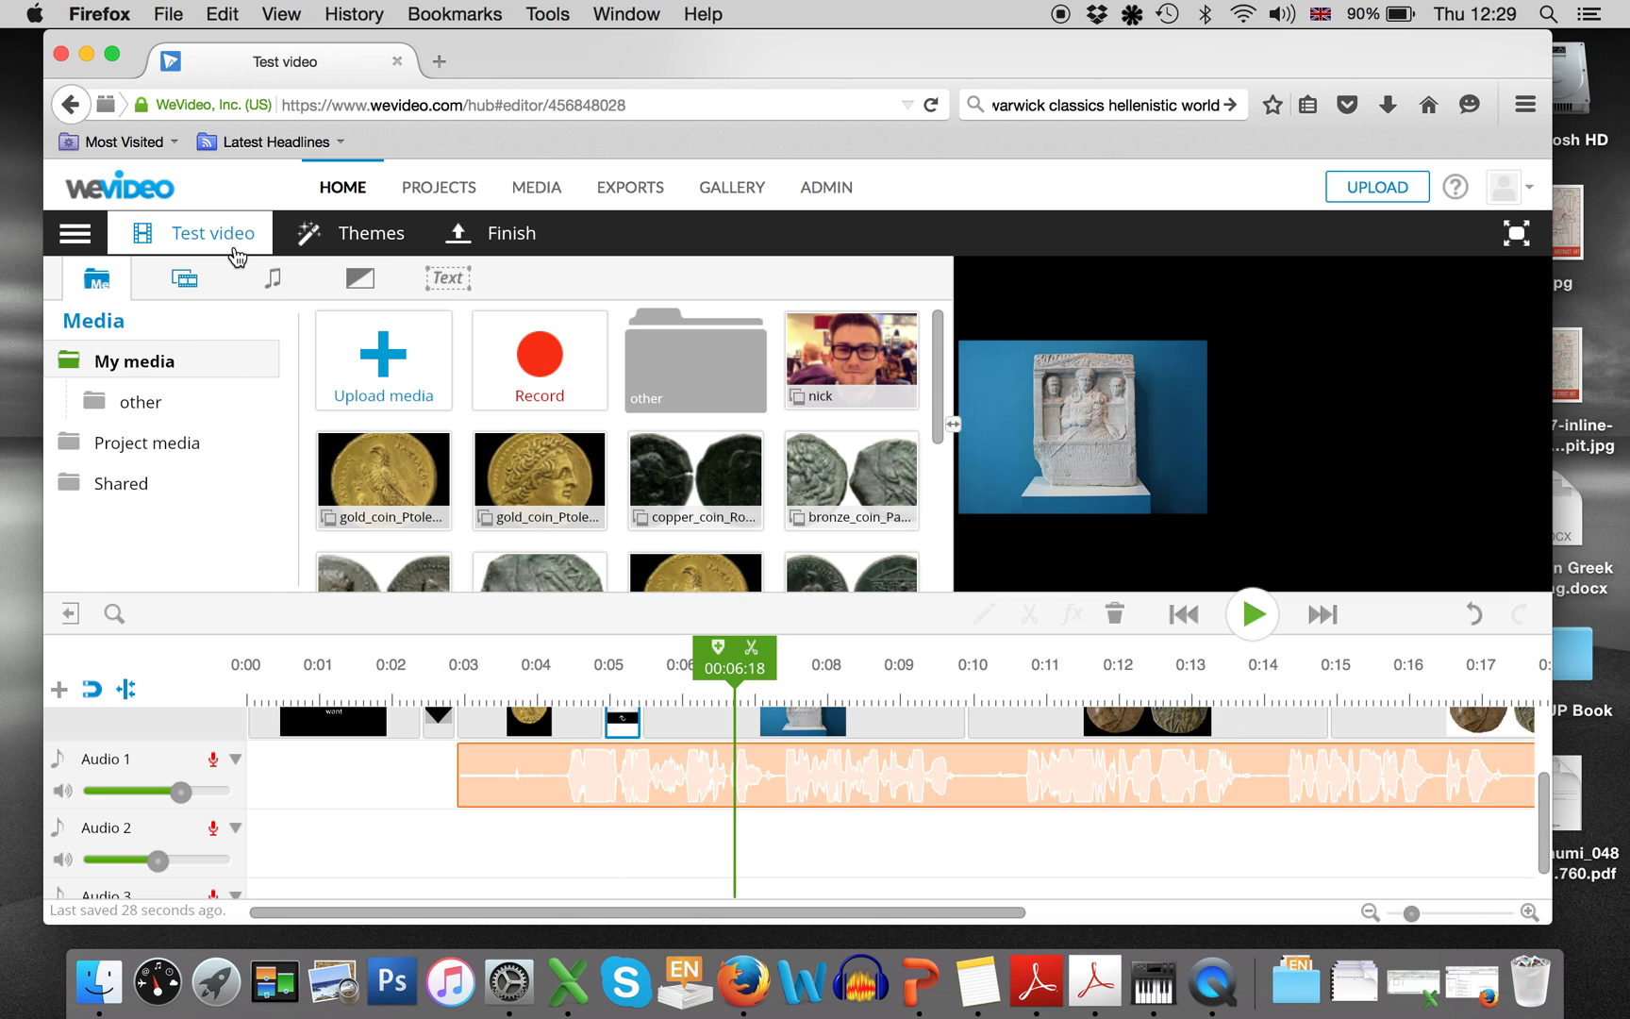
- Open the 'Quite, romantic' free music folder and play, then pause, the Firefly track
left_click(273, 283)
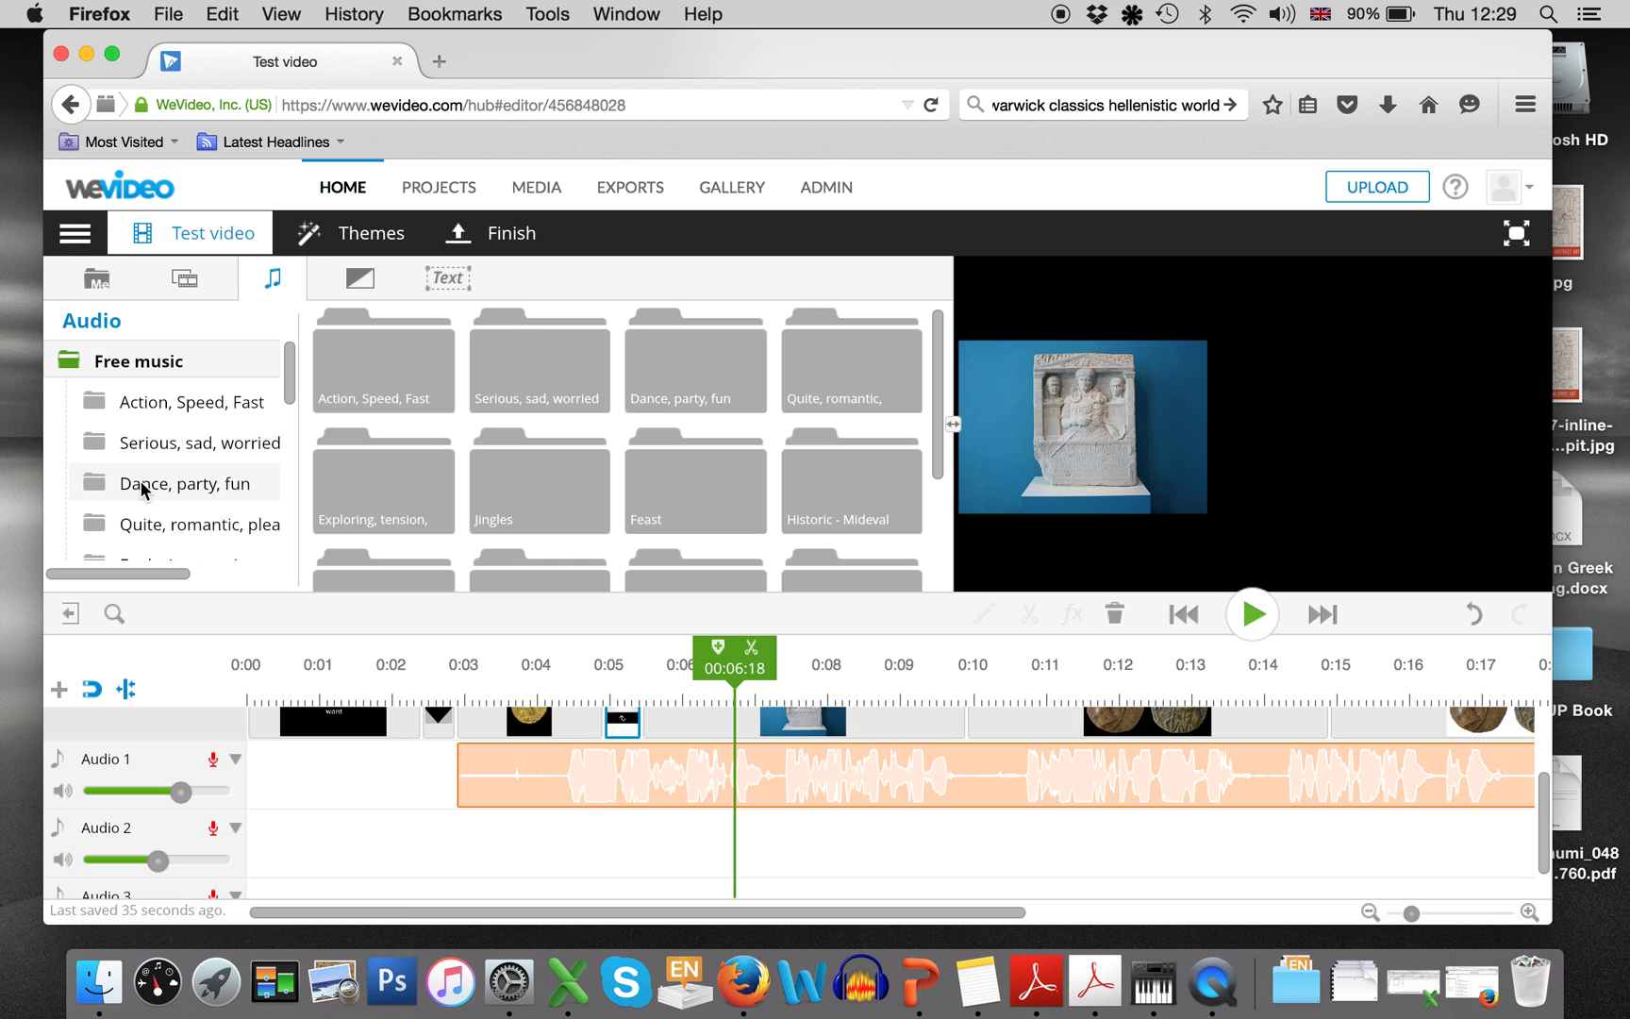
scroll(290, 371, "down", 1)
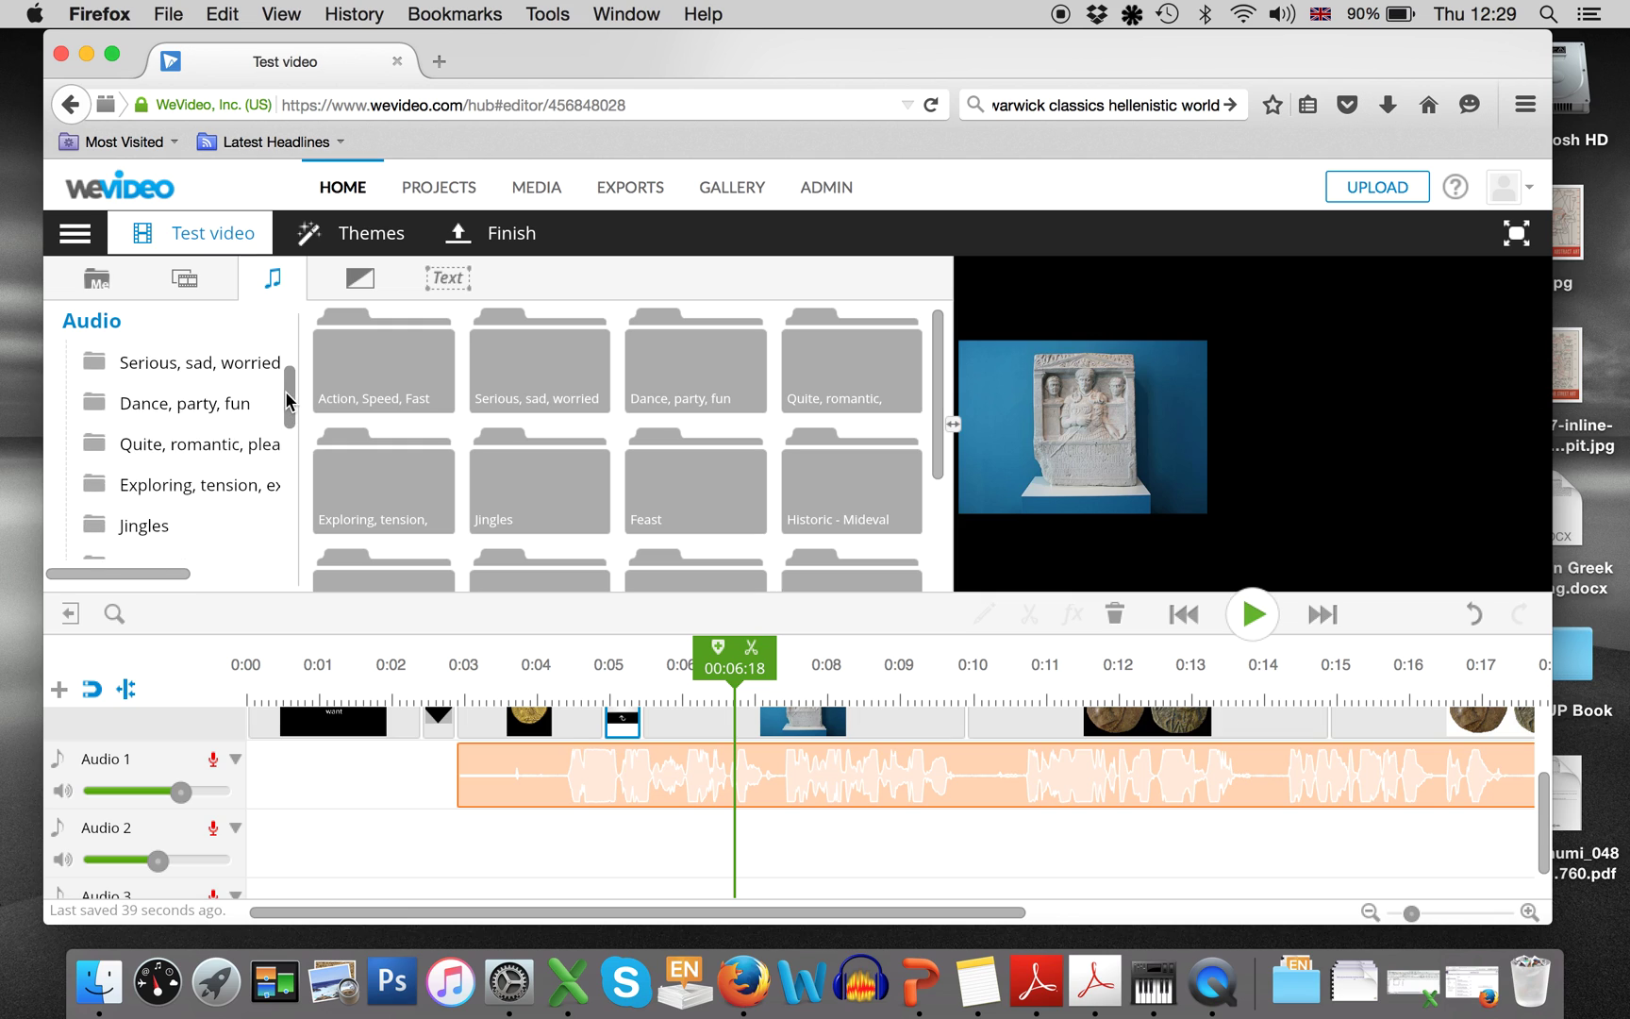
scroll(290, 371, "up", 1)
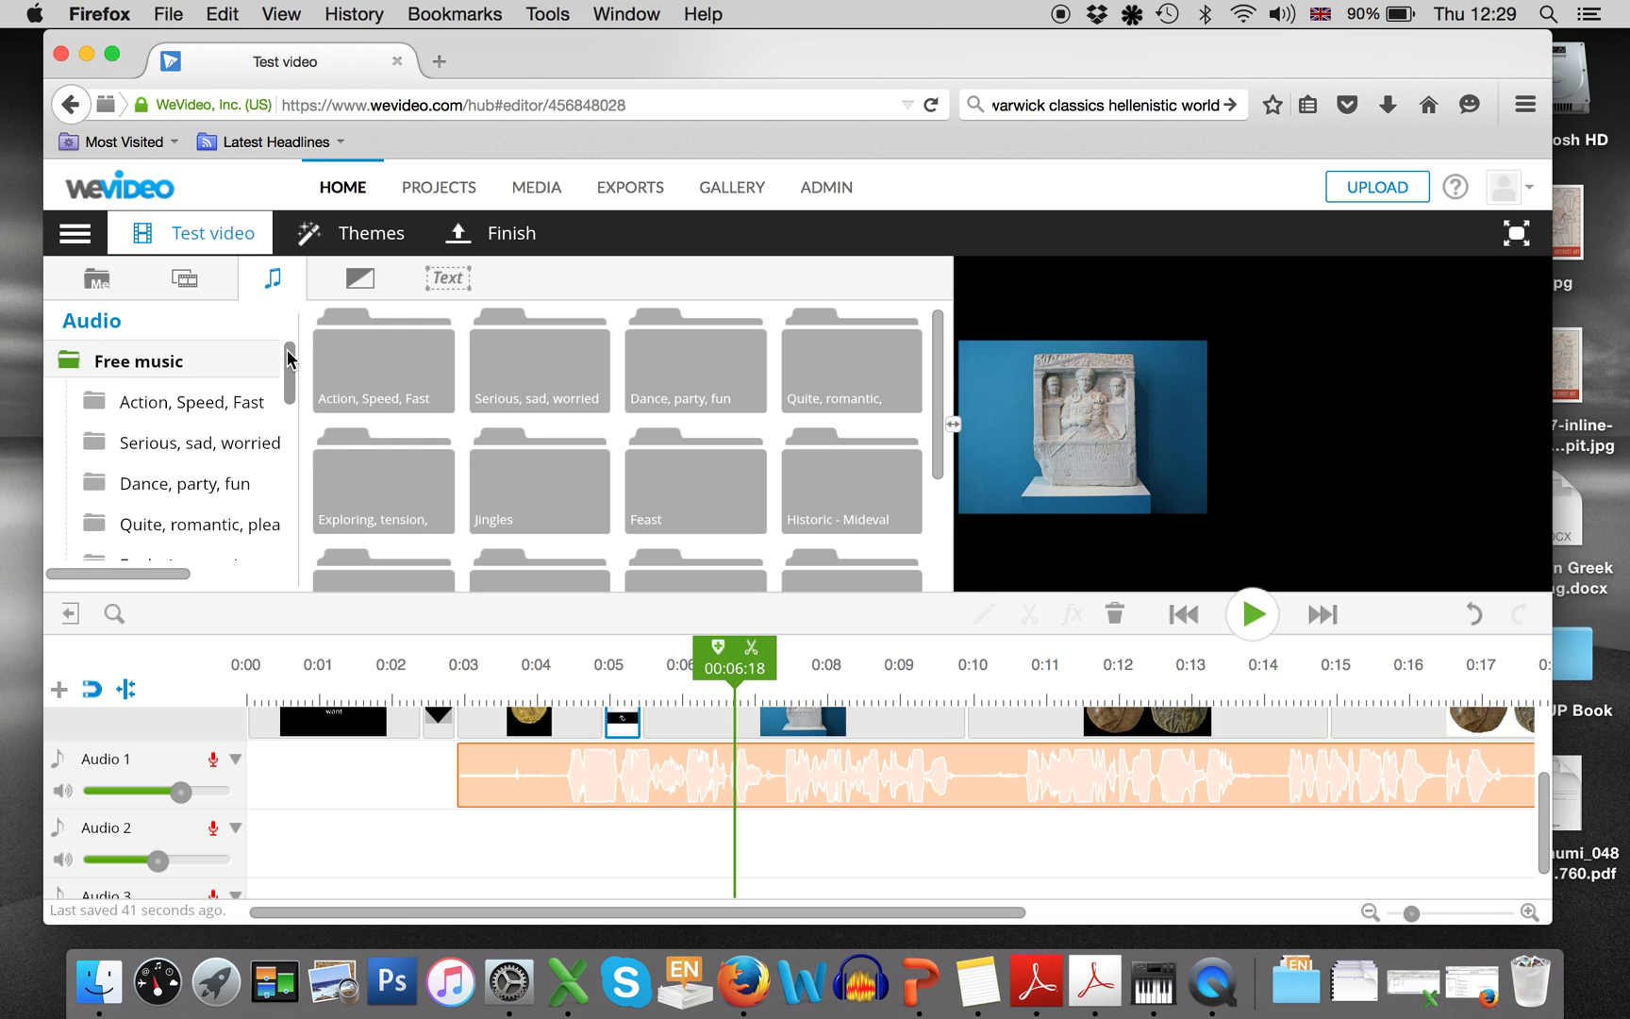
scroll(290, 361, "down", 3)
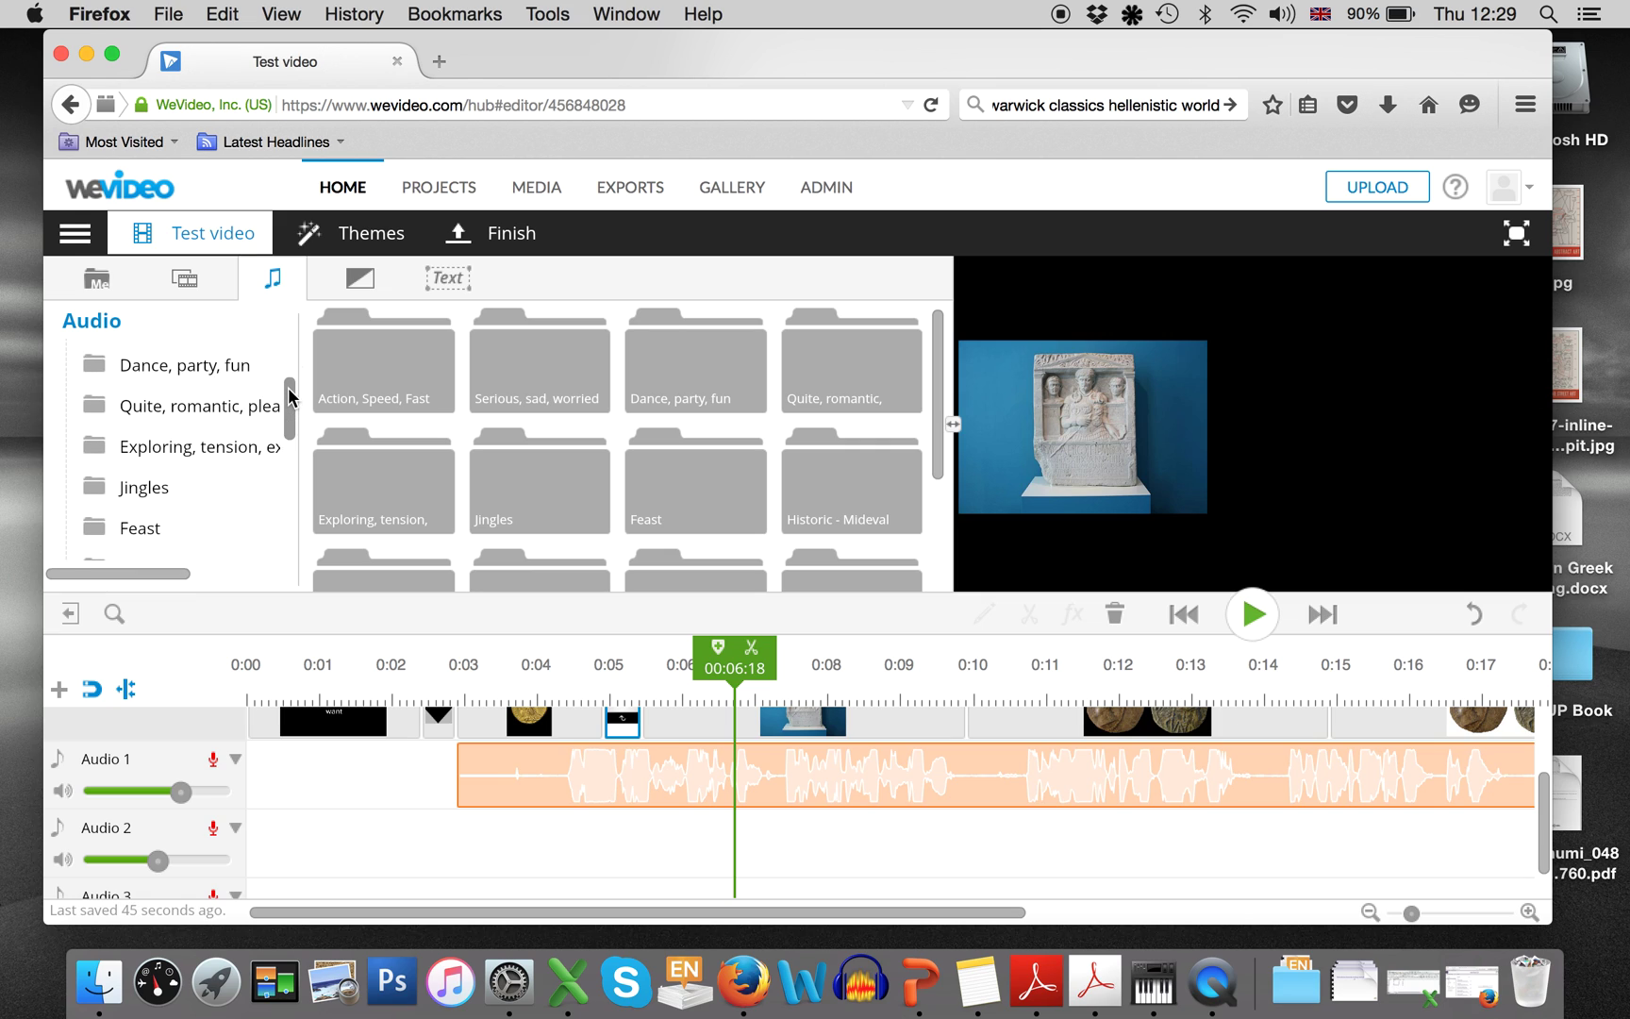
scroll(278, 311, "up", 3)
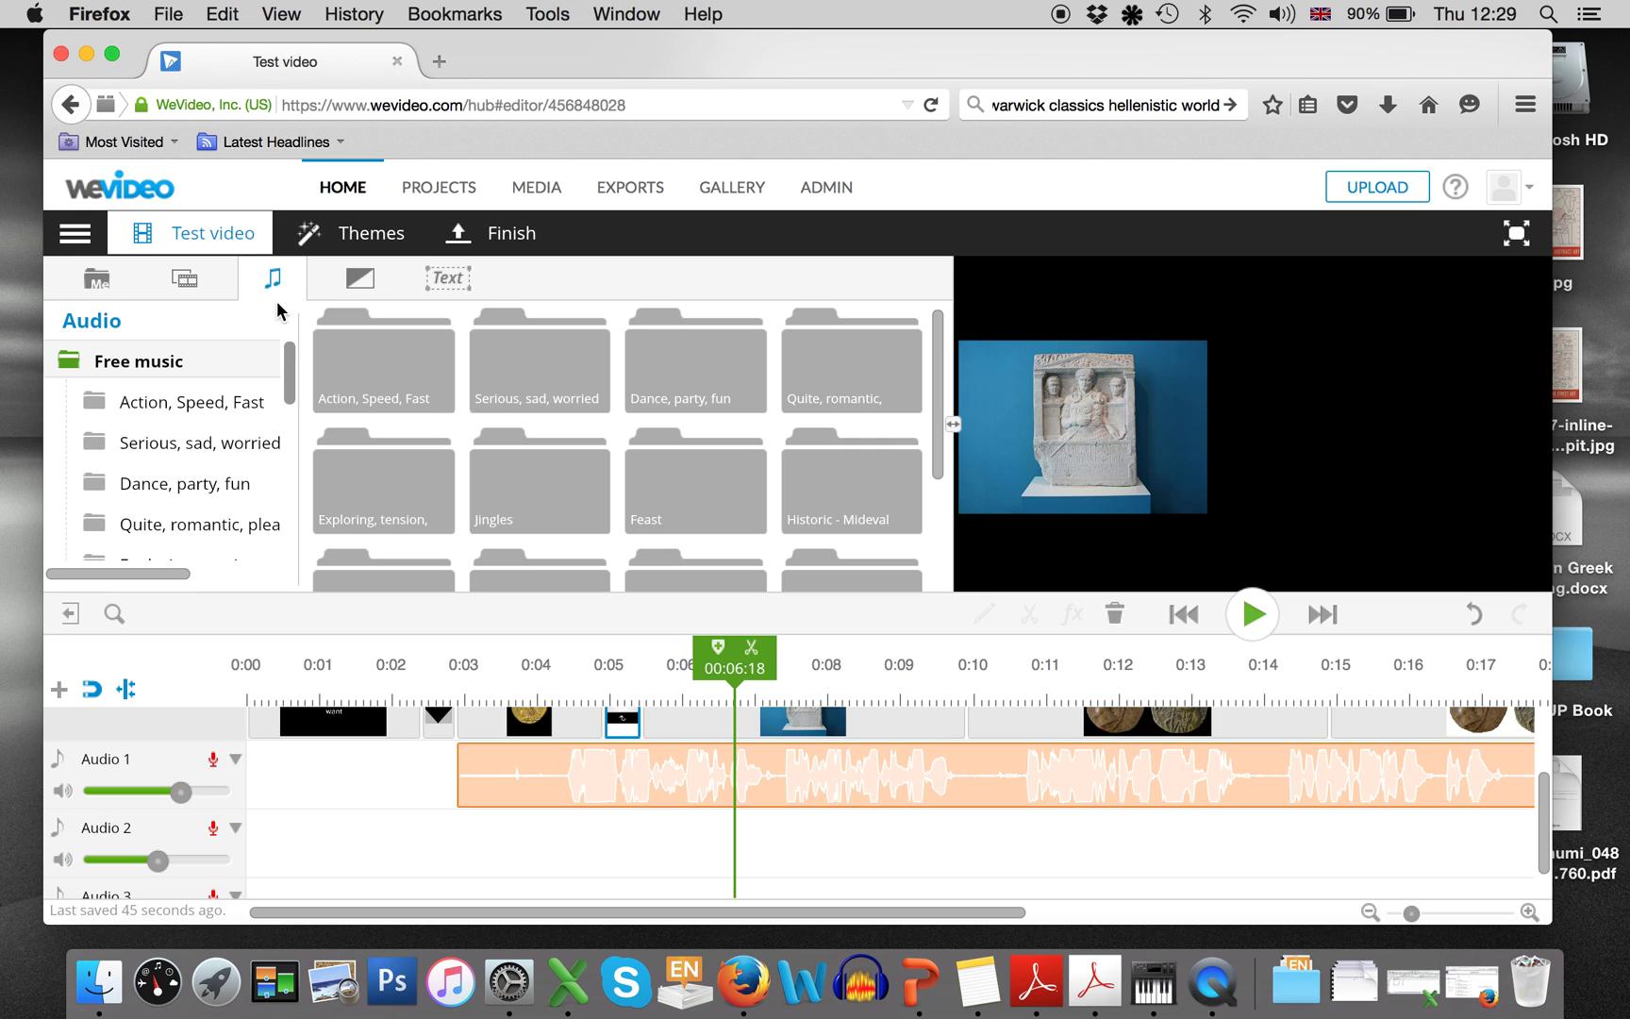
scroll(280, 361, "down", 1)
left_click(189, 483)
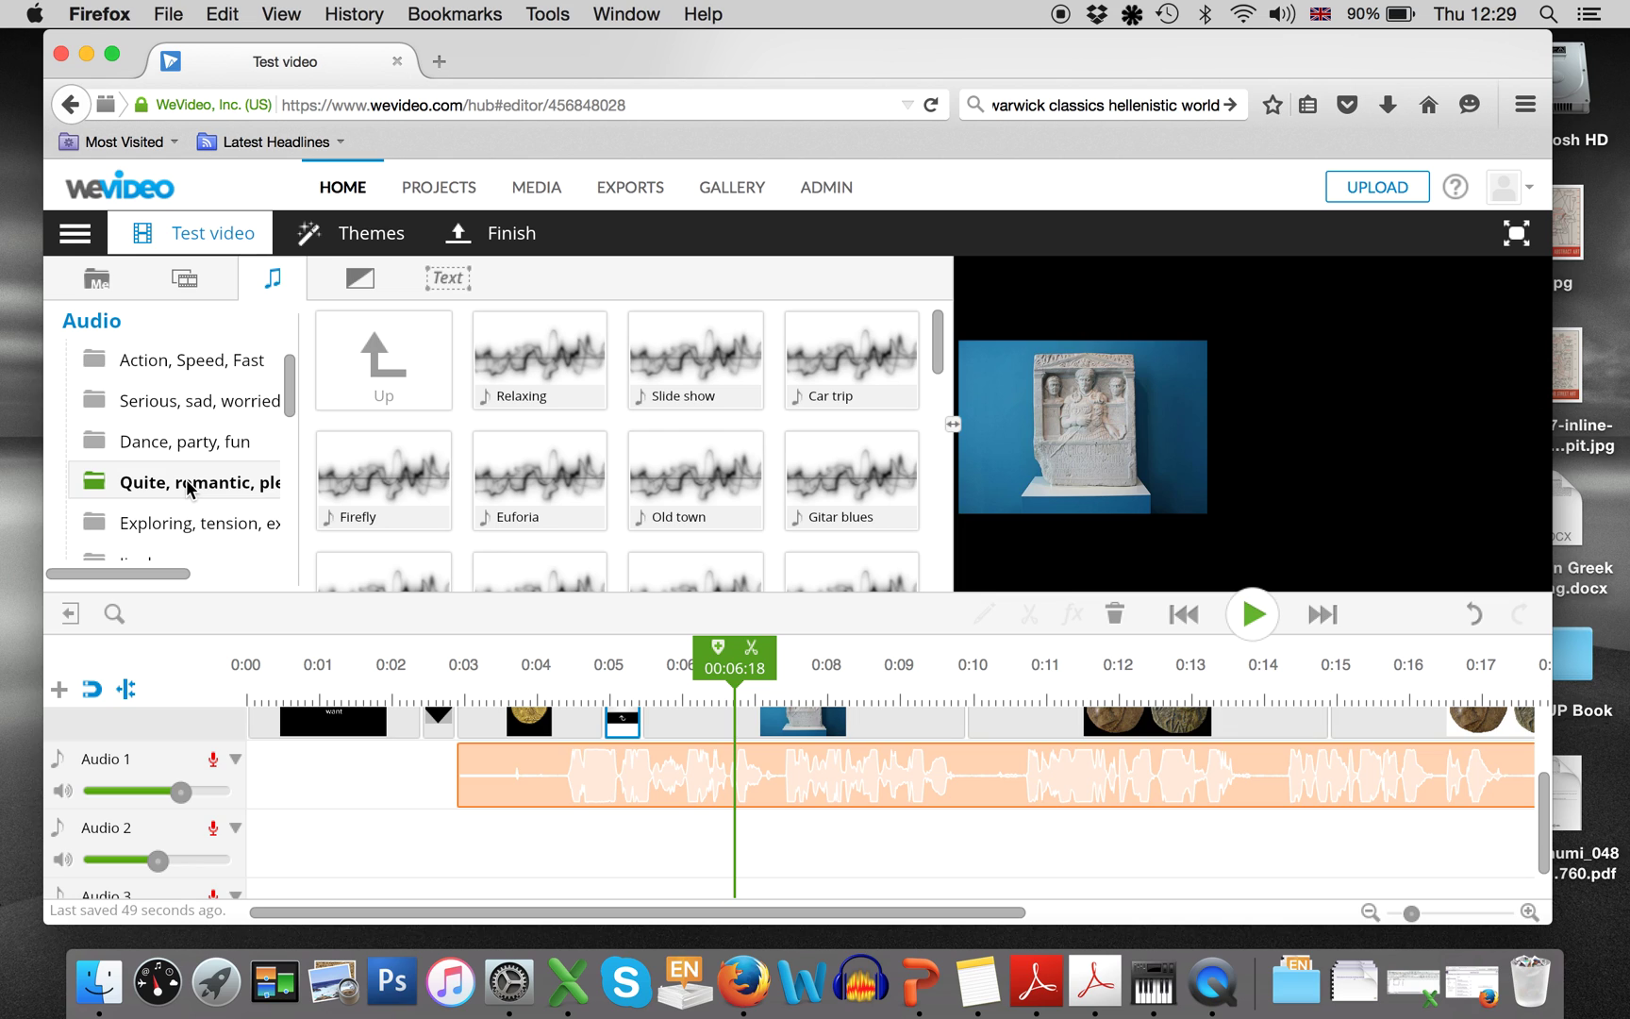
left_click(382, 485)
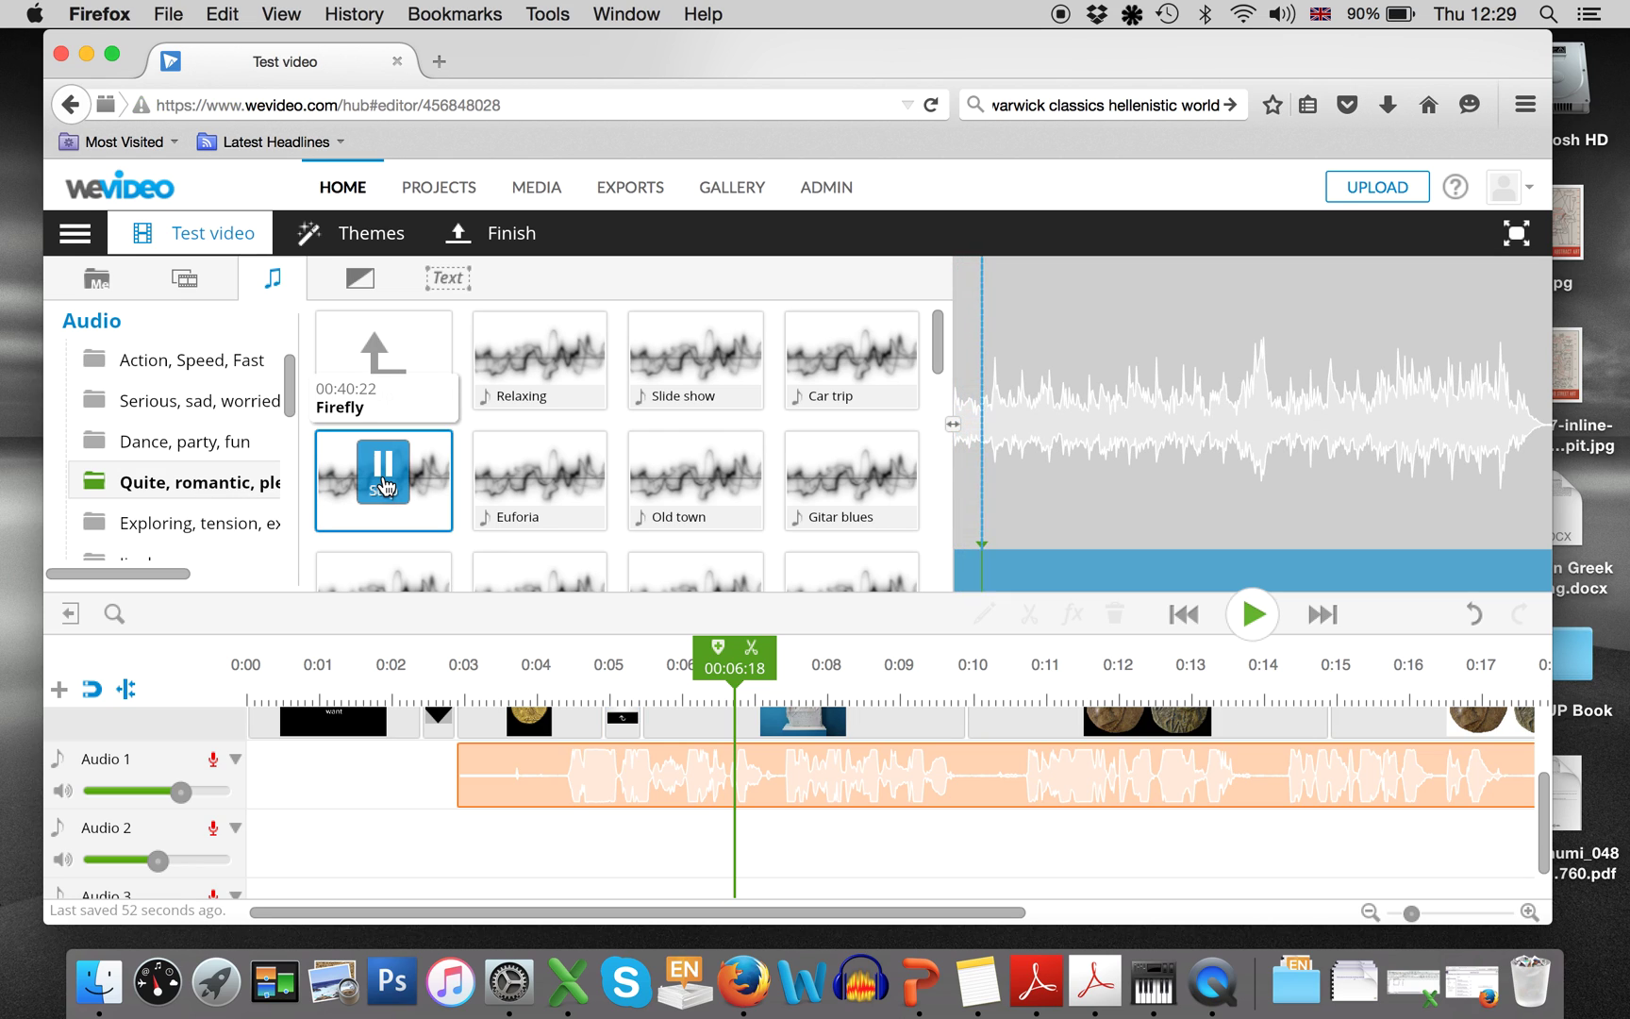
left_click(382, 485)
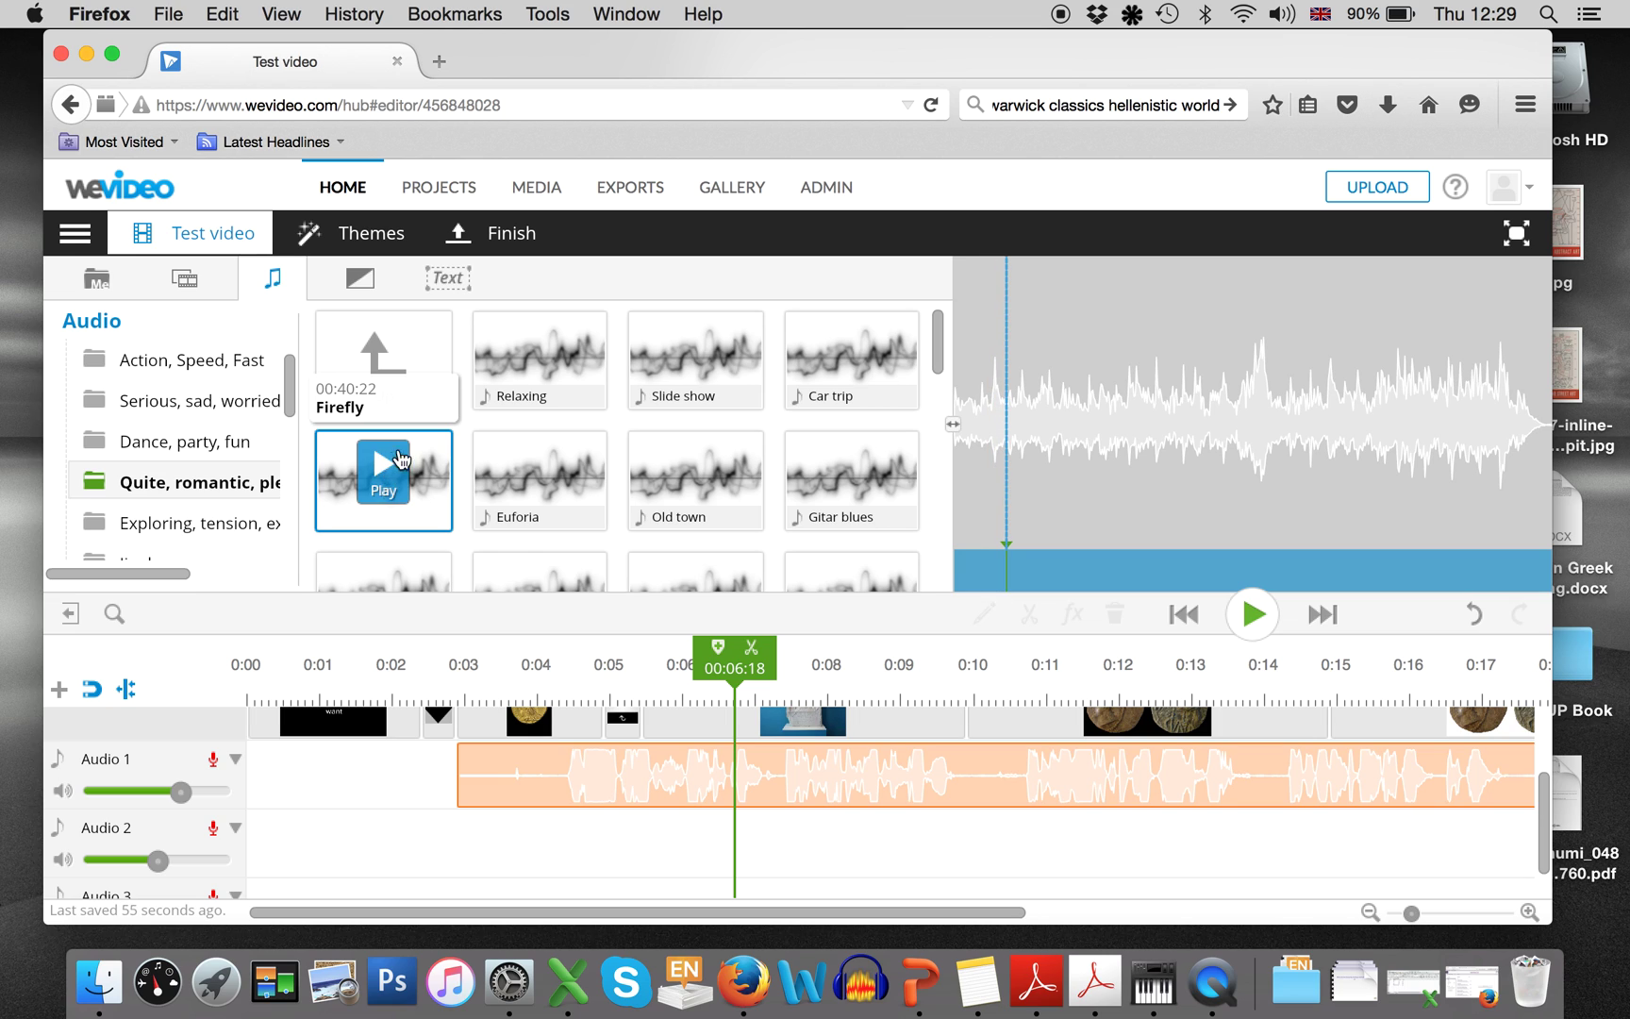
mouse_move(446, 525)
- Put the Firefly music on Audio 2 near 0:05, lower its volume to 81, and play to check
left_click_drag(337, 504, 672, 785)
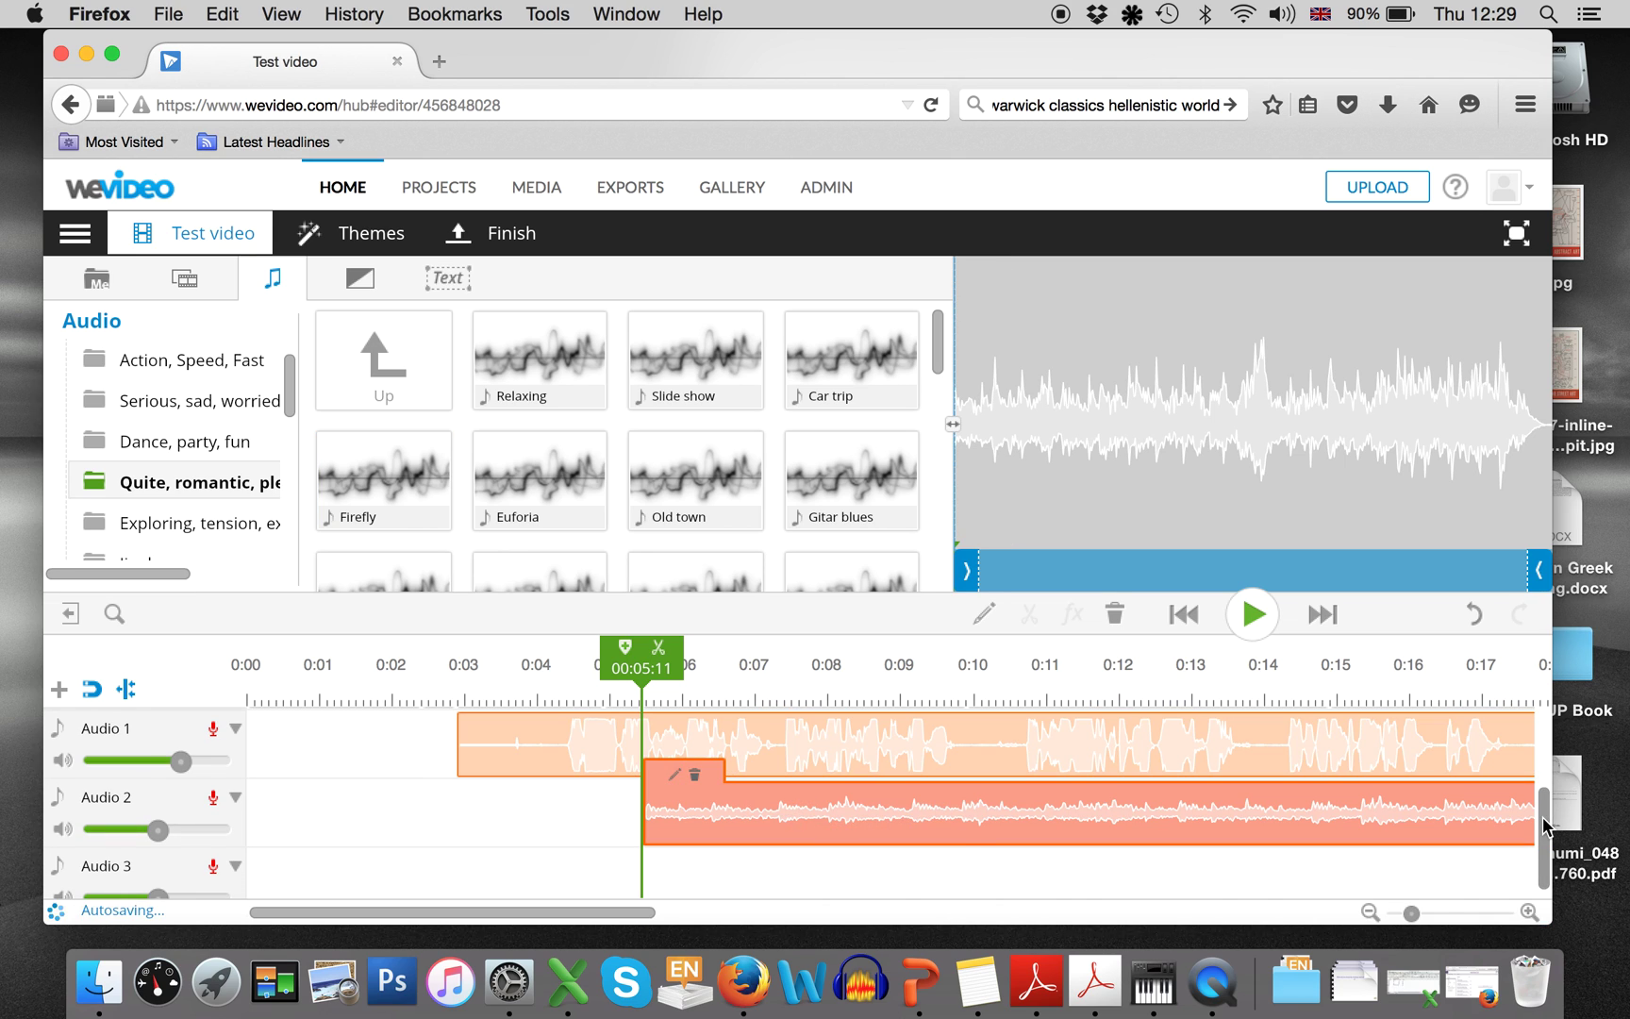
scroll(1548, 793, "up", 3)
scroll(1548, 793, "down", 1)
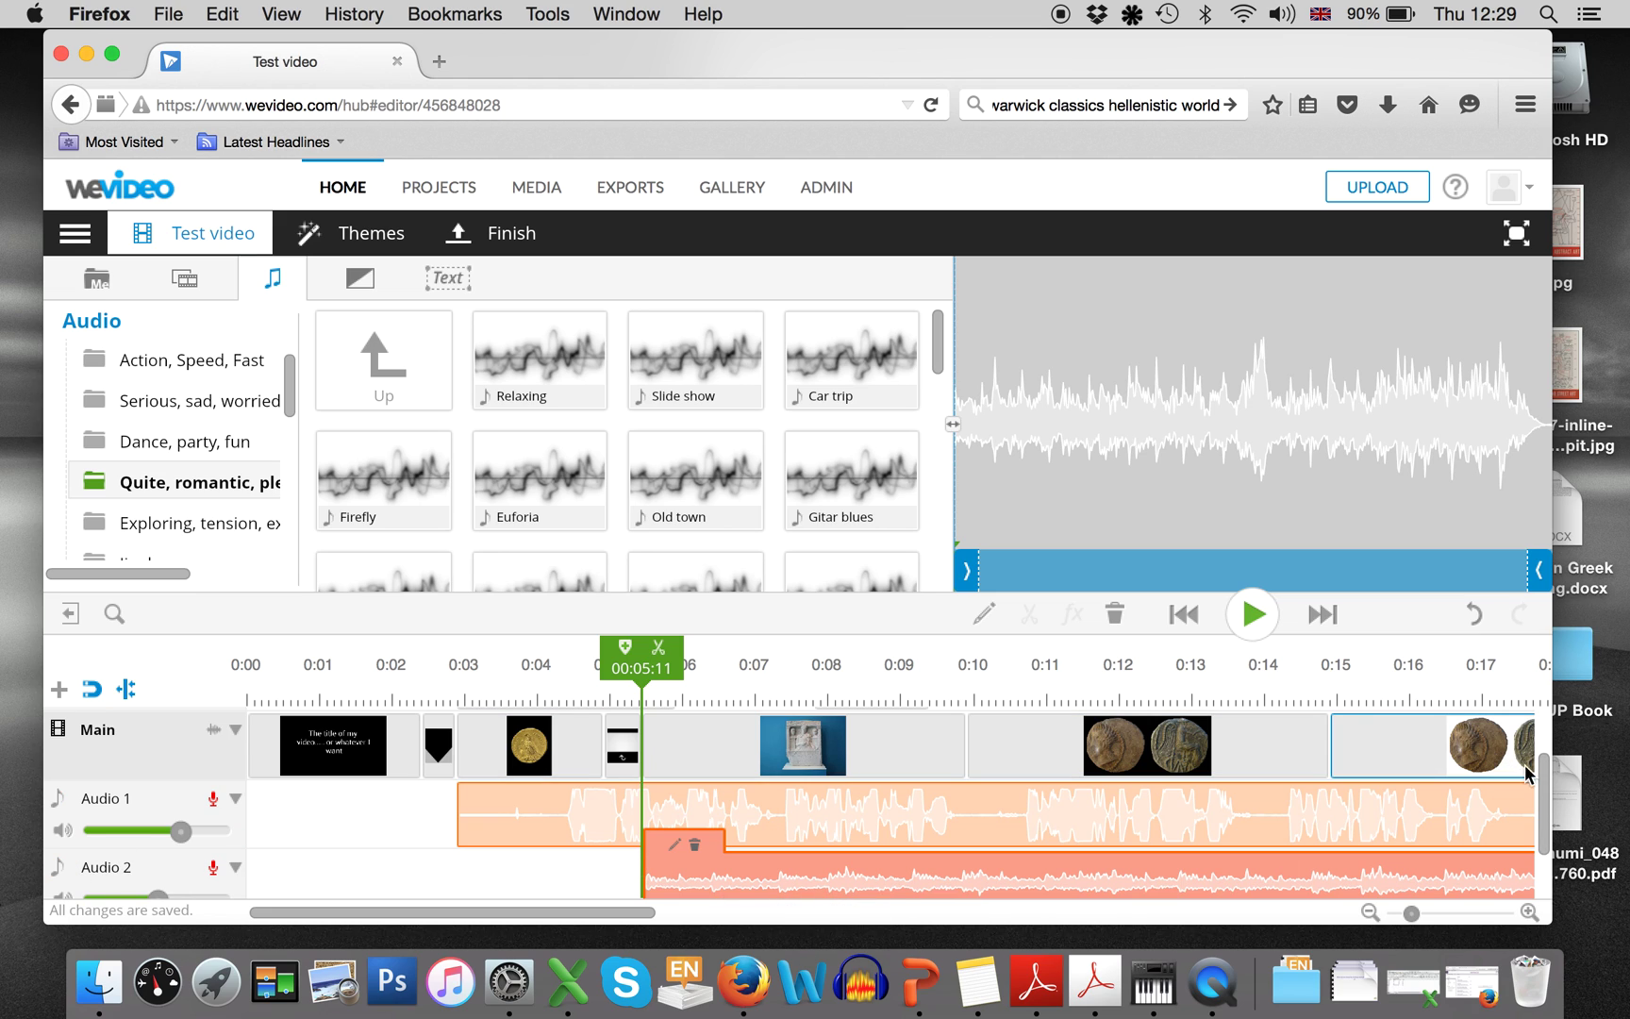
scroll(1544, 829, "down", 1)
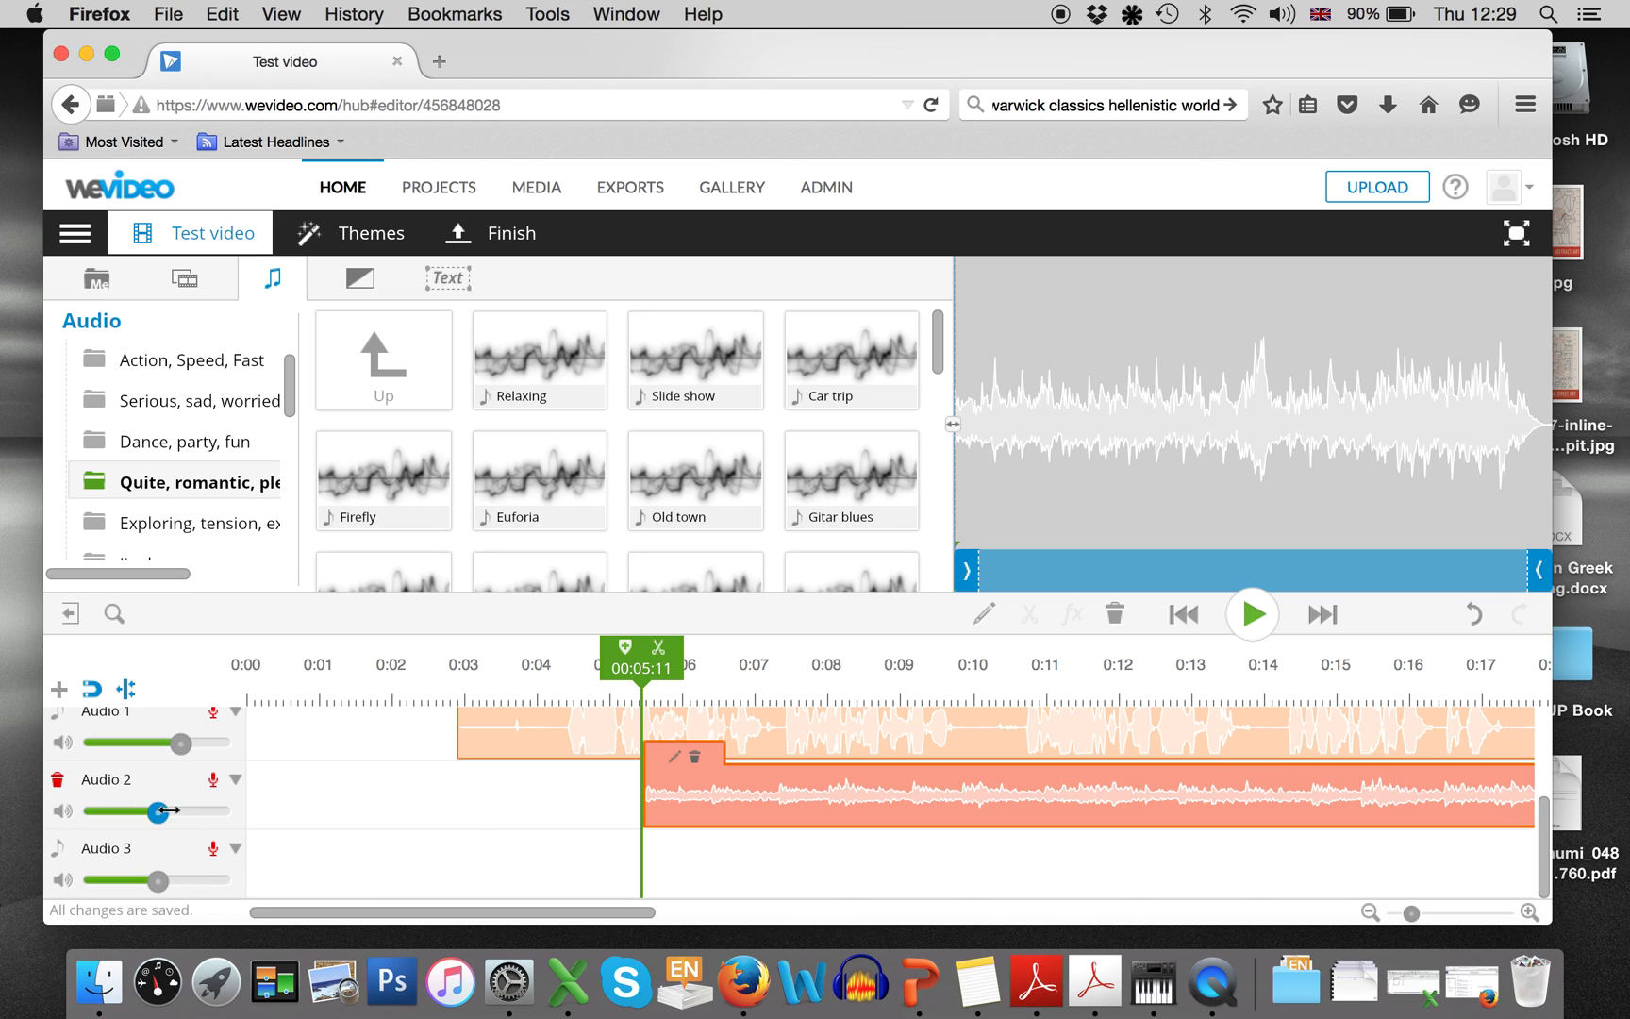
left_click_drag(158, 810, 122, 812)
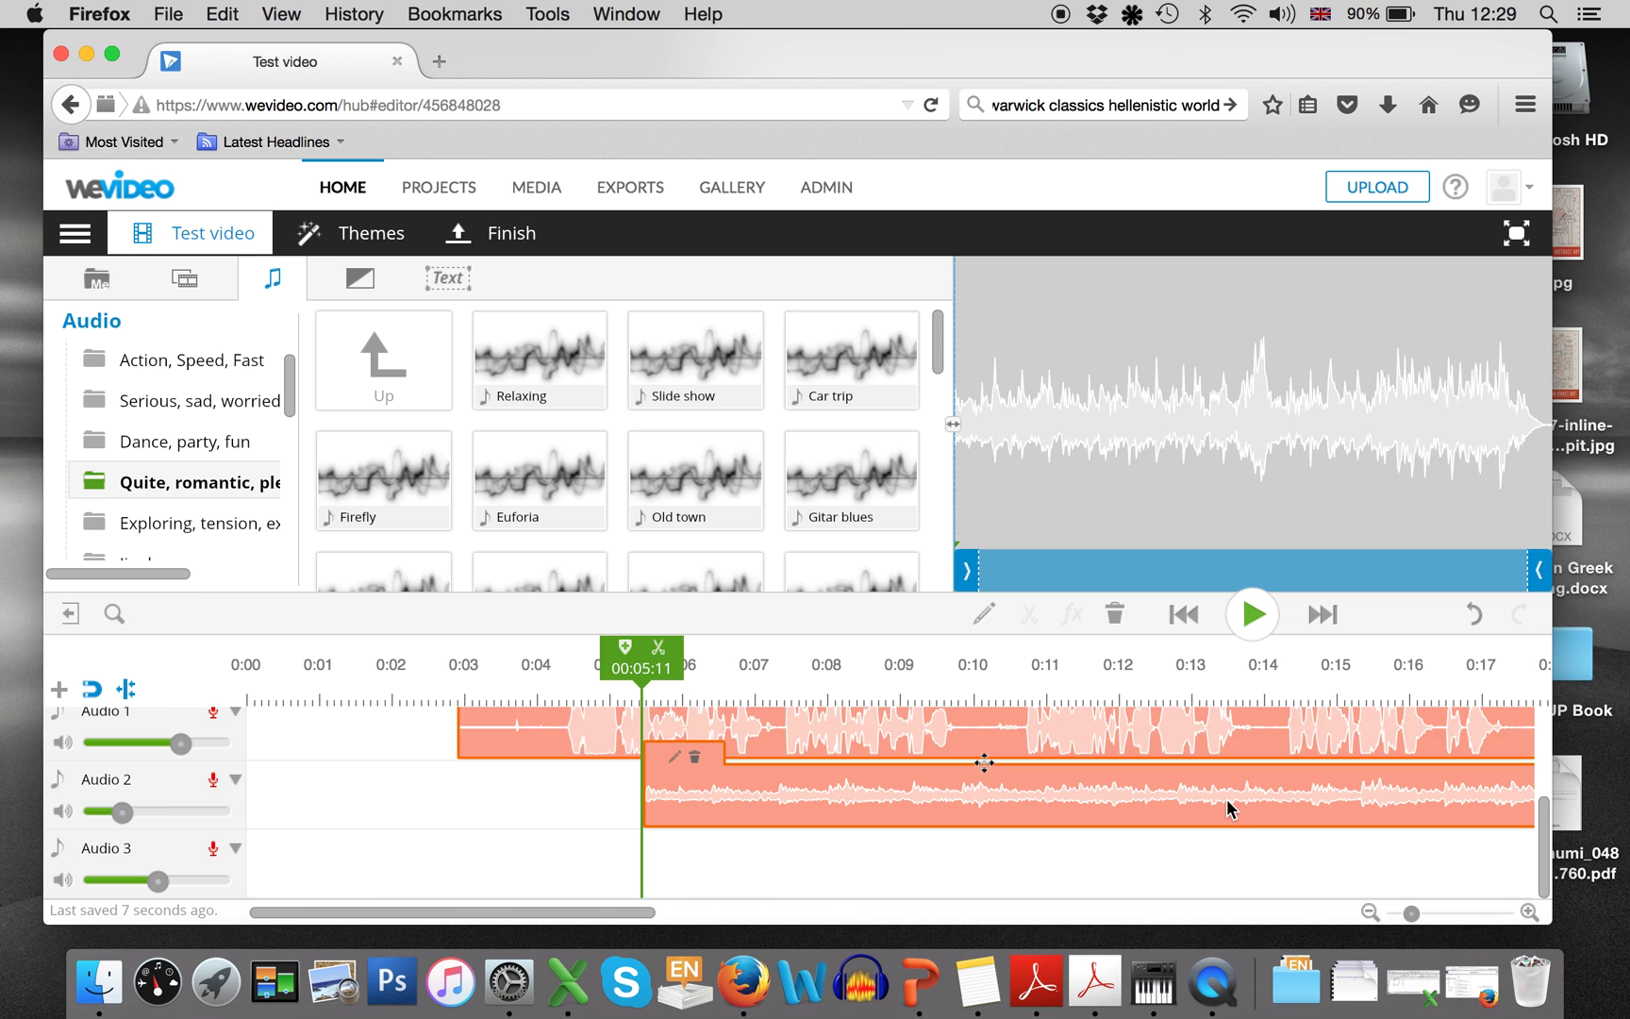
scroll(1549, 842, "up", 5)
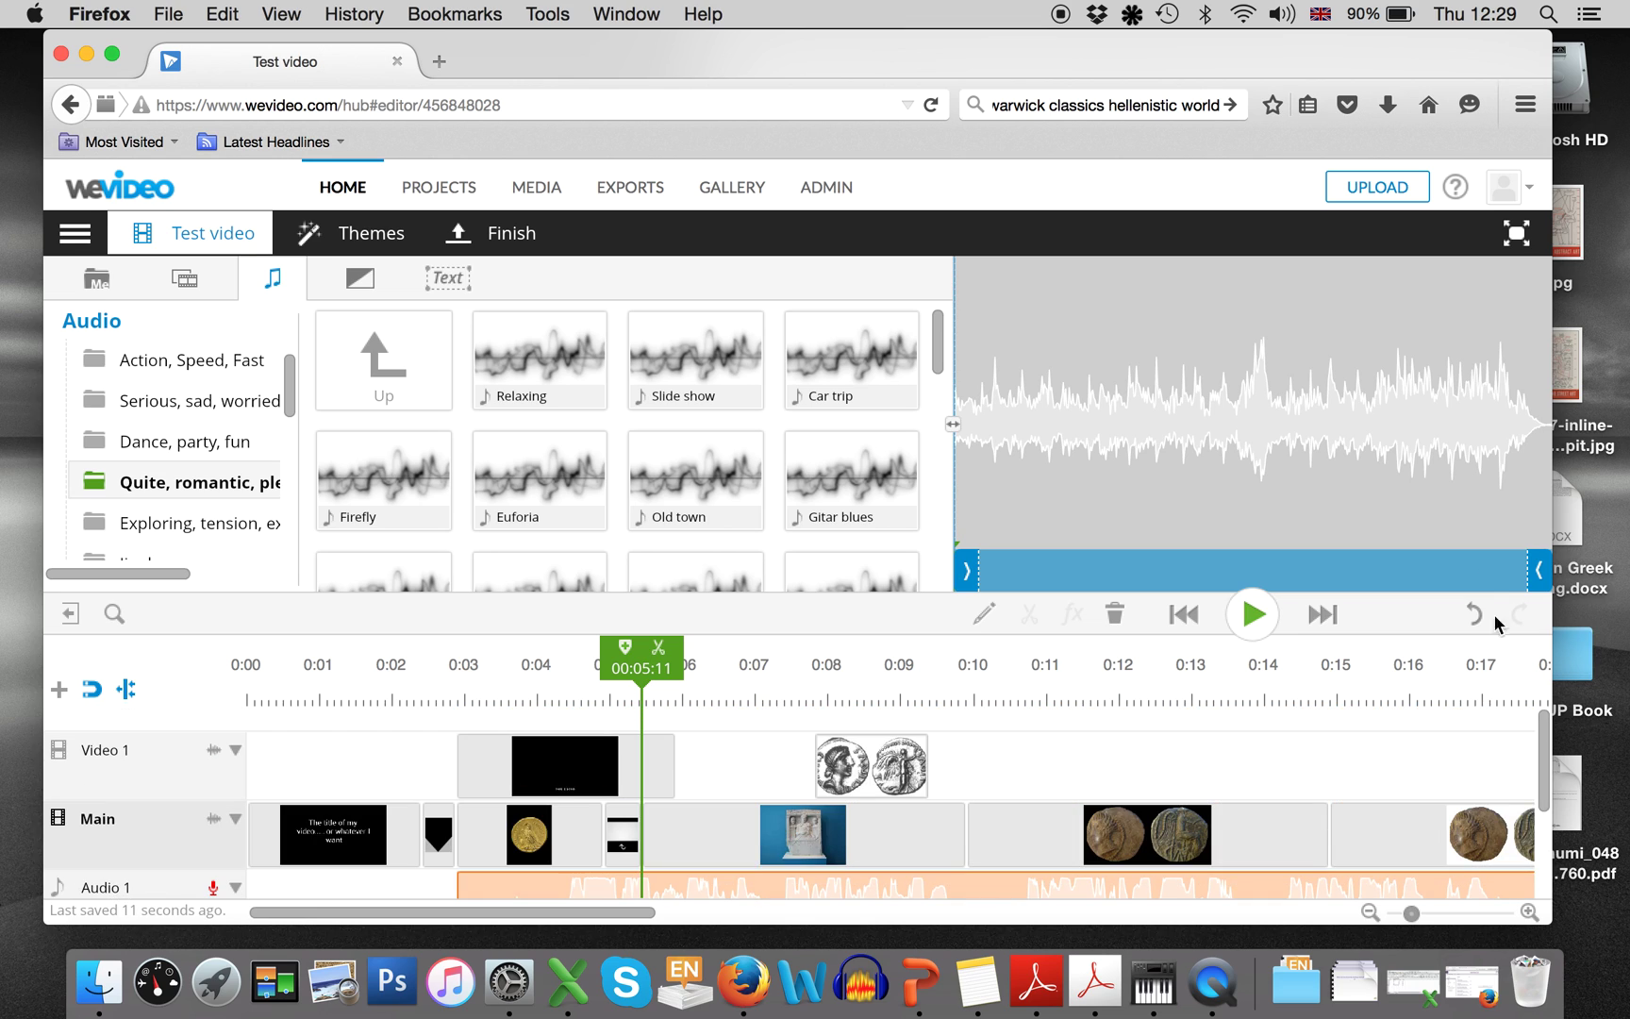
left_click(1262, 622)
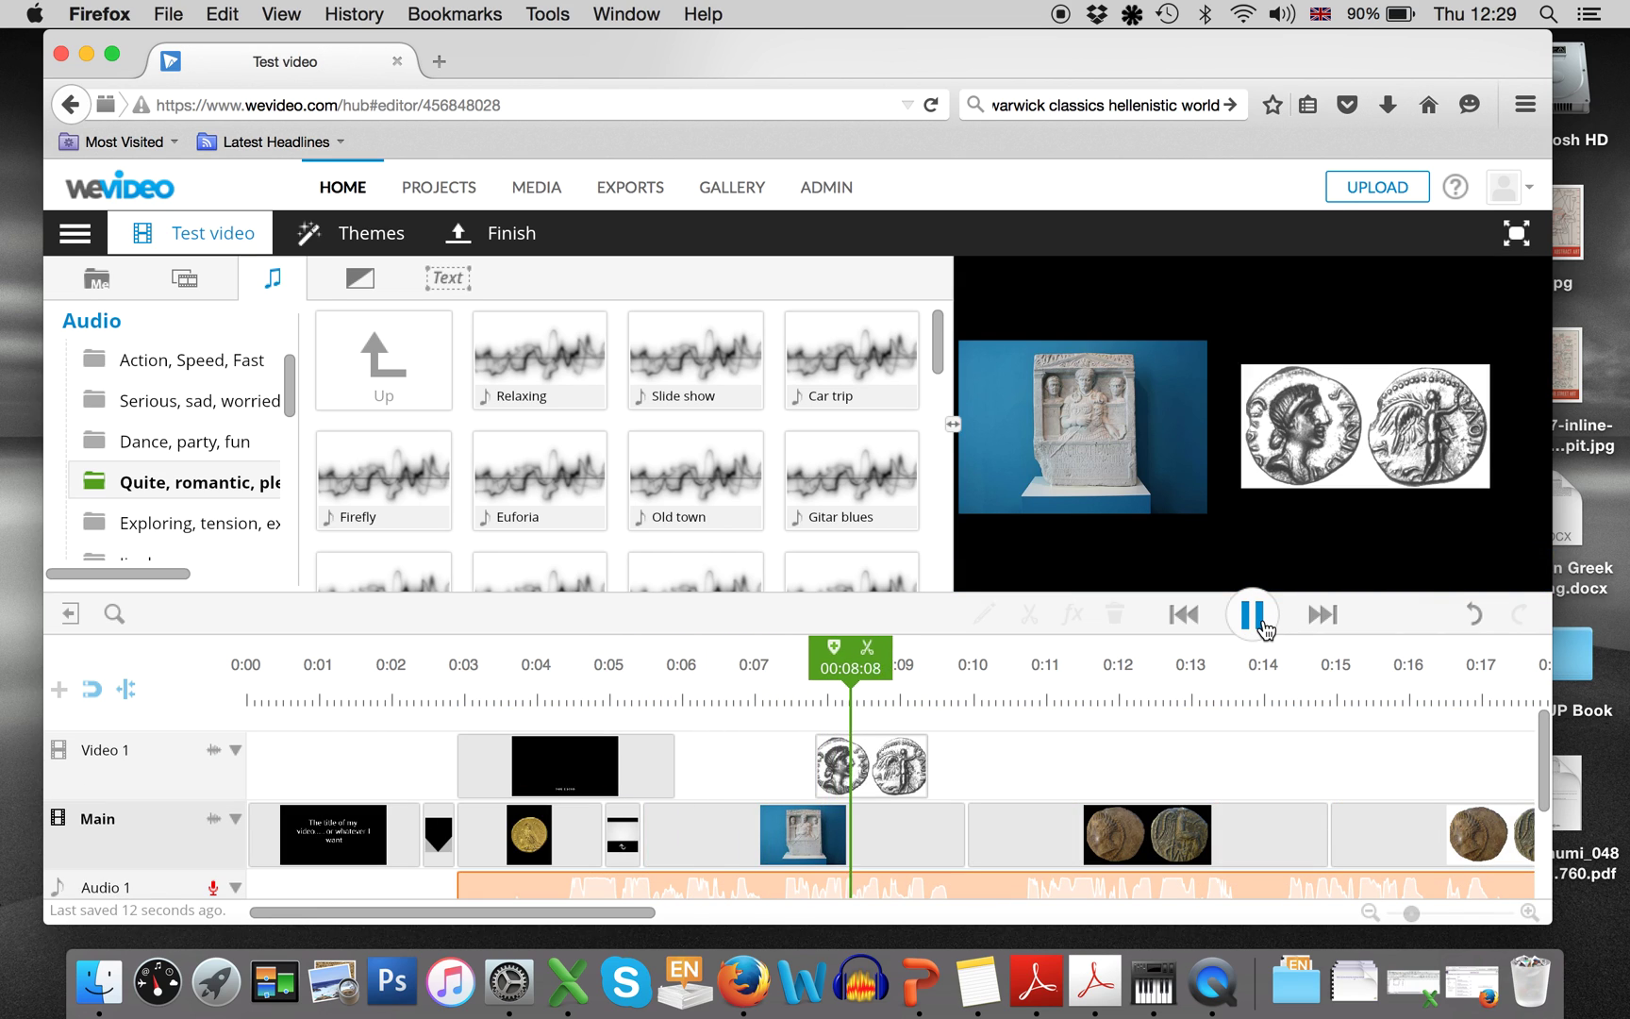
left_click(1255, 617)
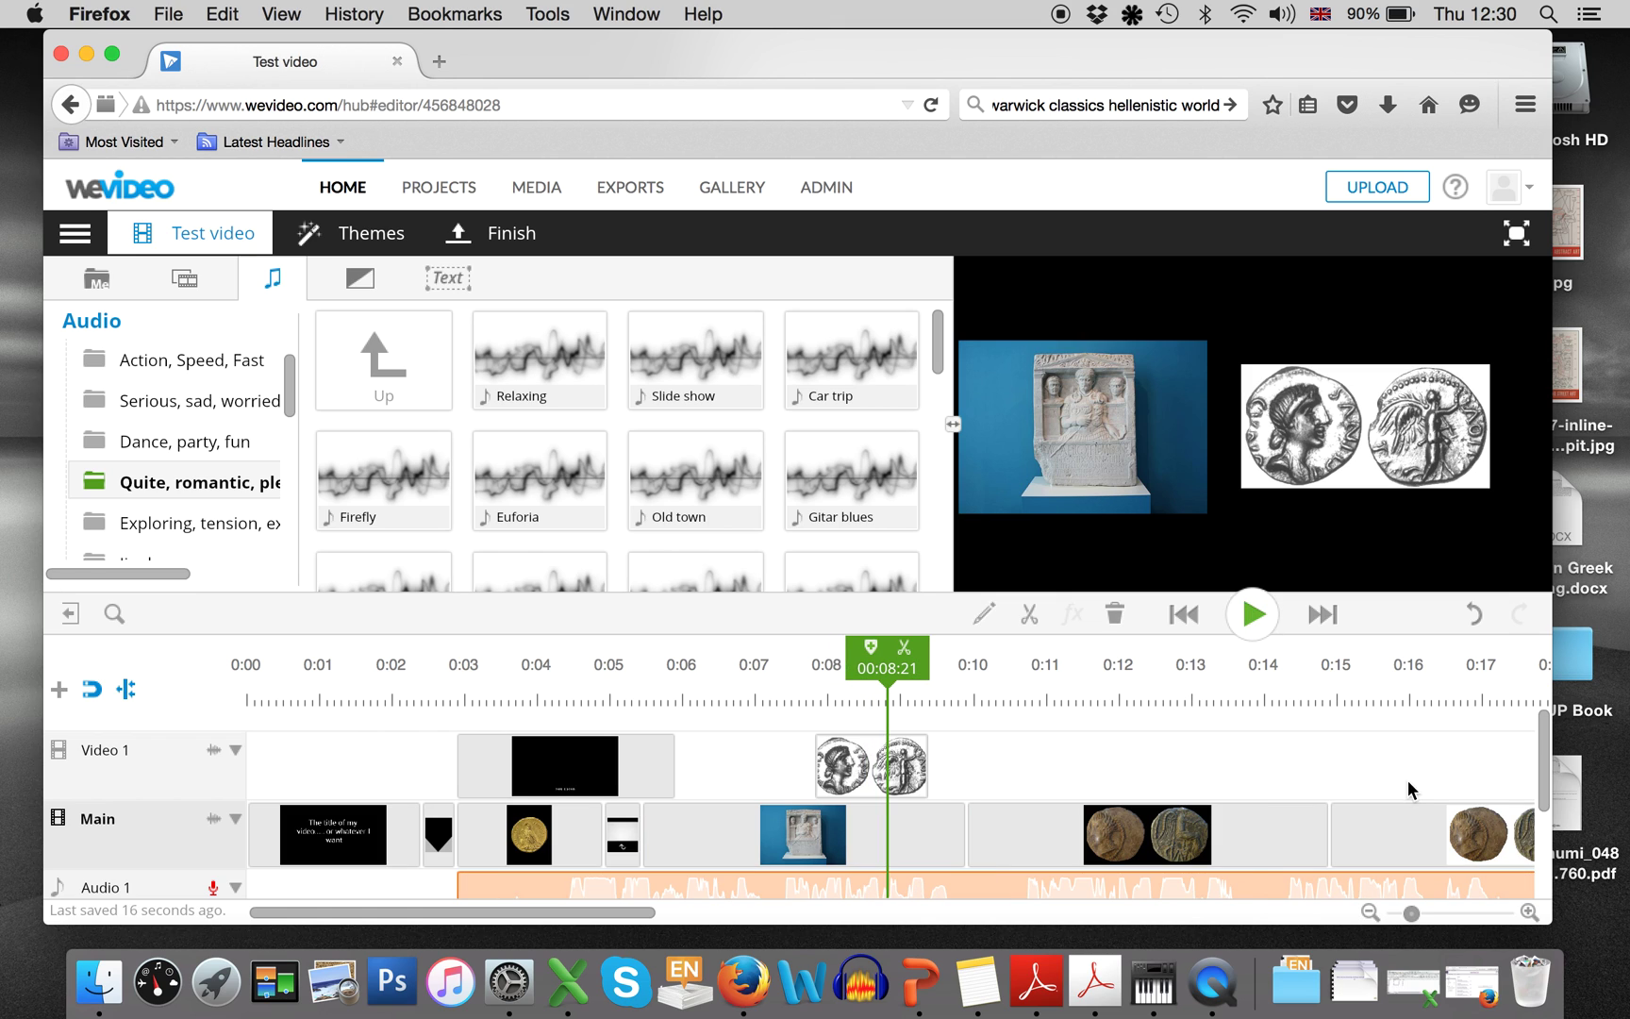
- Trim the Audio 2 Firefly clip so it ends near 0:09
scroll(1541, 746, "down", 4)
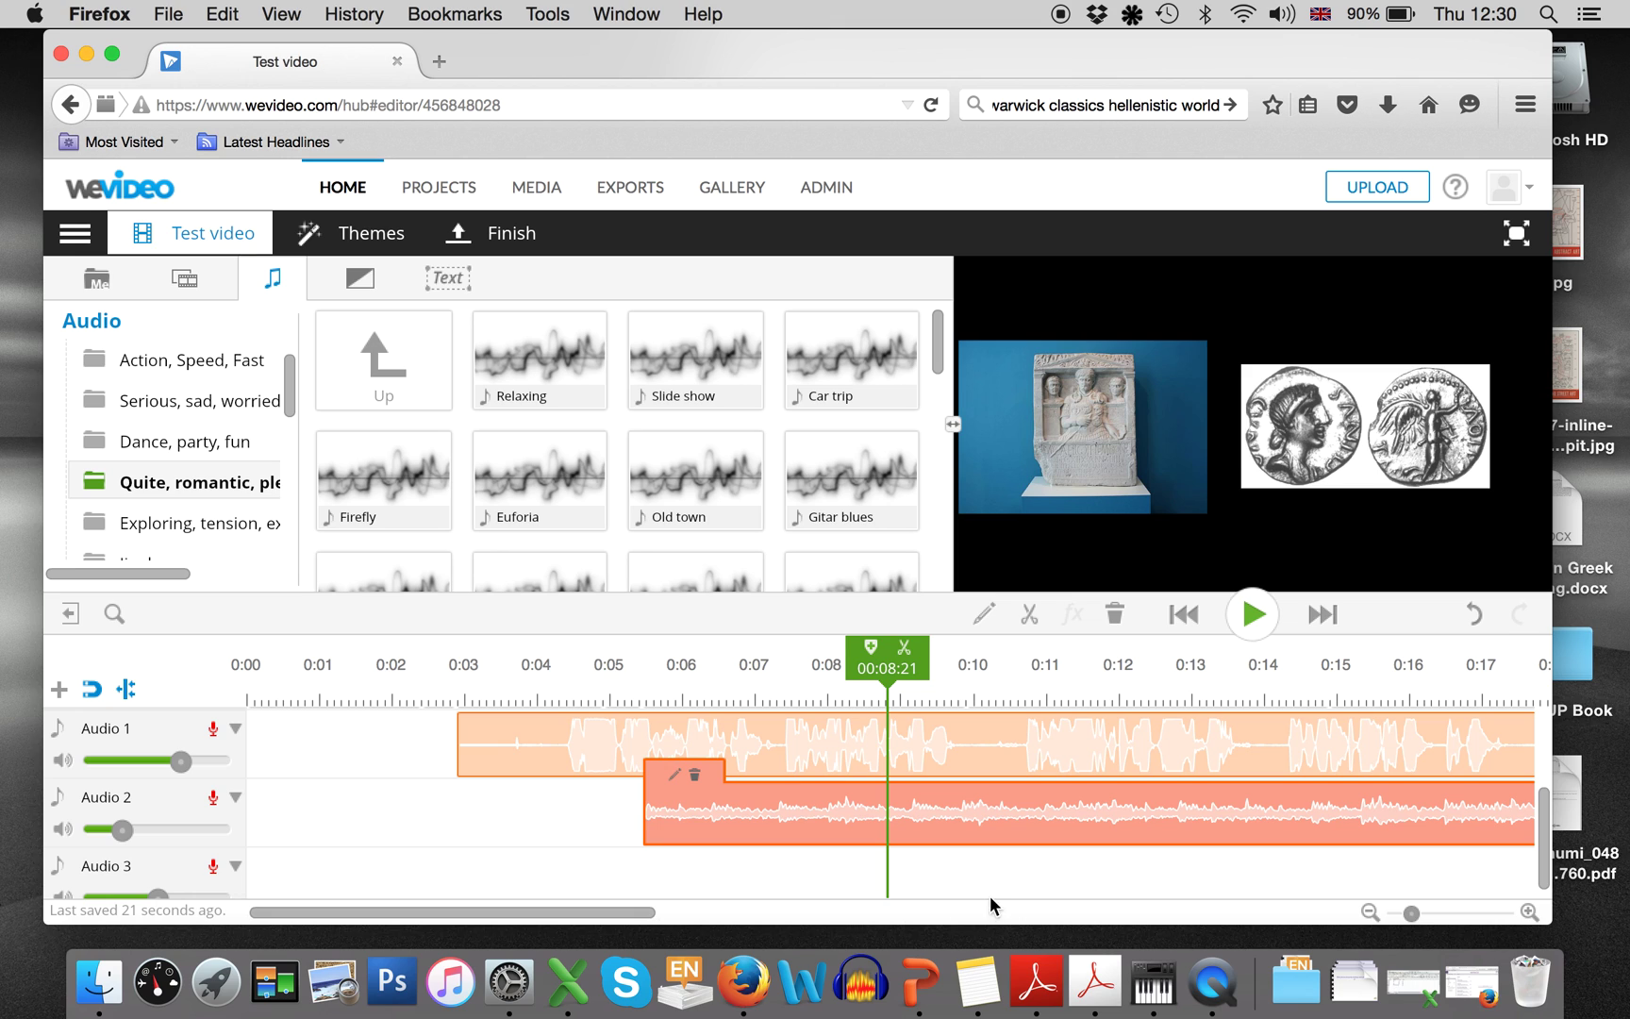
left_click_drag(593, 912, 1056, 914)
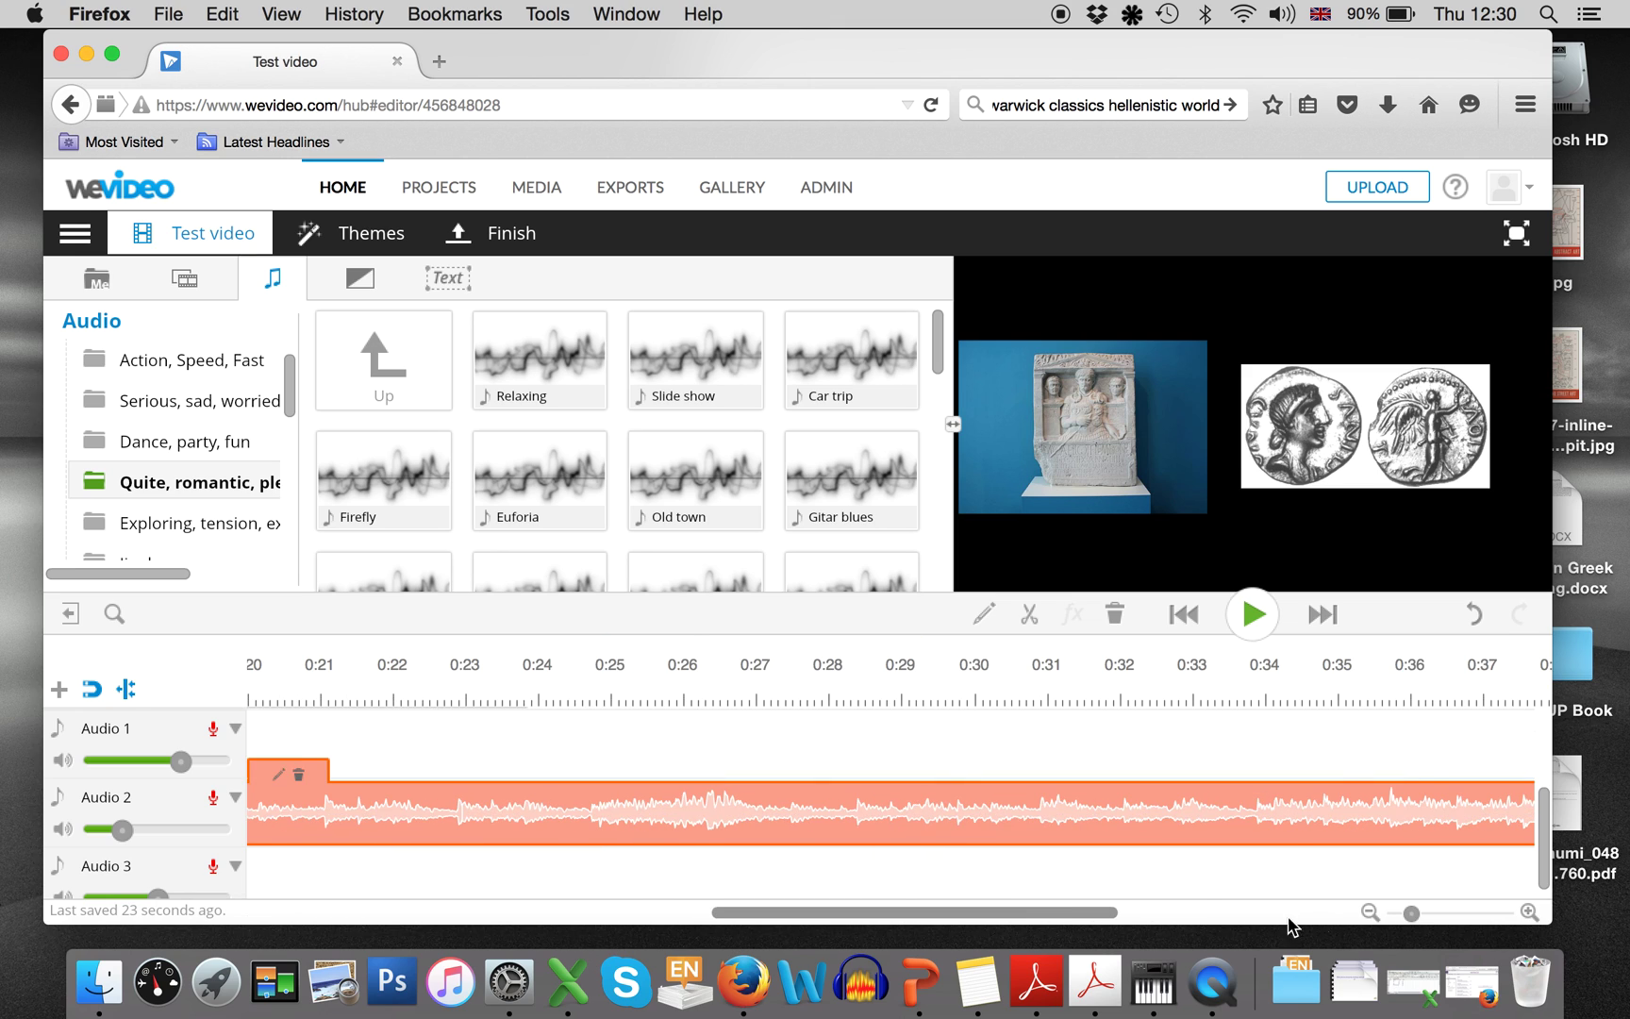
left_click_drag(1456, 808, 922, 776)
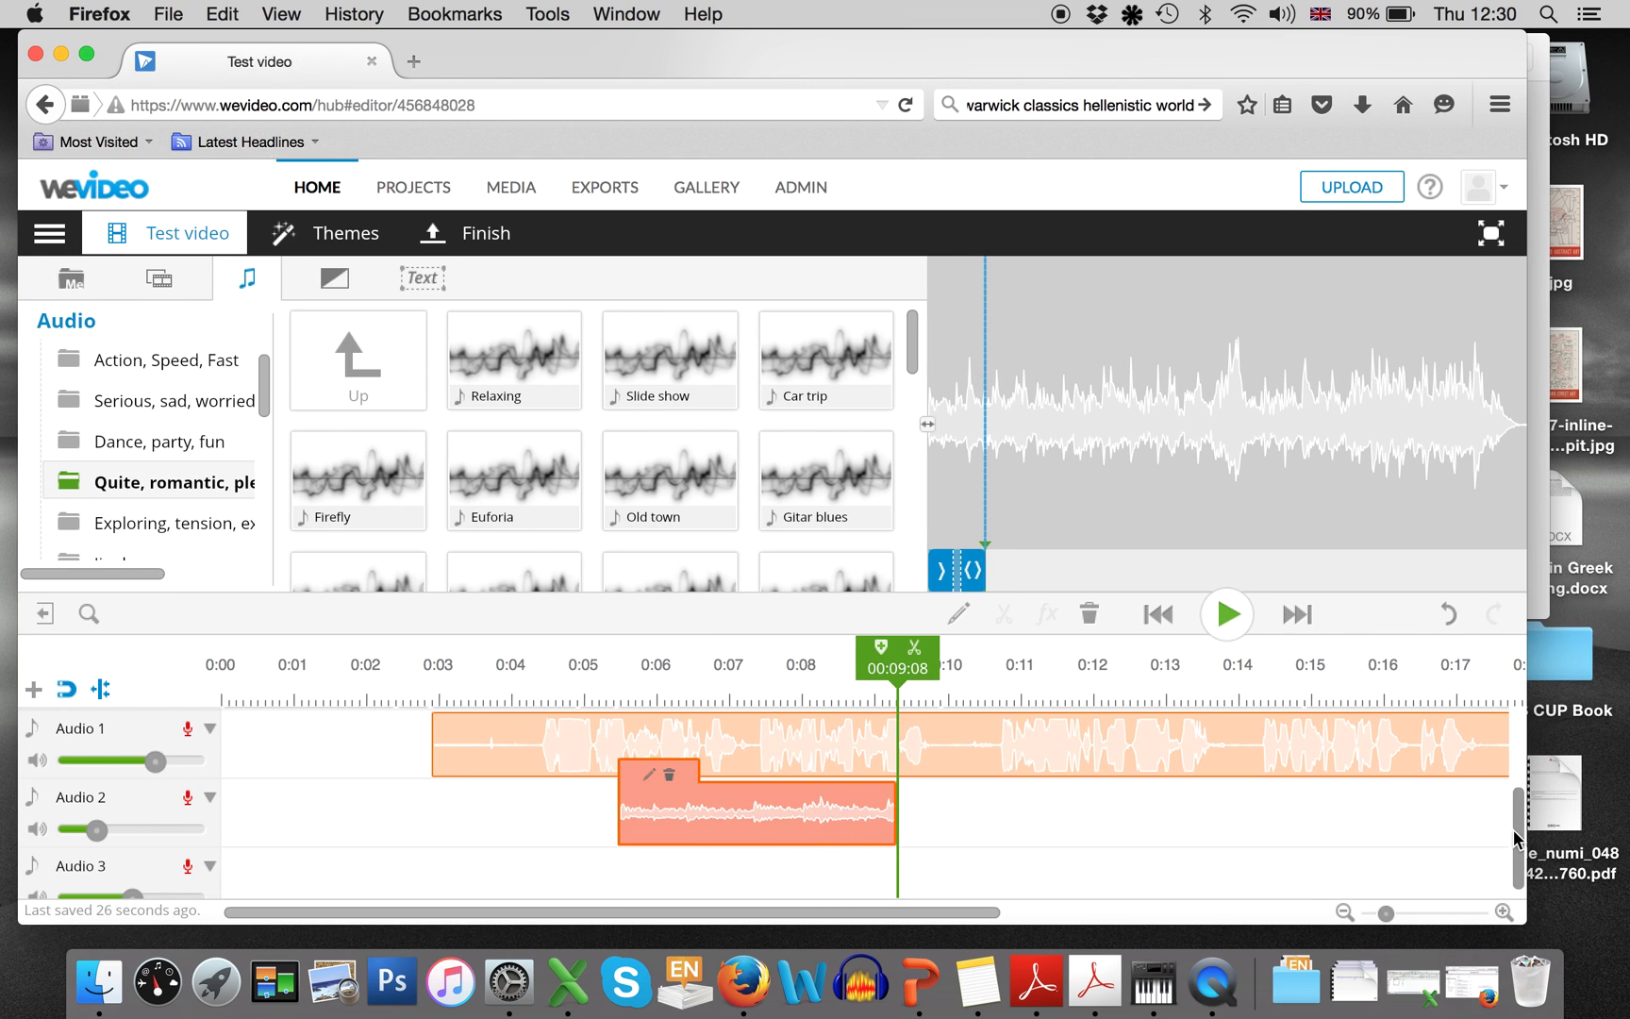
mouse_move(1515, 819)
left_mouse_down()
mouse_move(1529, 708)
mouse_move(1536, 808)
left_mouse_up()
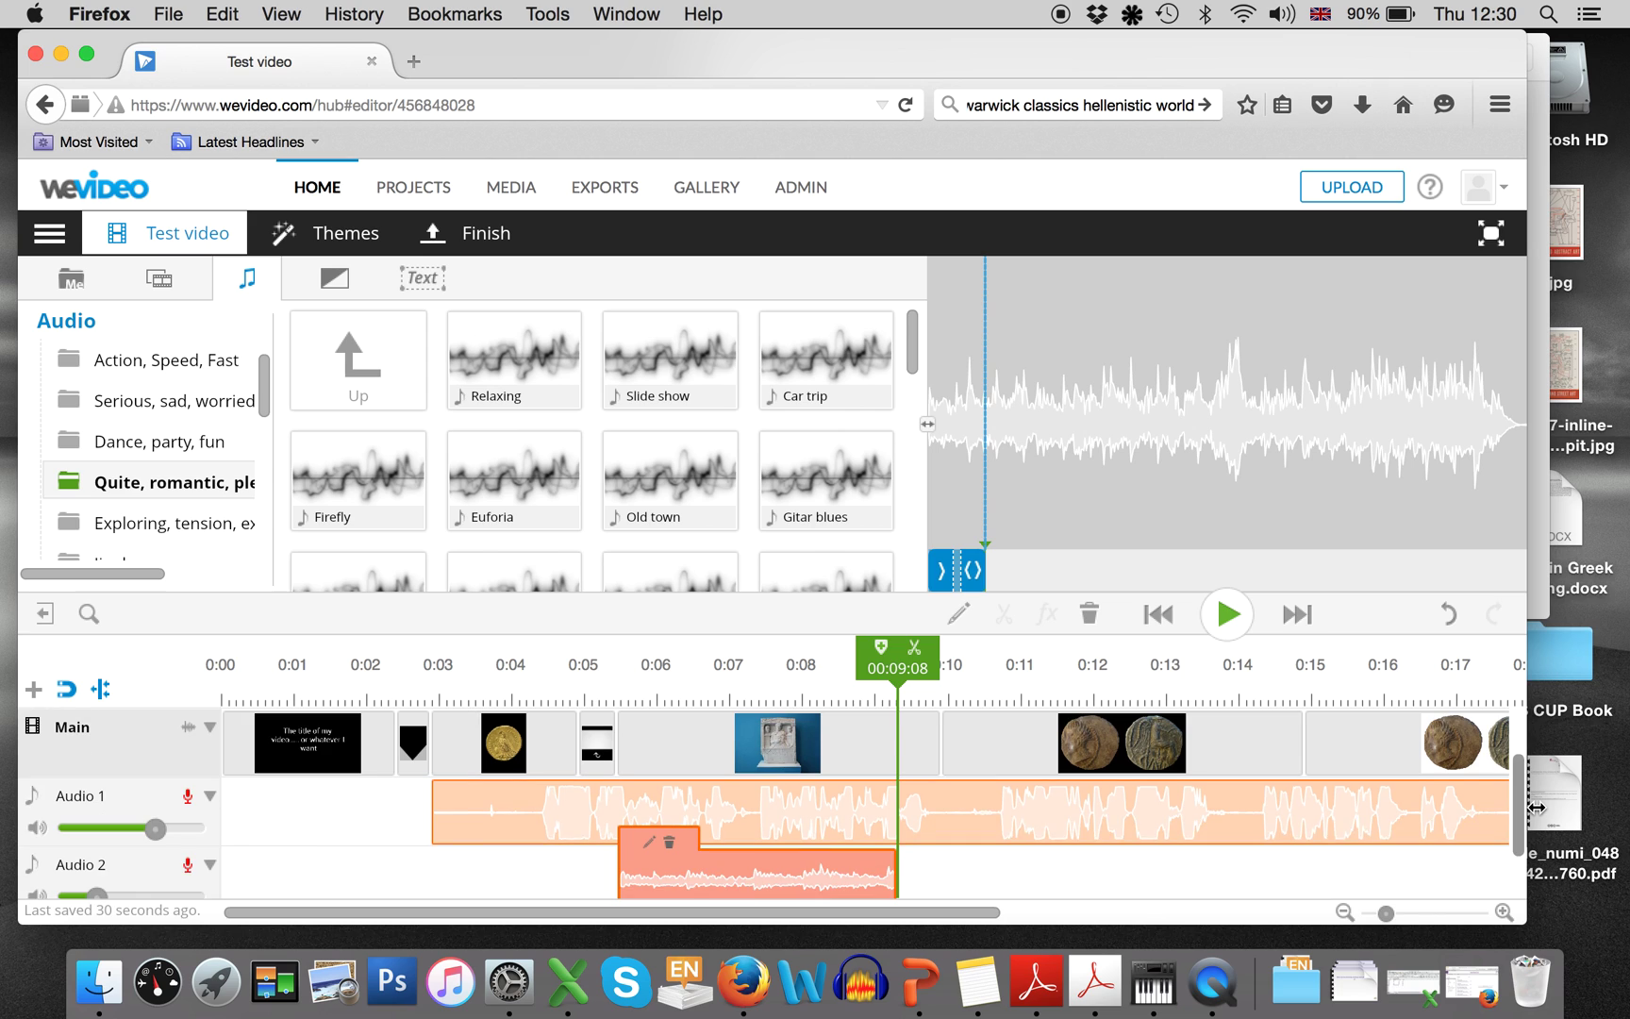
scroll(1536, 808, "up", 3)
scroll(1536, 808, "down", 5)
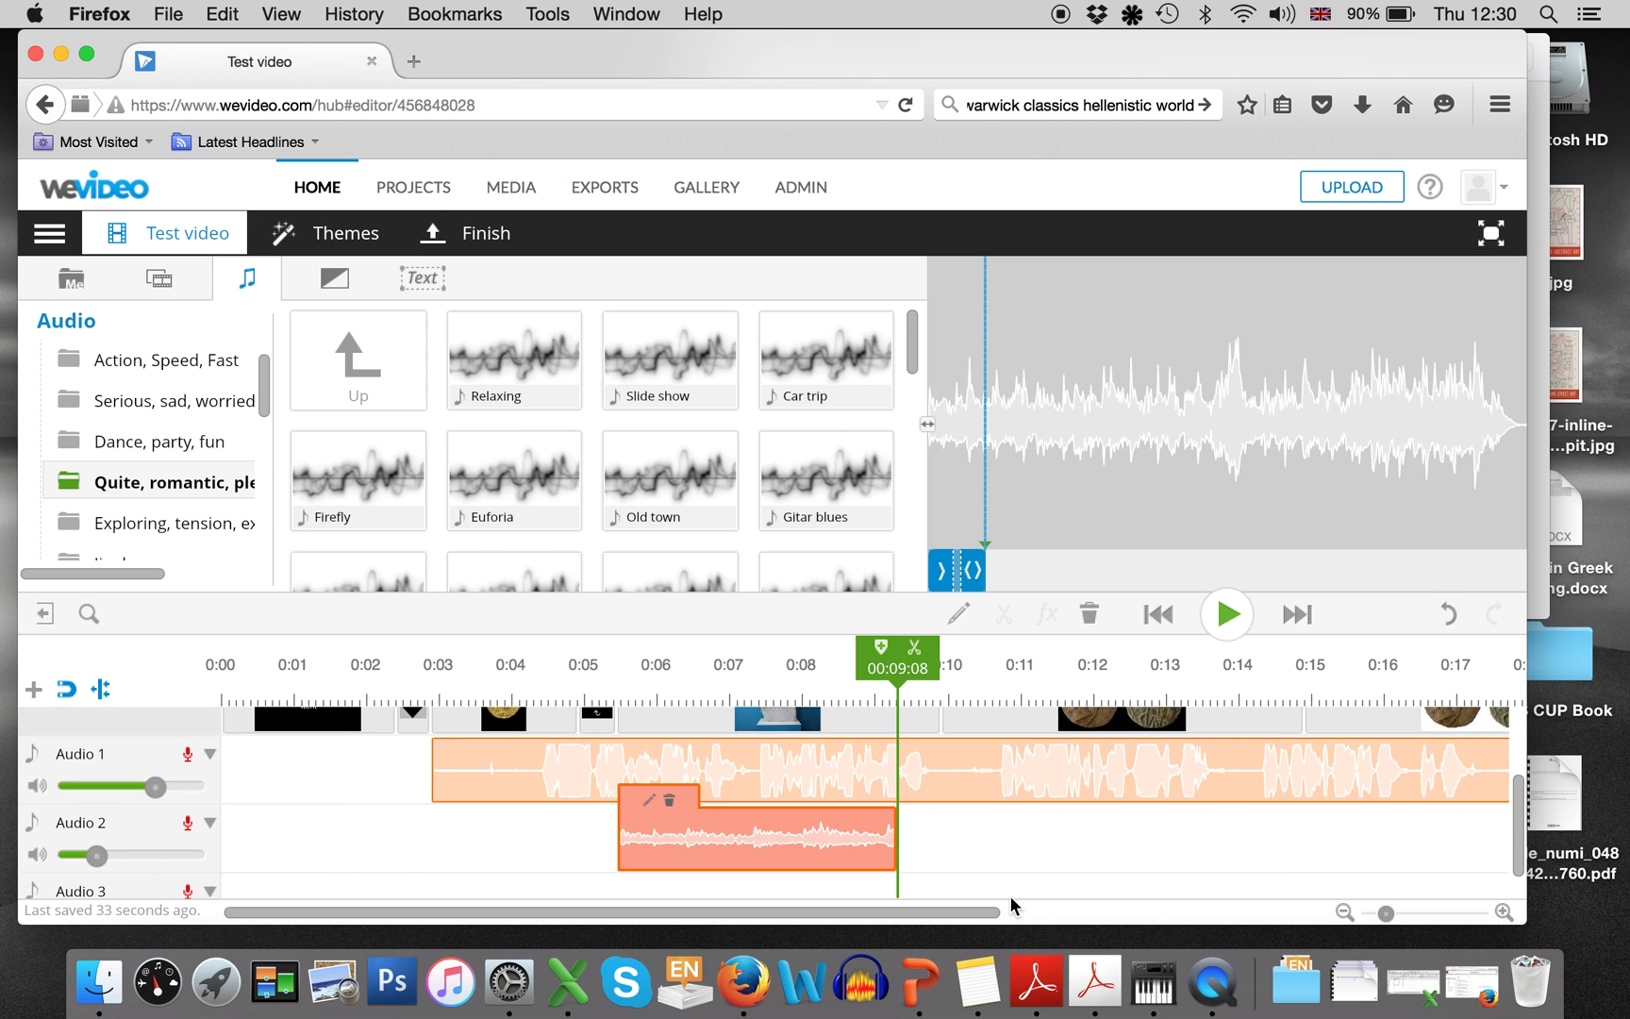
left_click_drag(895, 840, 942, 861)
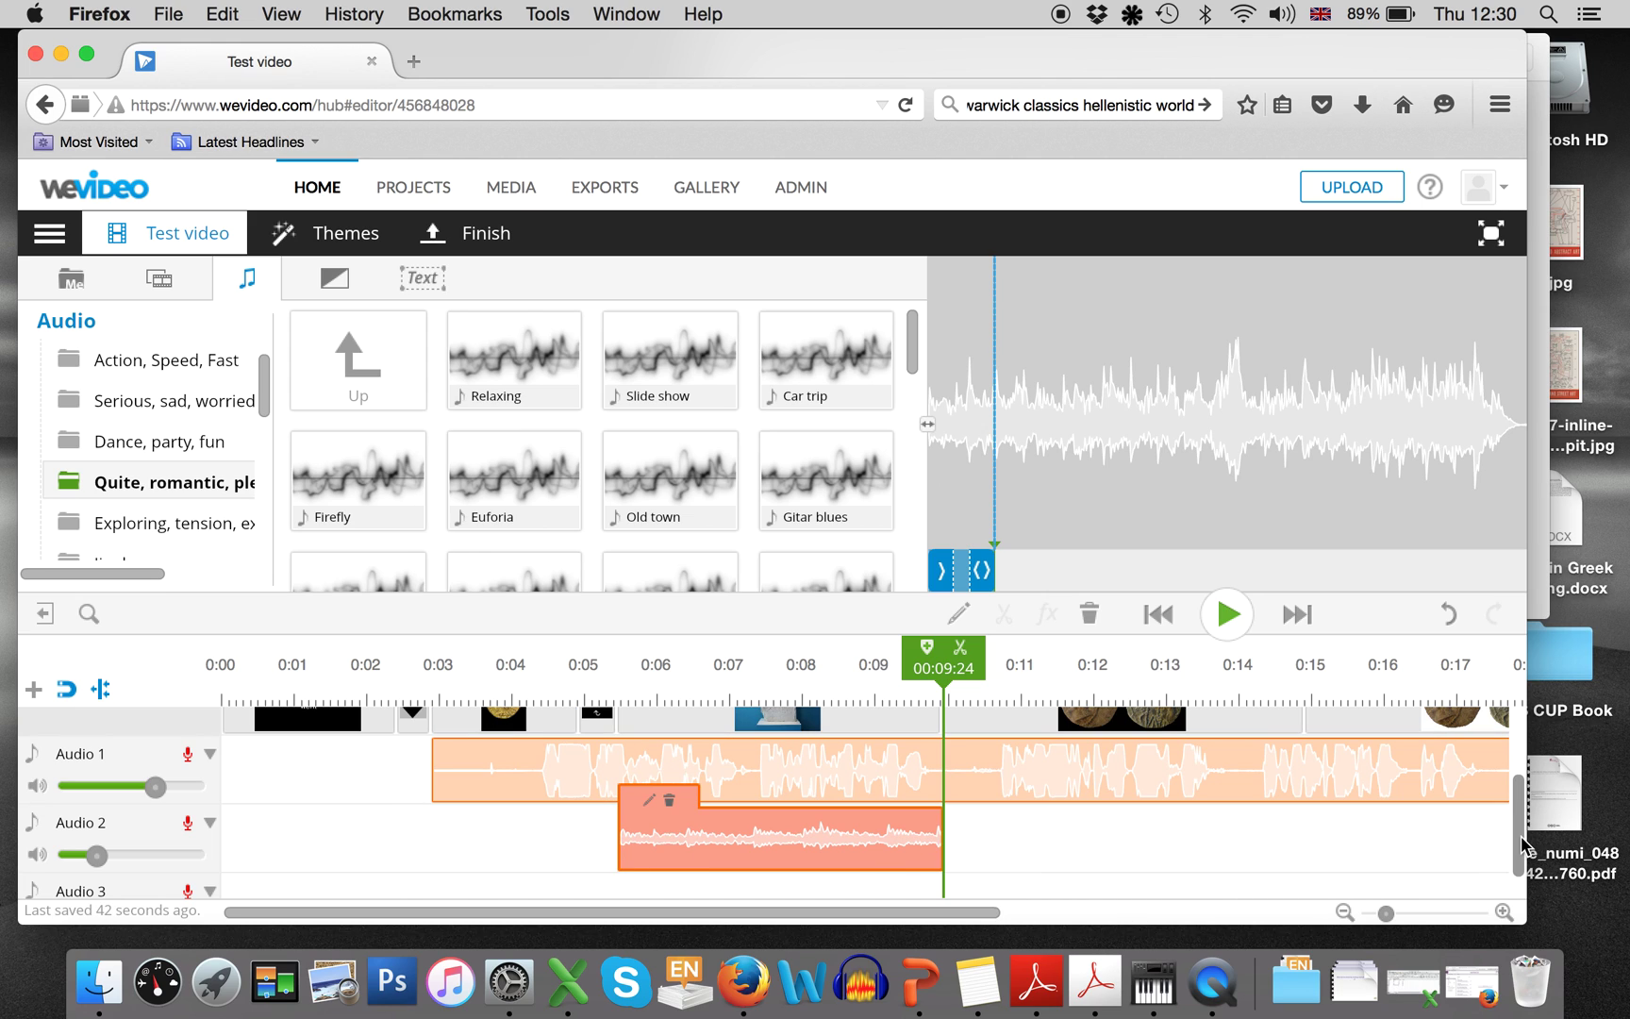
left_click_drag(1519, 835, 1521, 698)
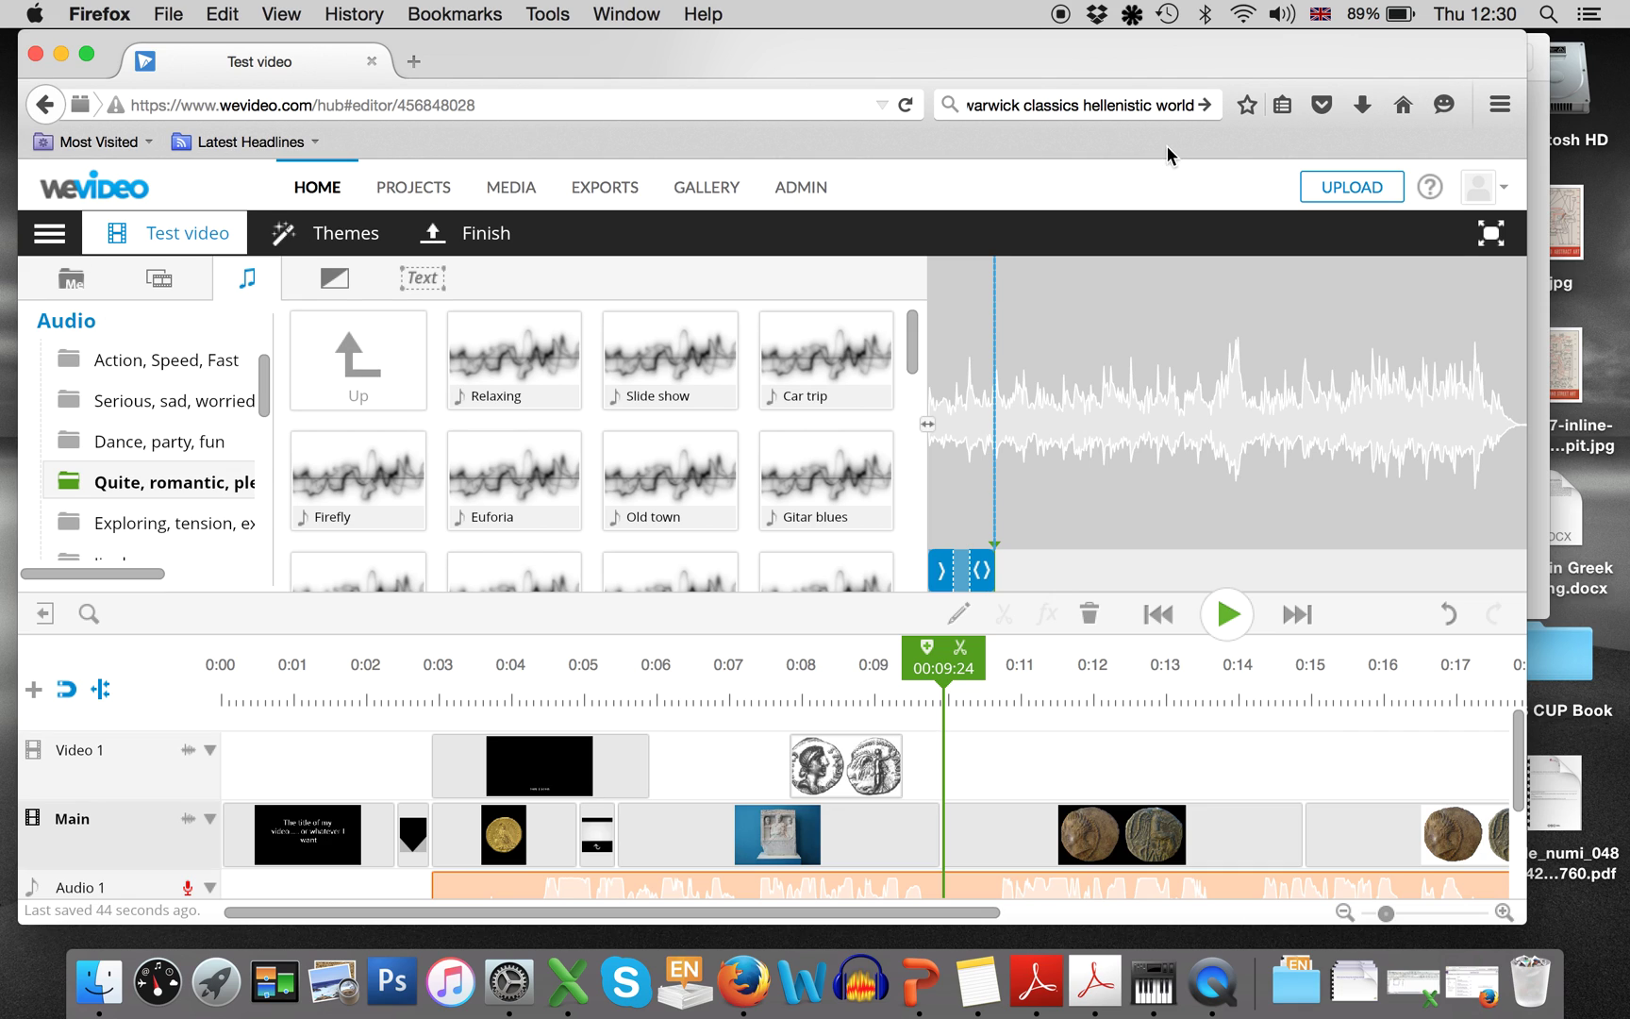
left_click(1430, 187)
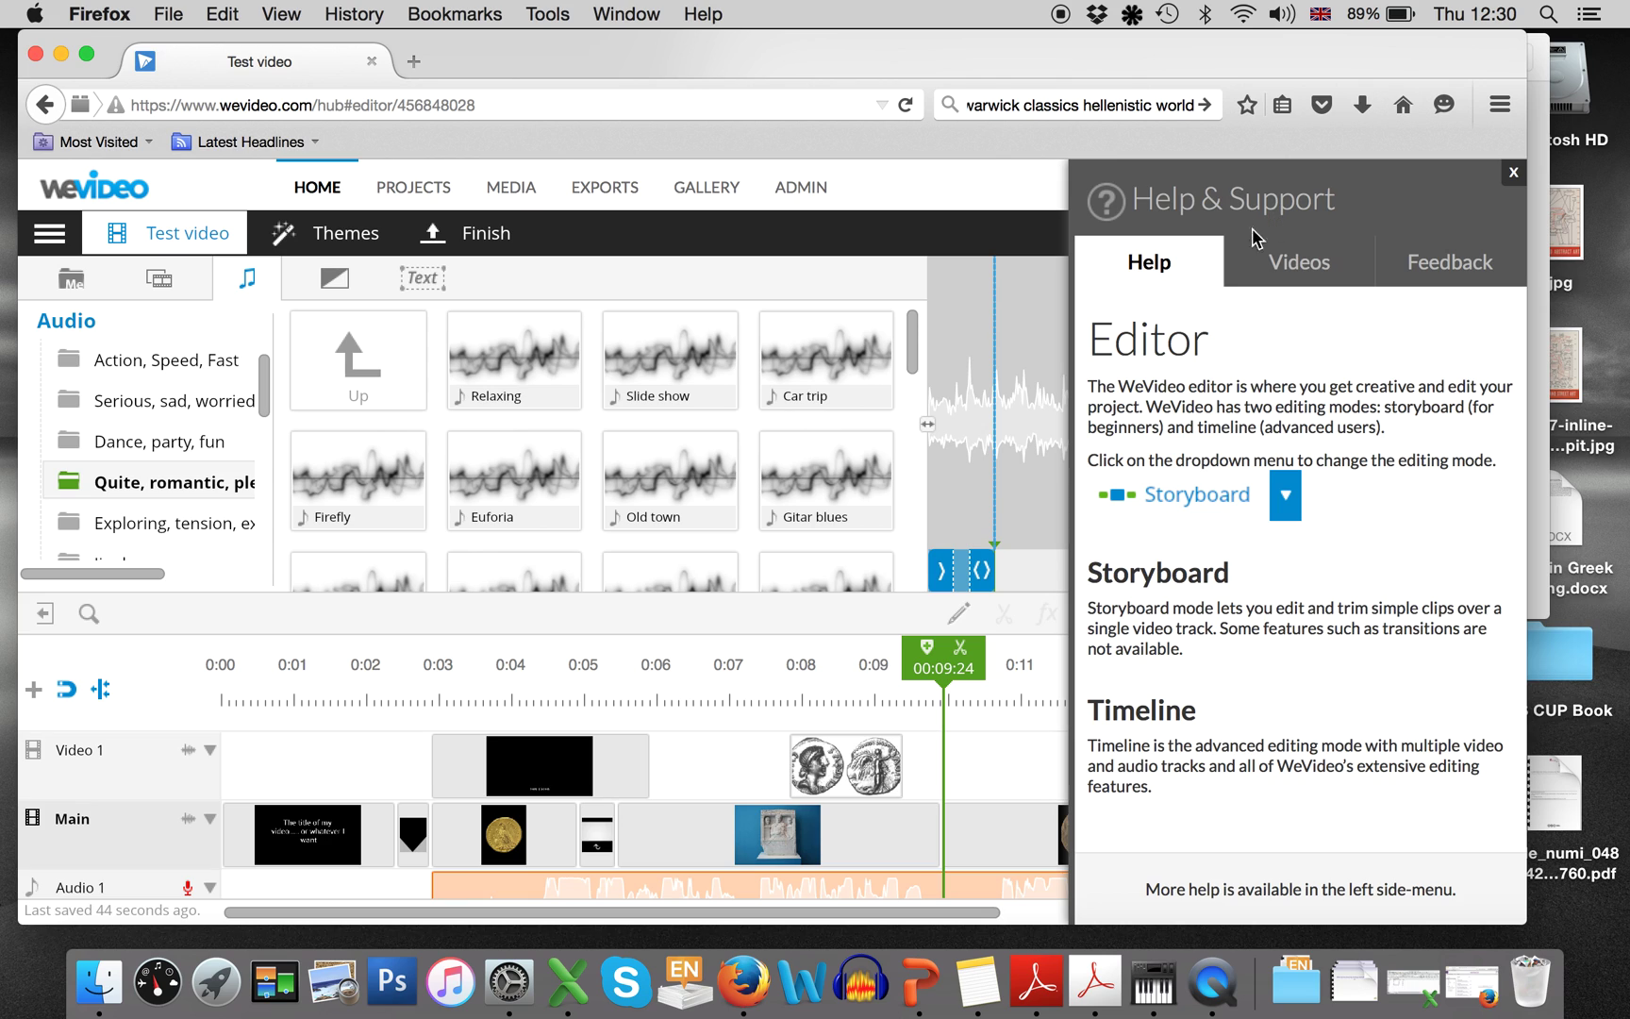
left_click(1283, 262)
scroll(1351, 713, "down", 2)
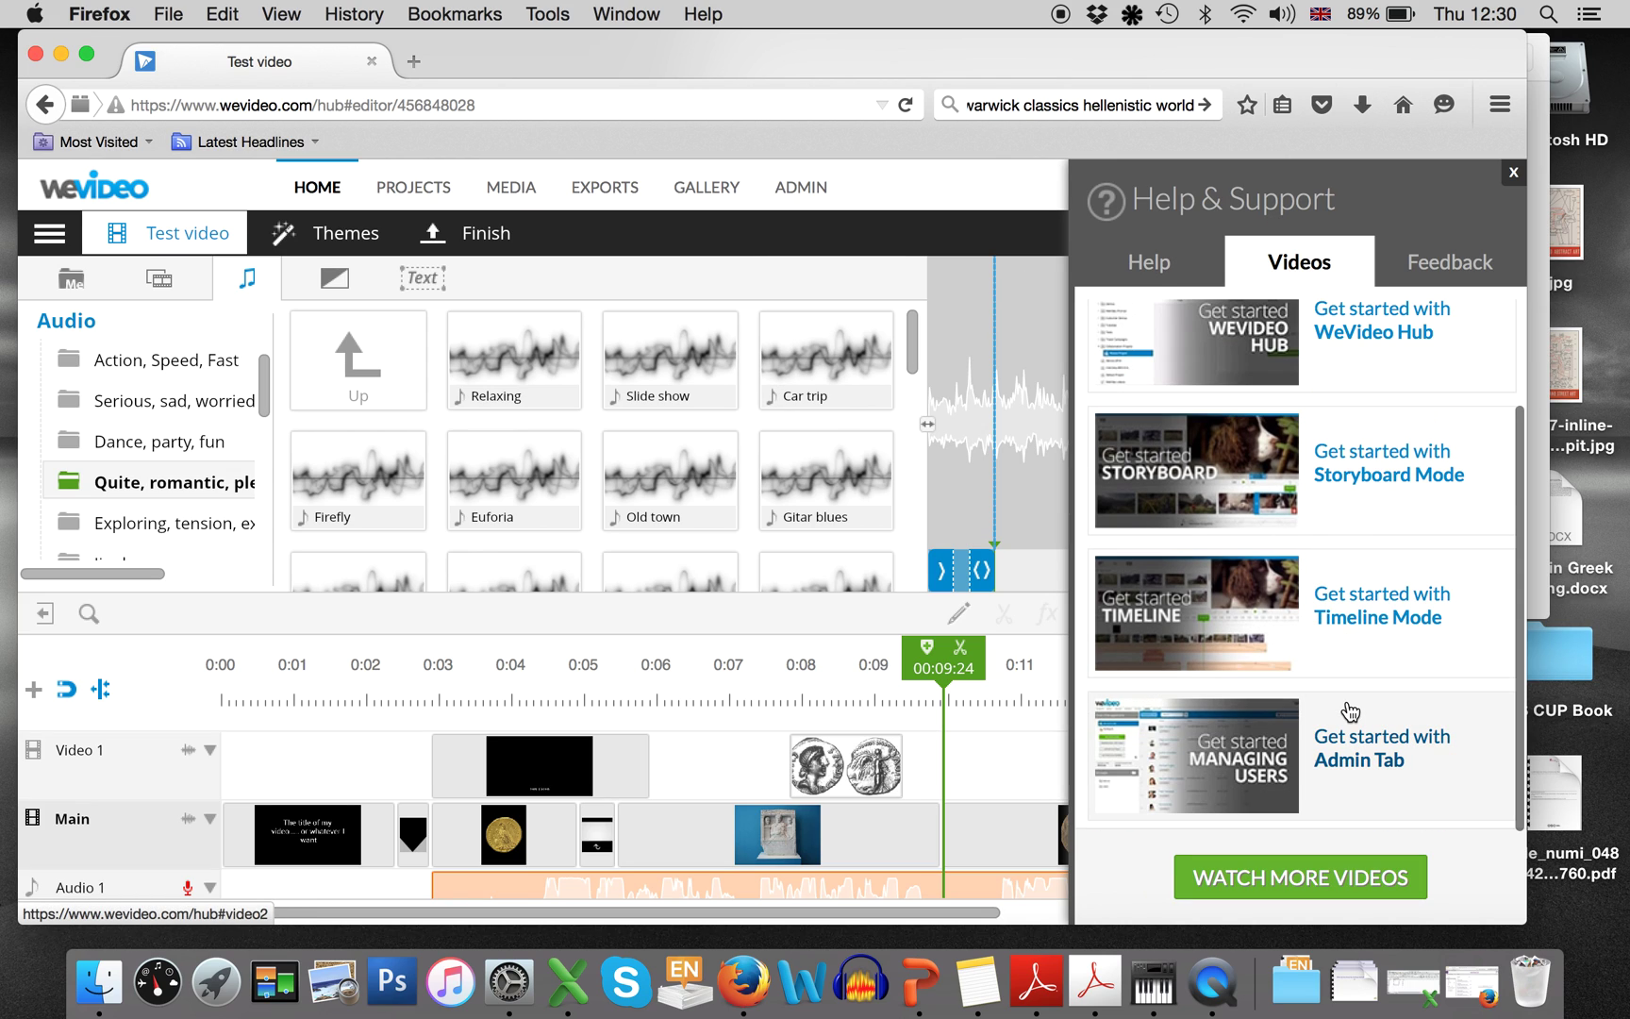
scroll(1351, 713, "up", 2)
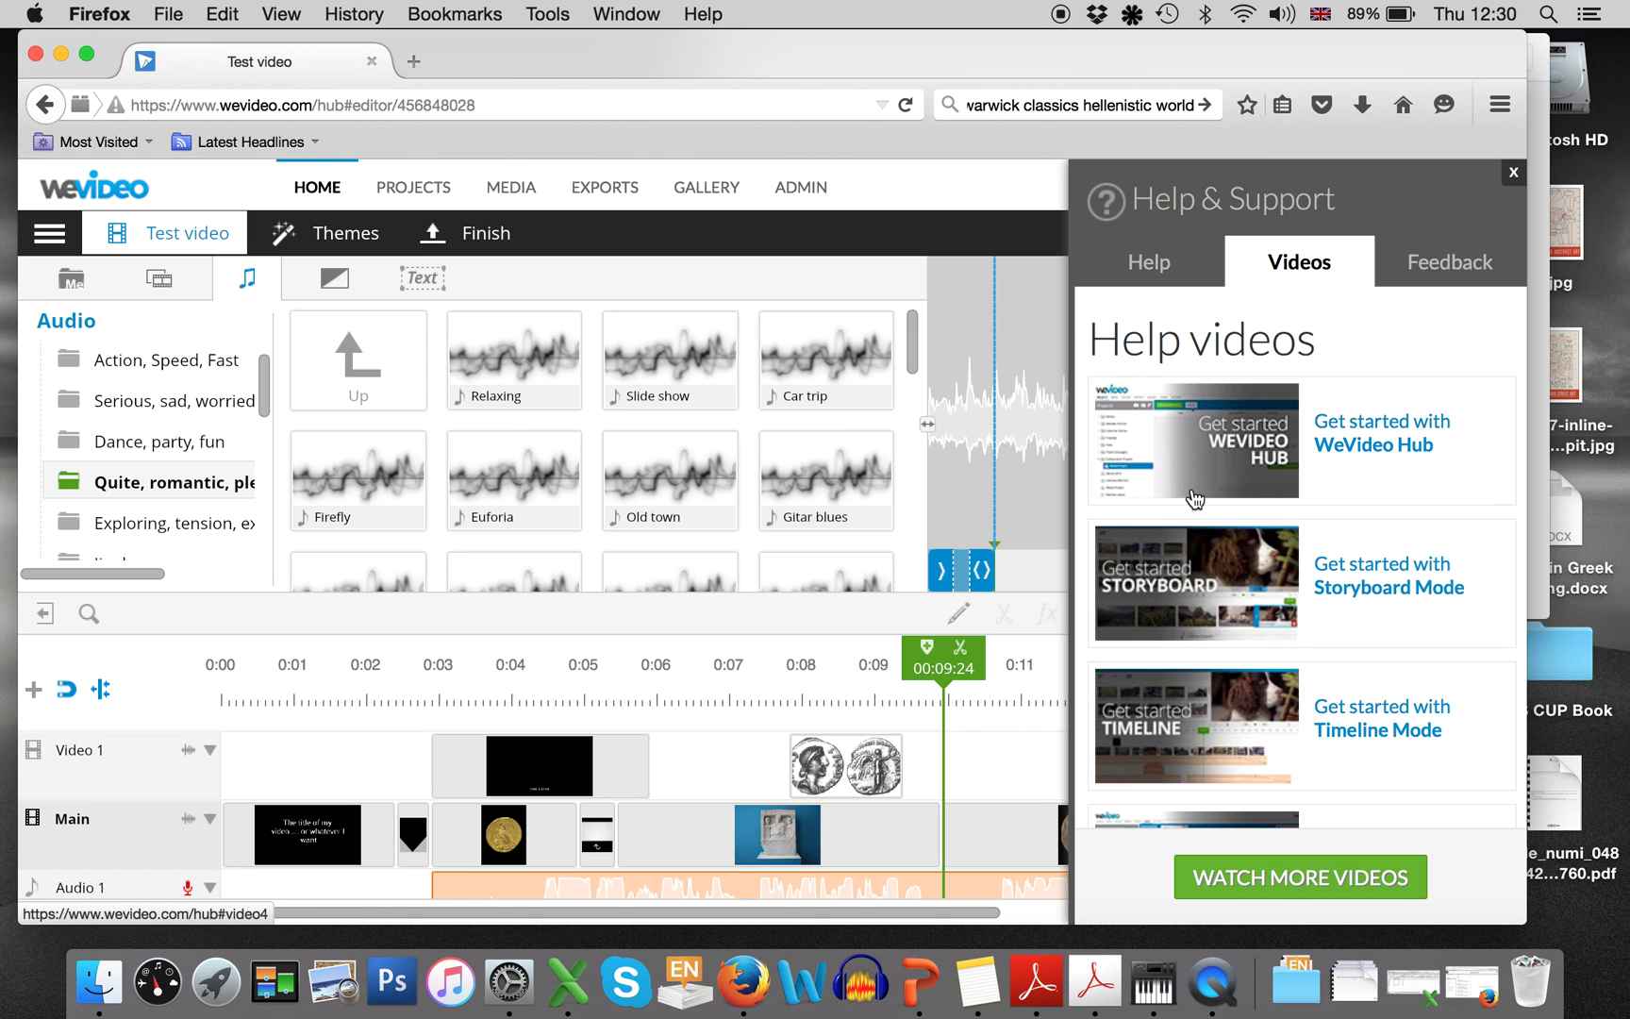
left_click(1513, 171)
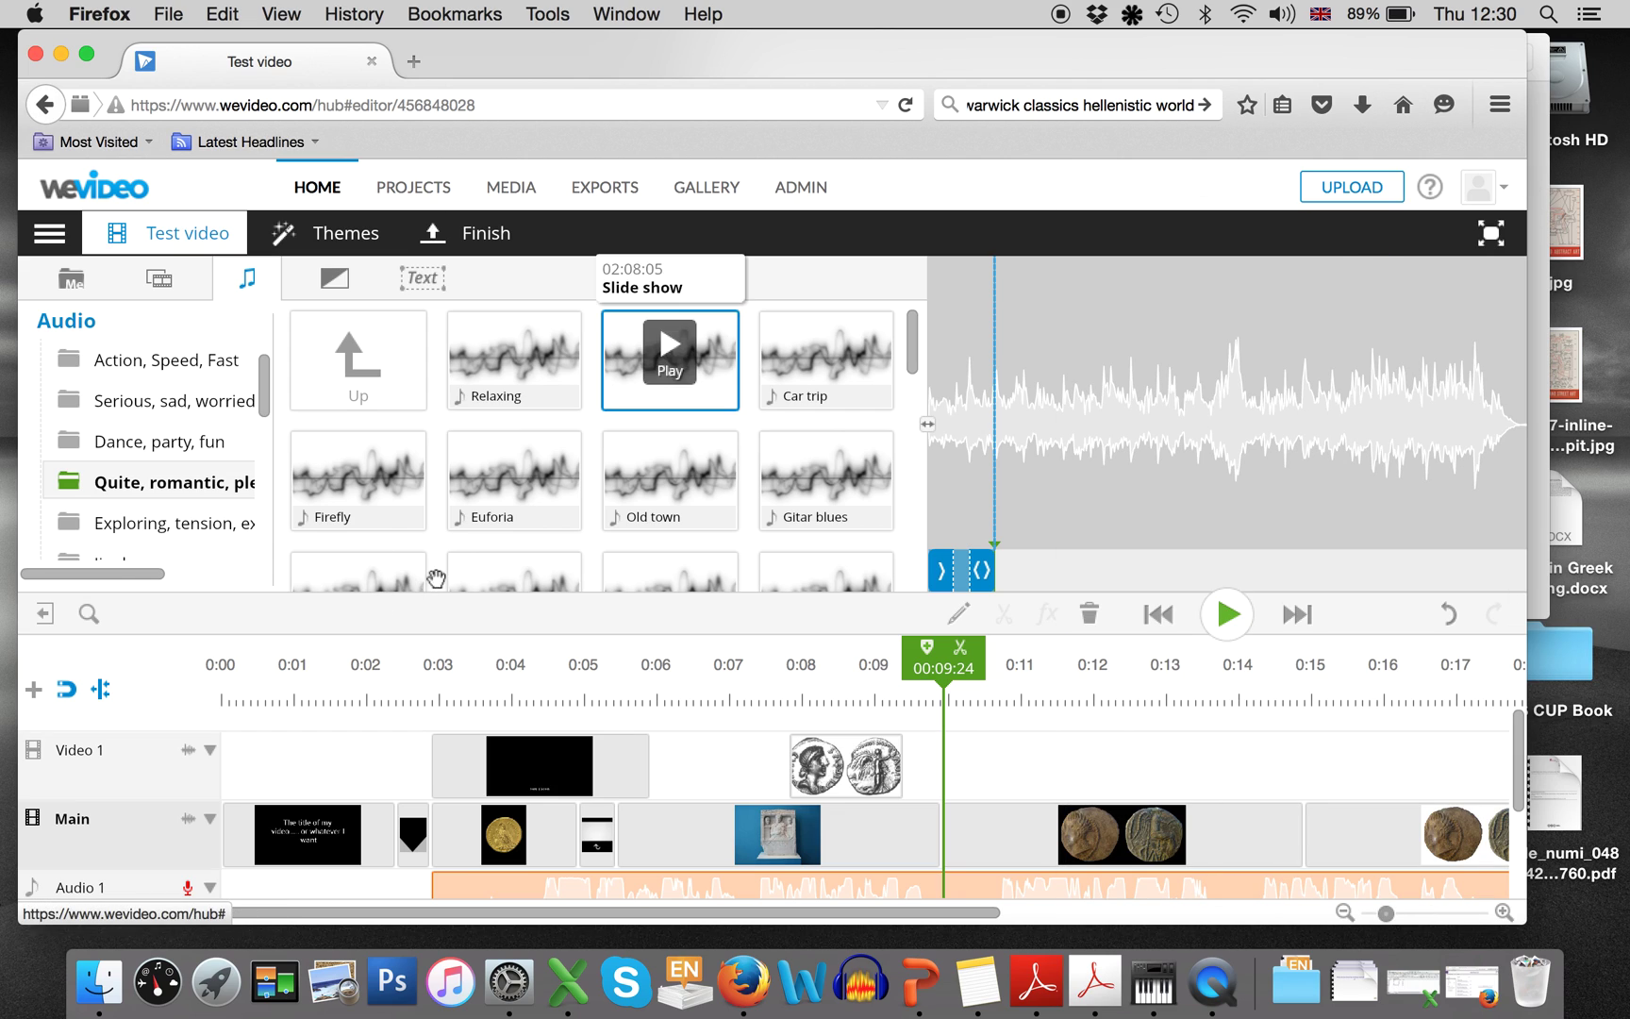
- Show My media and the Finalize panel, then open a new blank Untitled video
left_click(72, 293)
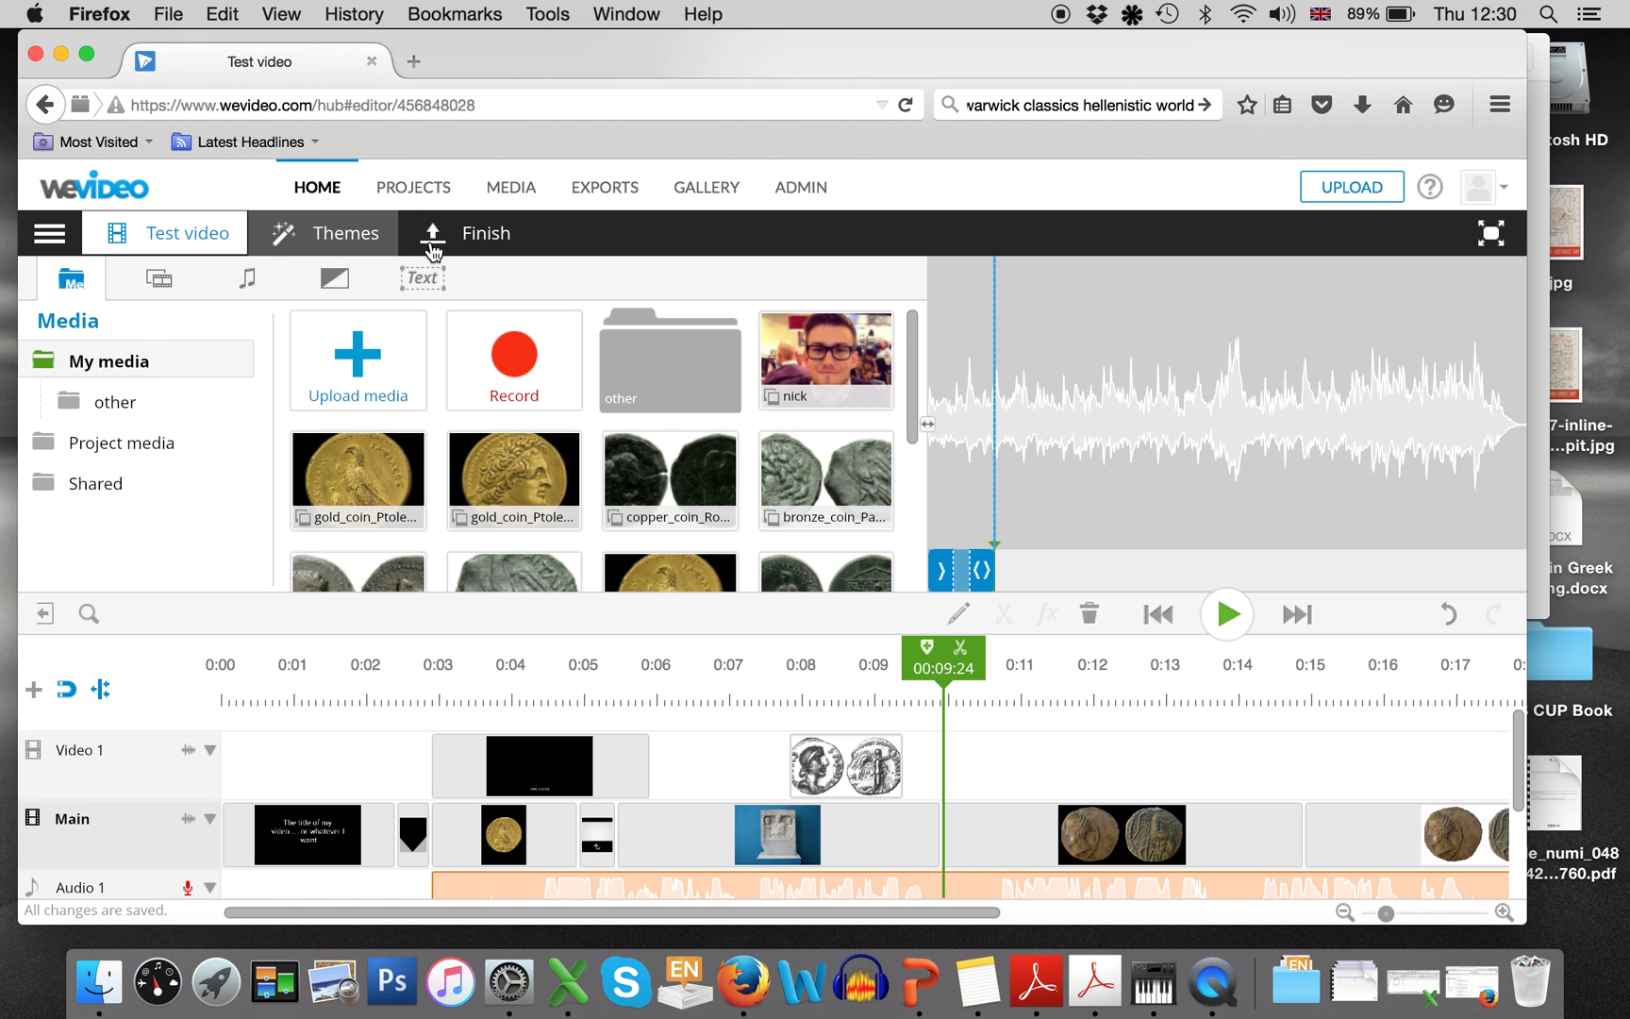
left_click(484, 236)
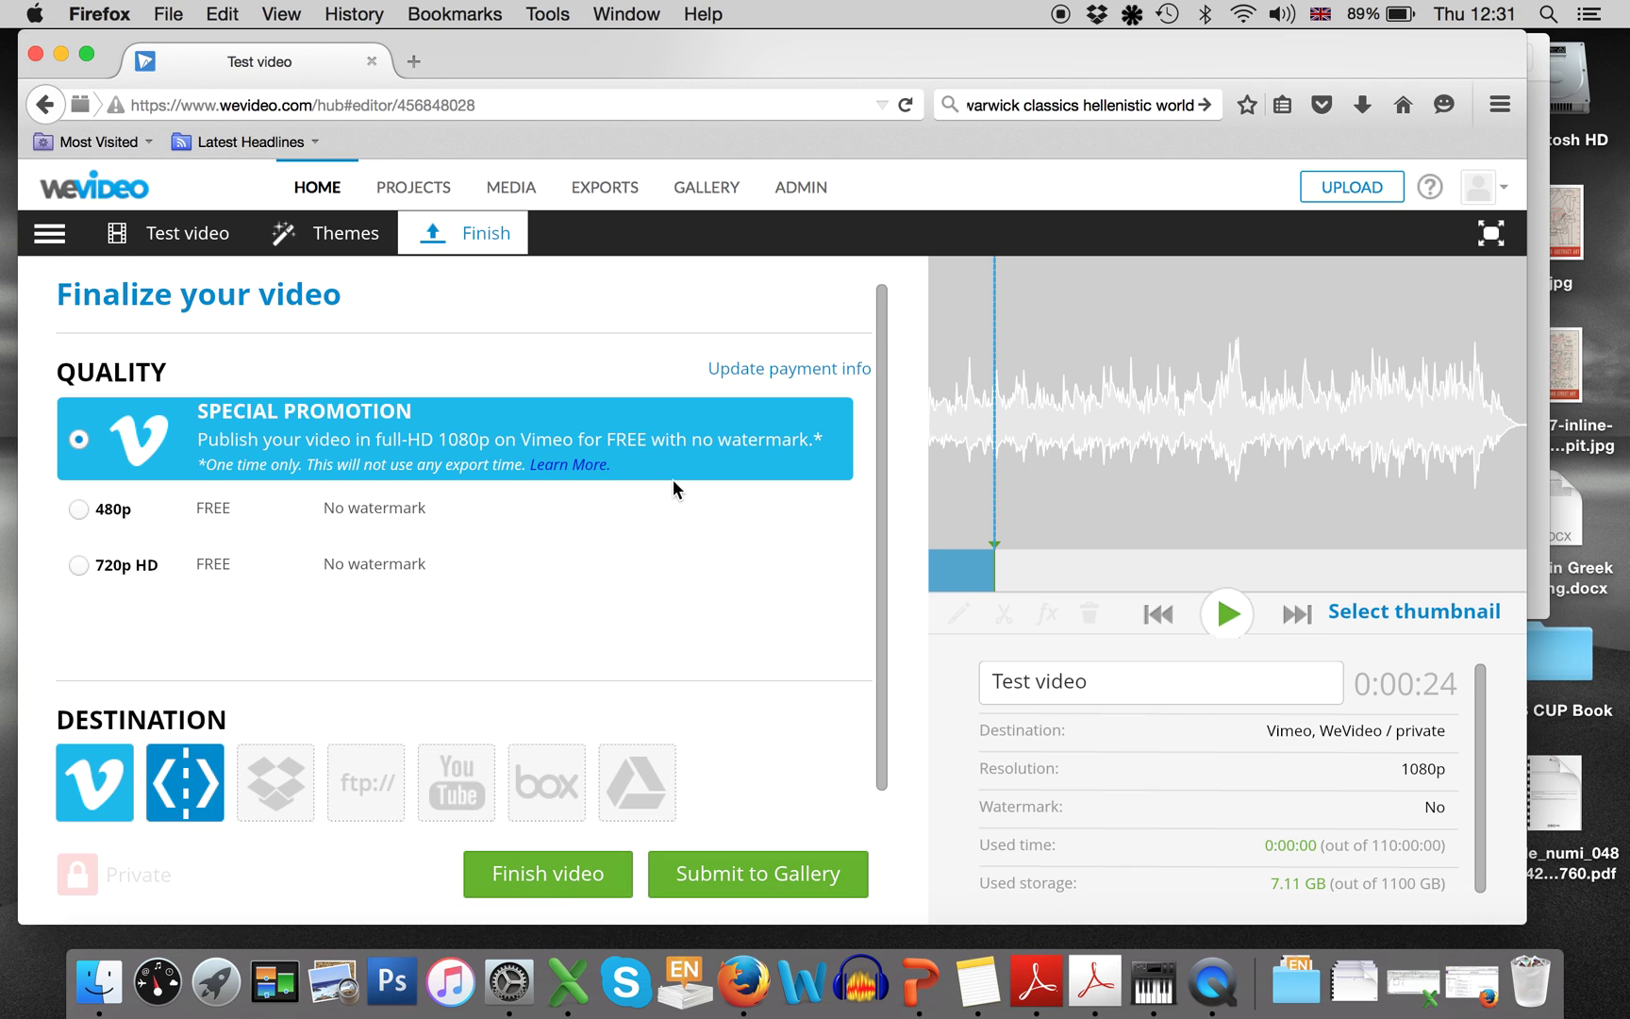
left_click(45, 105)
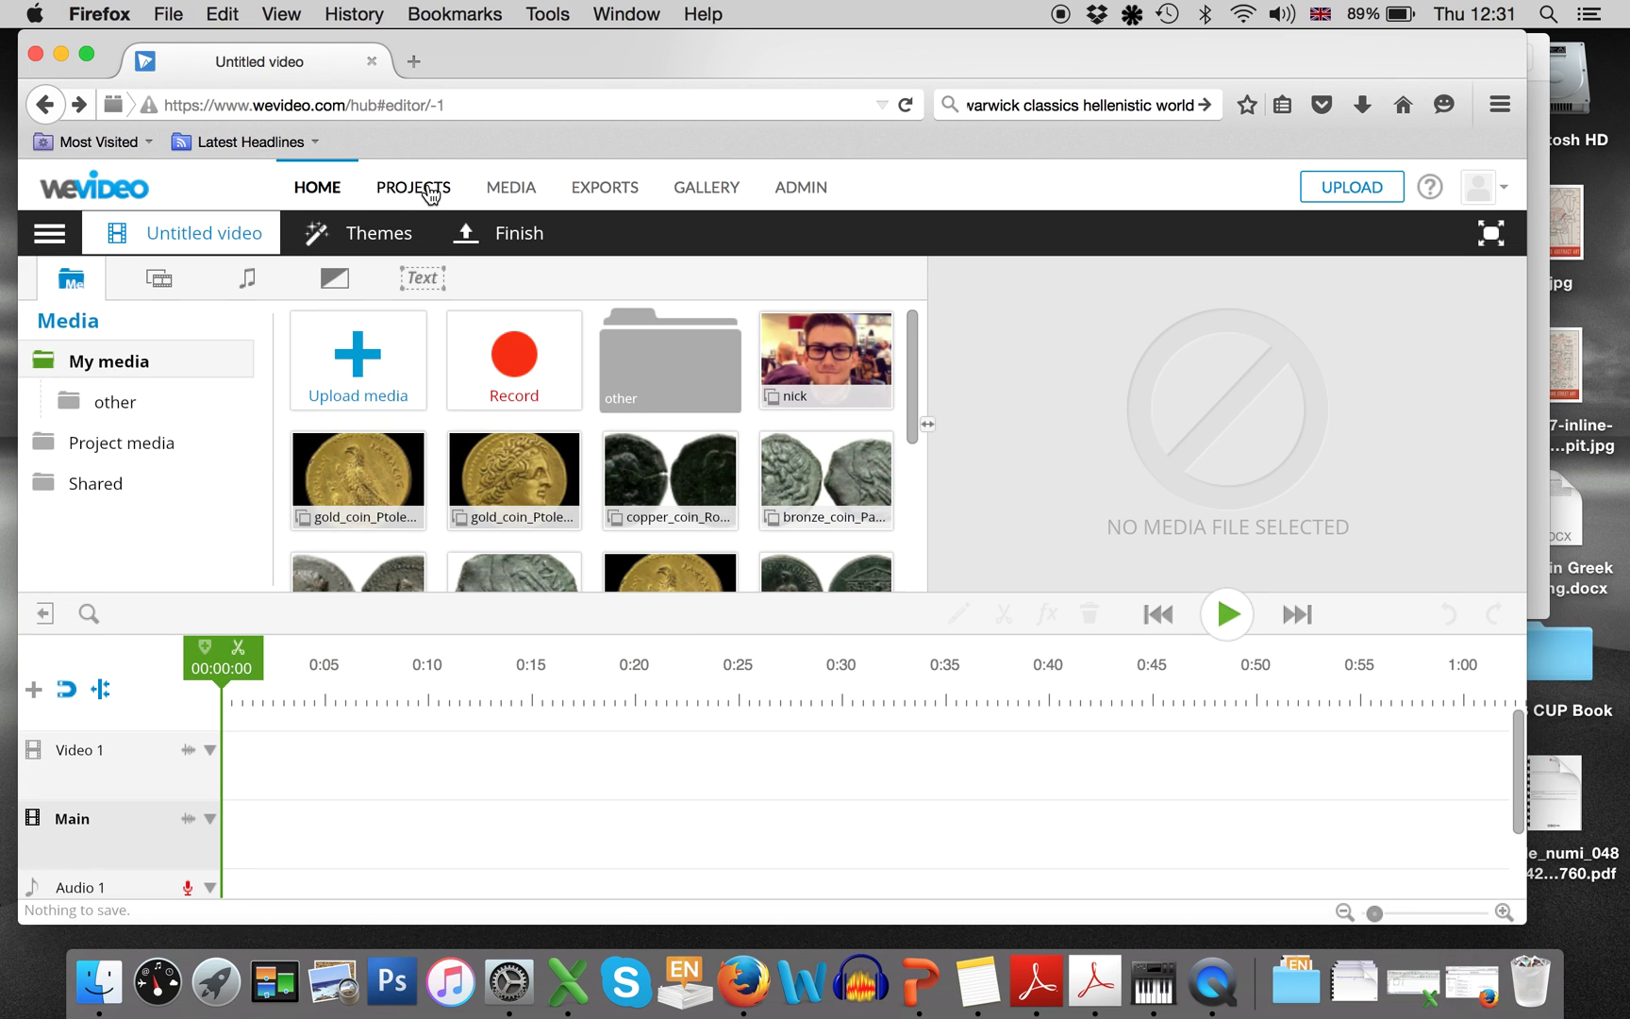
- Browse the Projects list, then return to the Home dashboard showing Test video under Last Edited
left_click(427, 189)
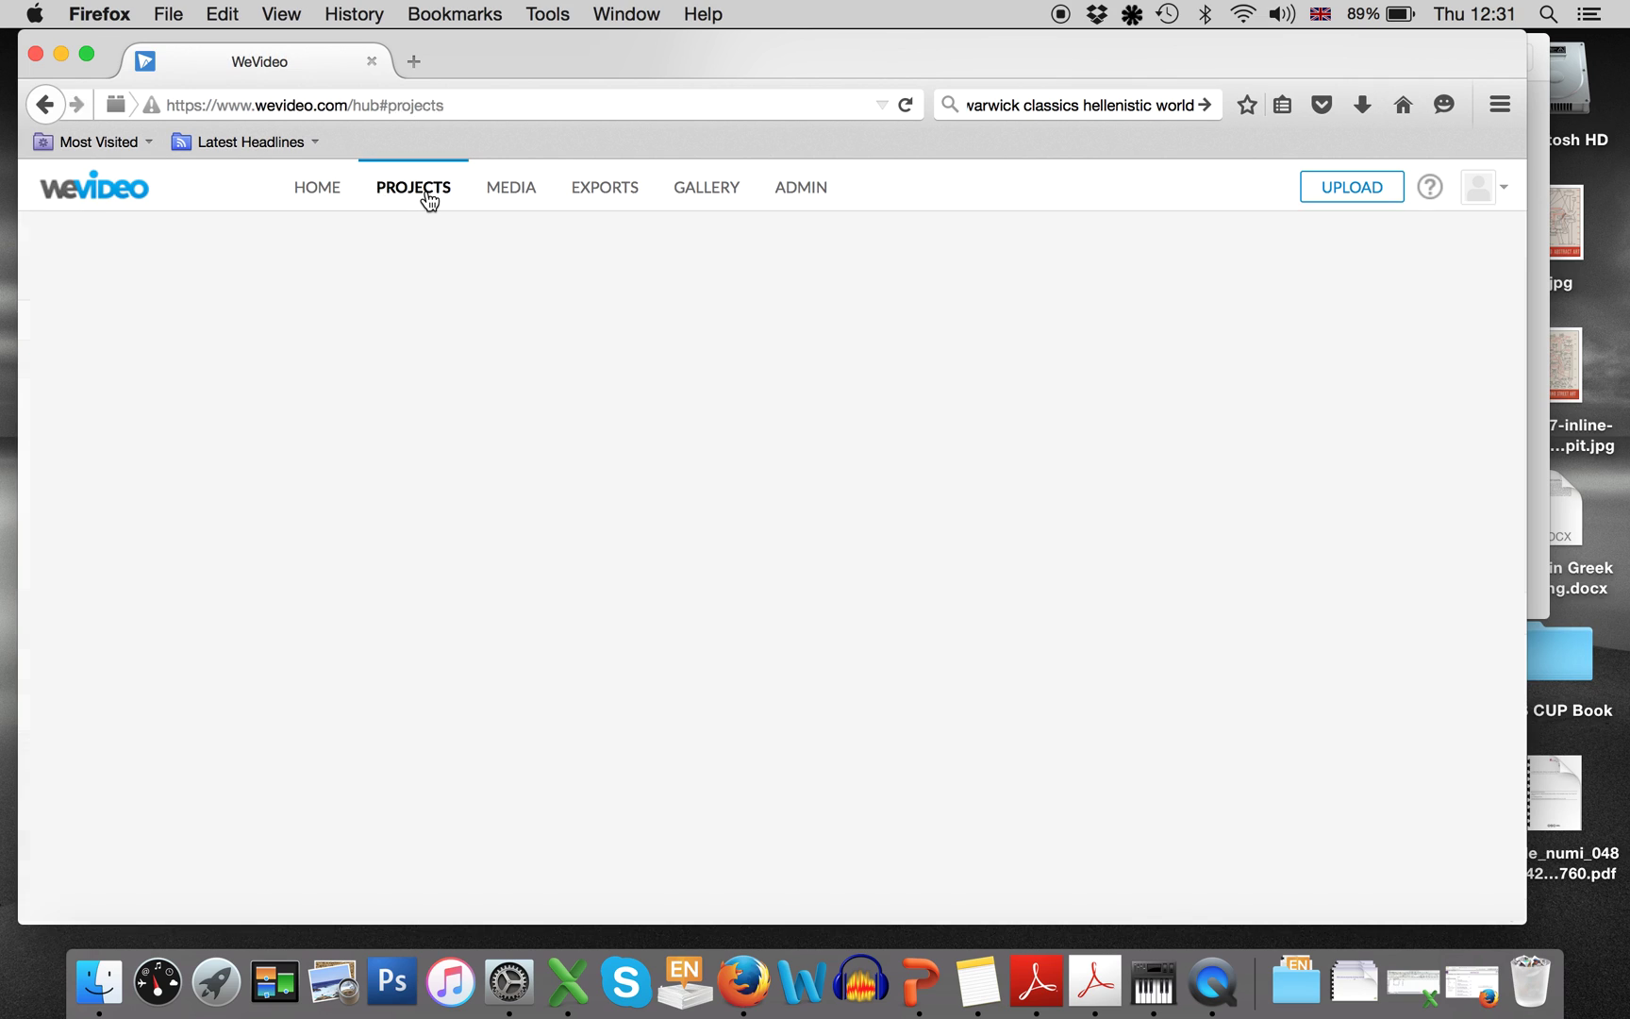
mouse_move(587, 649)
mouse_move(585, 375)
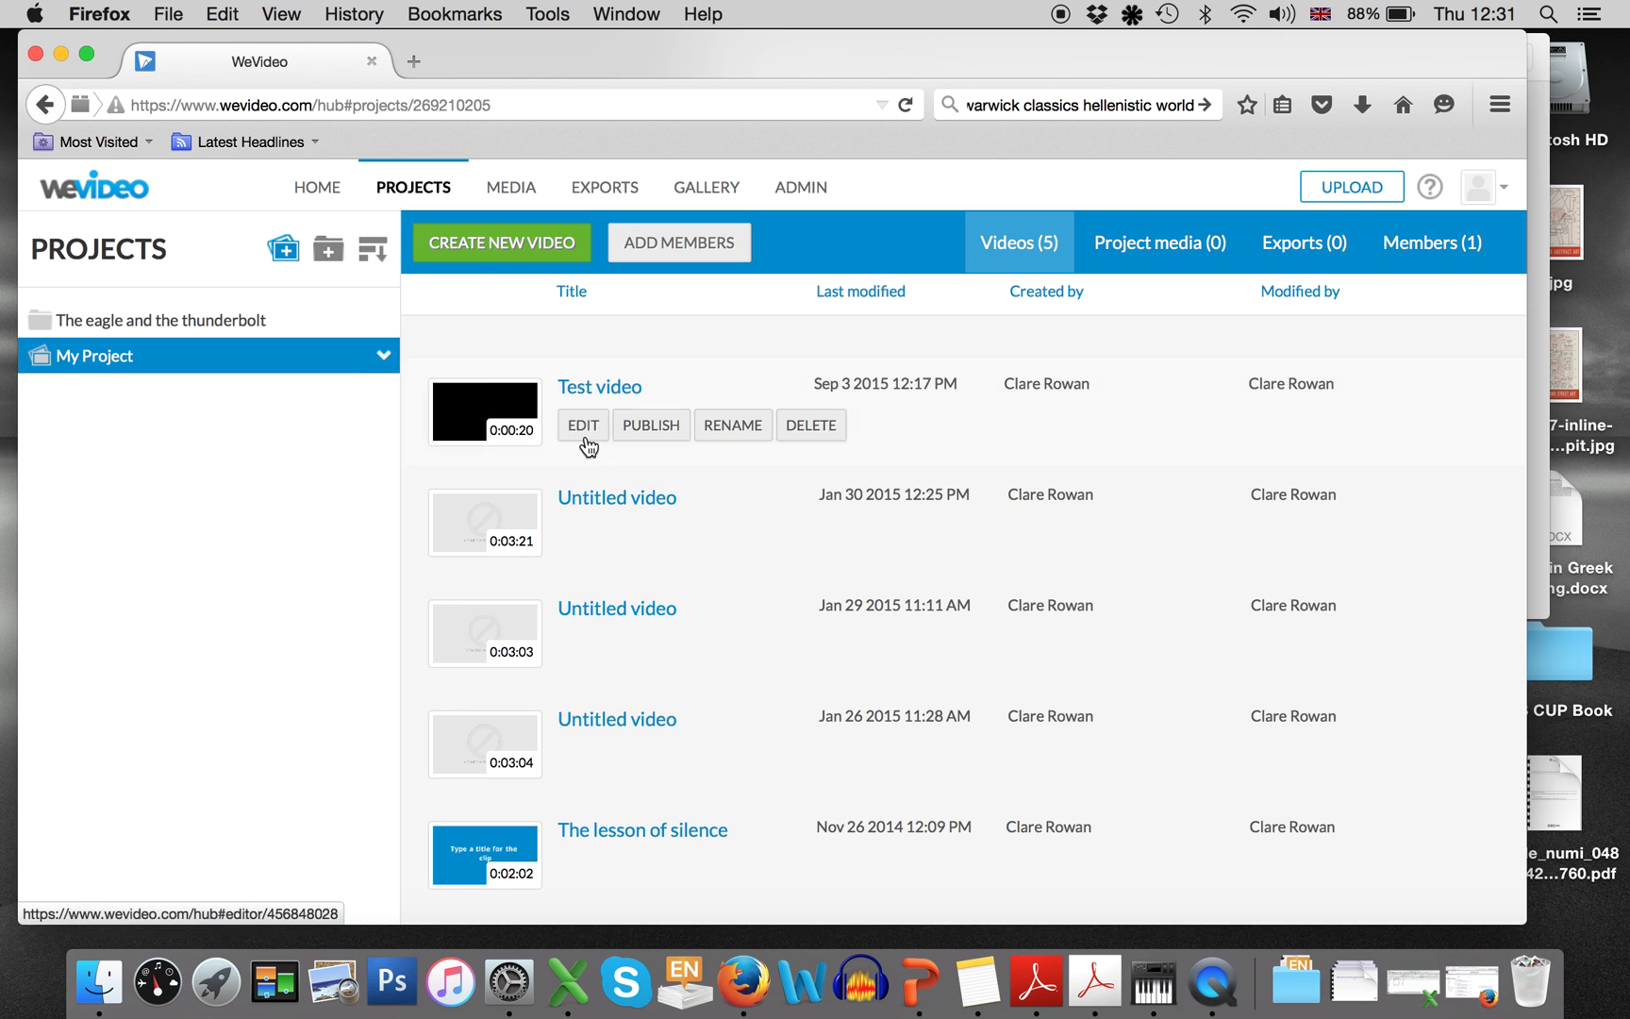
left_click(421, 195)
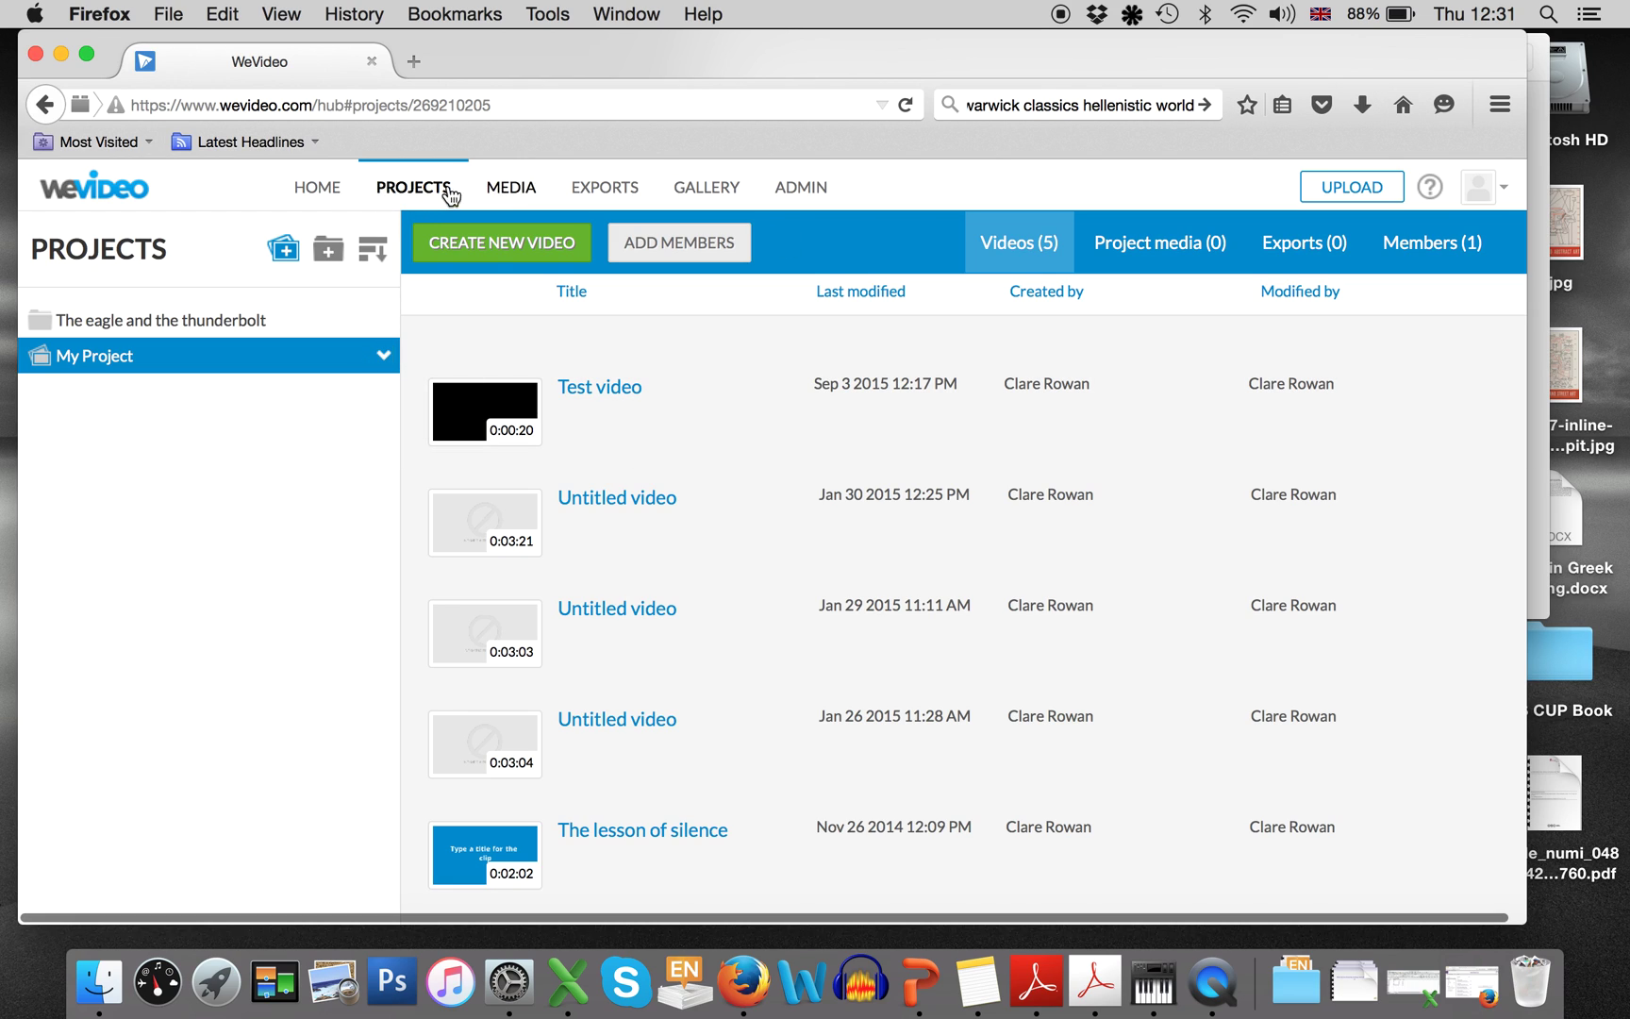
left_click(313, 193)
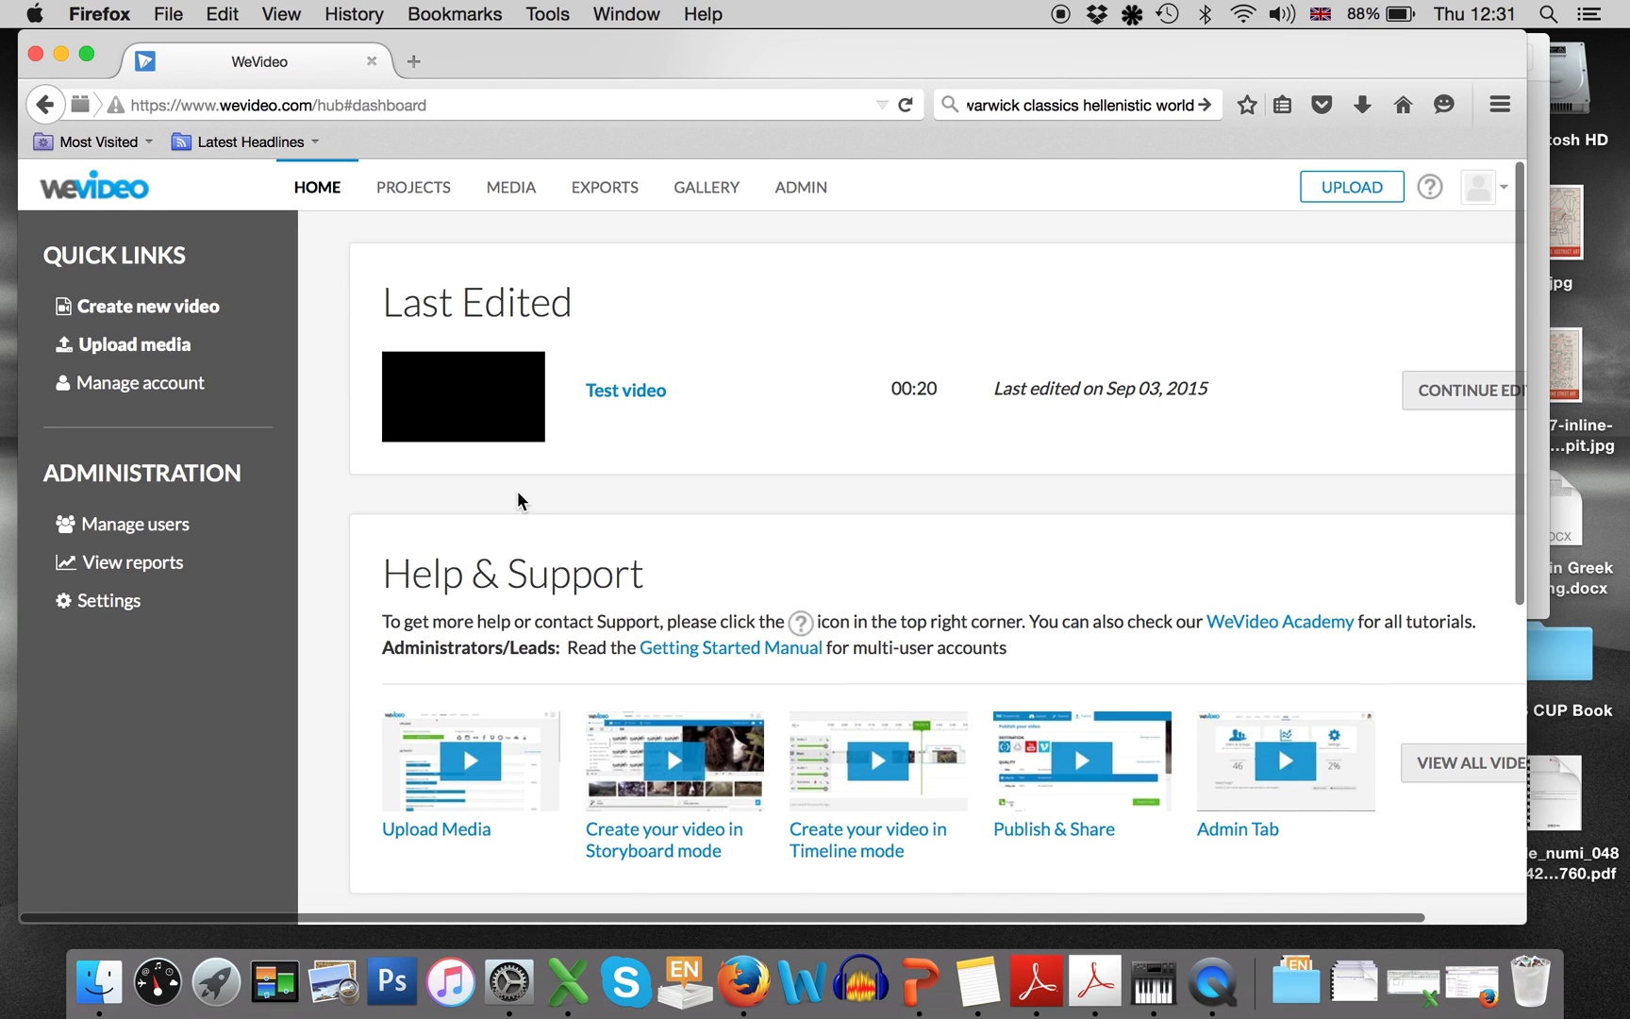